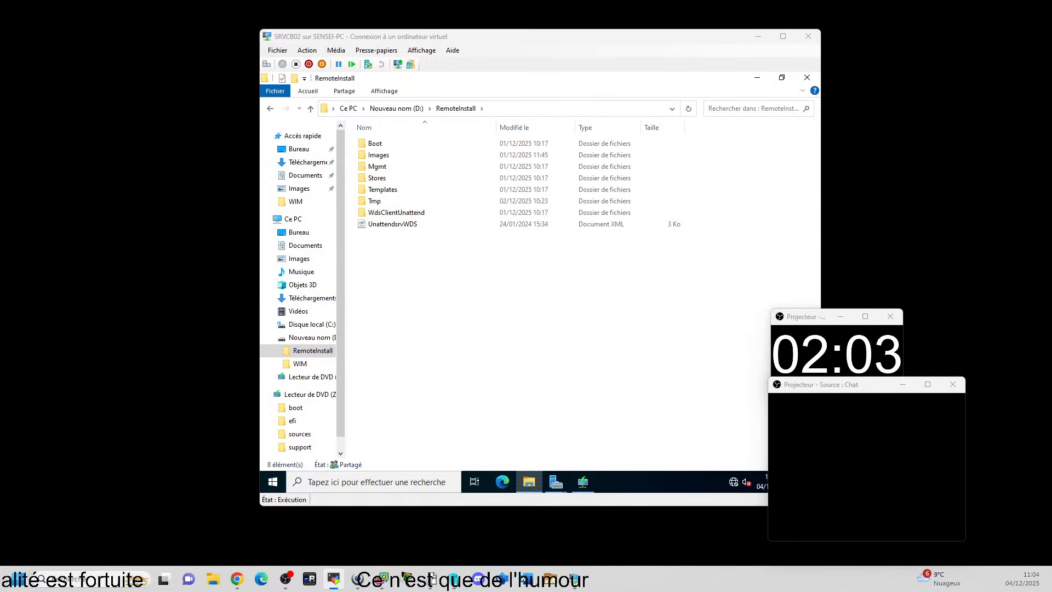
- Switch to the maximized PCTSSR06 remote session and review the answer file's Disk 0 and CreatePartition properties
drag(311, 179, 109, 31)
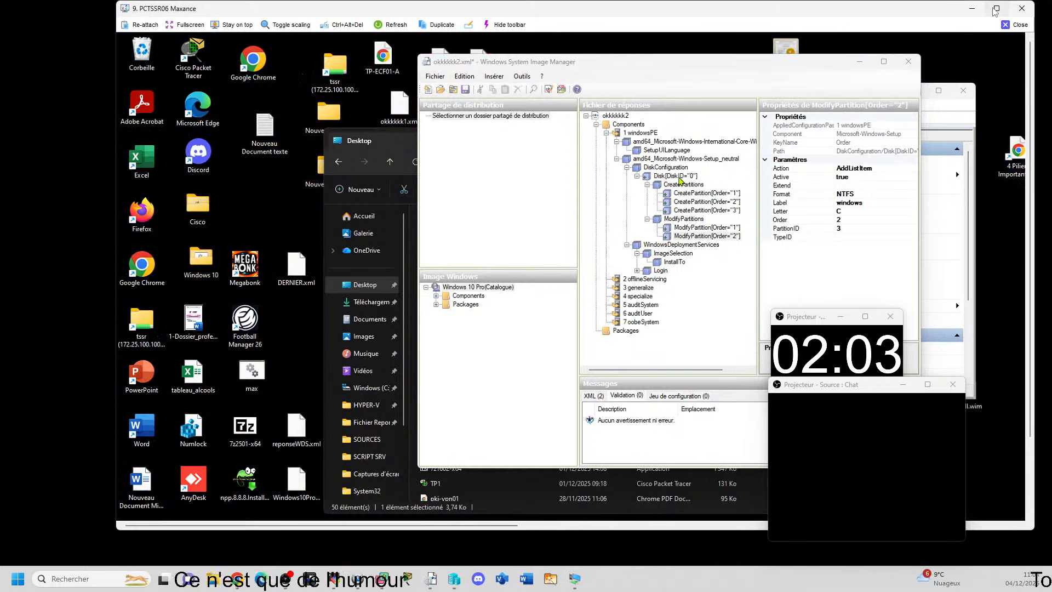
click(988, 6)
click(559, 171)
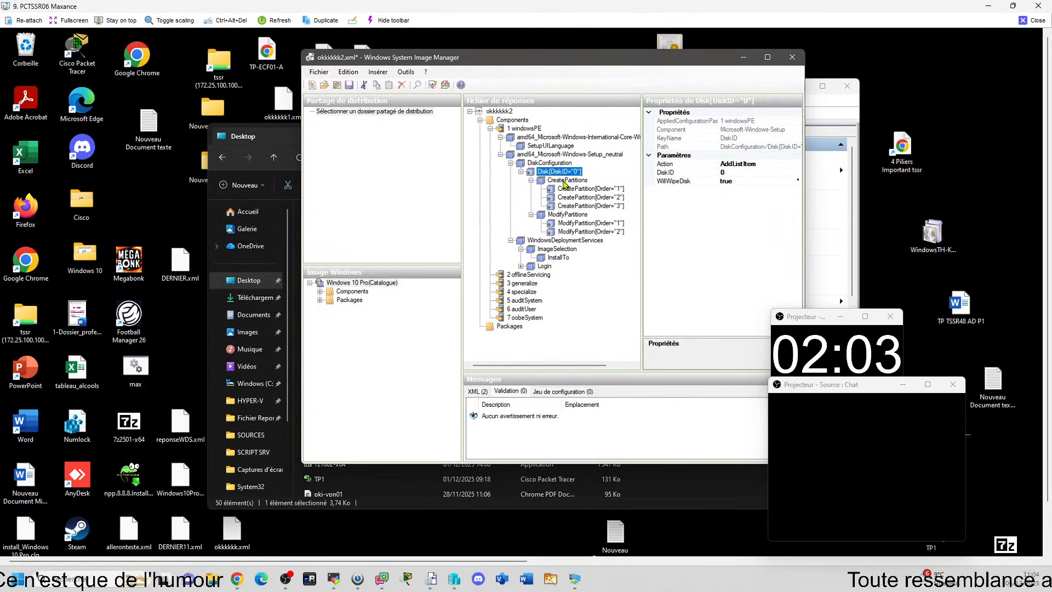
click(570, 189)
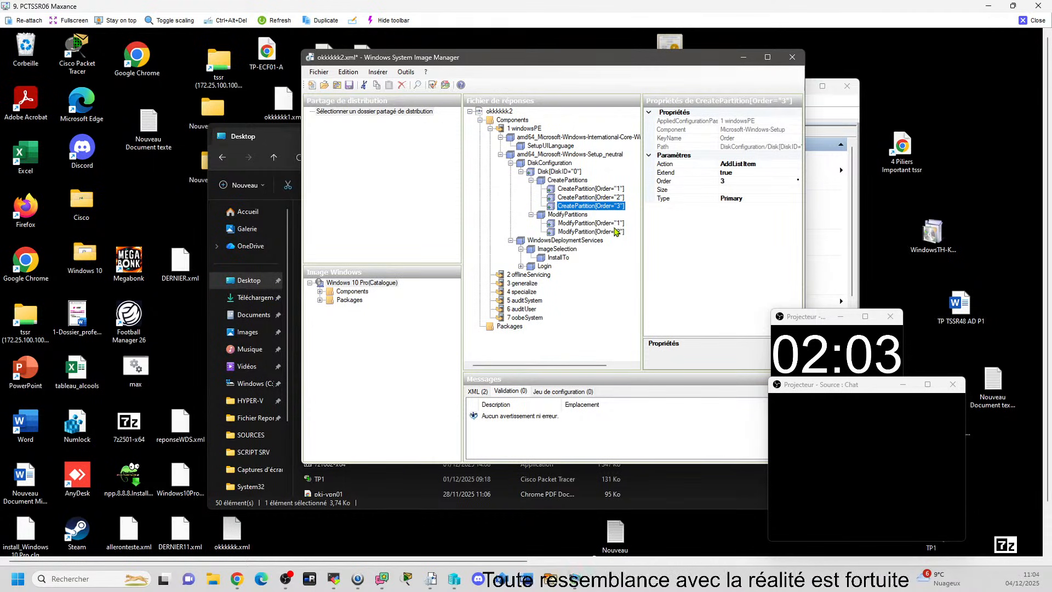
- Set the PartitionID of the ModifyPartition entry with Order 1 to 1
click(614, 224)
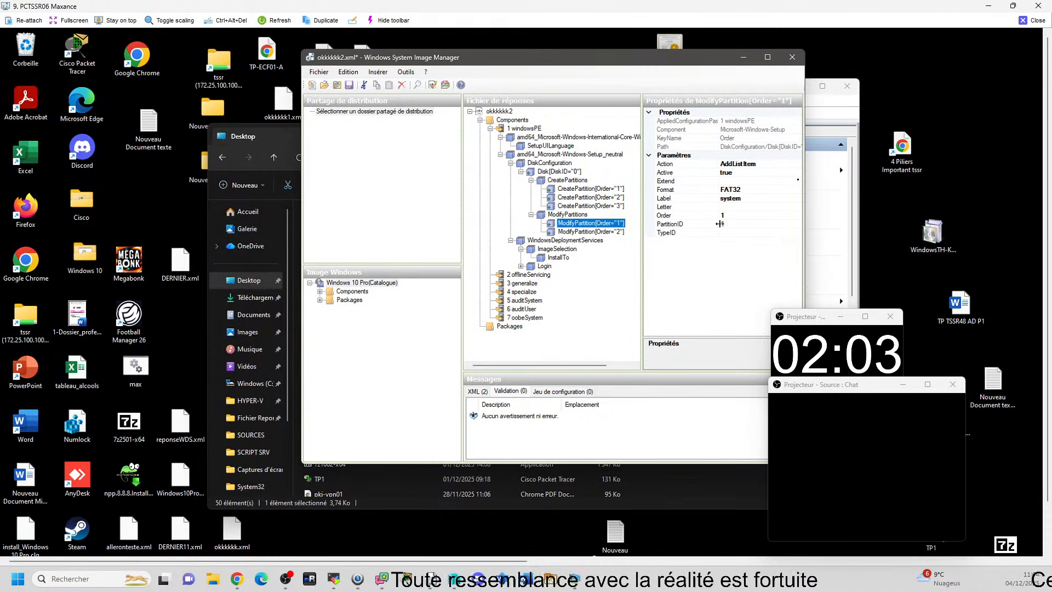
click(721, 224)
text(1)
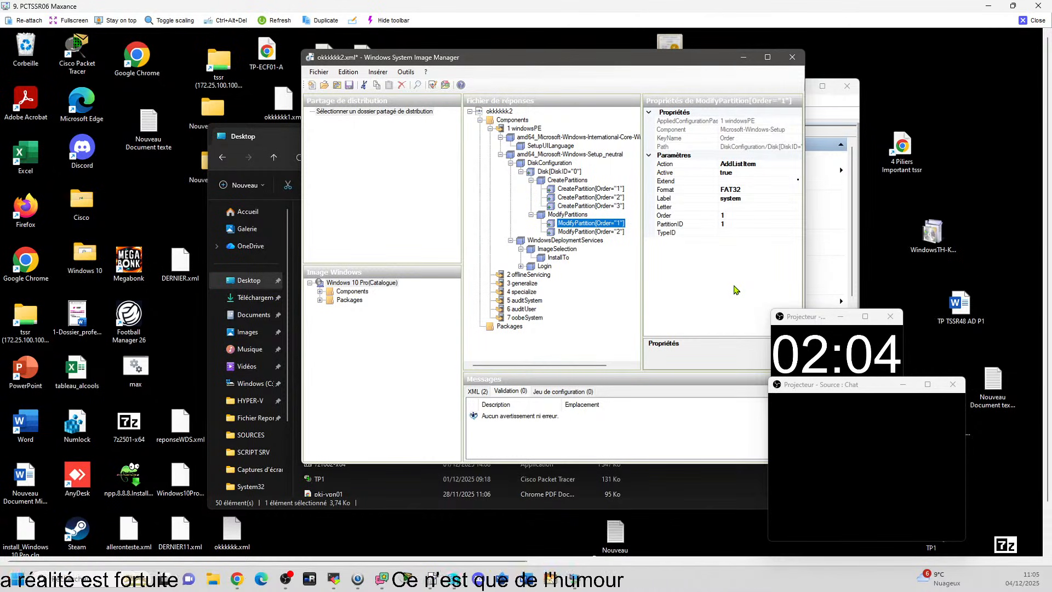
- Check the ModifyPartition Order 2 properties, read the installation error in the CLIMR111 virtual machine window, and dismiss that window
click(575, 232)
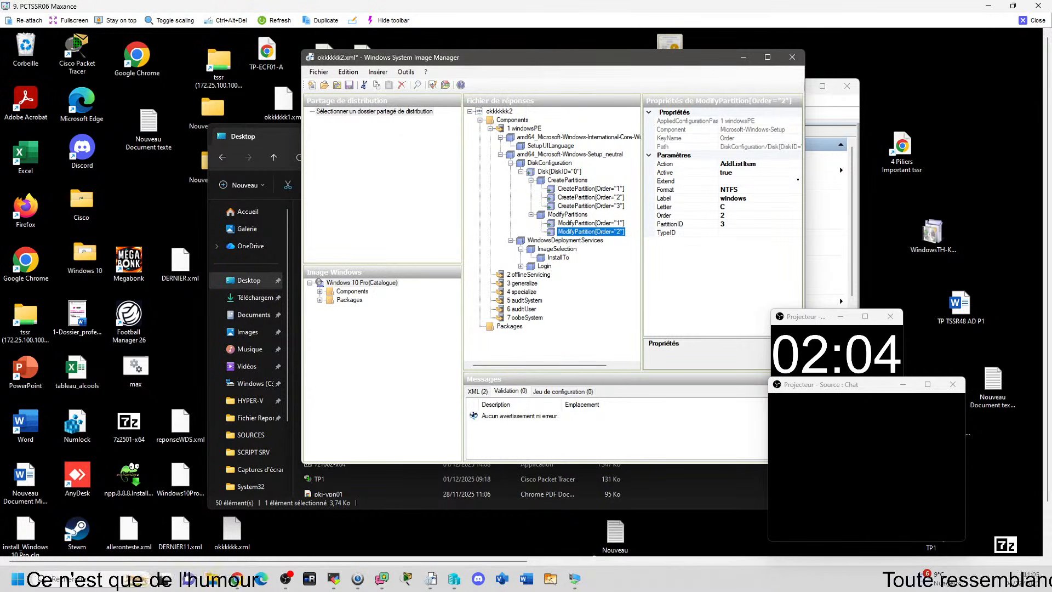
drag(1051, 102, 581, 76)
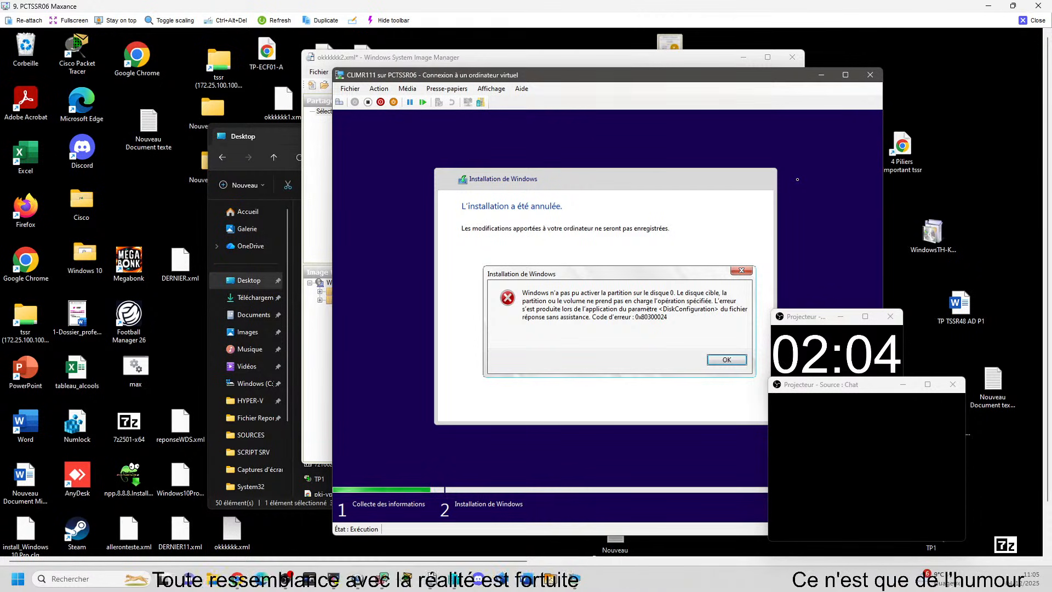
drag(577, 77, 624, 77)
click(869, 76)
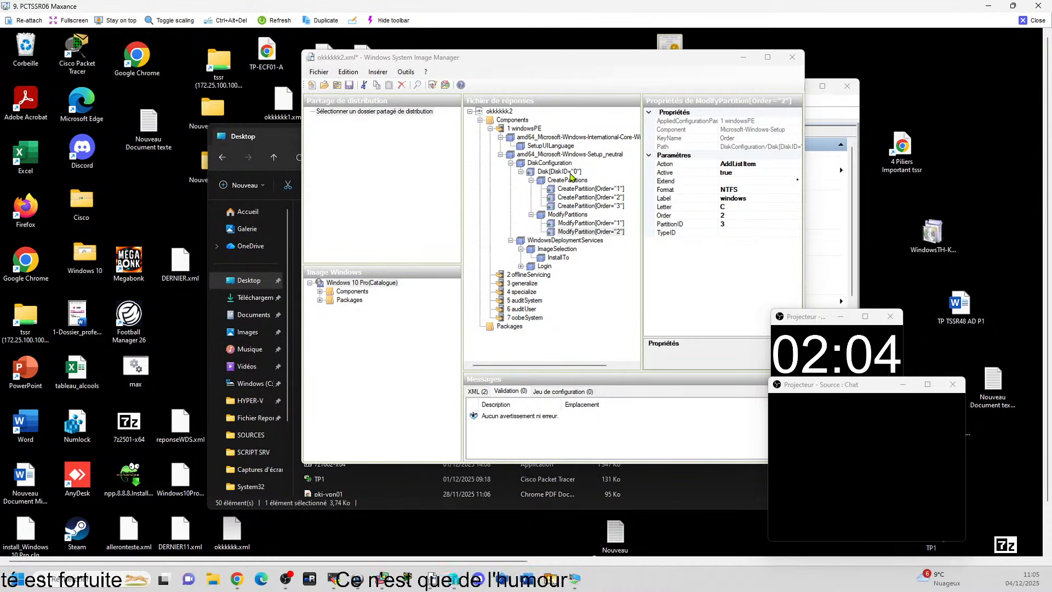
- Review the properties of Disk 0, its three CreatePartition entries and the ModifyPartitions section of the answer file
click(571, 177)
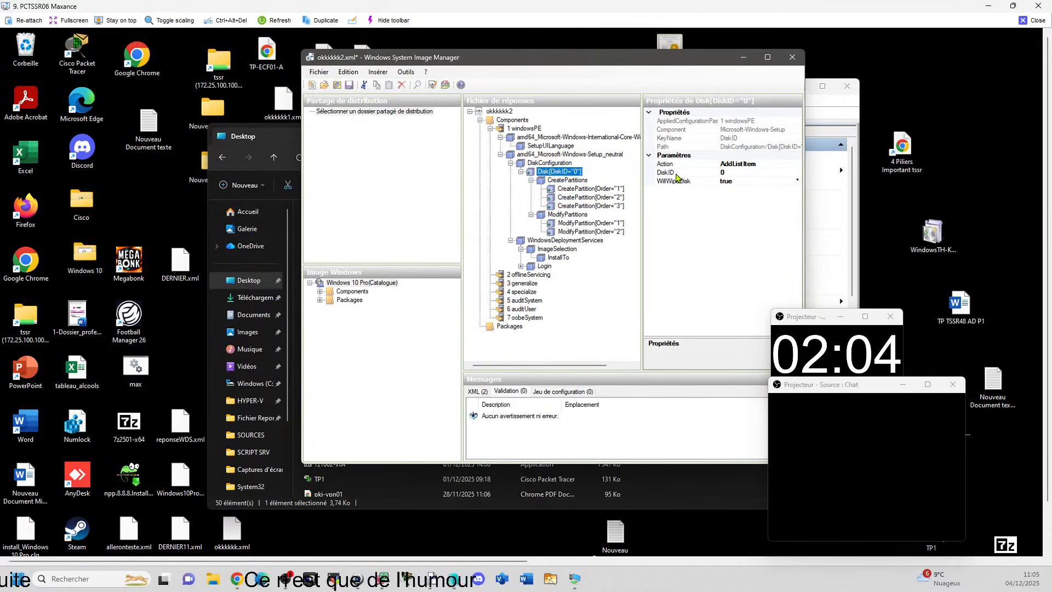
click(608, 189)
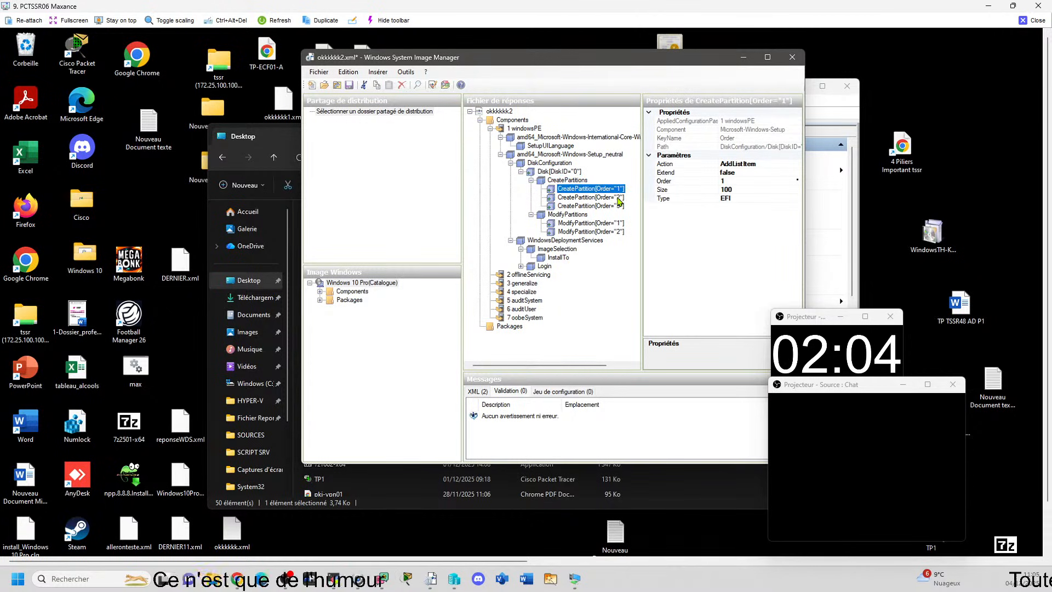
click(618, 199)
click(620, 206)
click(618, 223)
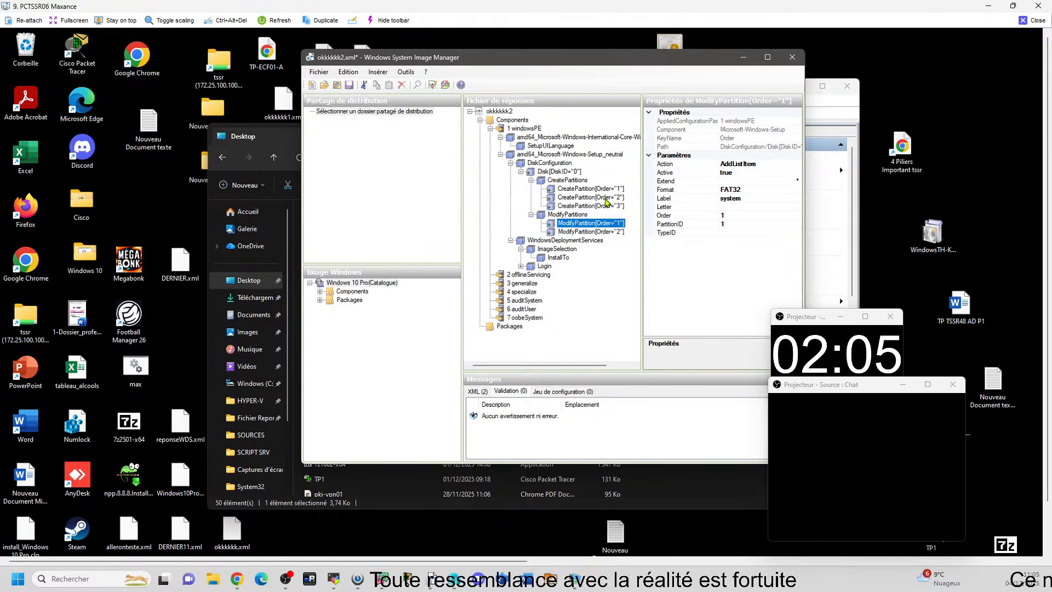
click(567, 174)
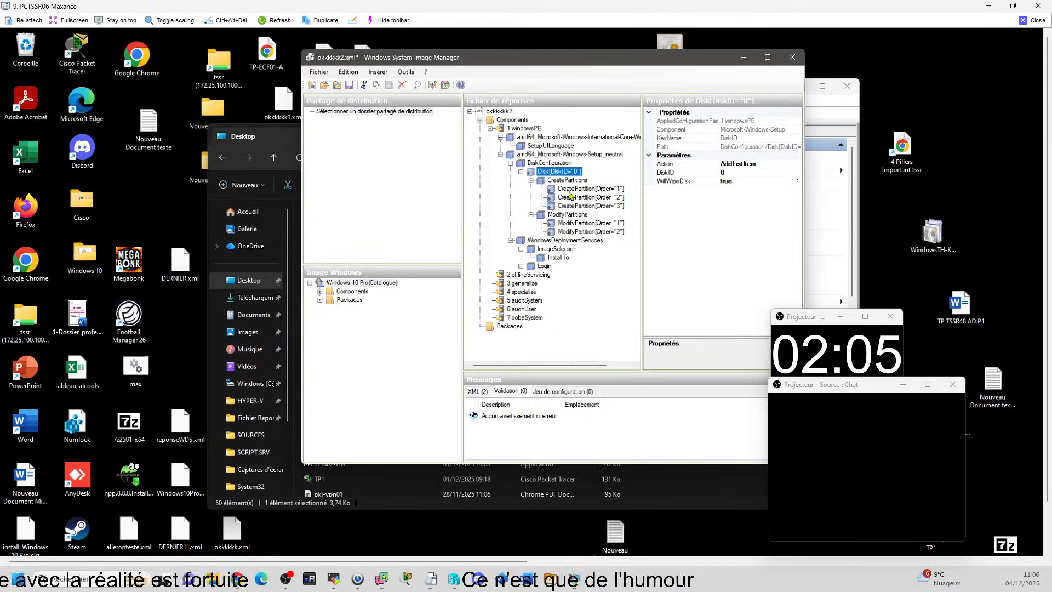
click(568, 215)
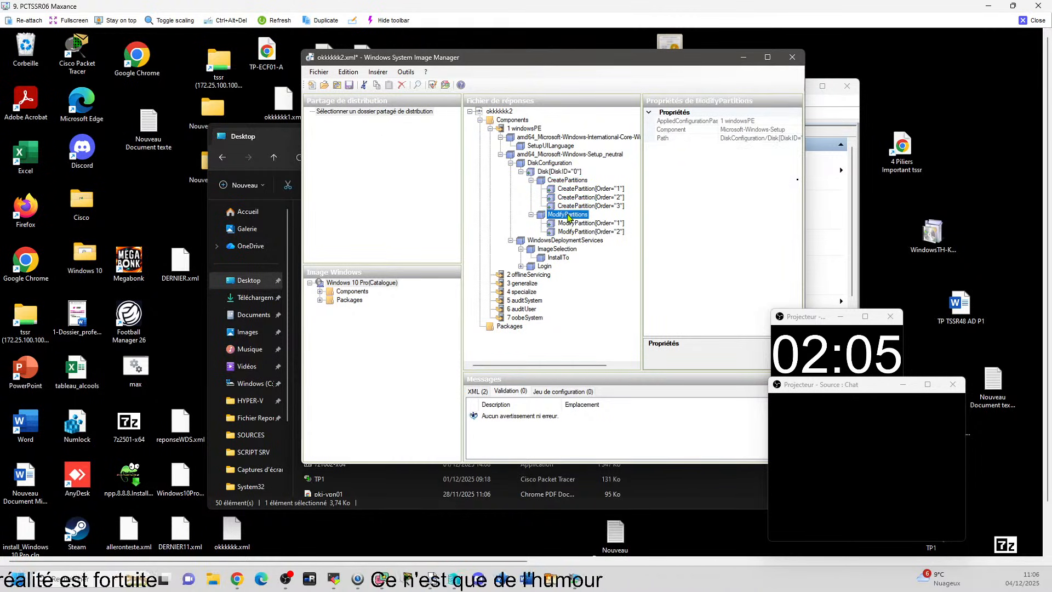
- Examine the Active, Extend and Order parameters of the ModifyPartition entry with Order 1
click(577, 226)
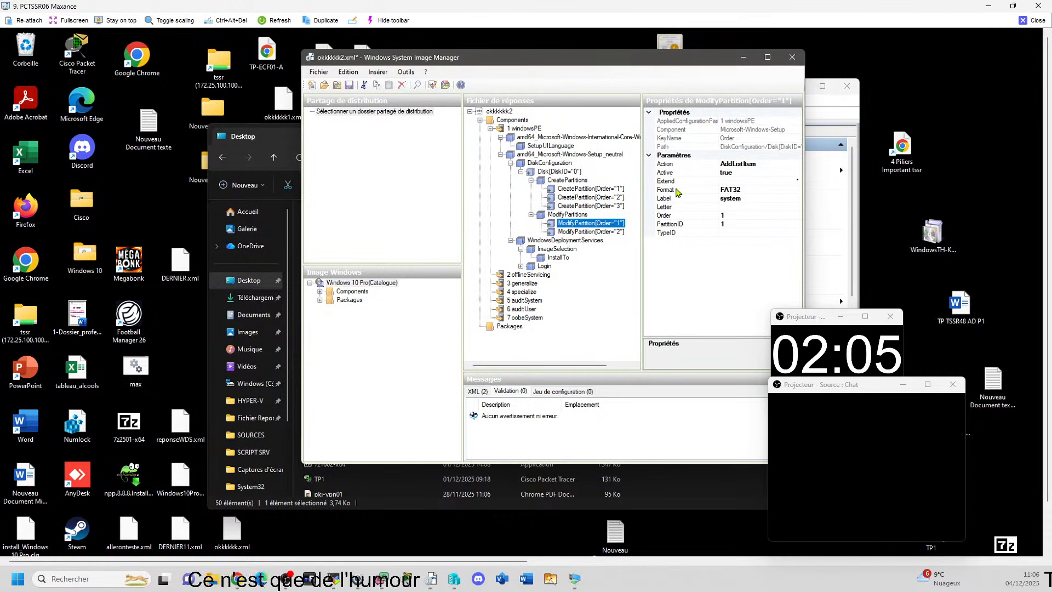
click(738, 173)
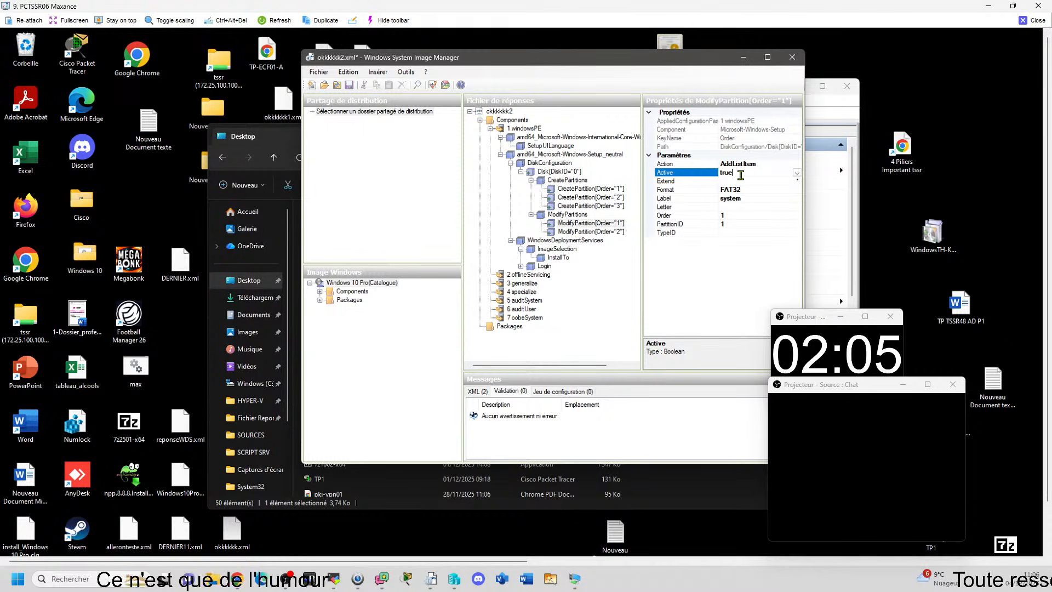
click(732, 182)
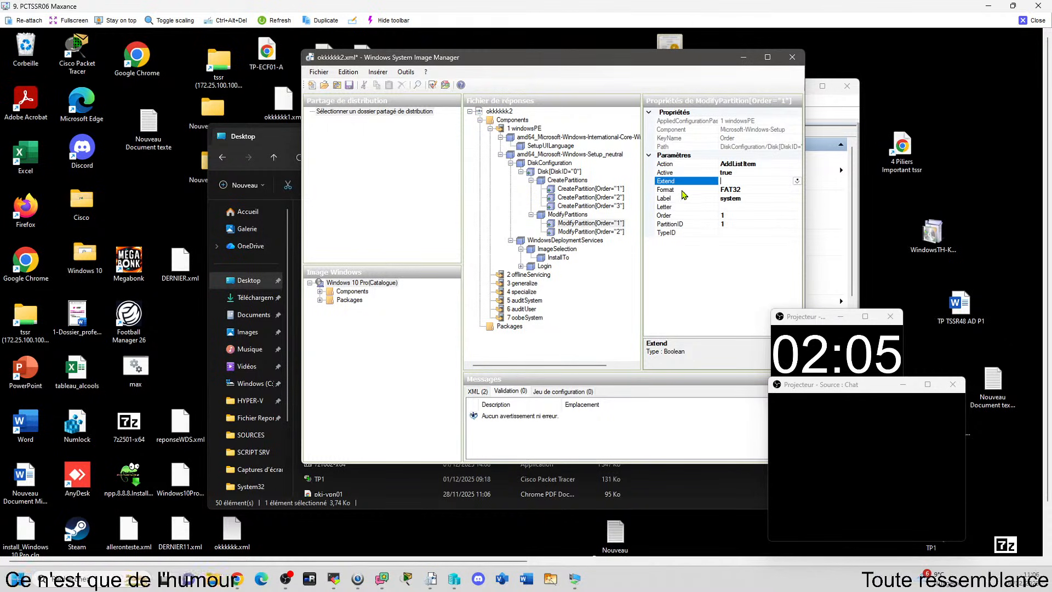
click(797, 181)
click(797, 182)
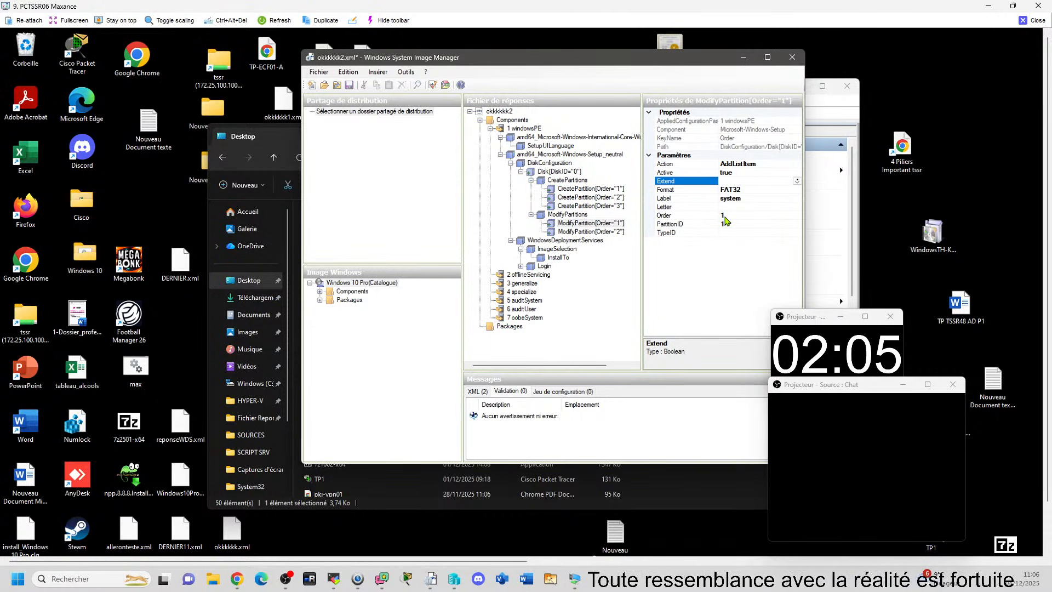
click(723, 215)
click(597, 223)
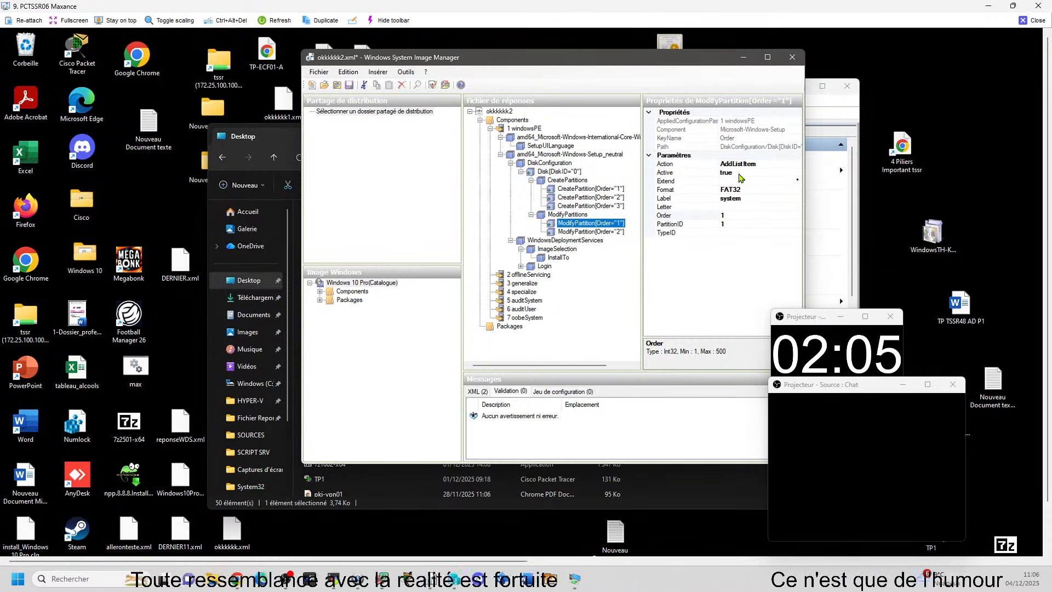
- Compare the two ModifyPartition entries and set Active to false for the one with Order 2
click(604, 232)
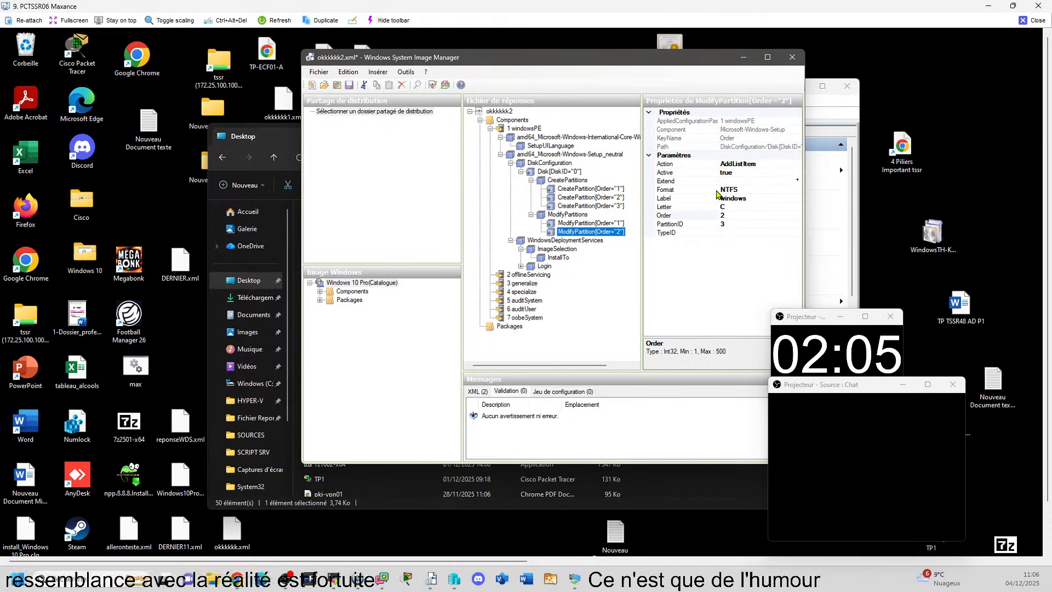
click(593, 224)
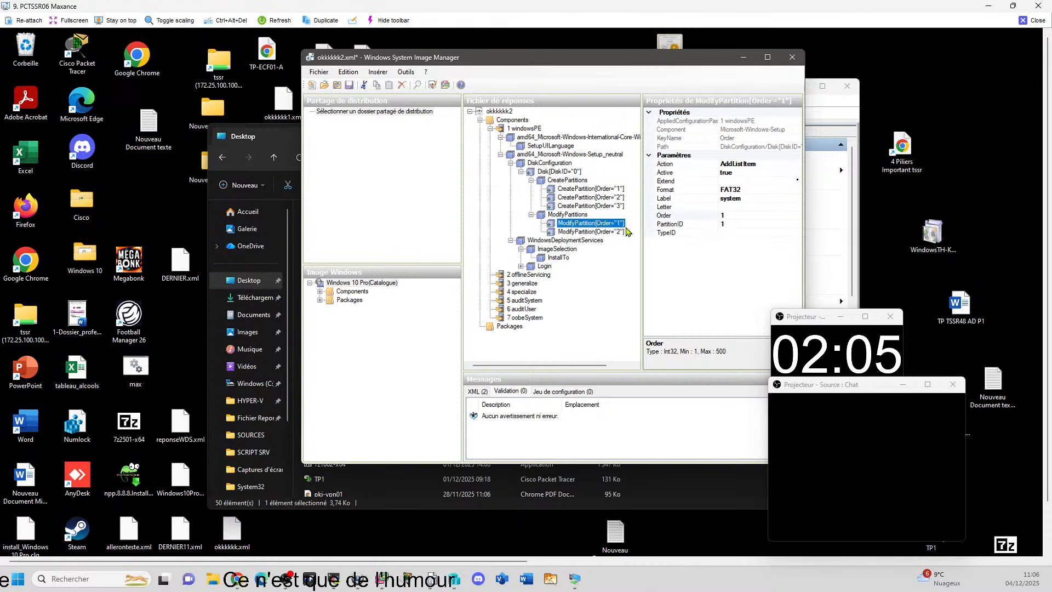
click(623, 232)
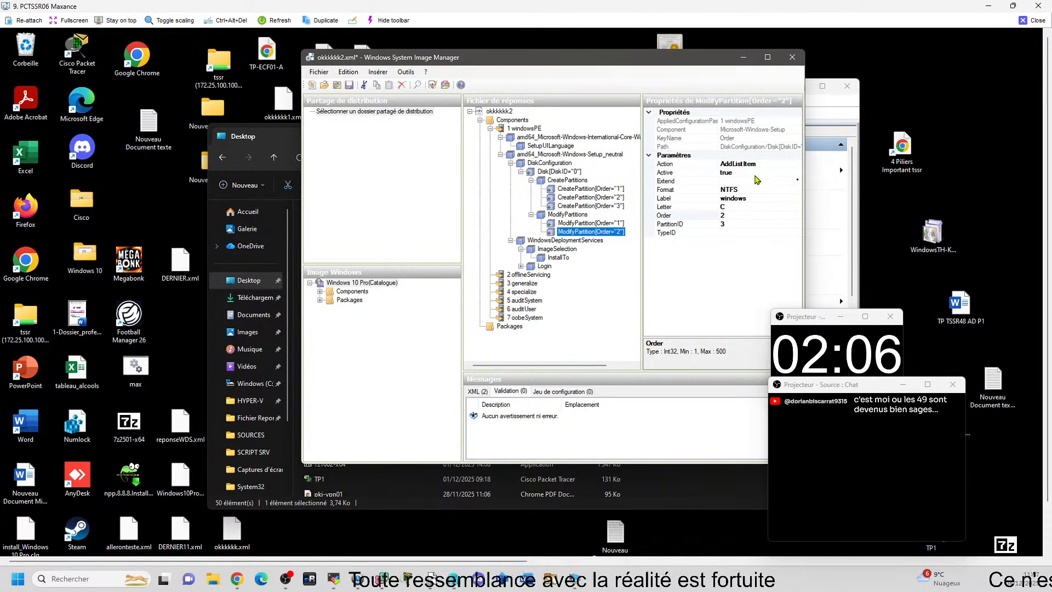
click(798, 175)
click(798, 173)
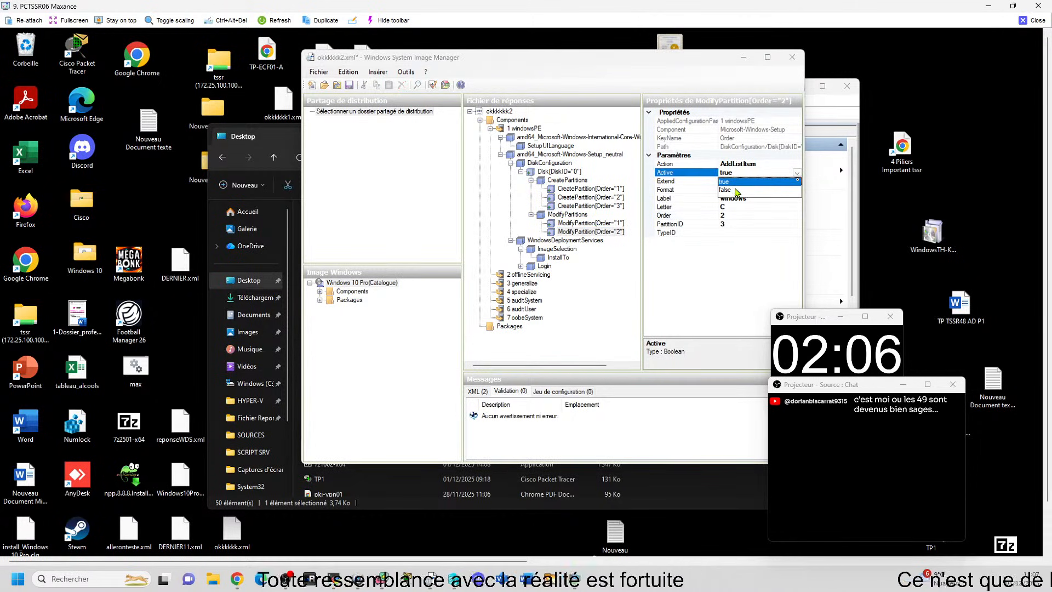
click(736, 191)
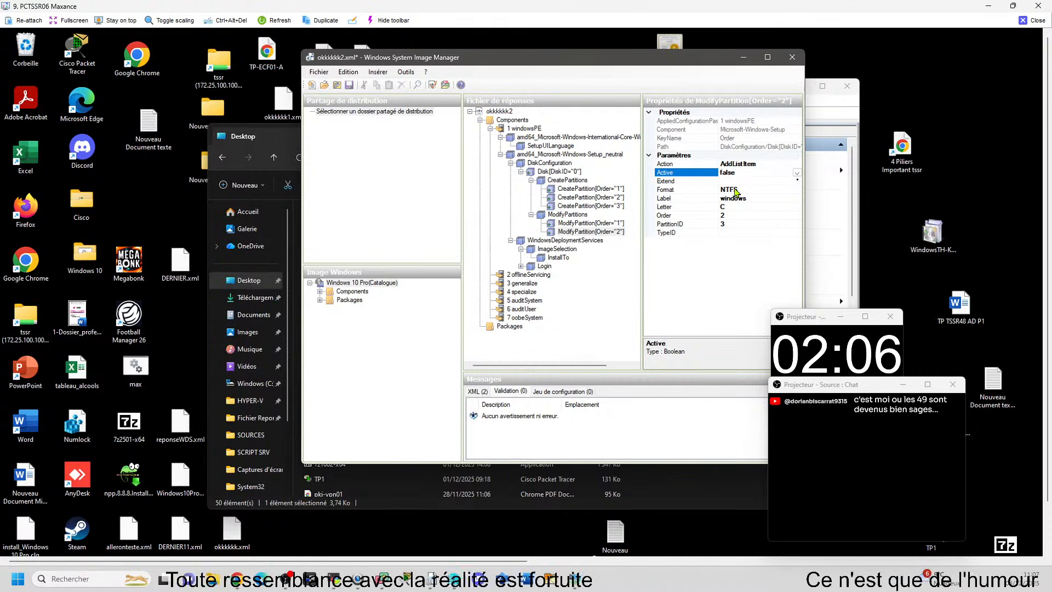
- Move the CLIMR111 virtual machine window away and close the image manager without saving the answer file changes
click(605, 225)
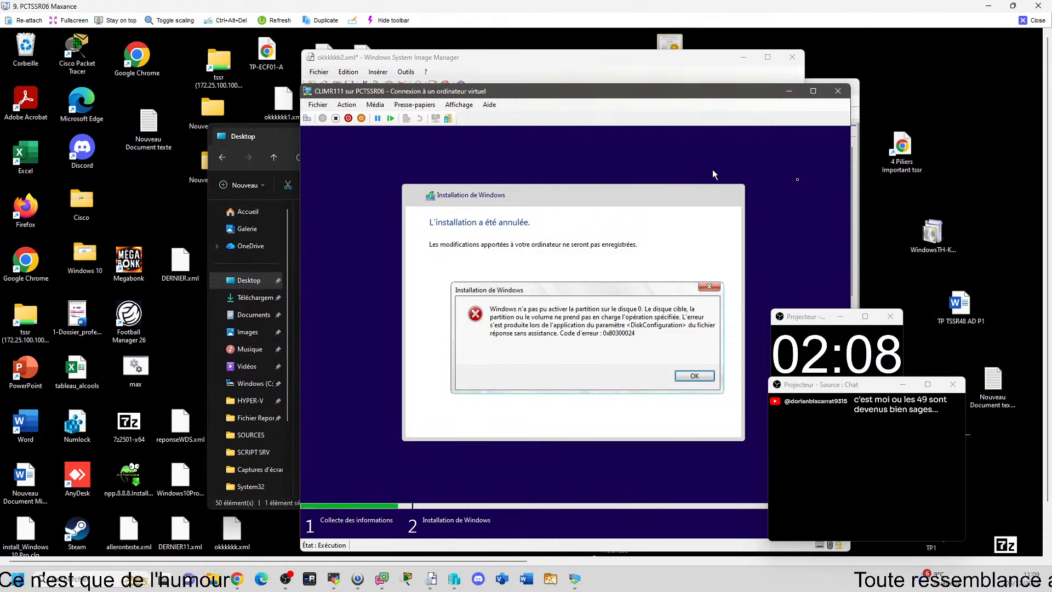
drag(679, 97, 1051, 115)
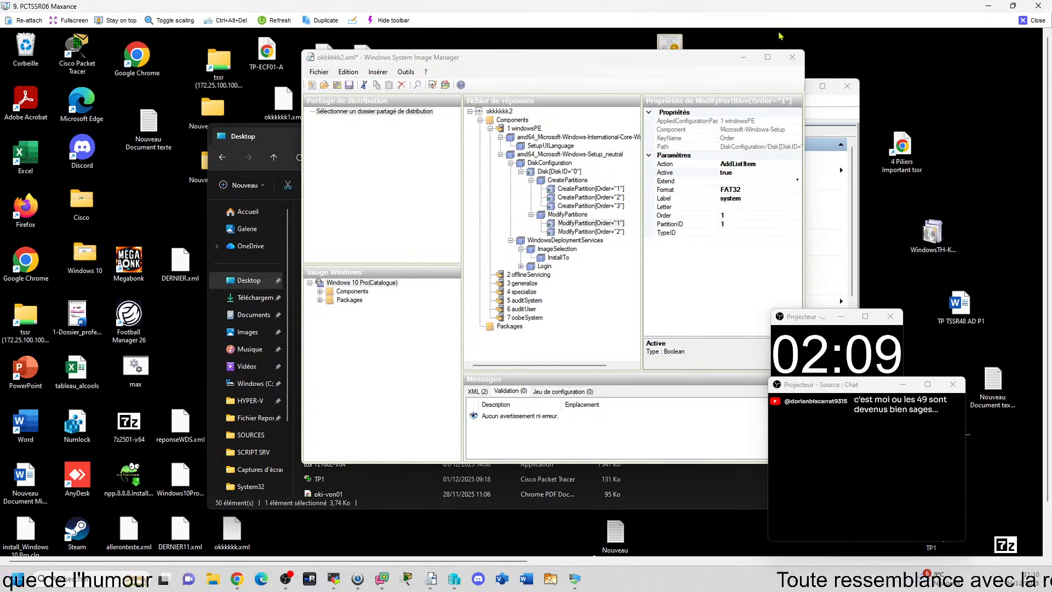
click(791, 57)
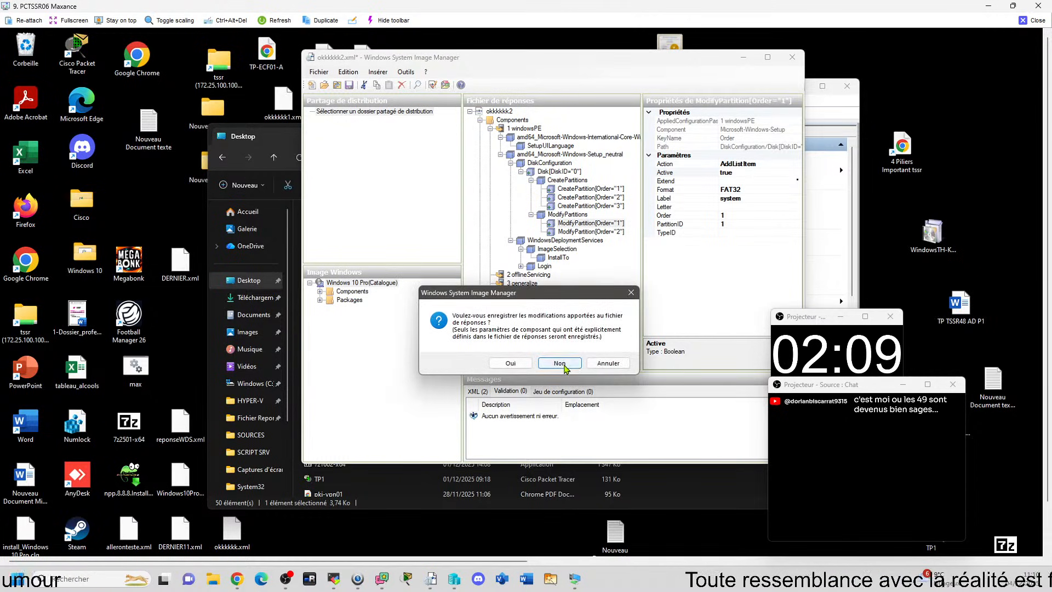
click(559, 364)
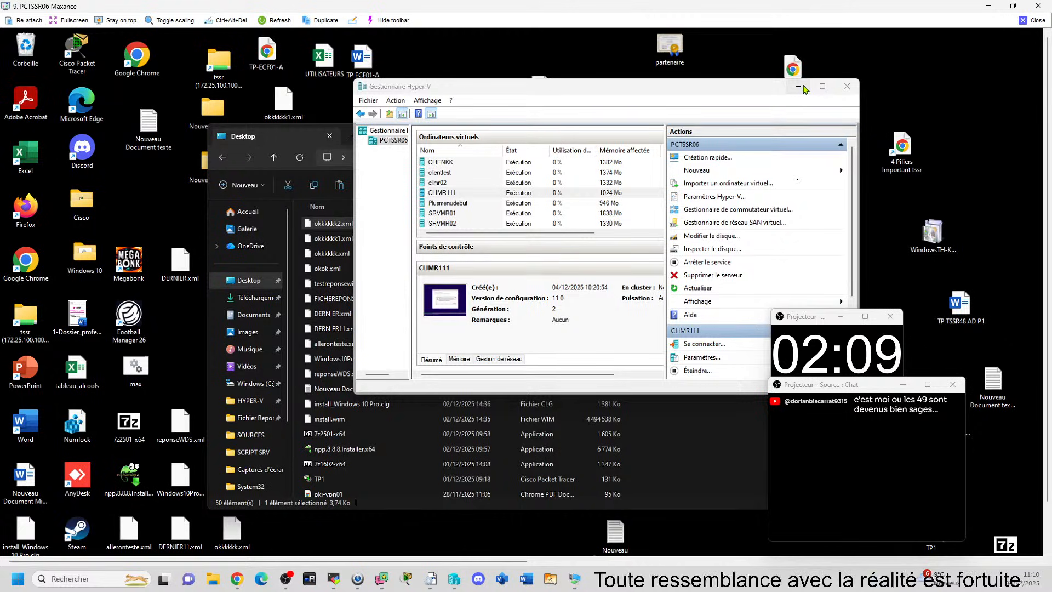
- Minimize Hyper-V Manager and relaunch Windows System Image Manager
click(803, 87)
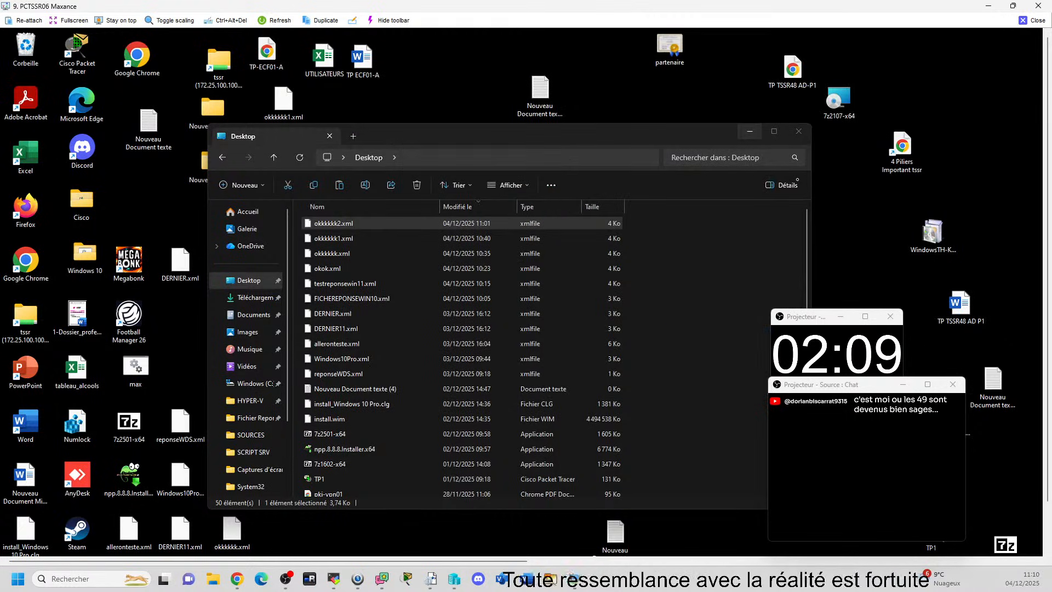
key(super)
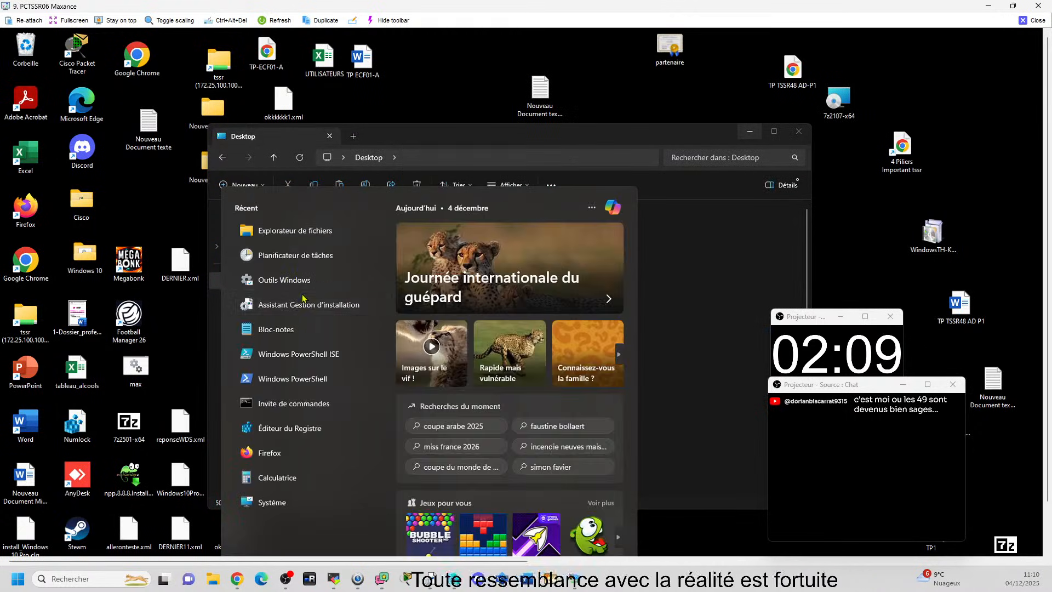
click(306, 305)
- Open the most recently modified answer file, okkkkkk2.xml, from the Desktop and maximize the image manager window
click(63, 92)
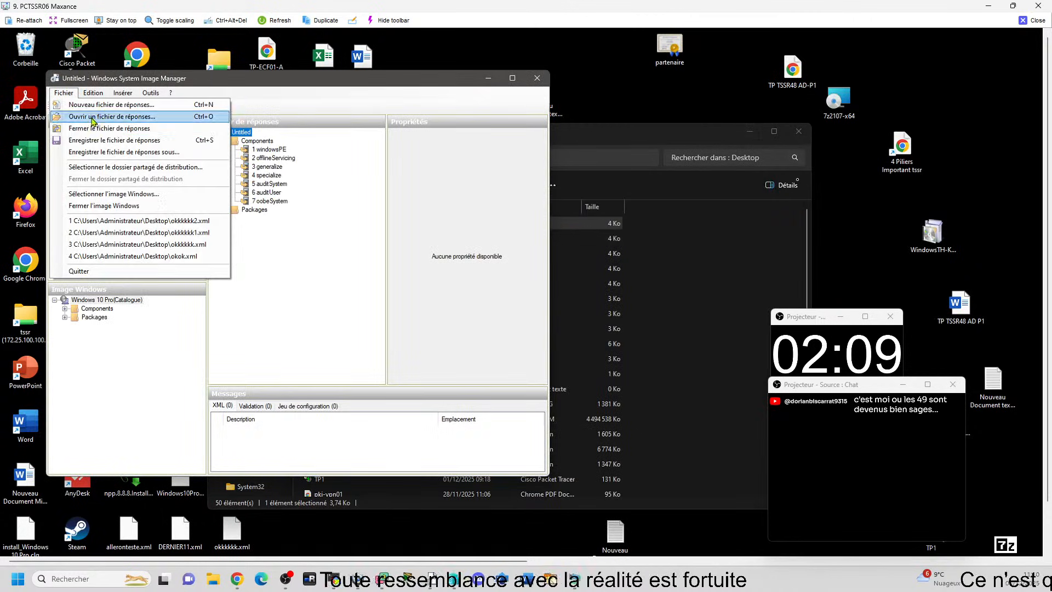
click(109, 117)
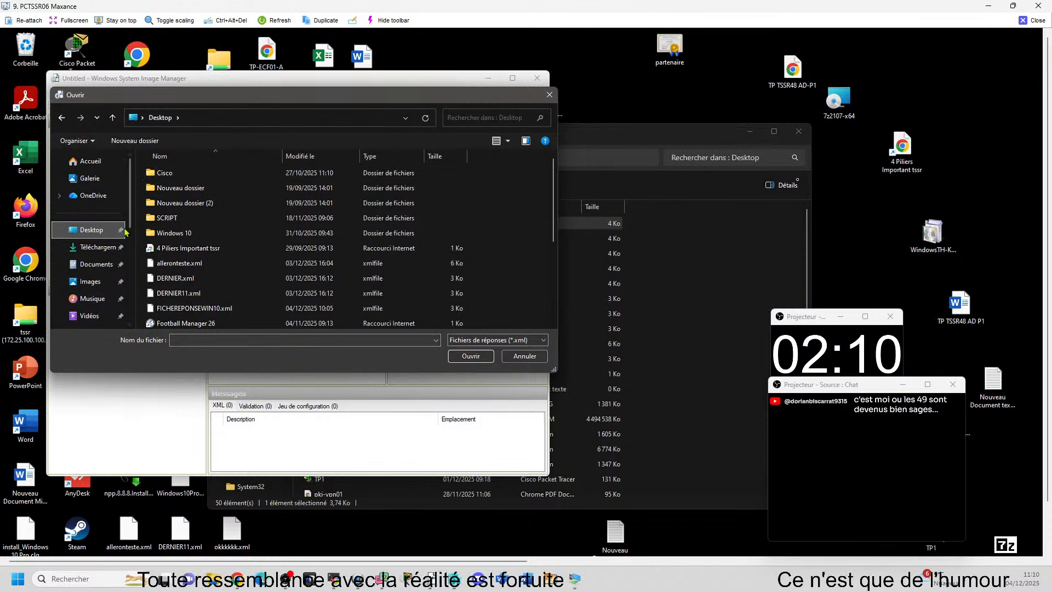
click(323, 160)
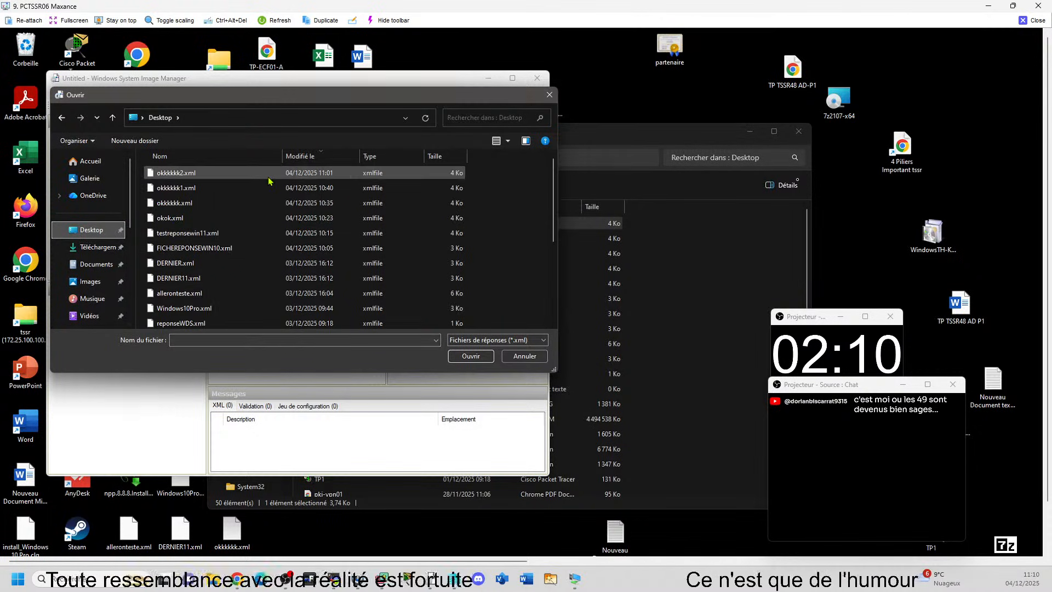
double_click(275, 174)
double_click(423, 84)
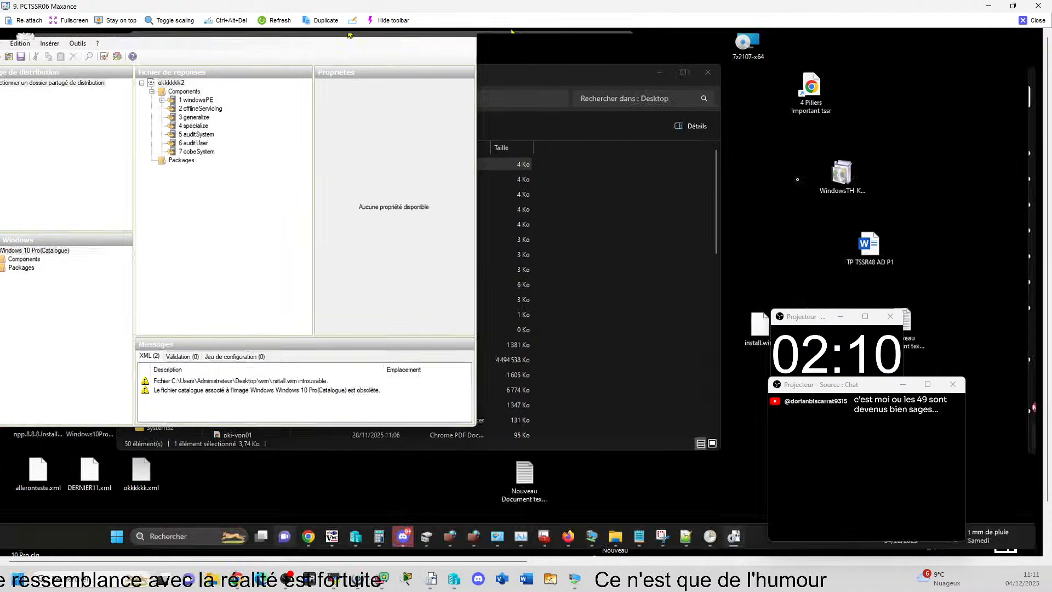
- Expand the windowsPE pass to reveal the Setup component's CreatePartition and ModifyPartition entries for disk 0 and its deployment services settings
double_click(361, 105)
click(366, 112)
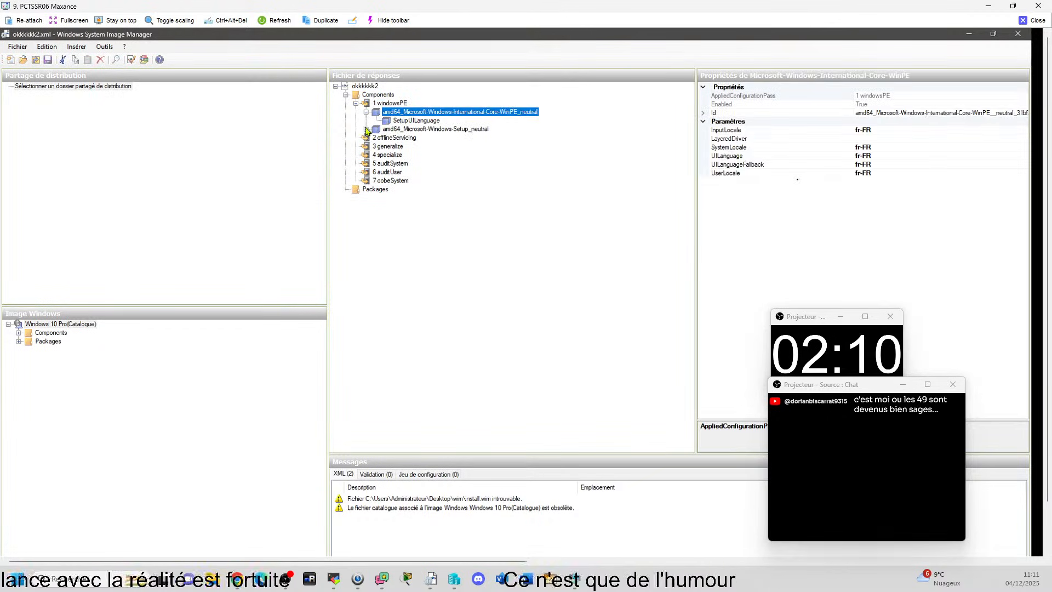
click(366, 129)
click(377, 138)
click(377, 155)
click(386, 147)
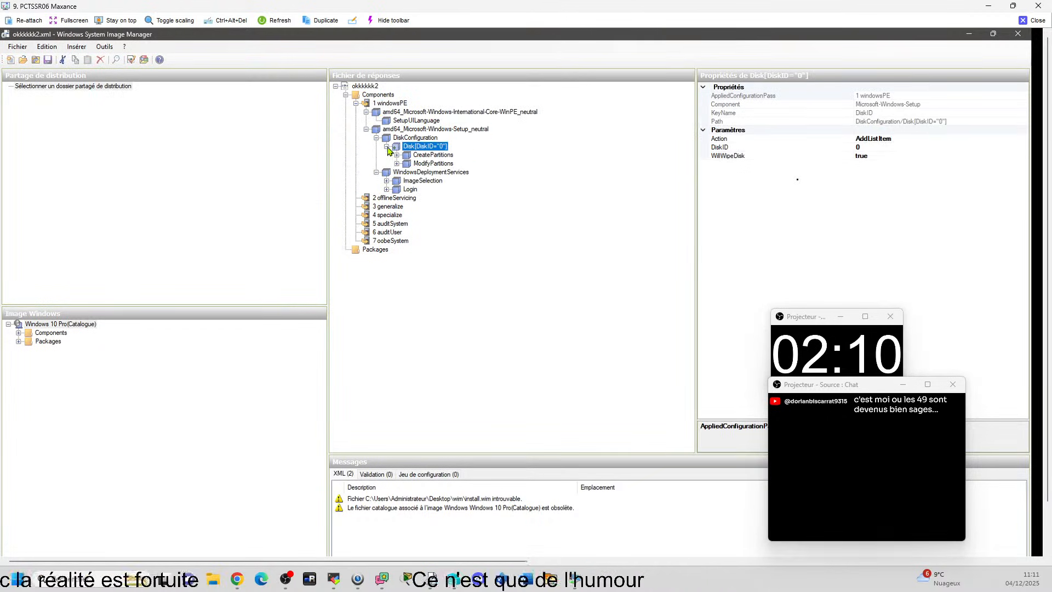
click(386, 181)
click(387, 199)
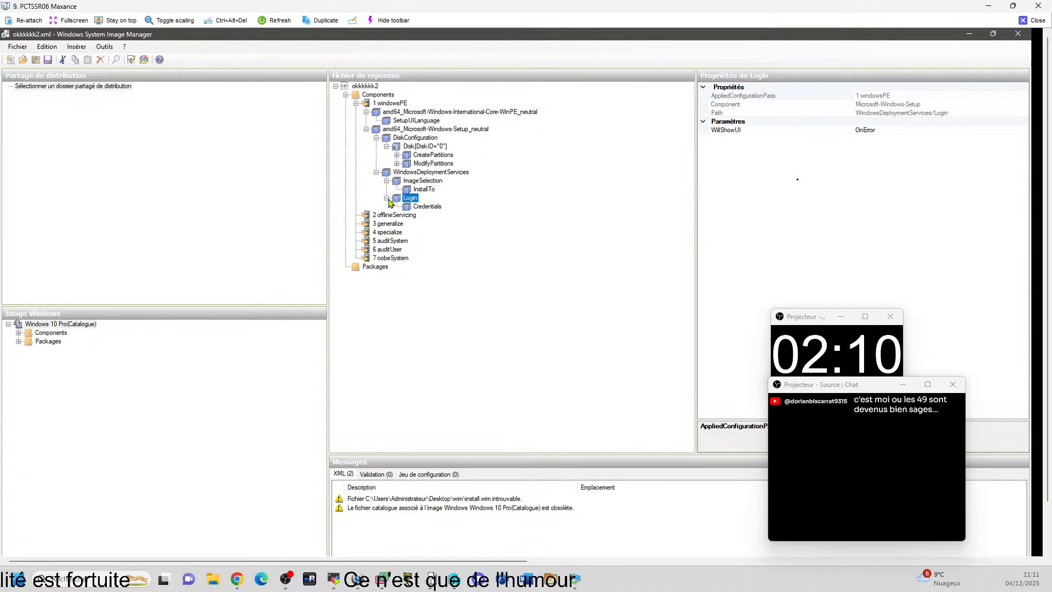
click(396, 155)
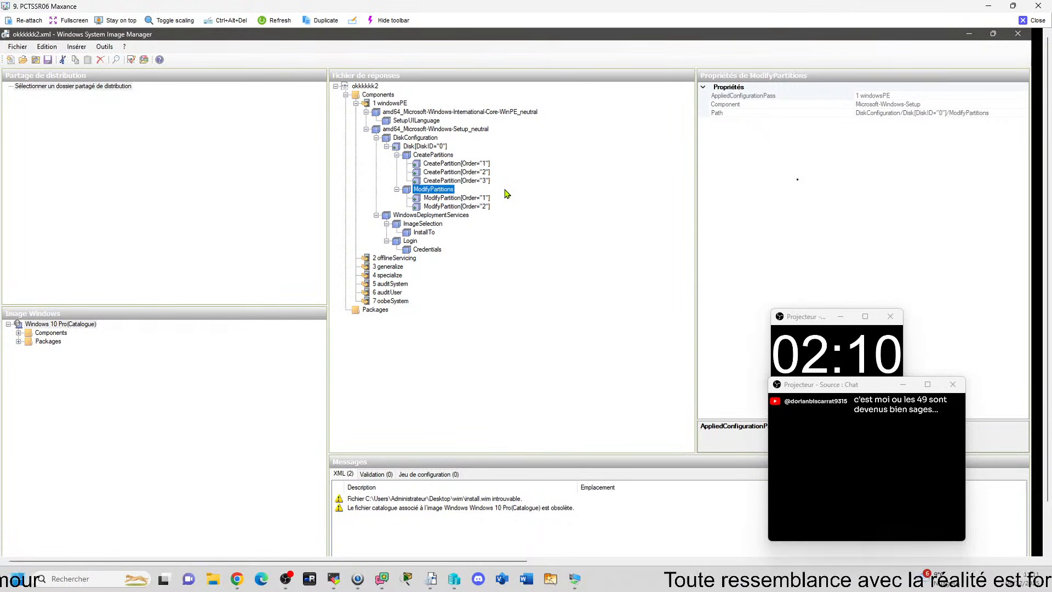
- Compare the settings of both ModifyPartition entries, checking format, label, letter, order, partition ID and the Active options for Order 2
click(465, 198)
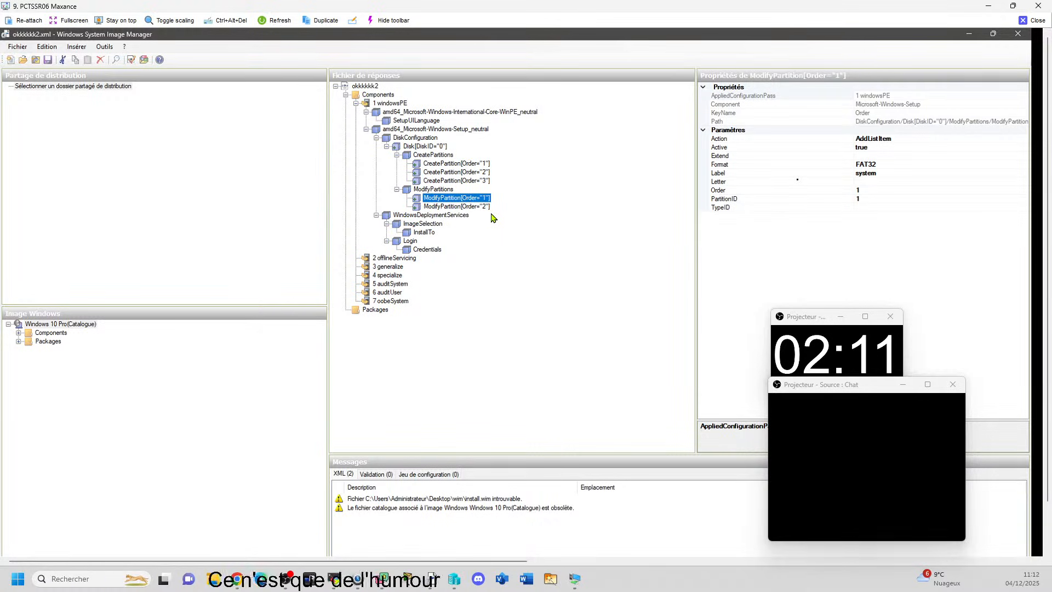
click(476, 208)
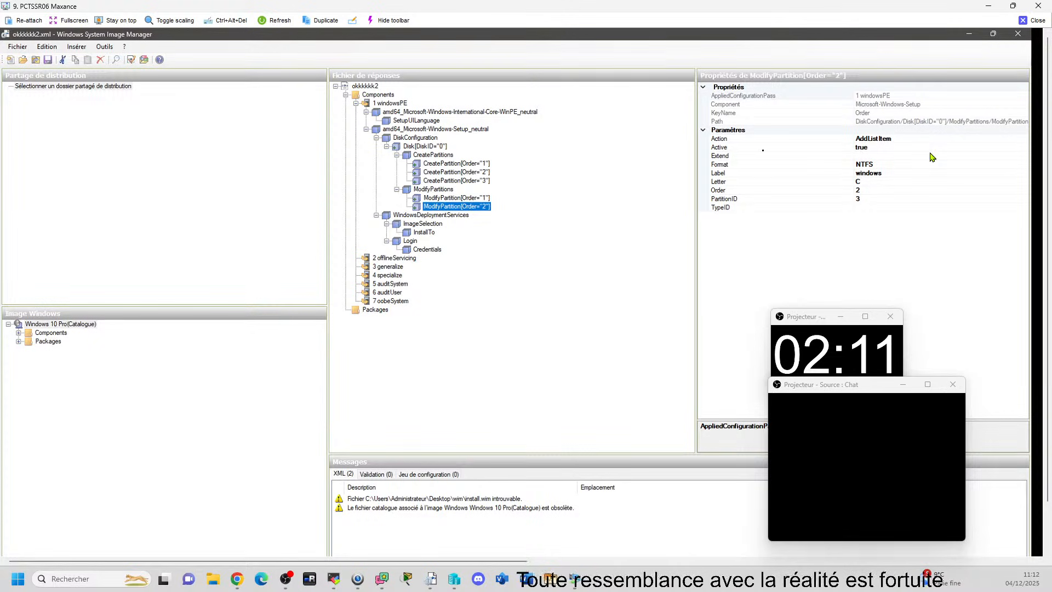
click(881, 165)
click(887, 172)
click(886, 181)
click(884, 190)
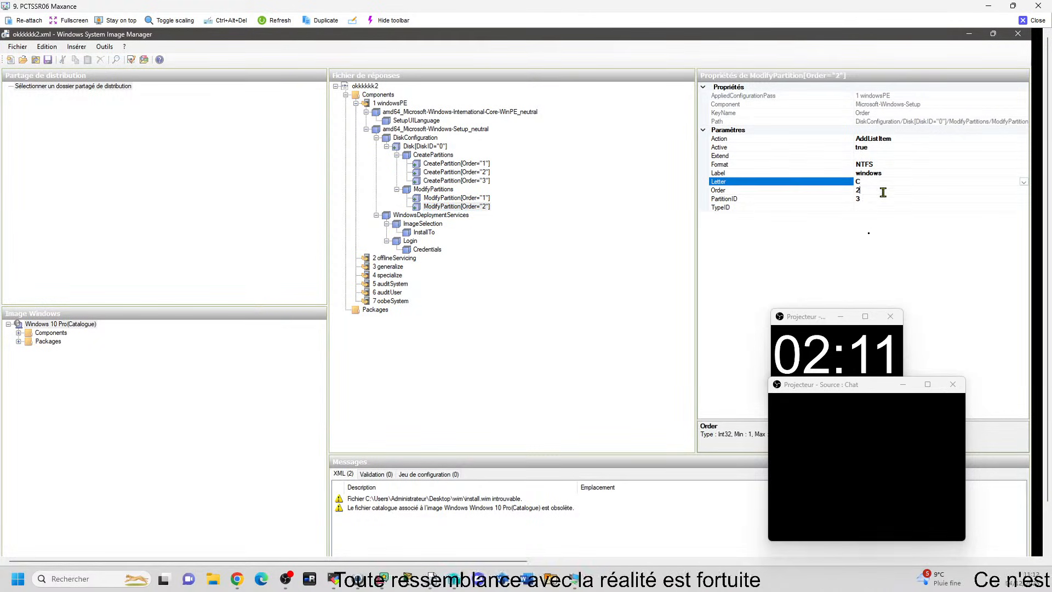
click(883, 198)
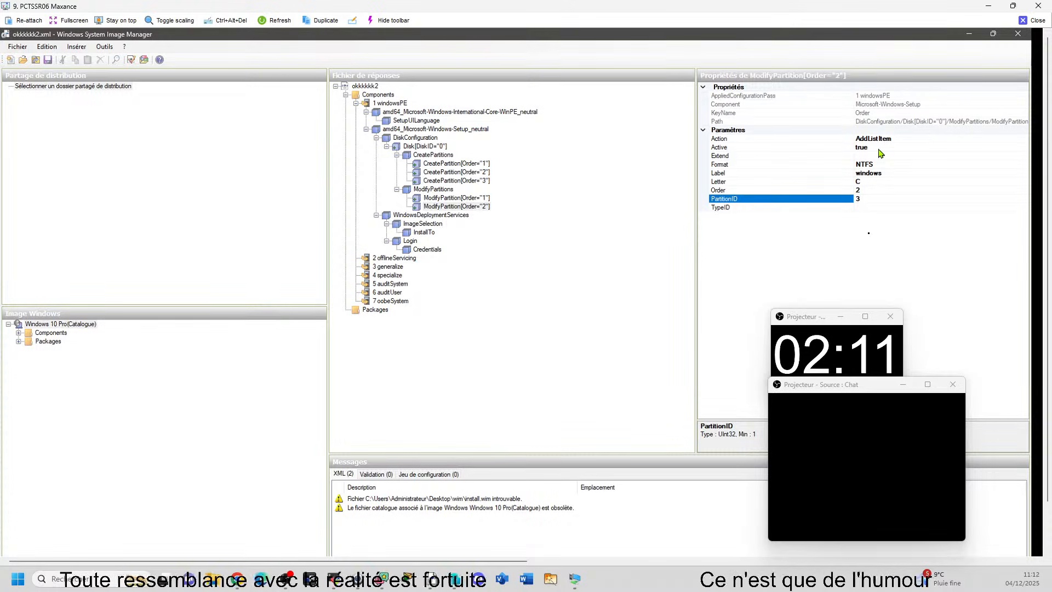
click(981, 148)
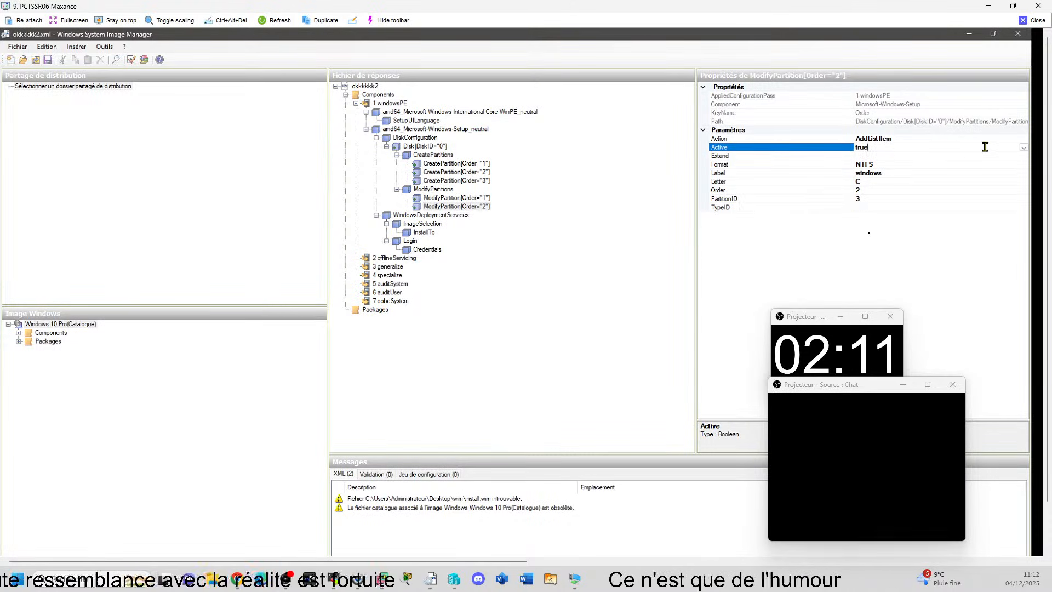
click(1024, 148)
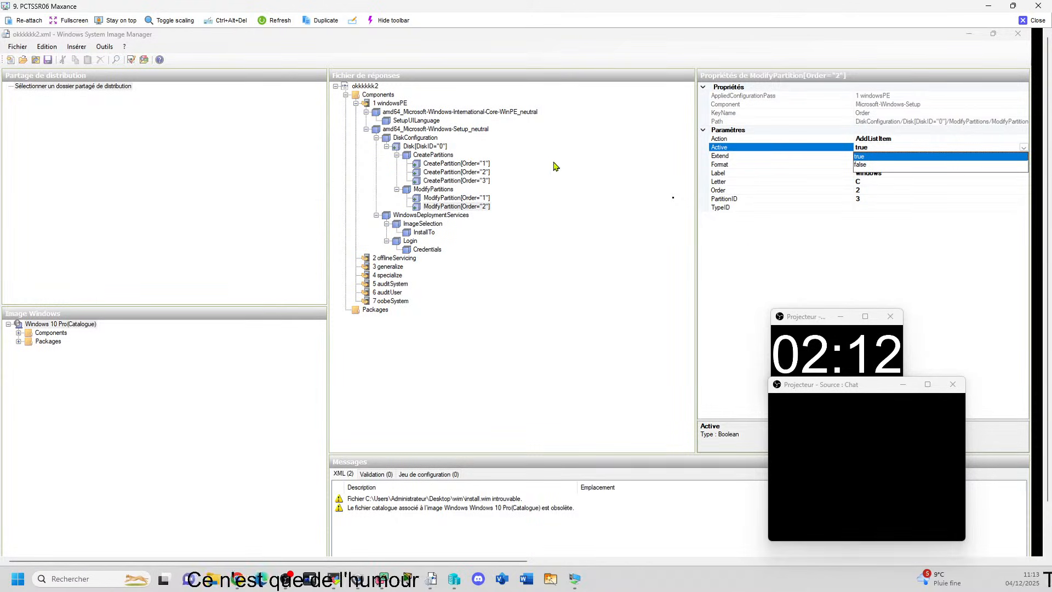
click(577, 196)
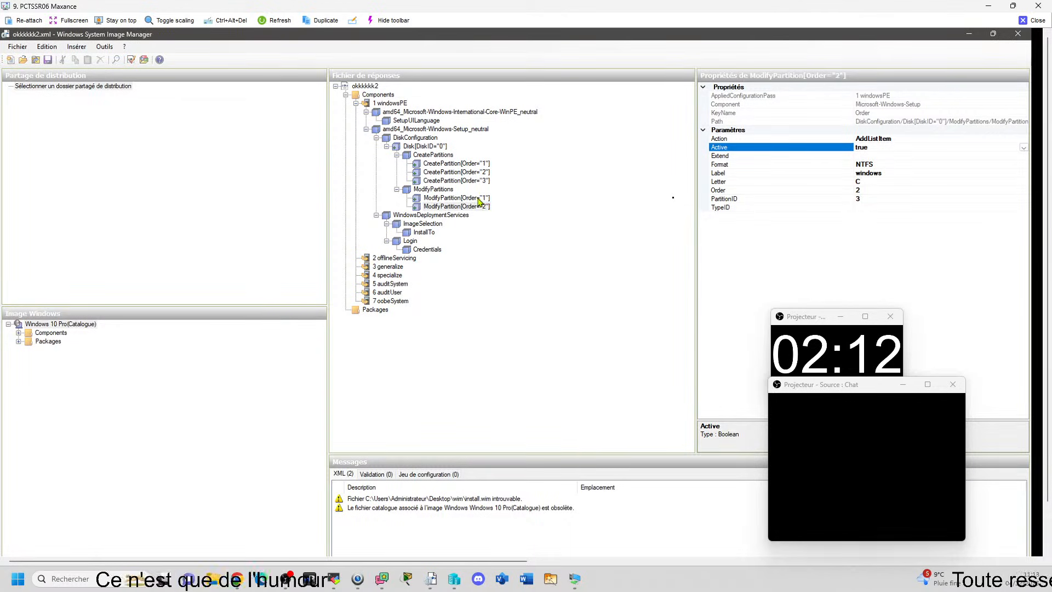
- Set Active to false for the ModifyPartition entry with Order 1
click(456, 198)
click(1022, 148)
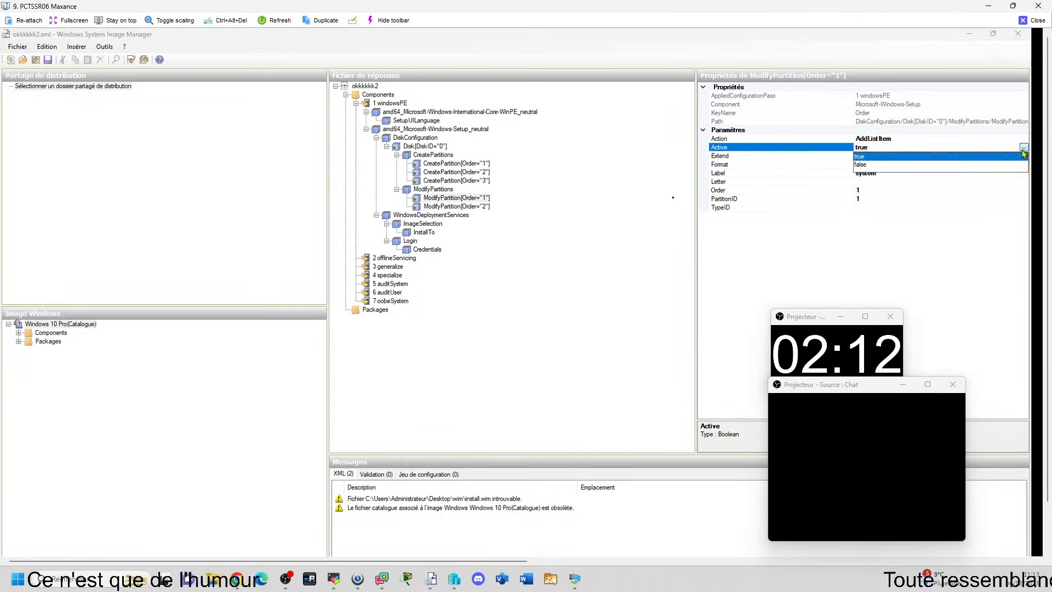
click(930, 165)
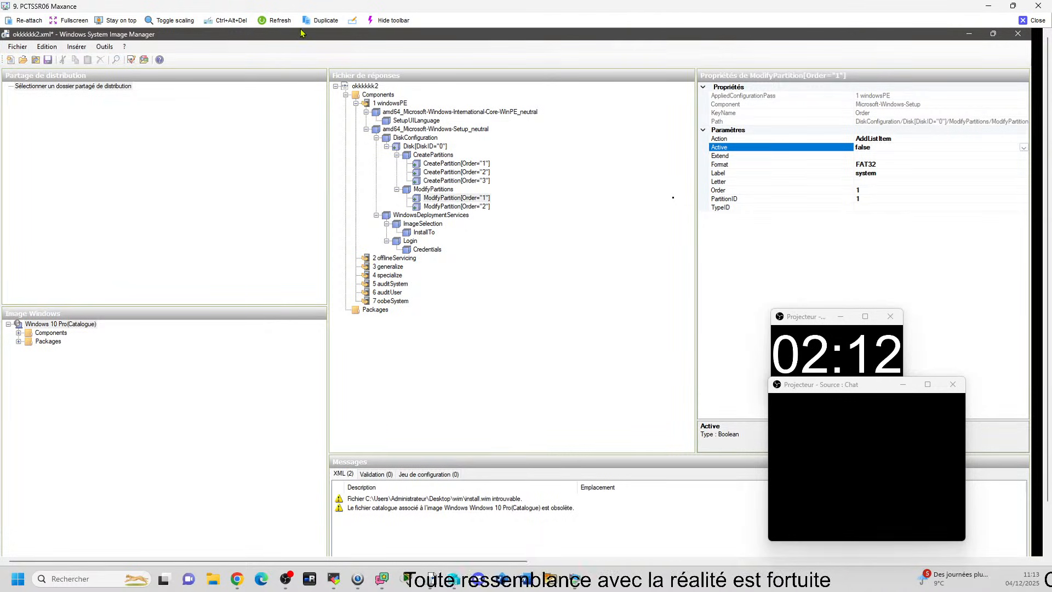
click(22, 50)
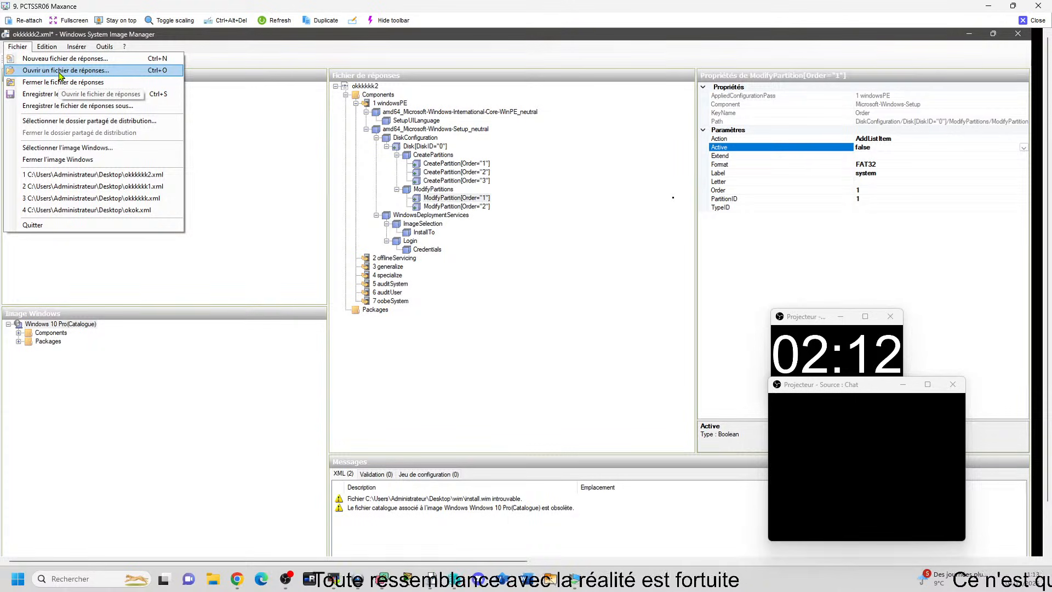
click(60, 70)
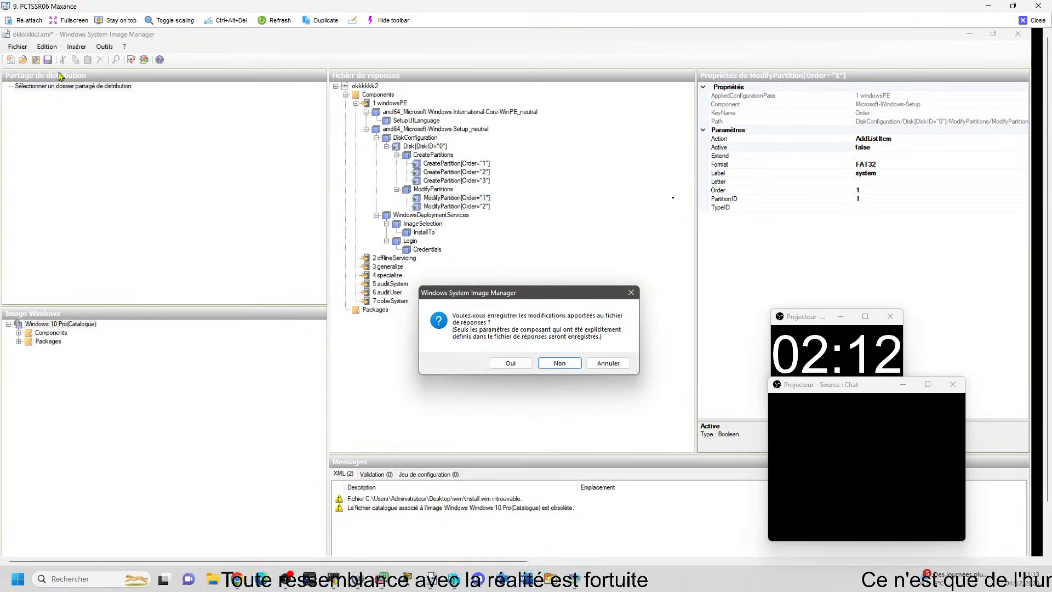
key(Escape)
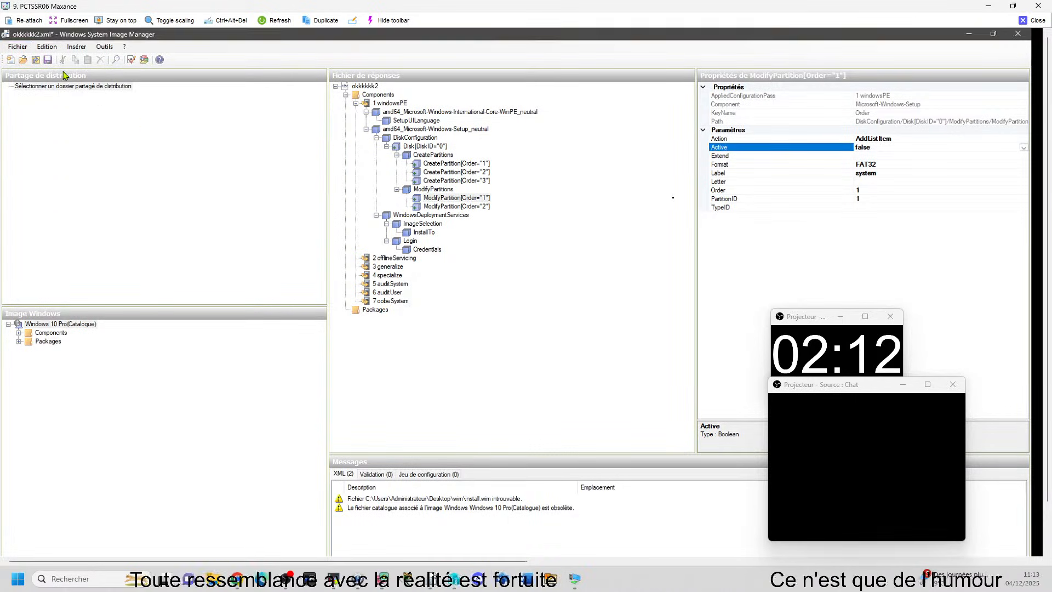
- Save the answer file on the Desktop under the new name okkkkkk123.xml
click(22, 47)
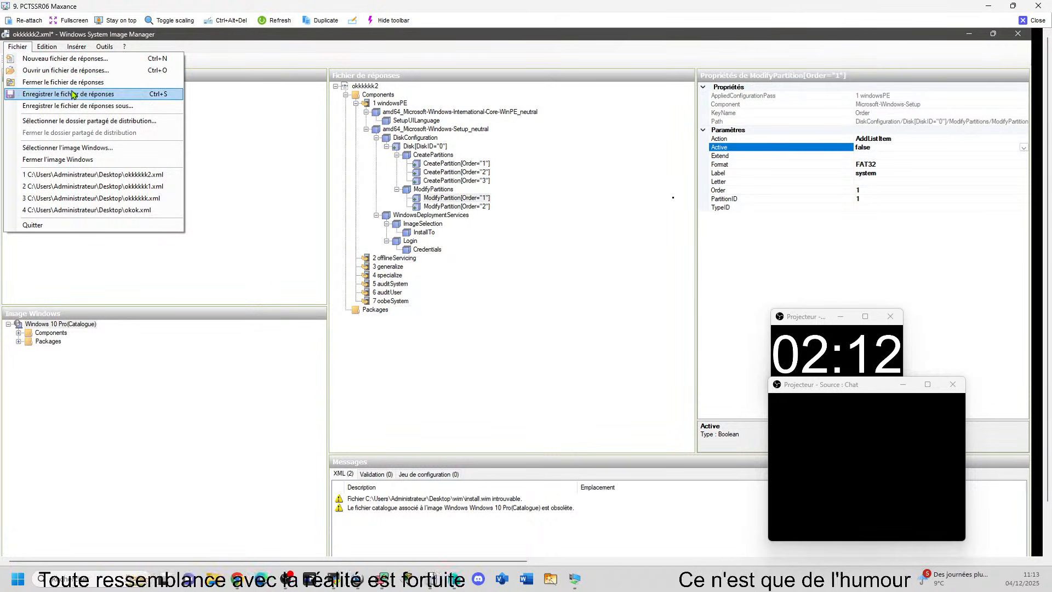
click(110, 106)
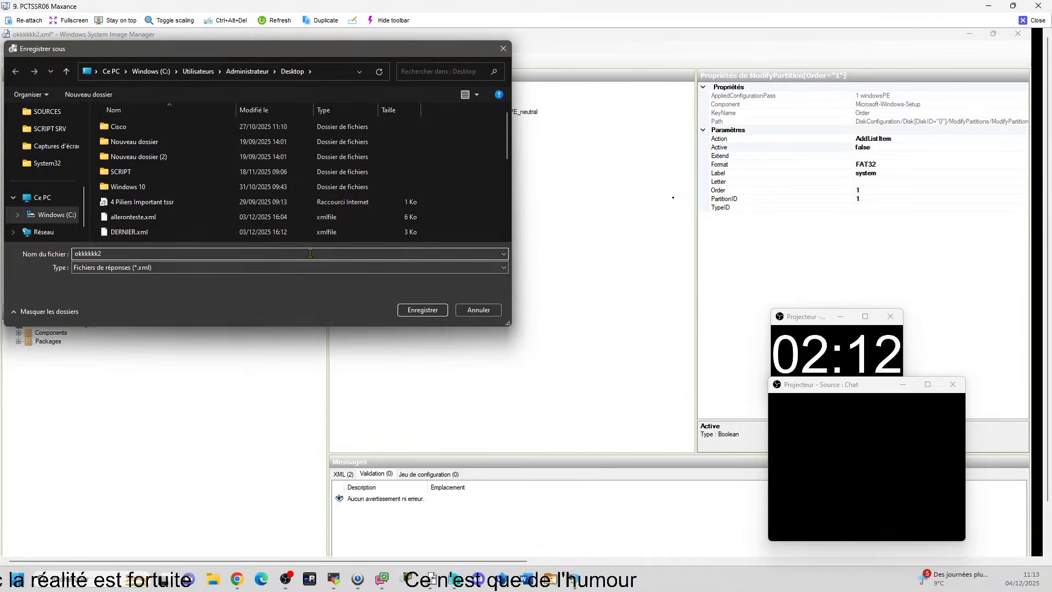
key(BackSpace)
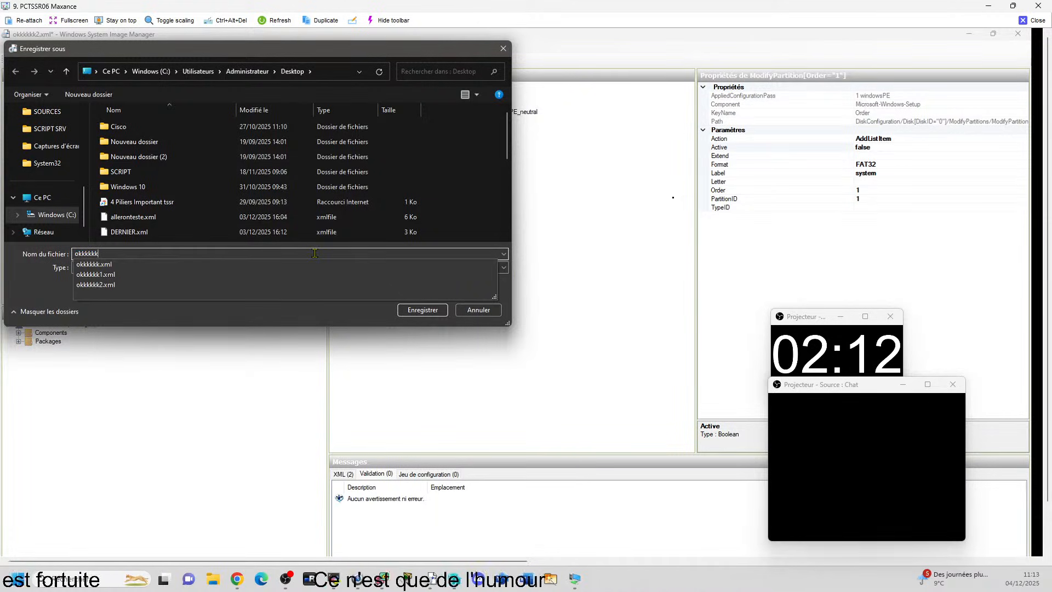
click(420, 310)
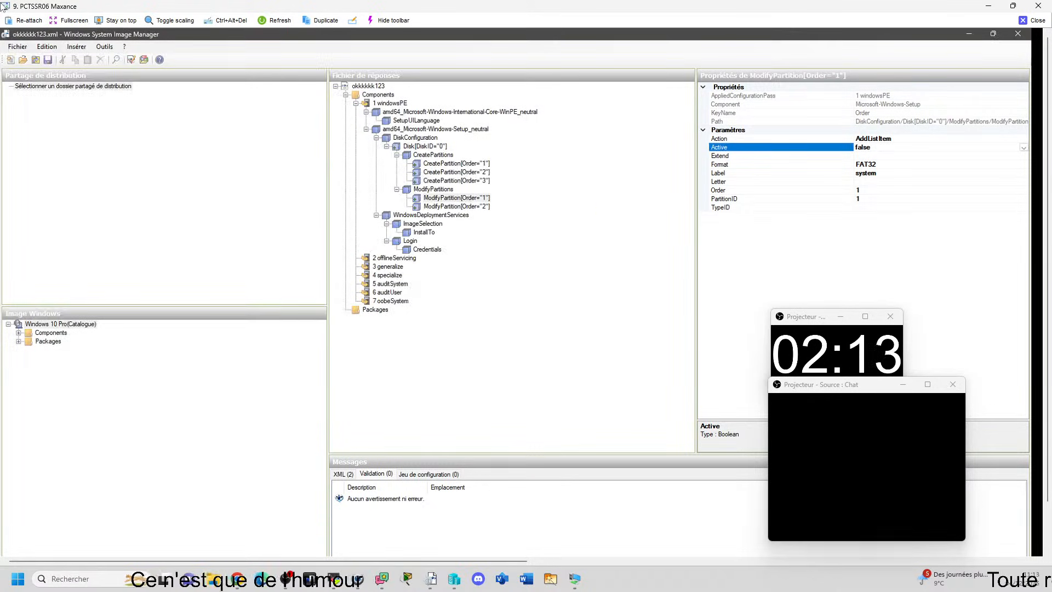
- Switch to Hyper-V Manager, connect to the SRVMR02 virtual machine and move its window fully into view
click(466, 567)
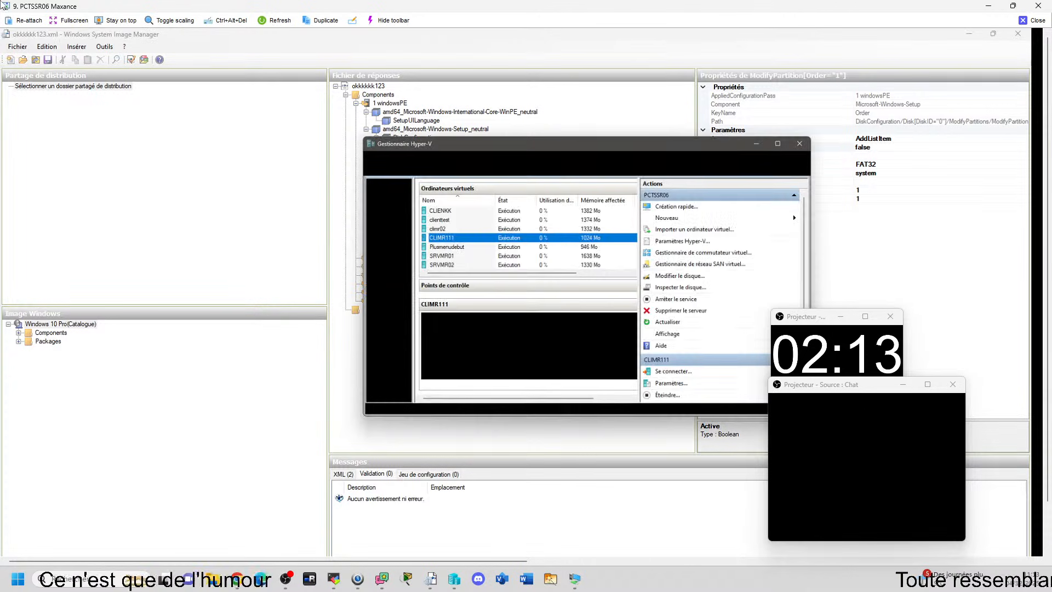
click(459, 224)
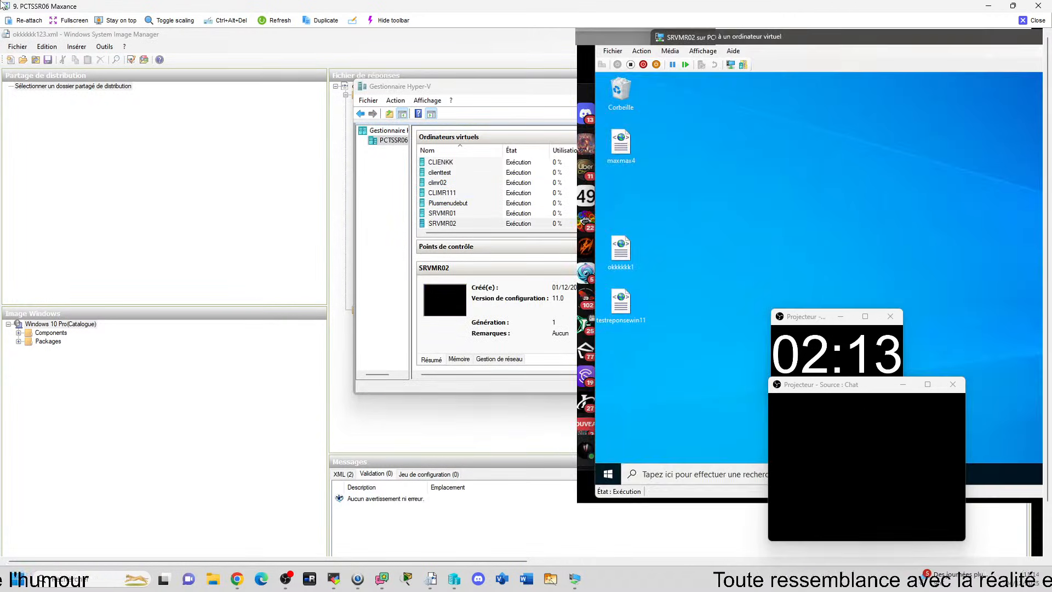
drag(881, 46, 358, 105)
- Copy okkkkkk123.xml from the host's Desktop folder into the RemoteInstall folder on SRVMR02
mouse_move(431, 532)
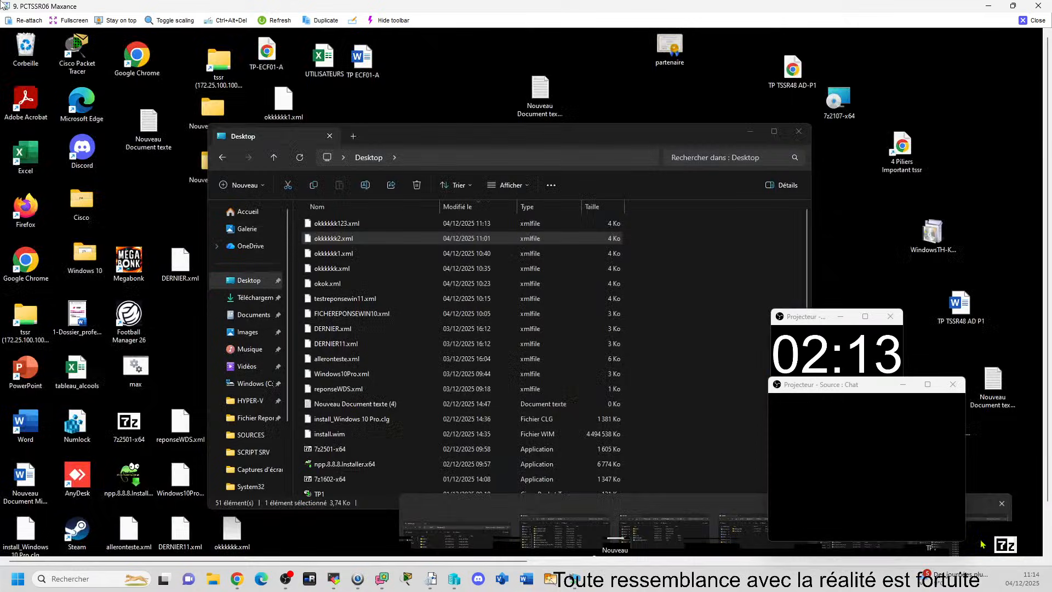
click(963, 526)
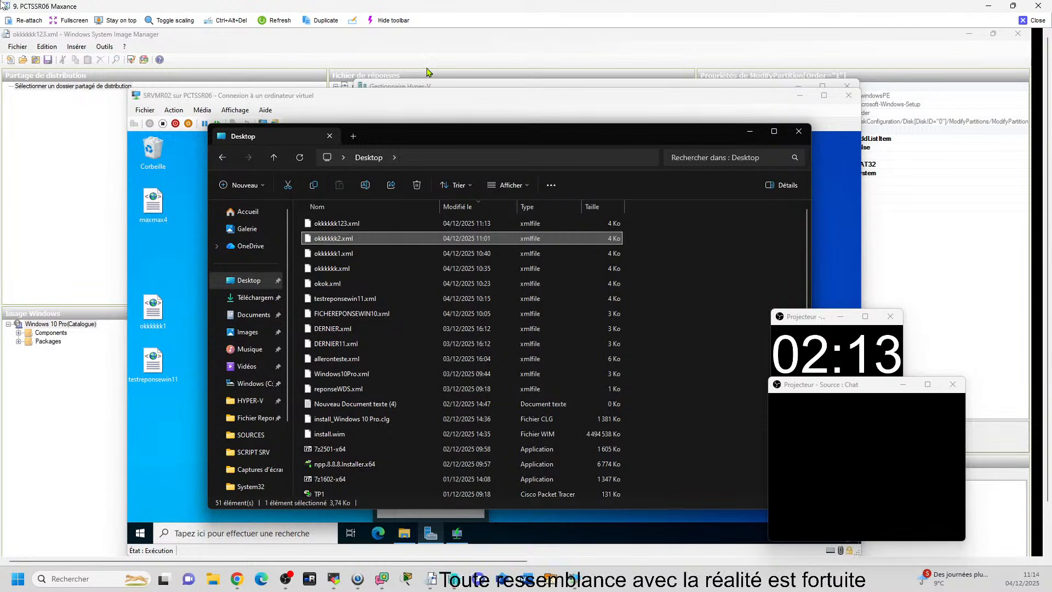
key(Up)
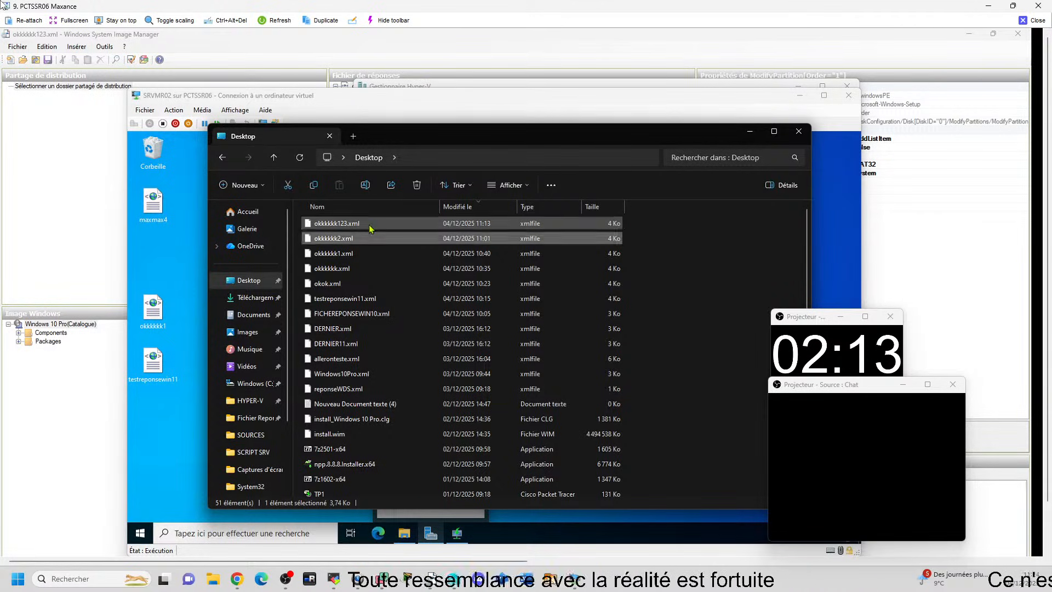
key(ctrl+c)
click(154, 253)
click(405, 533)
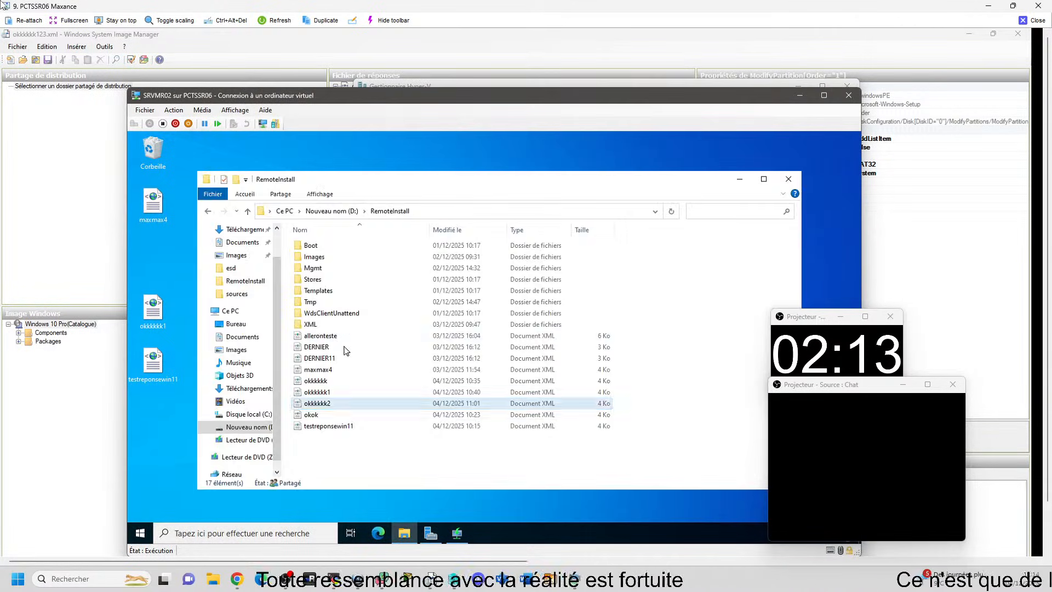
key(ctrl+v)
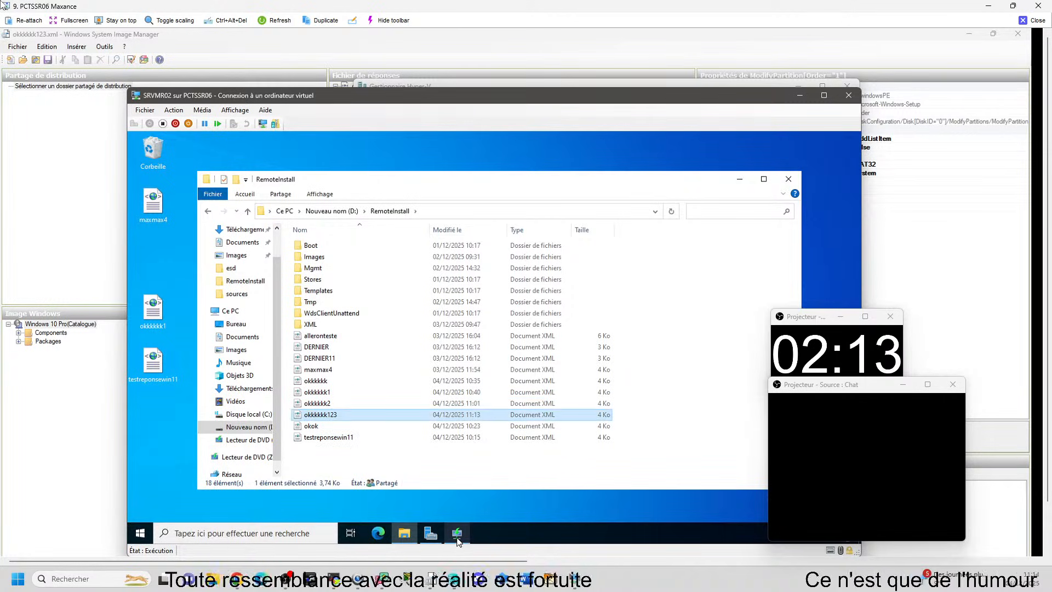
- Switch to Windows Deployment Services on SRVMR02 and open the properties of the SRVMR02 server
click(457, 533)
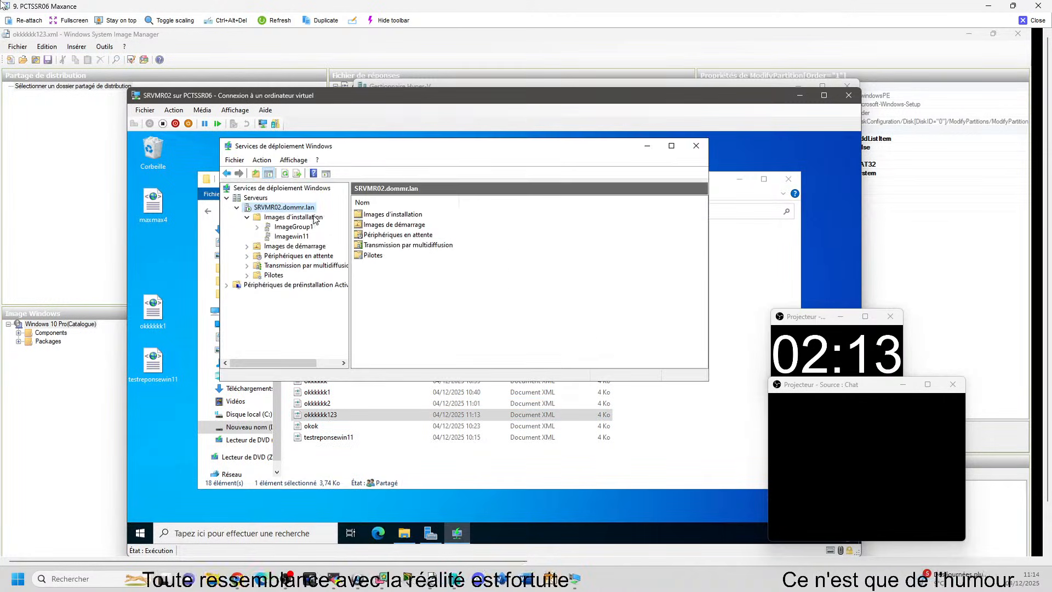
right_click(247, 199)
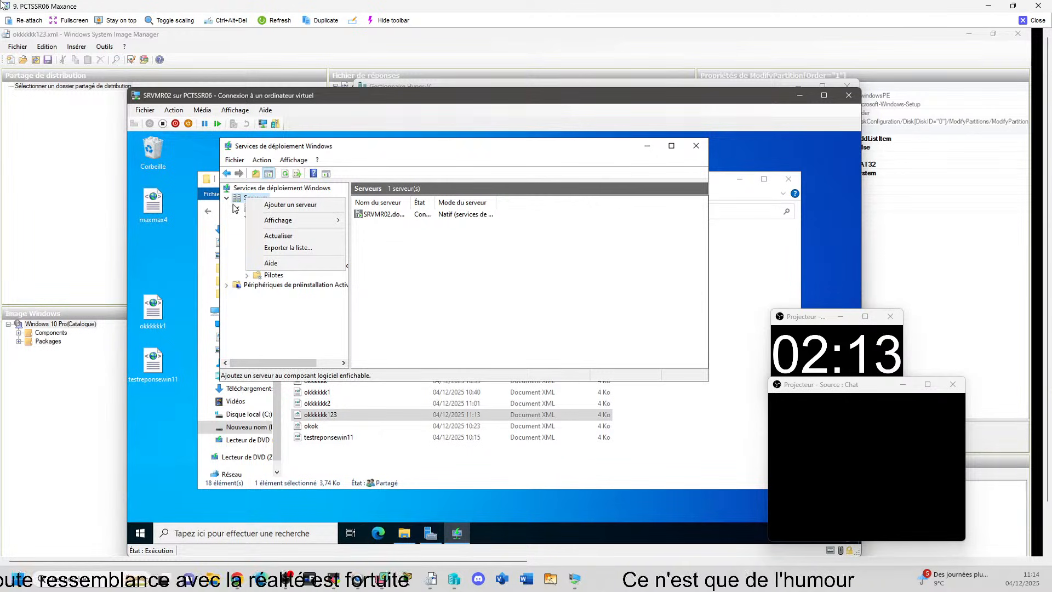
click(271, 207)
right_click(271, 207)
click(316, 220)
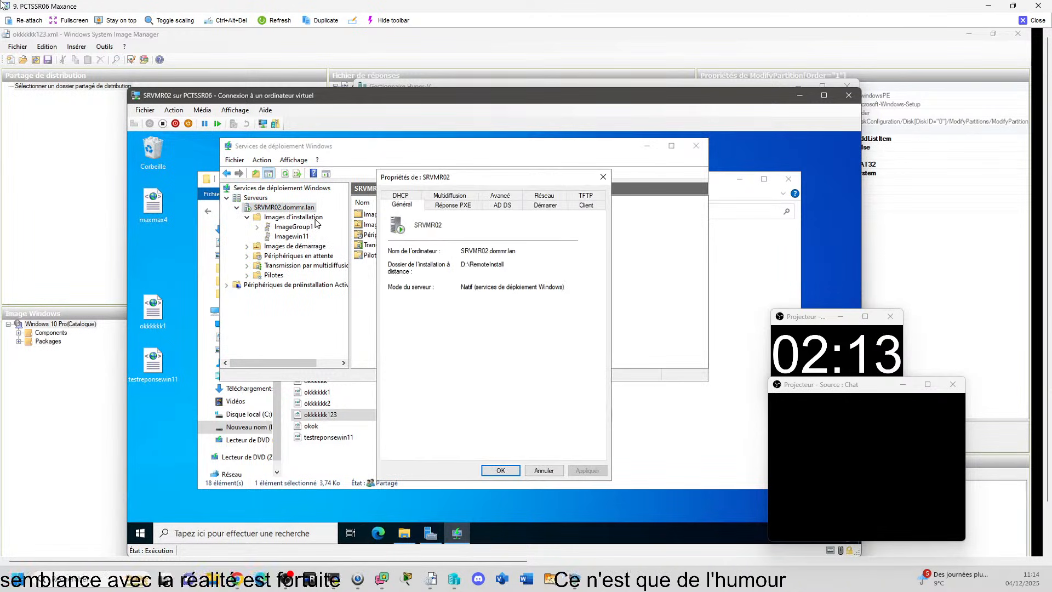
- Assign okkkkkk123.xml as the client unattended installation file for the x86 (UEFI) and x64 (UEFI) architectures and accept the server properties
click(584, 207)
click(575, 339)
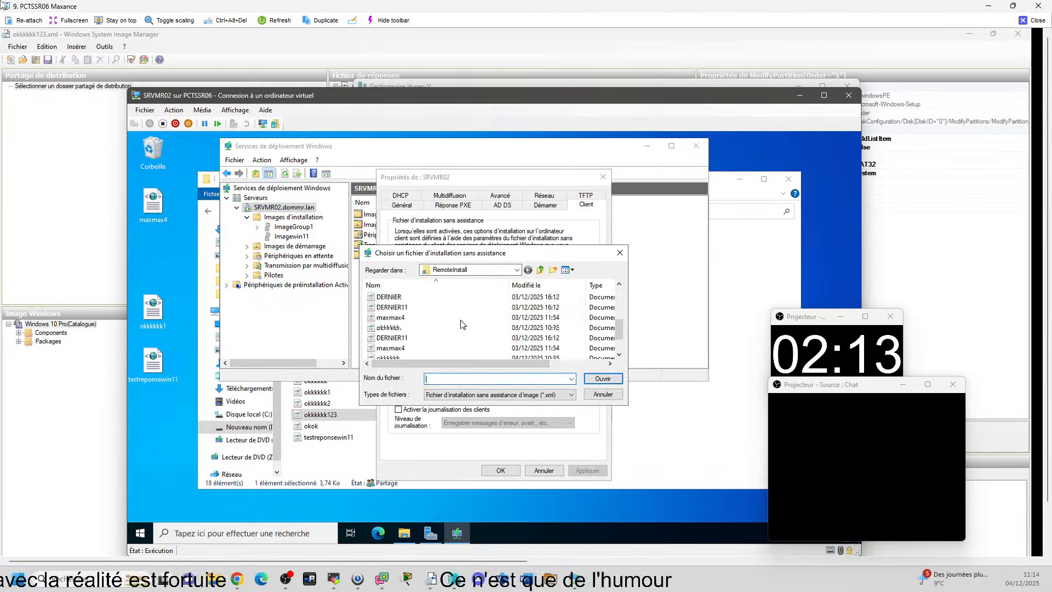
double_click(409, 328)
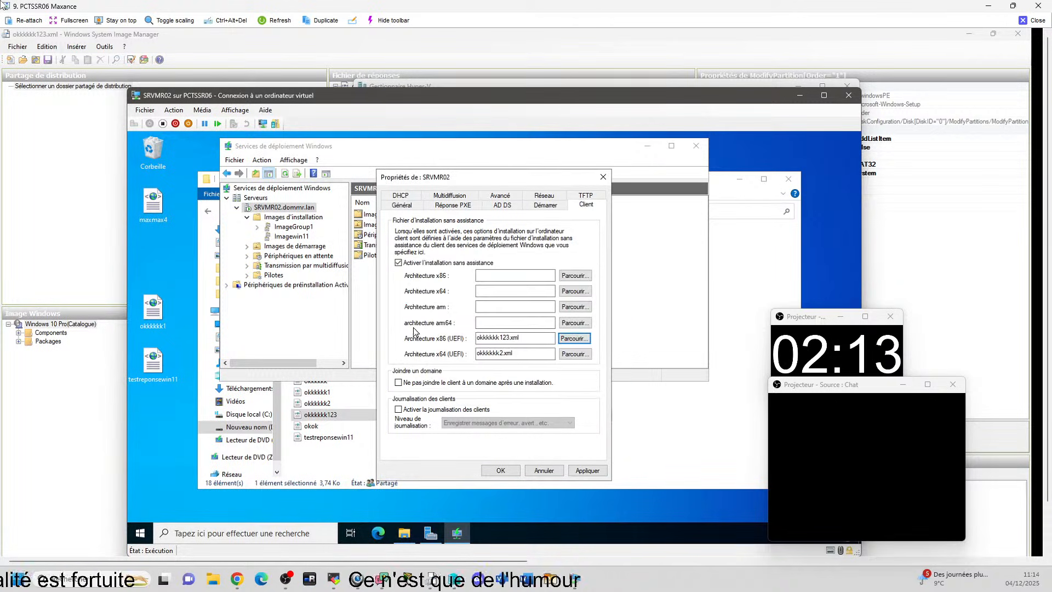
click(575, 354)
double_click(410, 331)
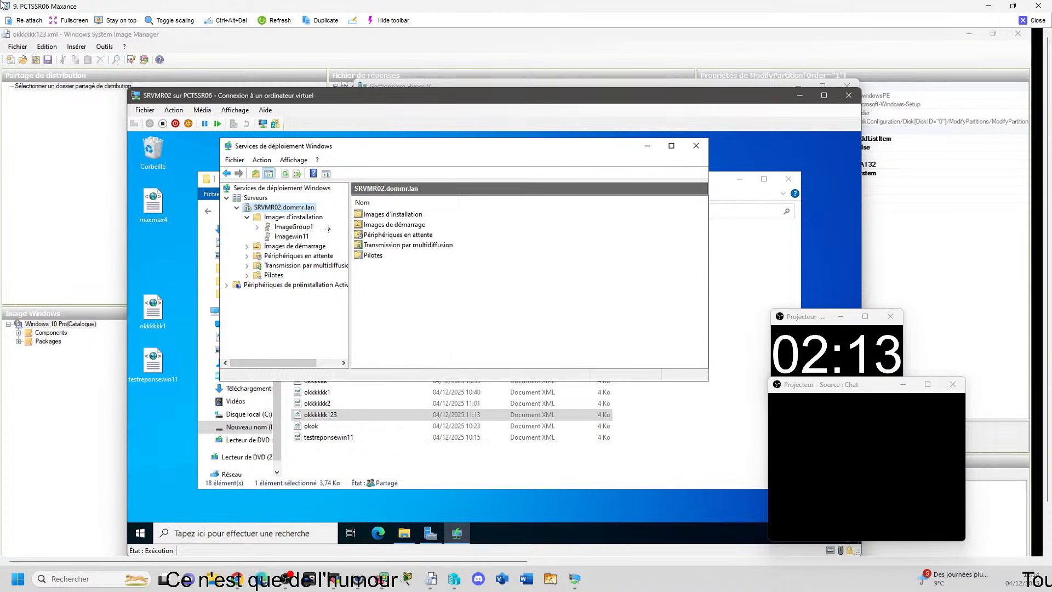
- Disable unattended-mode installation for the WINDOWS11OKAYMEC image in the Imagewin11 group, accept the image properties and close Windows Deployment Services
click(285, 227)
click(292, 236)
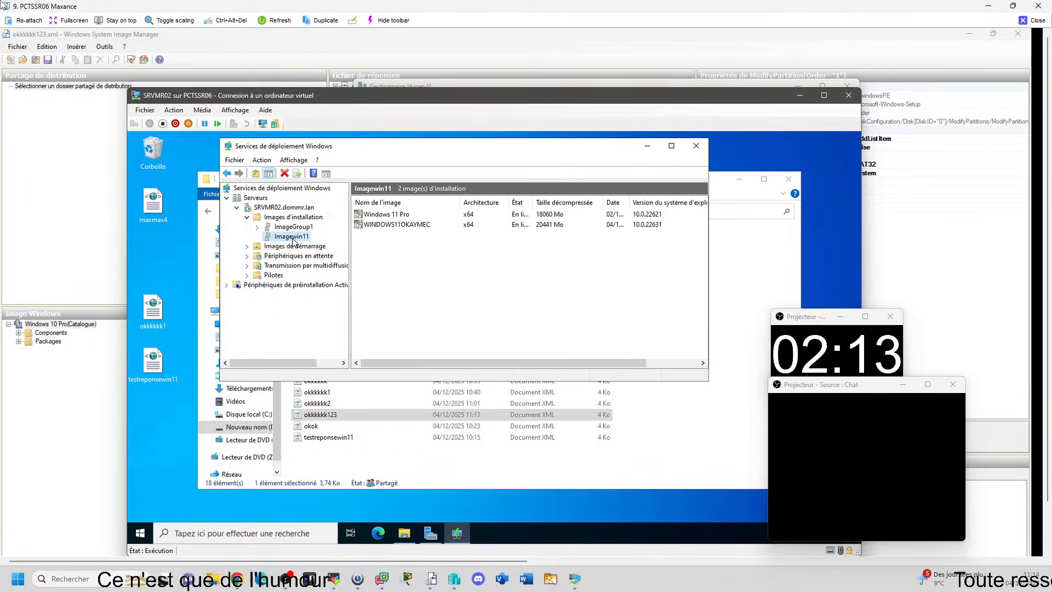
double_click(407, 224)
click(495, 182)
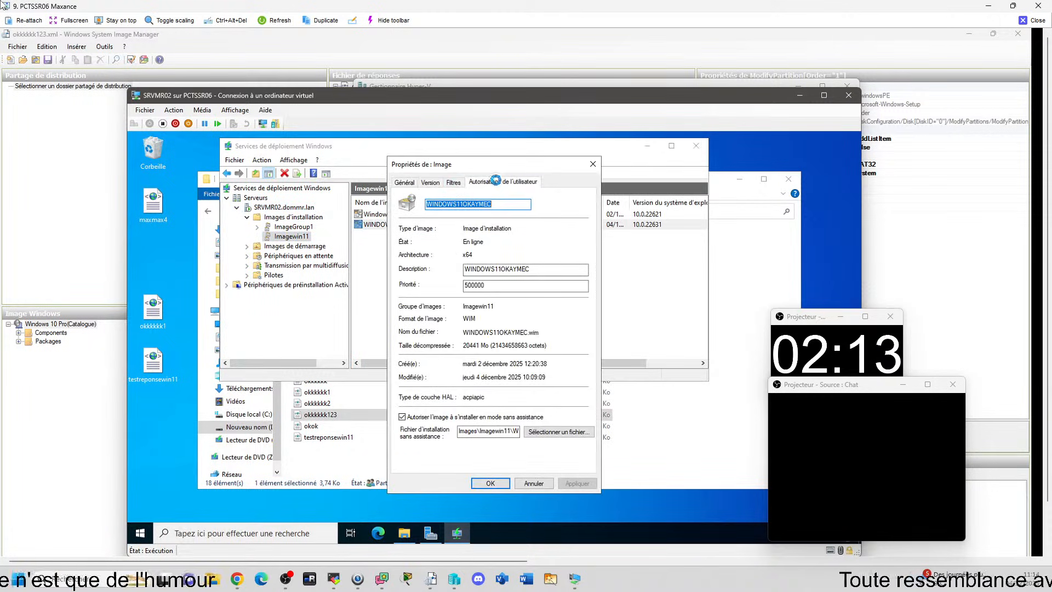
click(405, 182)
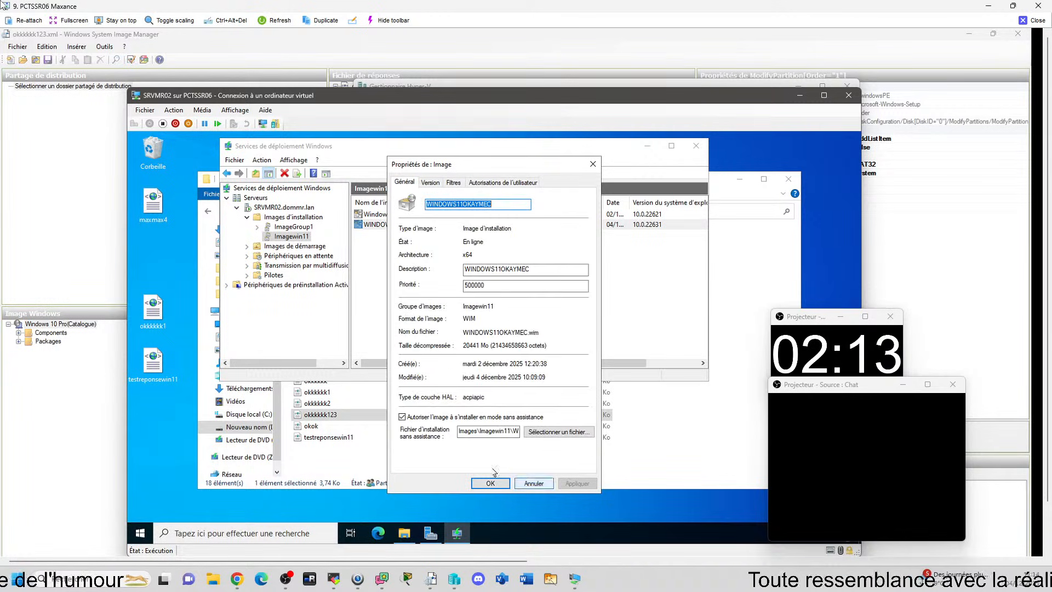
drag(460, 431, 522, 431)
click(492, 431)
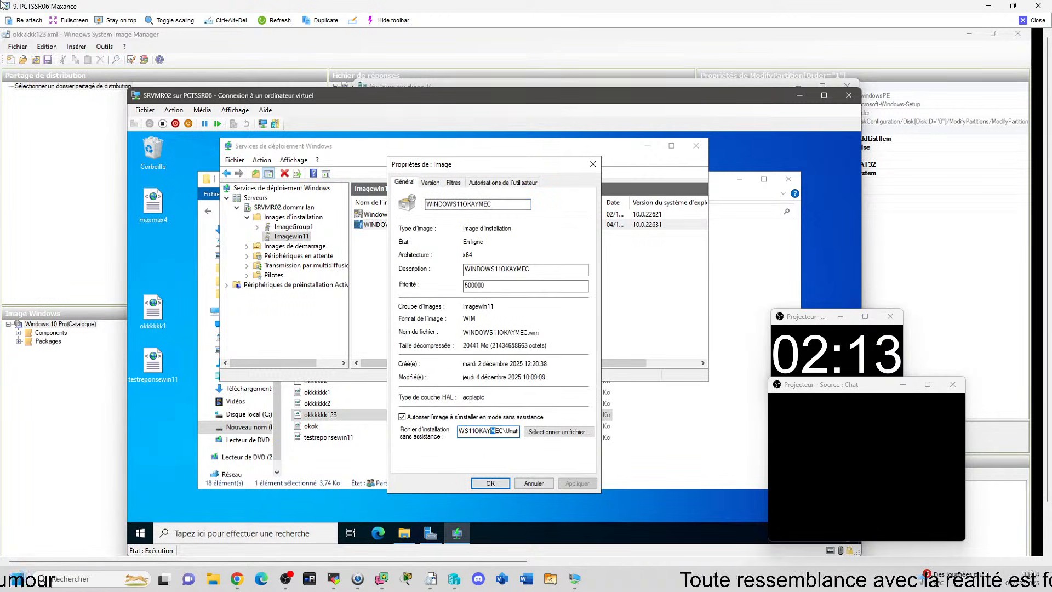
click(423, 418)
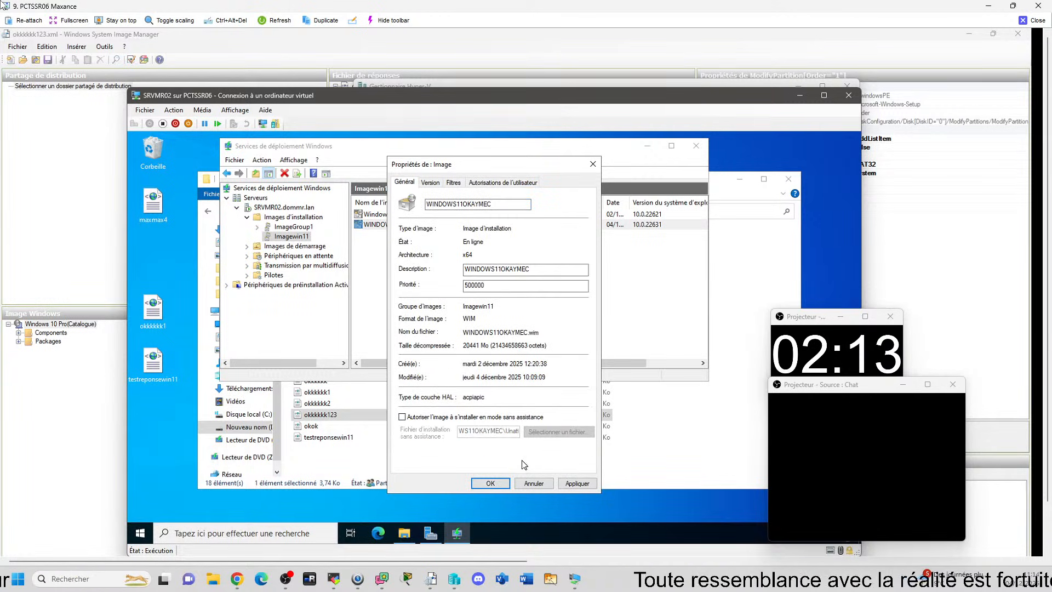
click(491, 483)
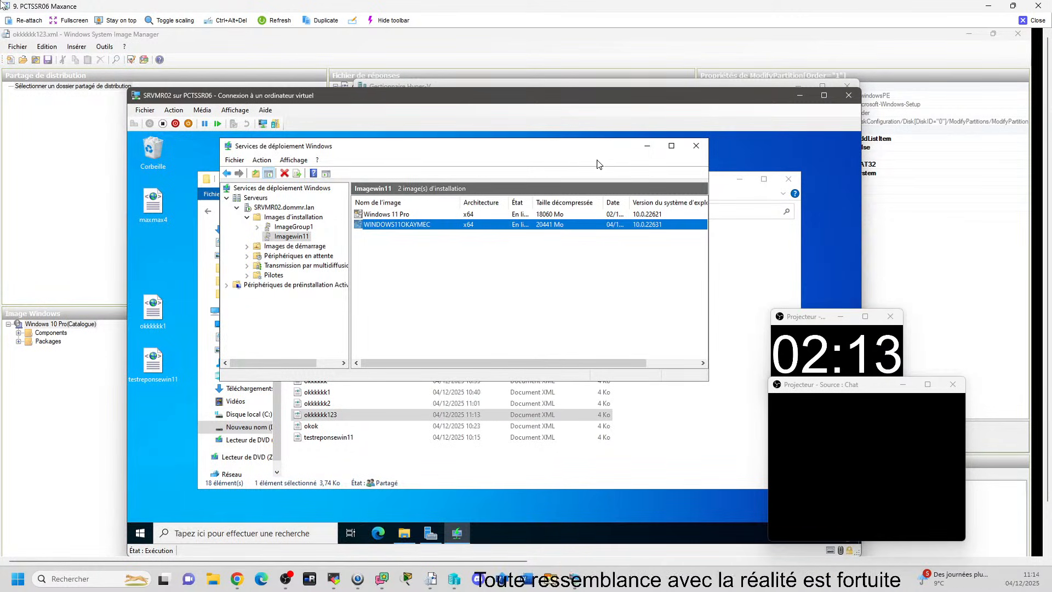
click(697, 147)
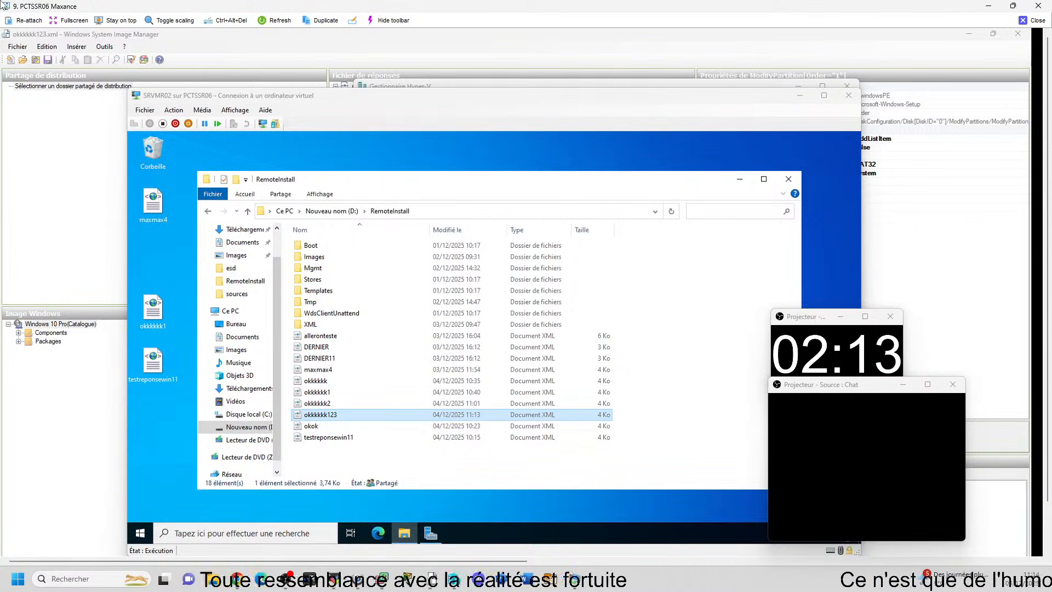
- Bring the CLIMR111 virtual machine window fully into view and start its network boot service from WDS Boot Manager
drag(1031, 131, 386, 36)
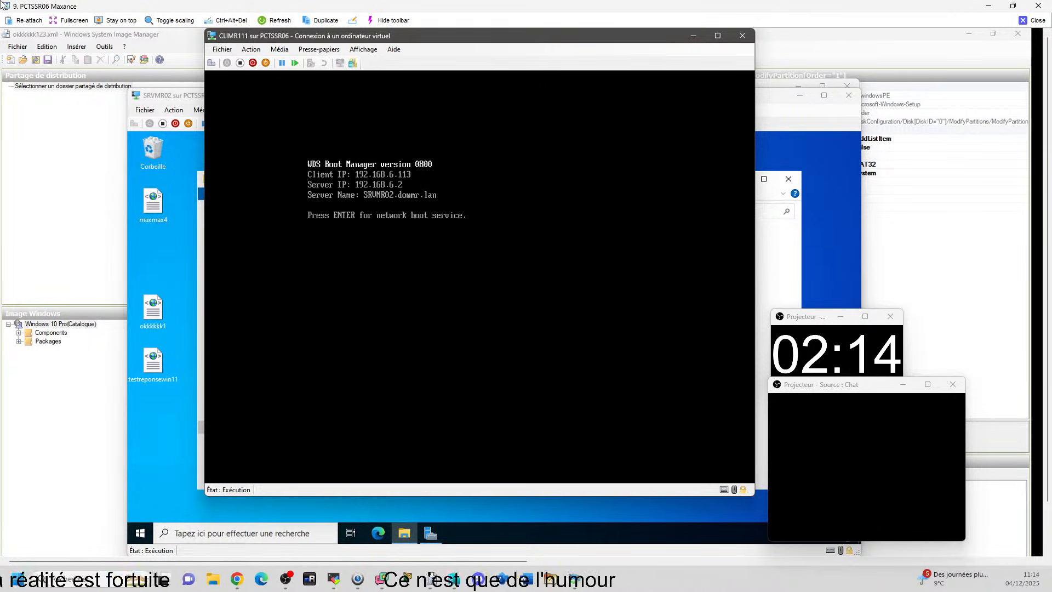
key(Return)
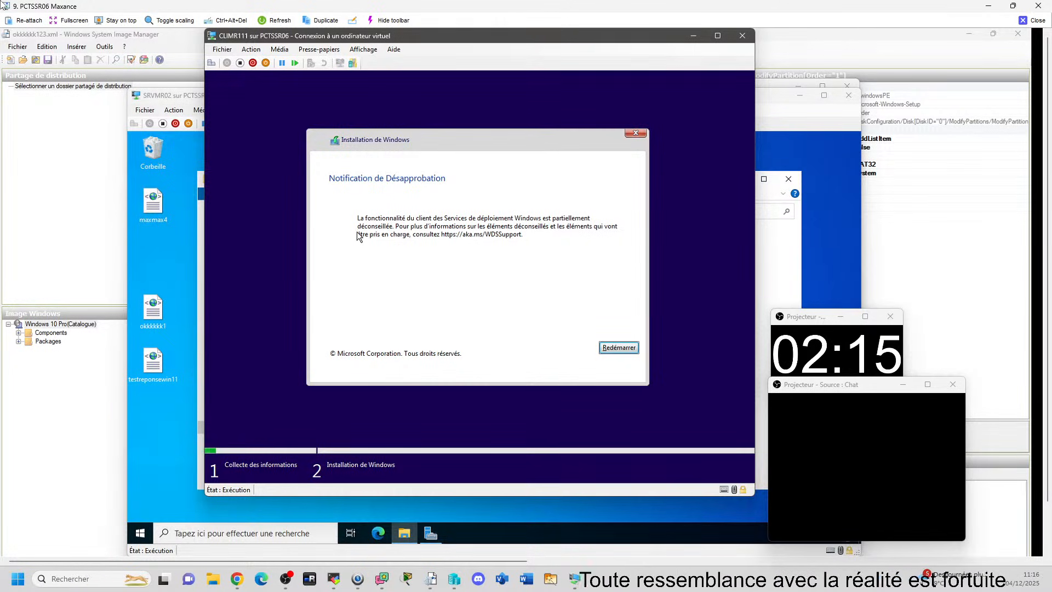
- Minimize Windows System Image Manager and capture a screenshot of the CLIMR111 window with the installer's deprecation notice
click(930, 290)
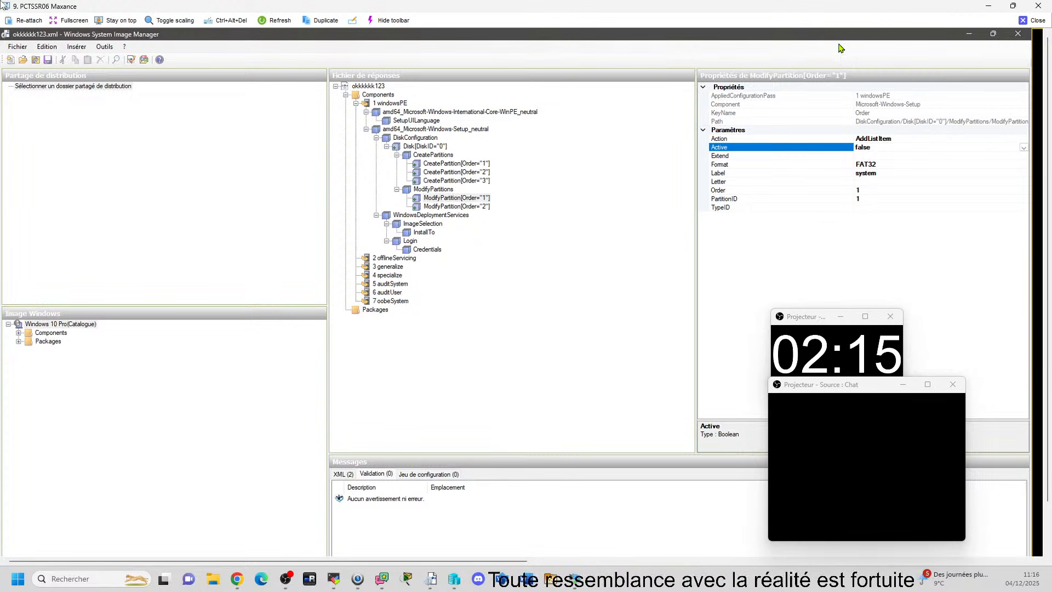
key(super+shift+s)
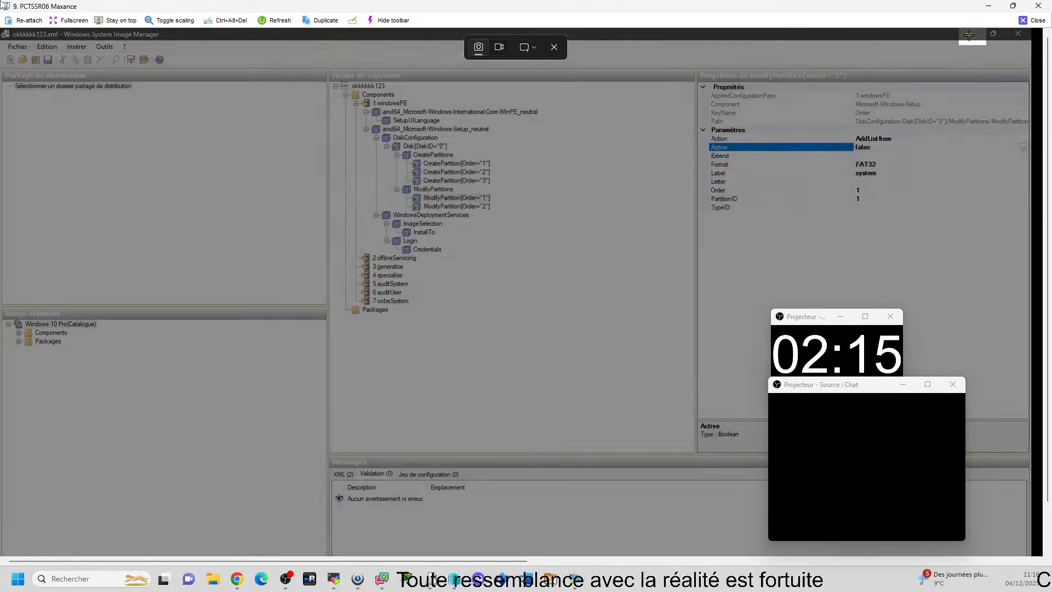
key(Escape)
click(970, 35)
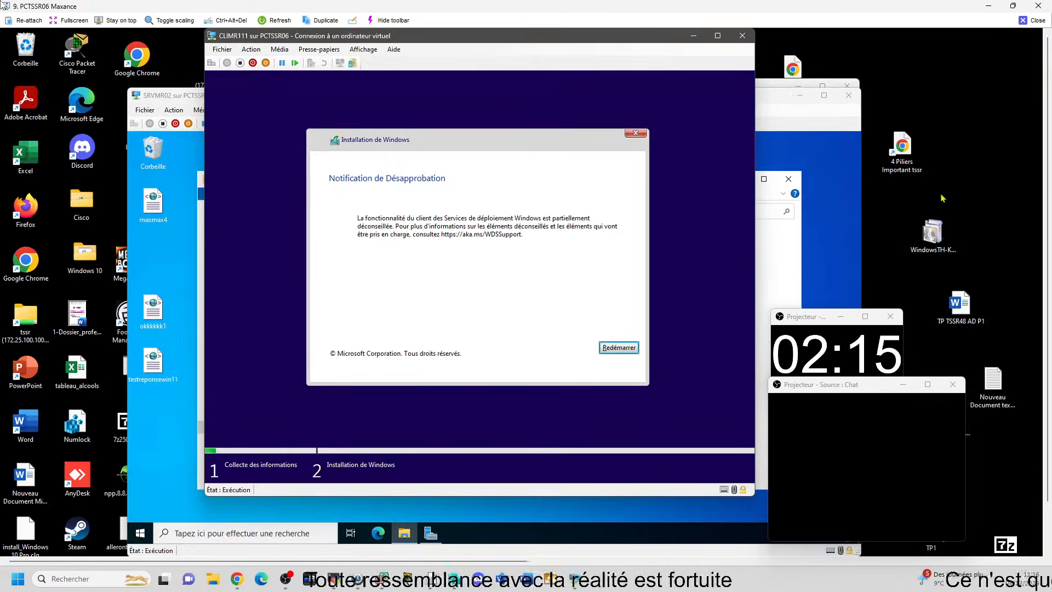
key(super+shift+s)
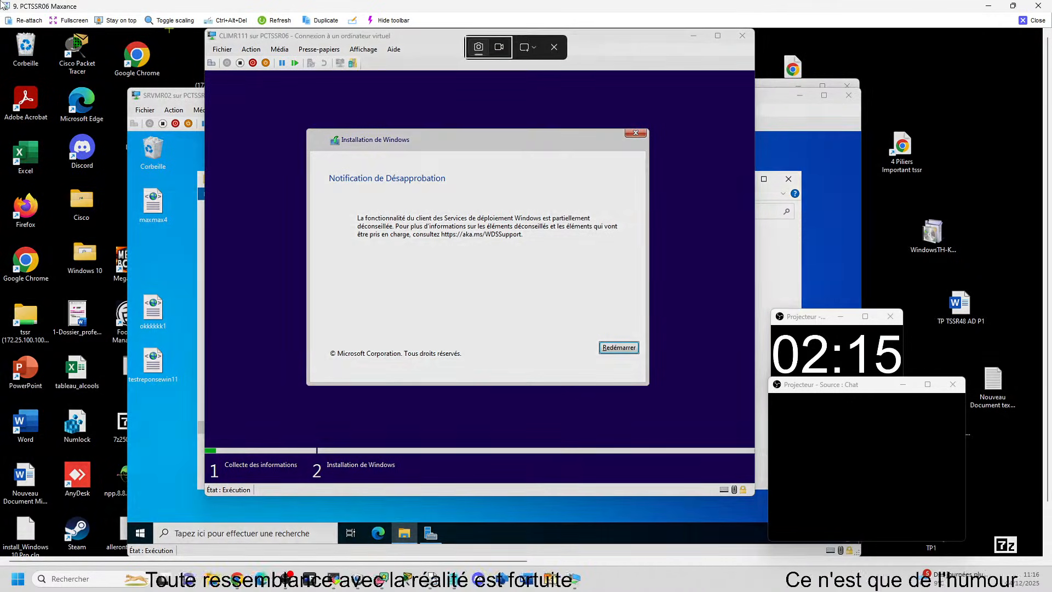
drag(169, 28, 862, 517)
- Restart CLIMR111 from the Windows installer's notice and reset the virtual machine at the boot summary
click(629, 351)
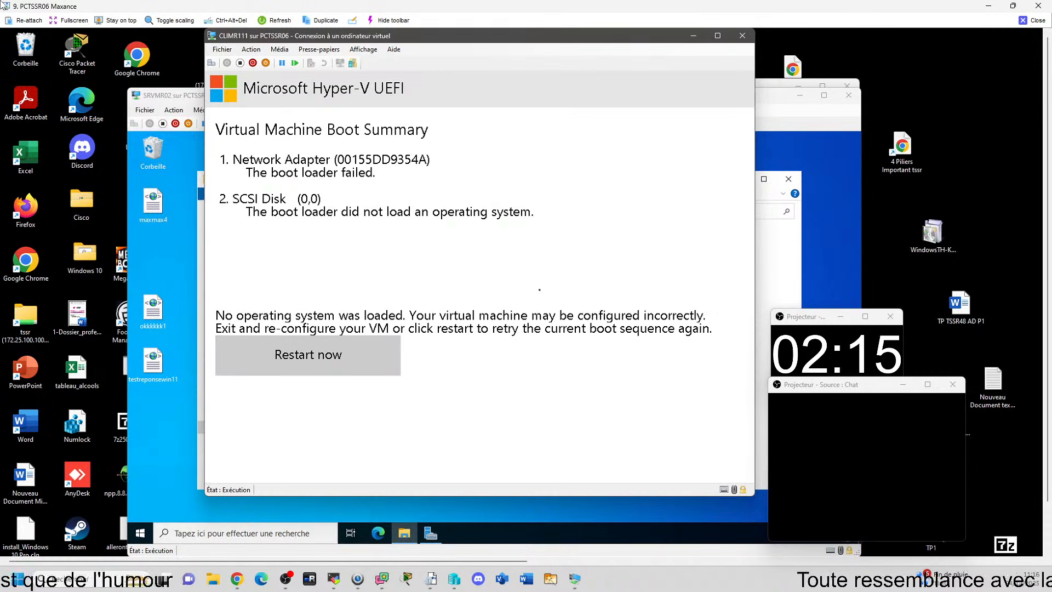
click(251, 49)
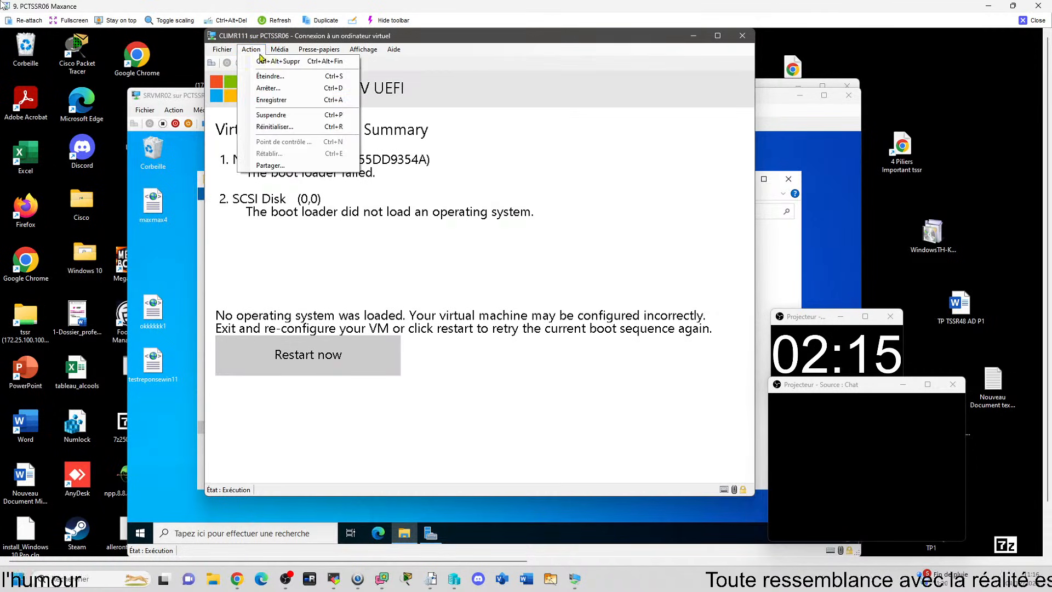
click(293, 127)
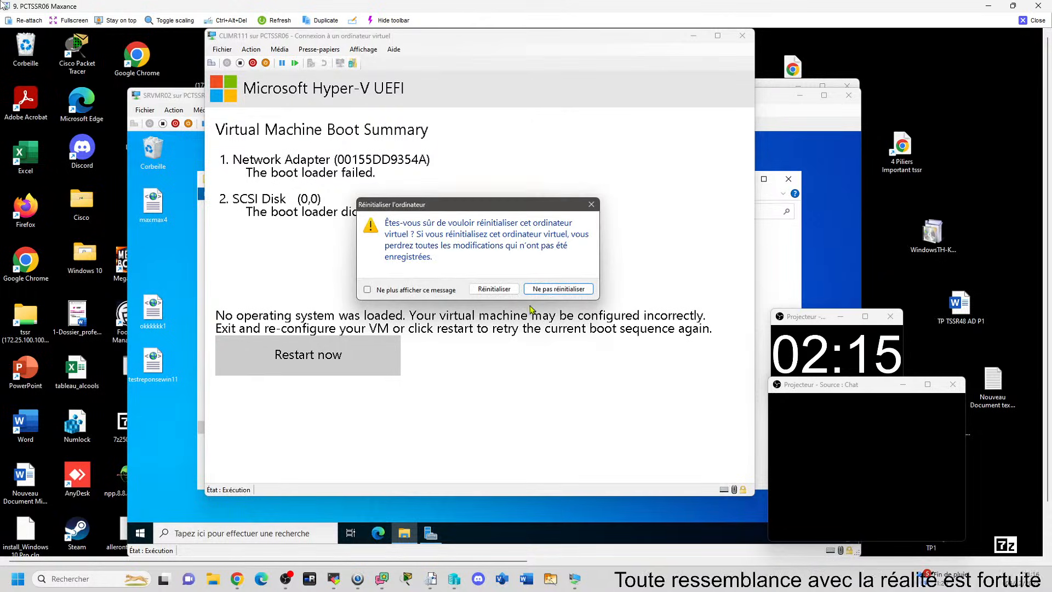
click(513, 316)
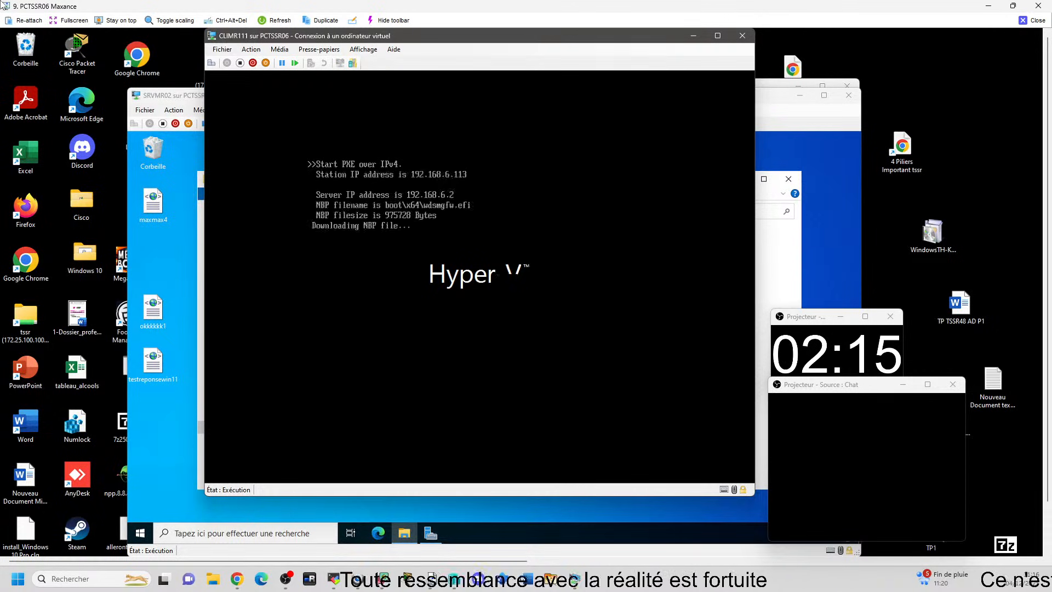
- Boot CLIMR111 from the network and start the "installation windows" entry in Windows Boot Manager
key(Return)
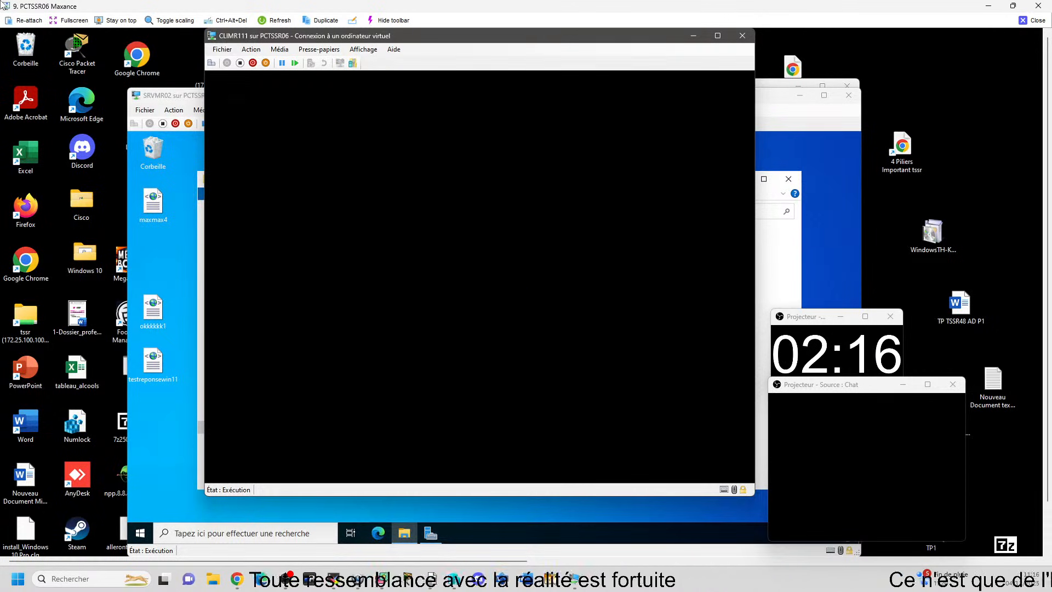
key(Down)
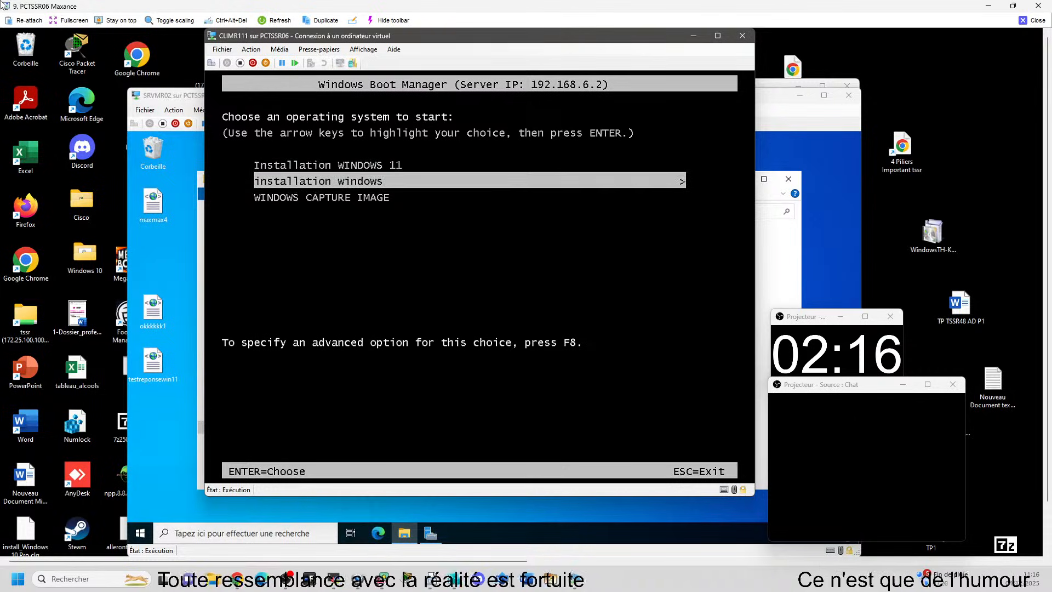
key(Return)
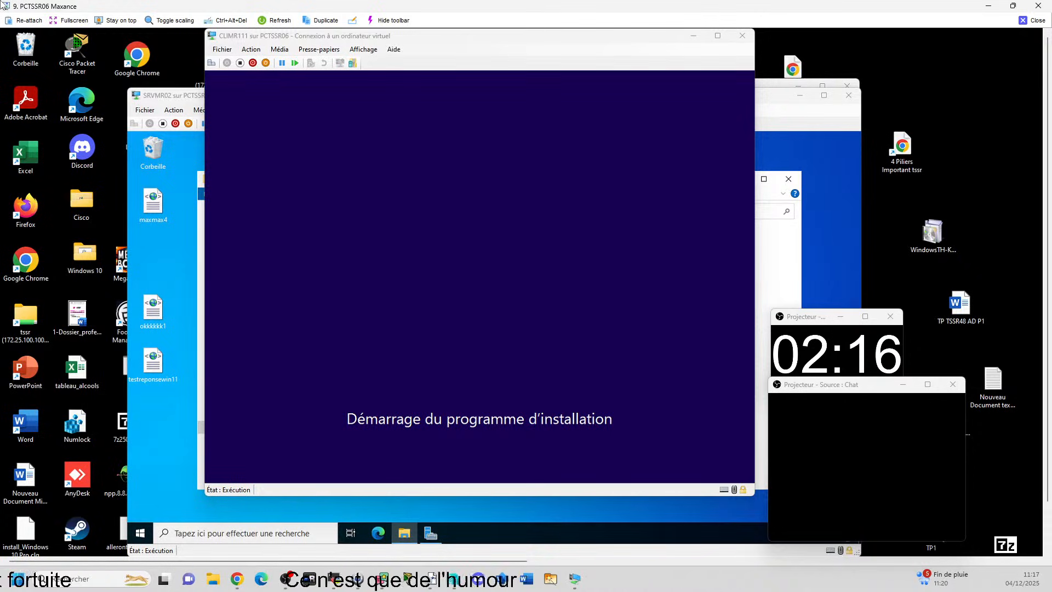
- Close the PCTSSR06 remote view, then maximize the PCTSSR05 remote window and bring its Hyper-V machines into view
click(1021, 22)
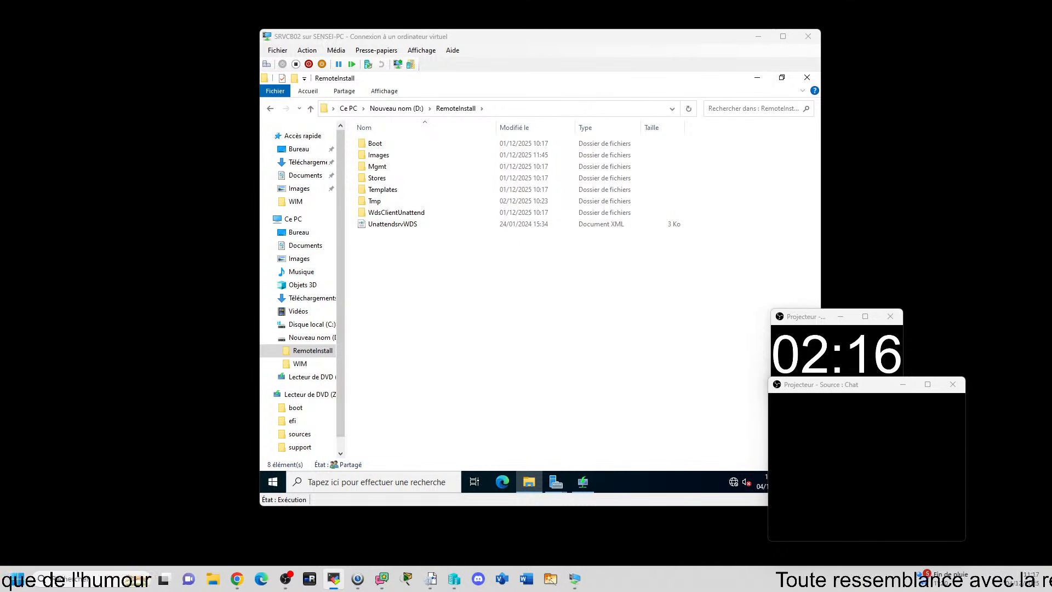
drag(1051, 171, 471, 8)
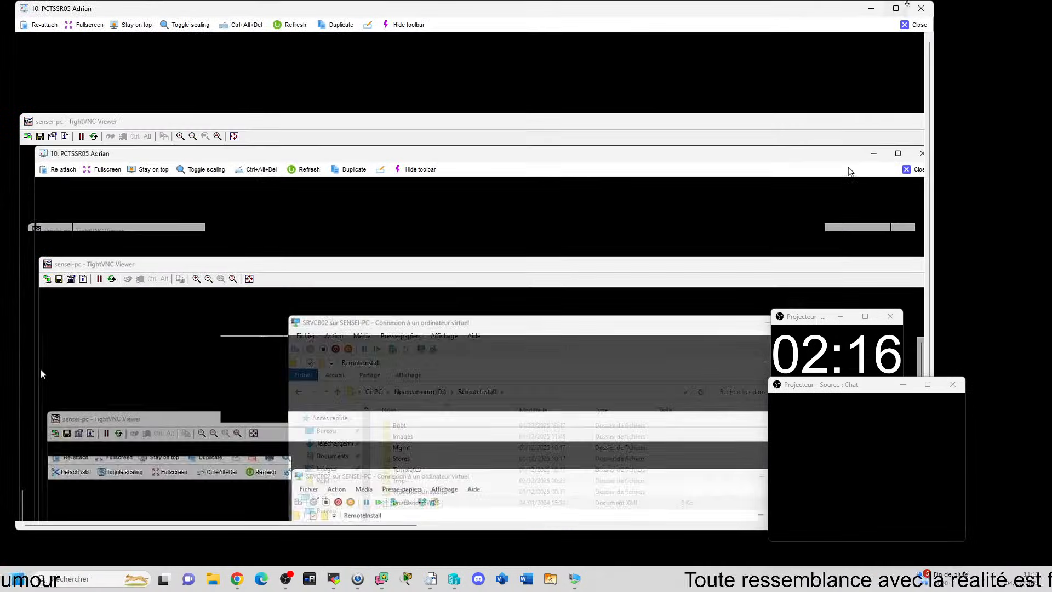
click(896, 9)
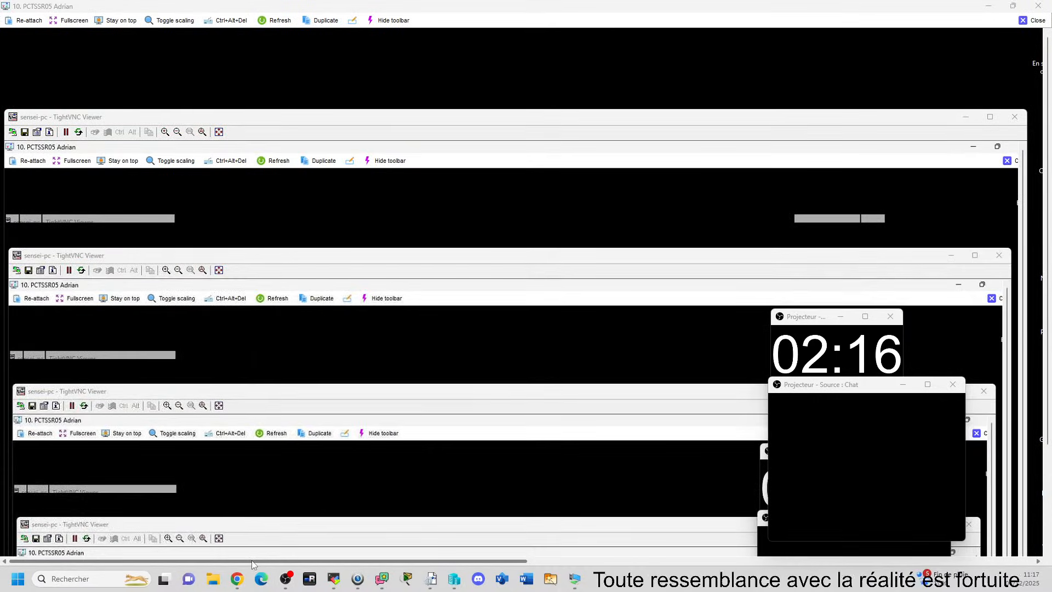
drag(252, 560, 850, 560)
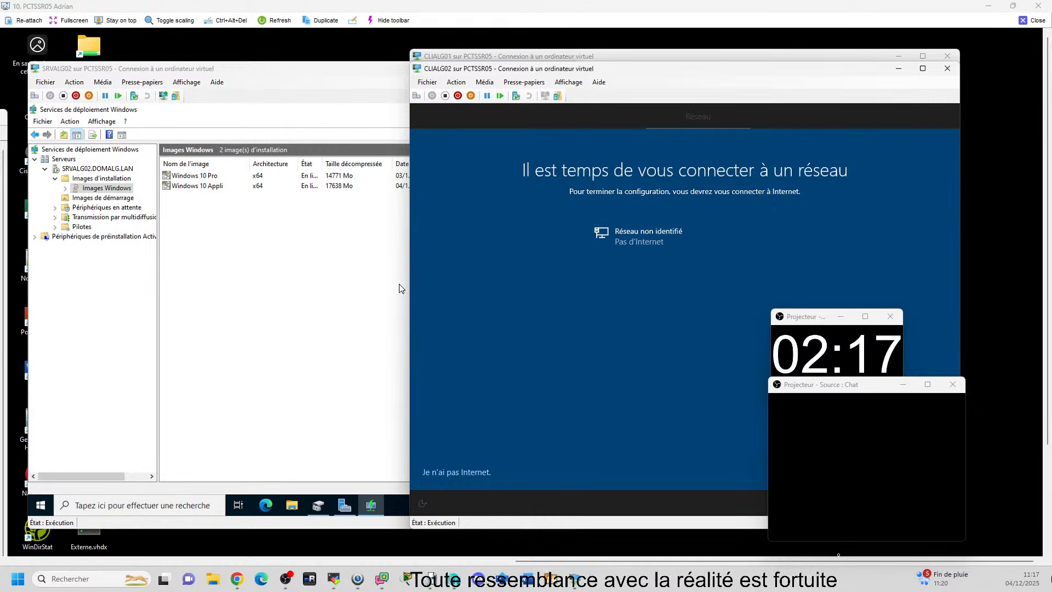
- Review the client unattended file settings in SRVALG02's WDS server properties, reselect Windows 10 Pro El guacamole for the arm architecture and dismiss the properties
click(322, 280)
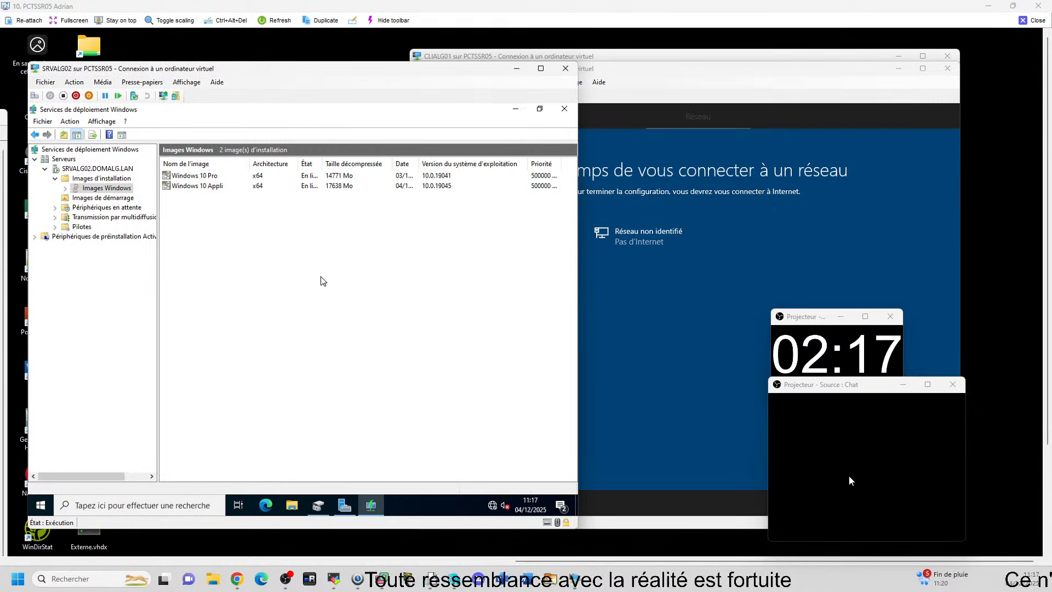
right_click(101, 174)
click(126, 178)
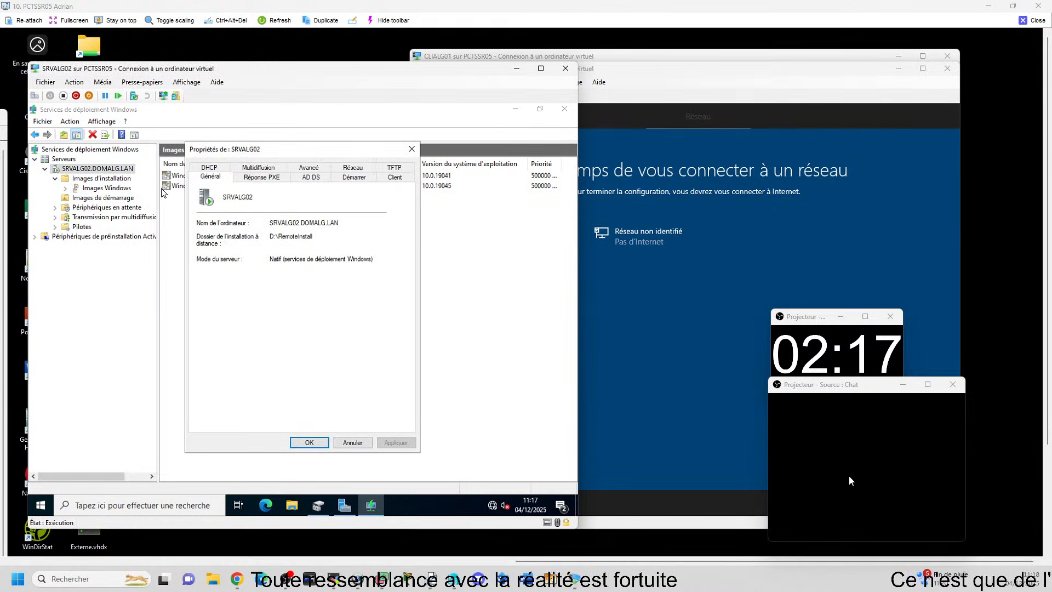
click(394, 176)
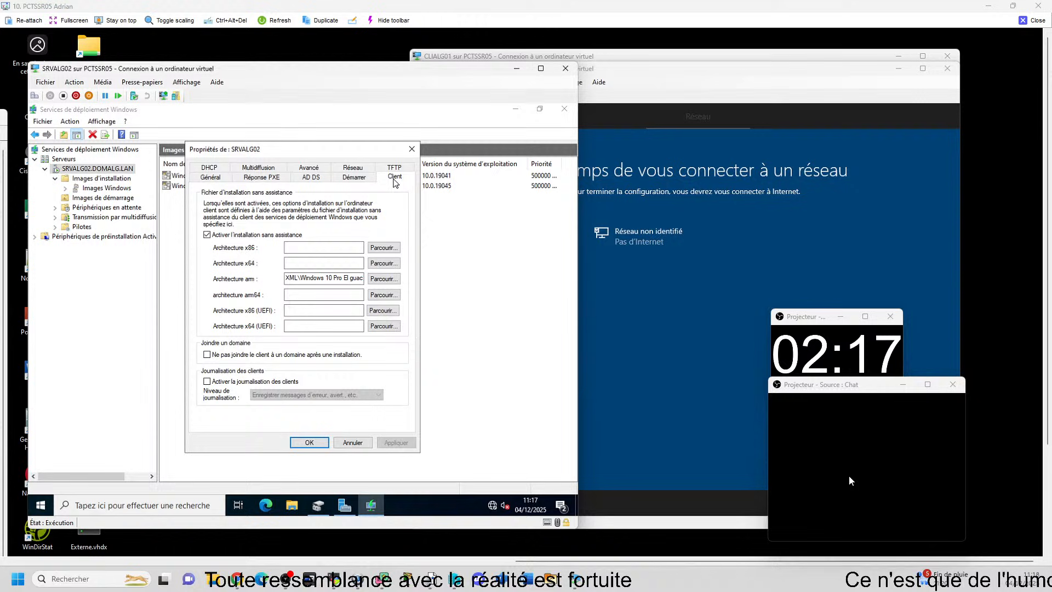
click(383, 279)
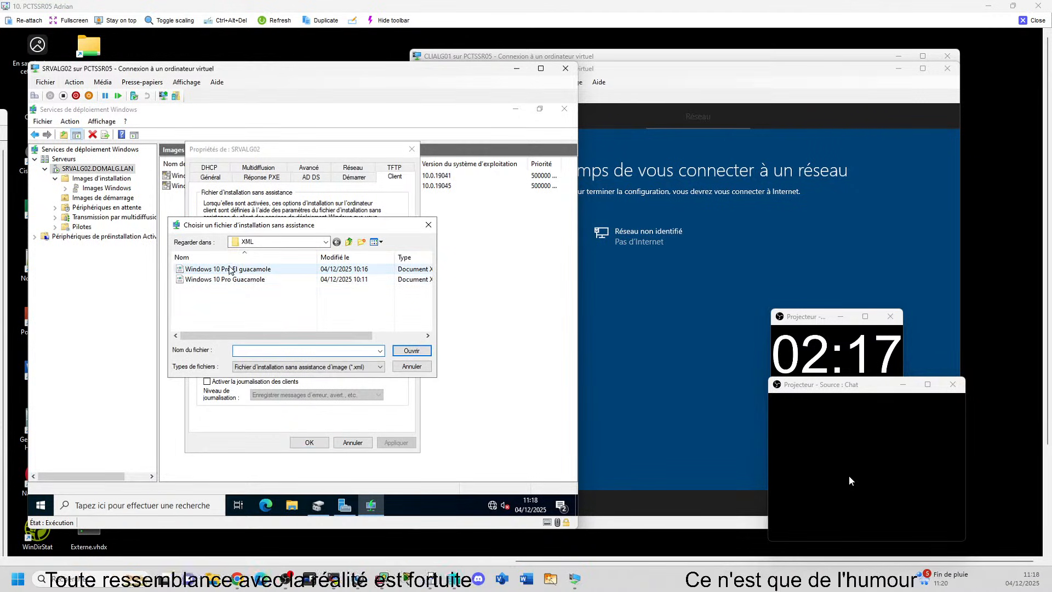
click(227, 269)
click(412, 351)
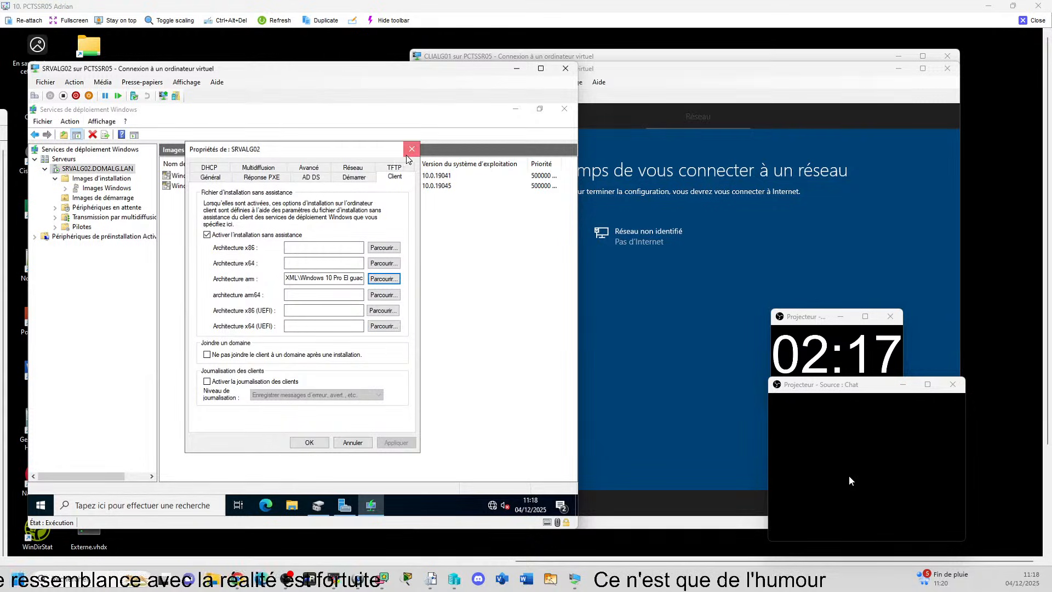
click(412, 149)
- Check the unattended installation file assigned to the Windows 10 Appli image and leave its properties without saving
right_click(191, 186)
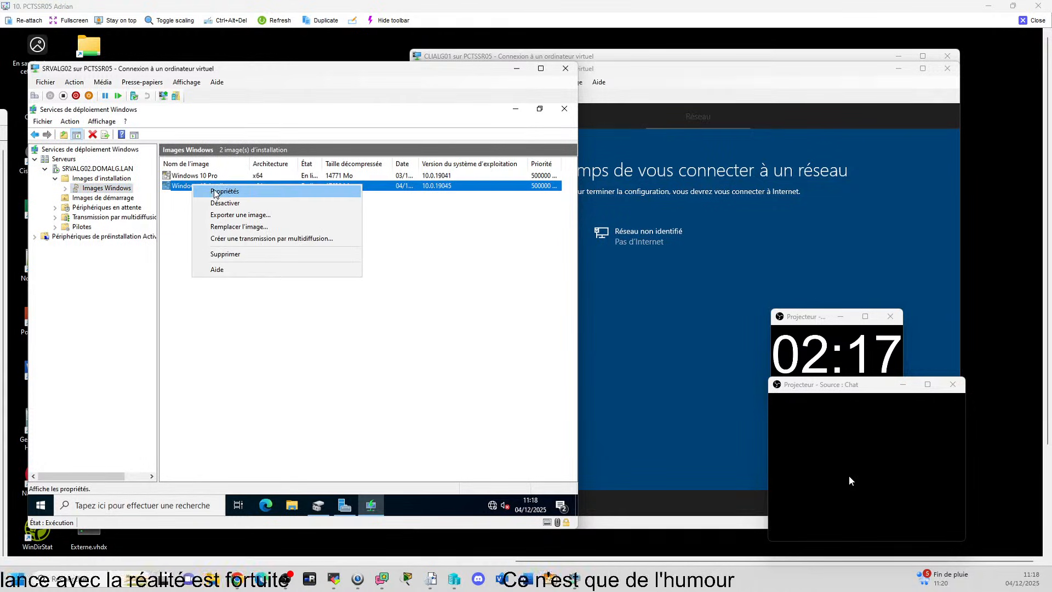
click(221, 195)
click(361, 404)
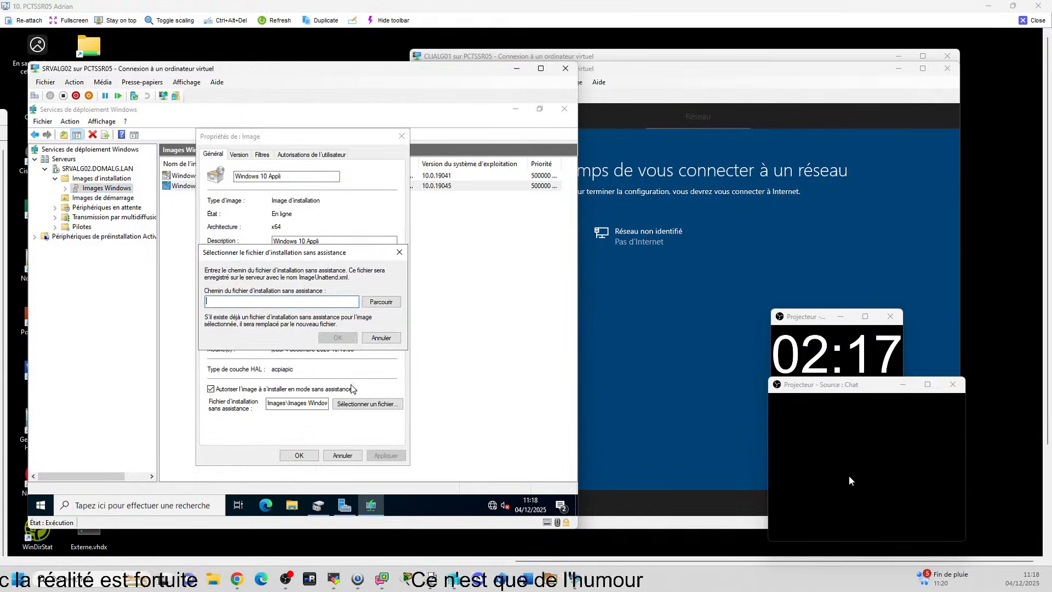
click(382, 337)
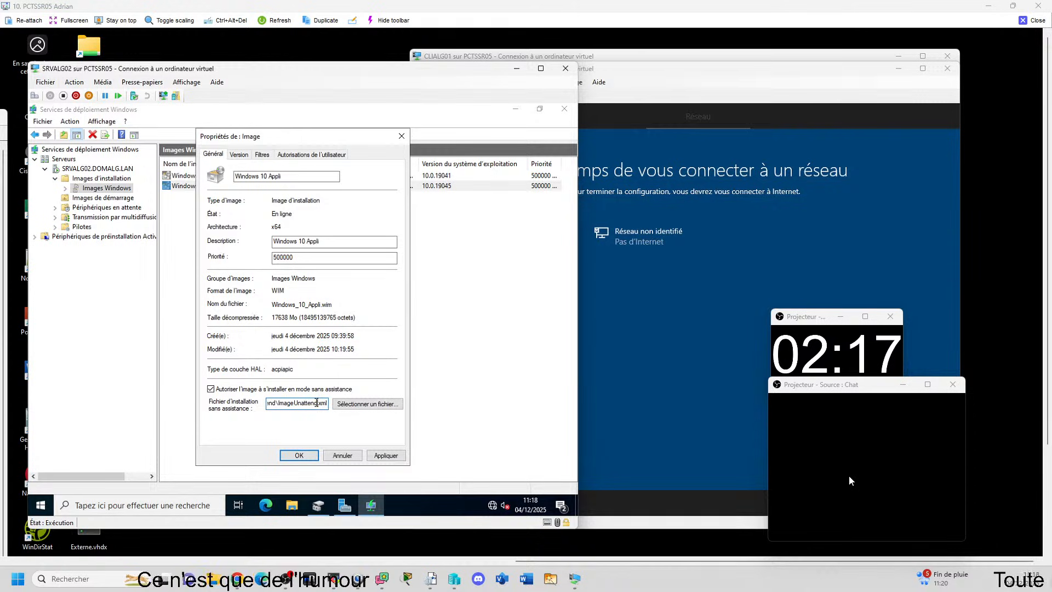
click(340, 457)
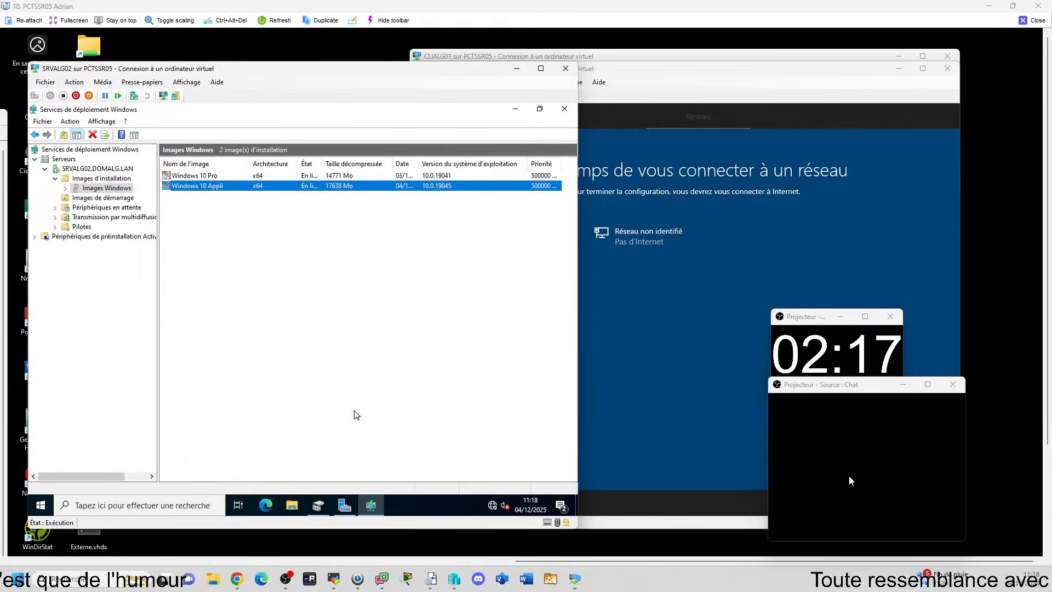
- Open Windows 10 Pro Guacamole.xml from the Documents folder in Notepad++ and examine its oobeSystem and specialize settings
click(432, 447)
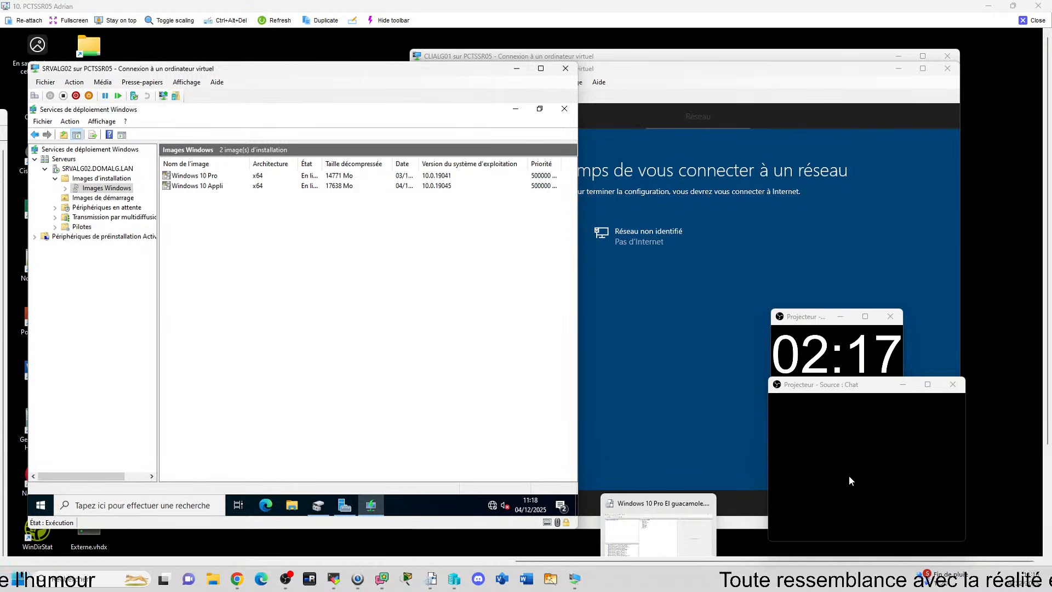
click(634, 555)
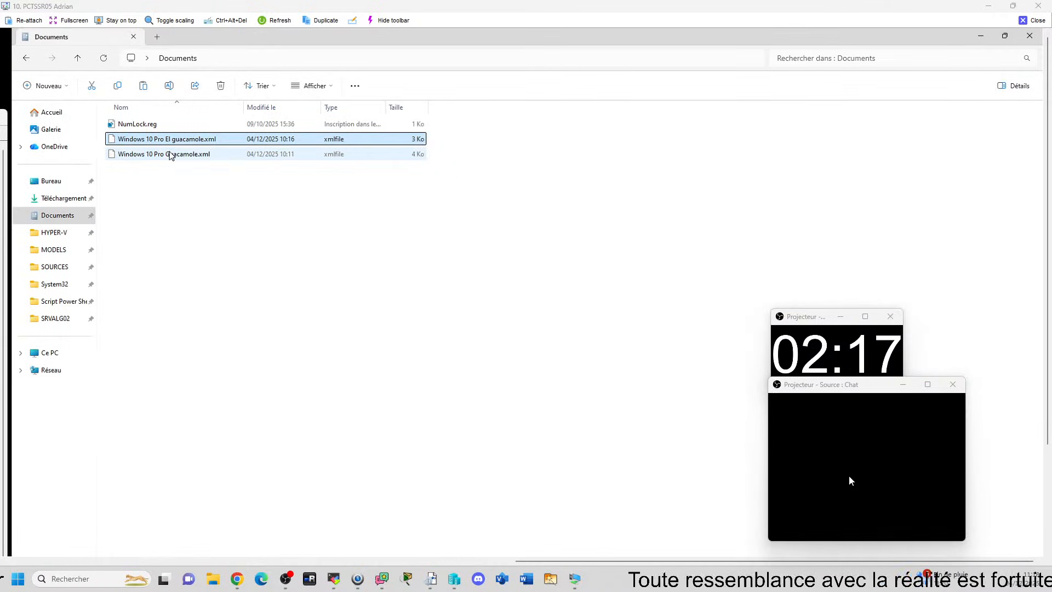
right_click(172, 155)
mouse_move(219, 204)
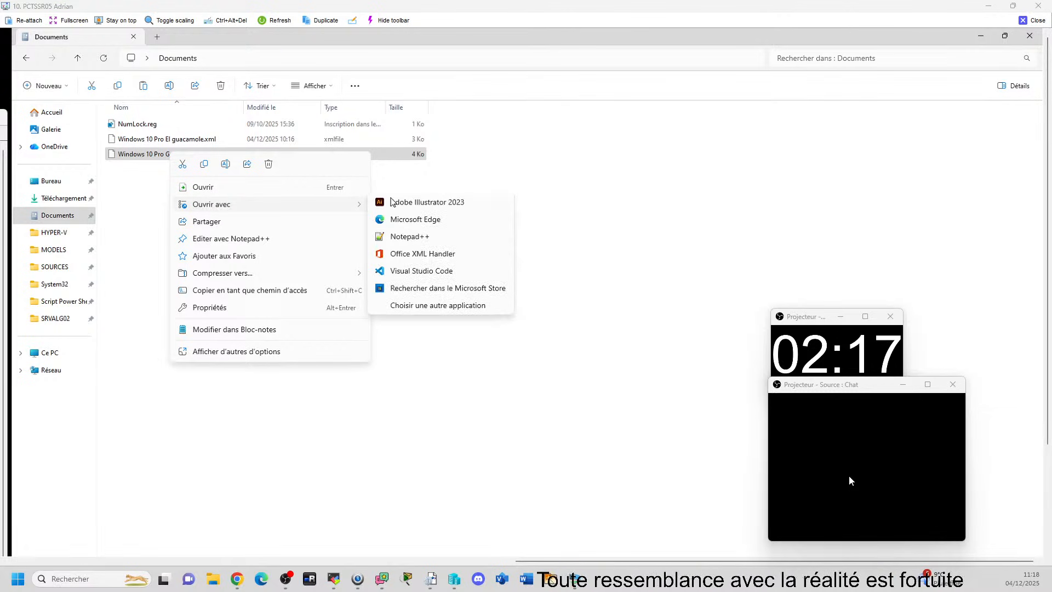
click(410, 236)
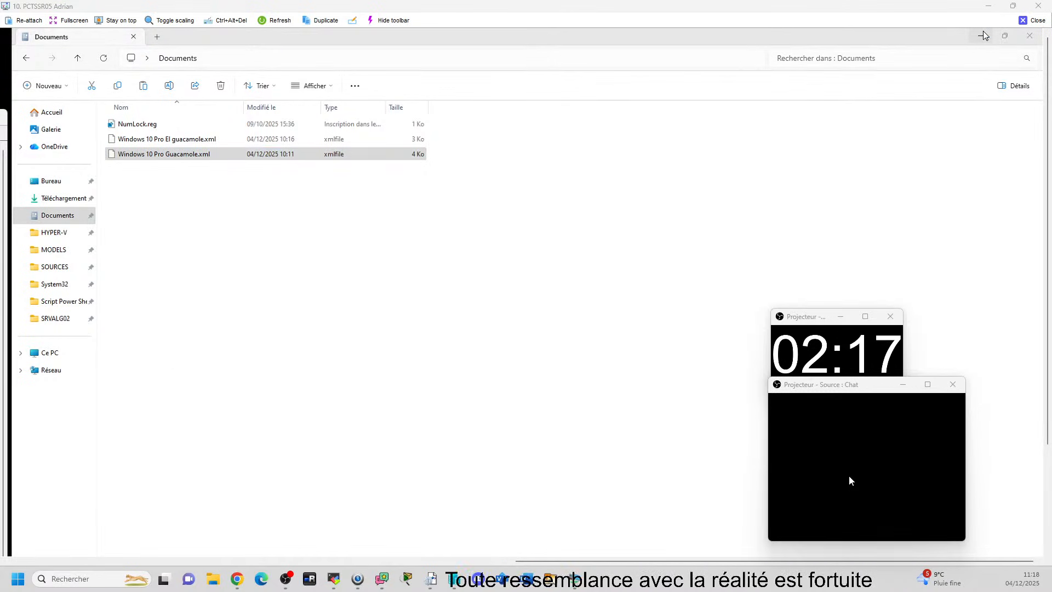
click(984, 36)
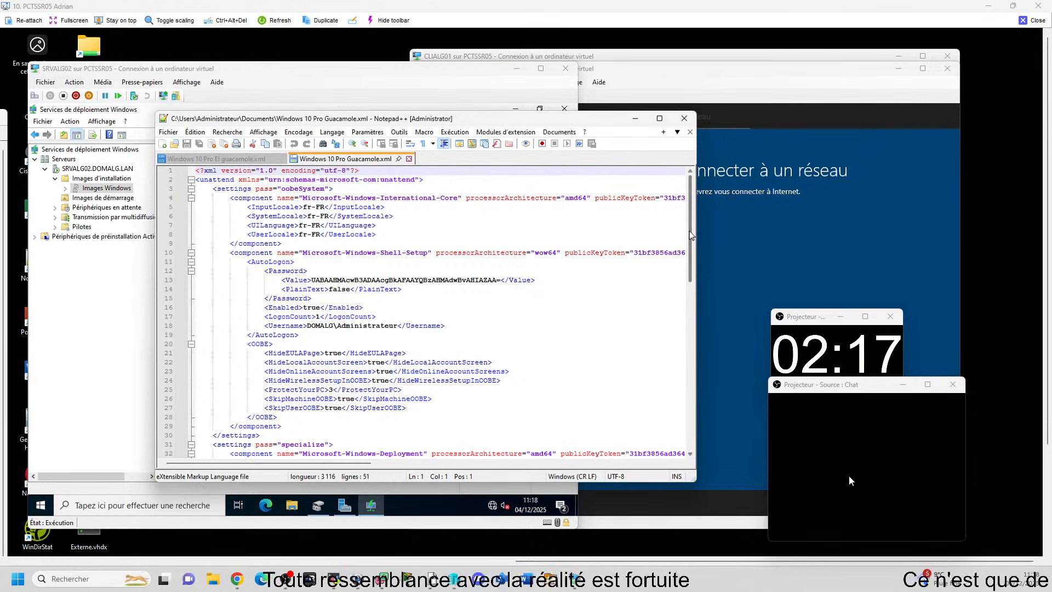
mouse_move(691, 235)
mouse_down()
mouse_move(684, 319)
mouse_move(674, 236)
mouse_up()
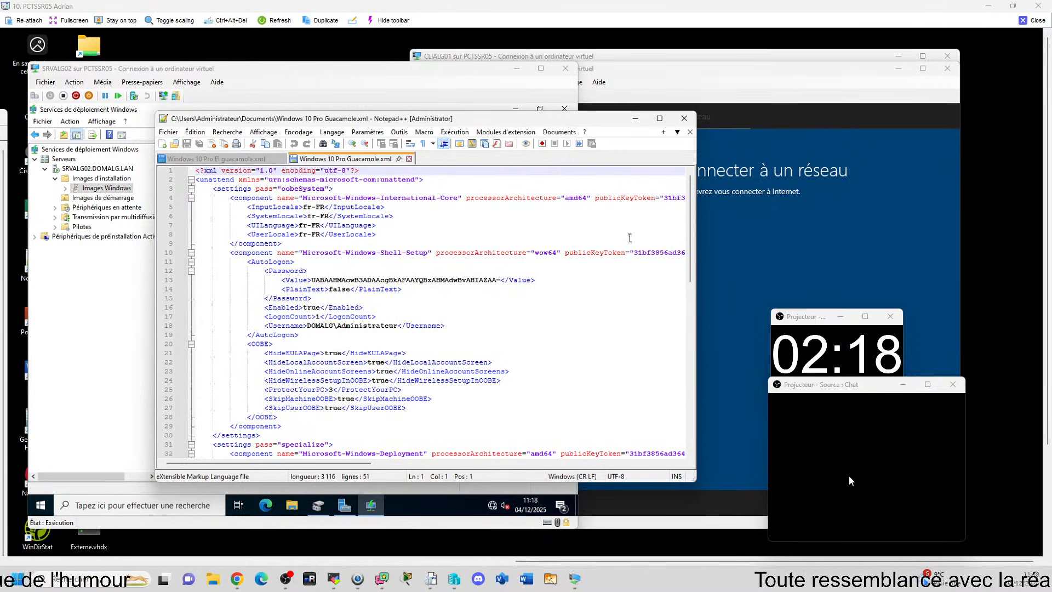
drag(691, 232, 692, 238)
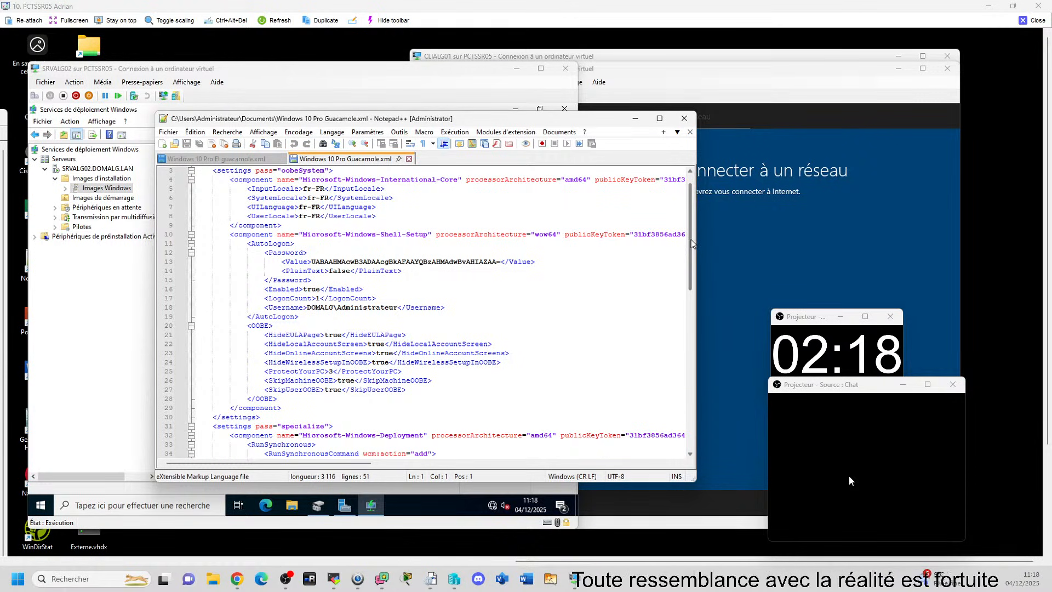
drag(693, 241, 686, 285)
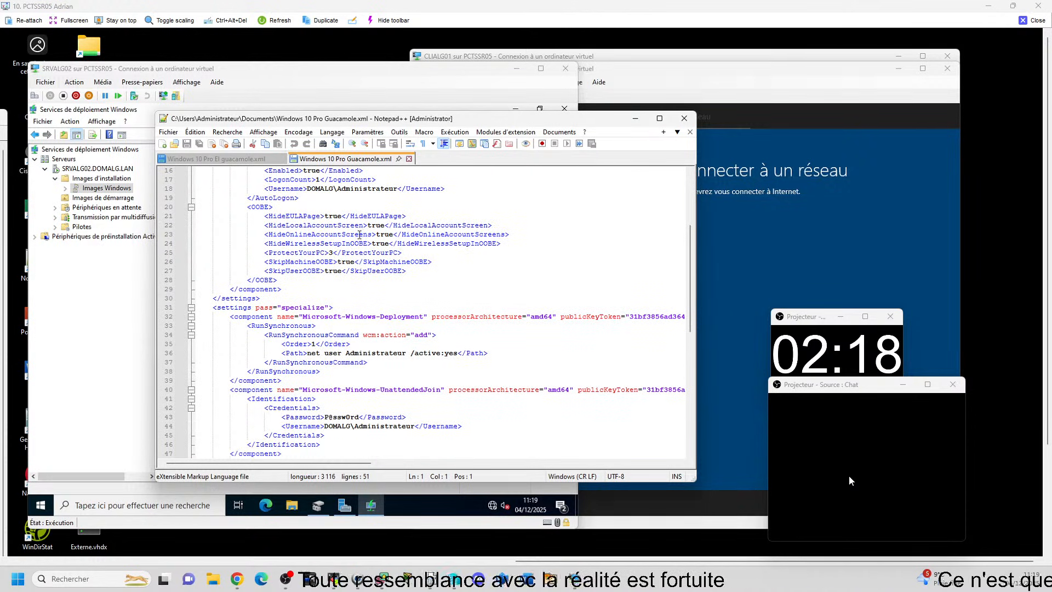
- Compare Windows 10 Pro El guacamole.xml with Windows 10 Pro Guacamole.xml, then close both answer files and Notepad++
click(245, 161)
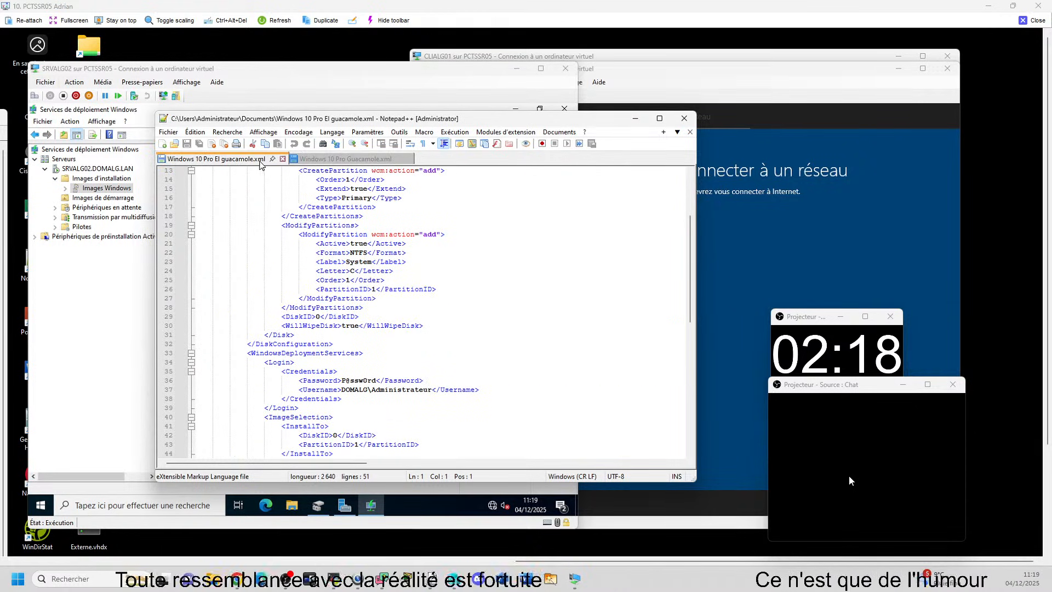
click(330, 160)
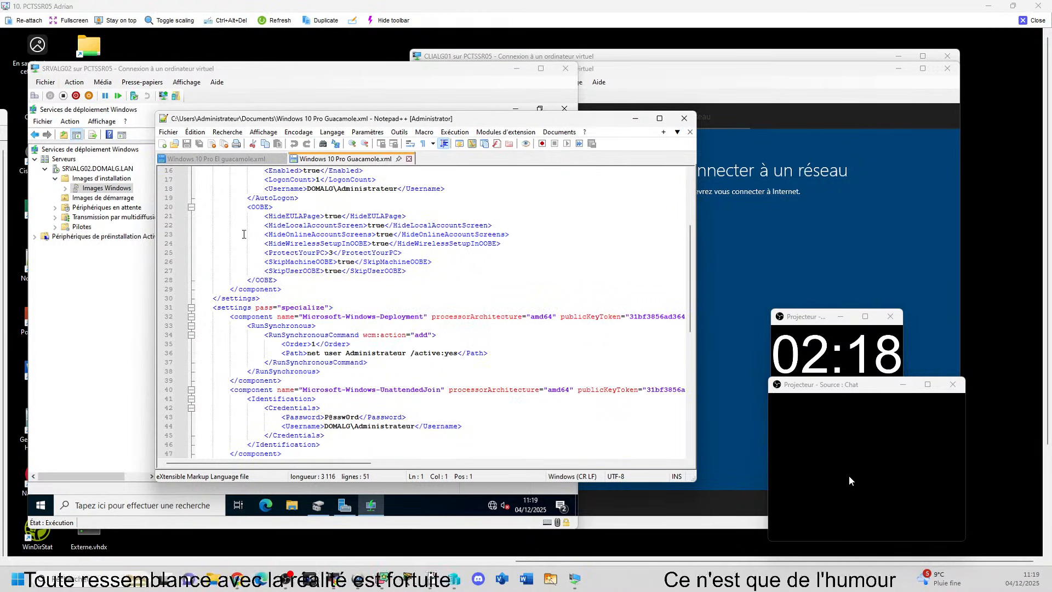
scroll(244, 234, down, 2)
click(230, 159)
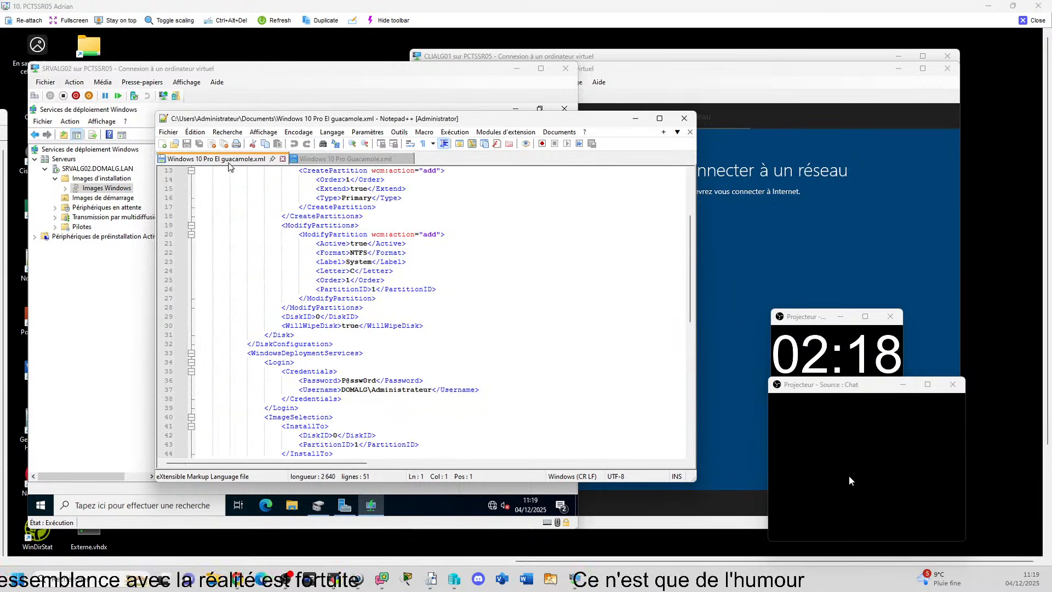
scroll(435, 294, up, 1)
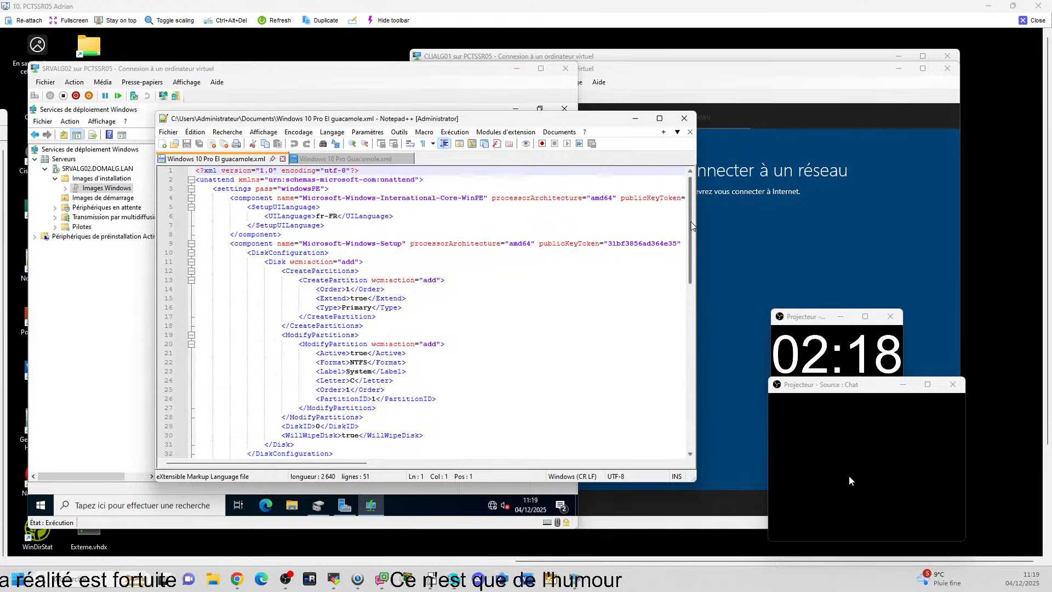
drag(692, 225, 693, 258)
click(283, 159)
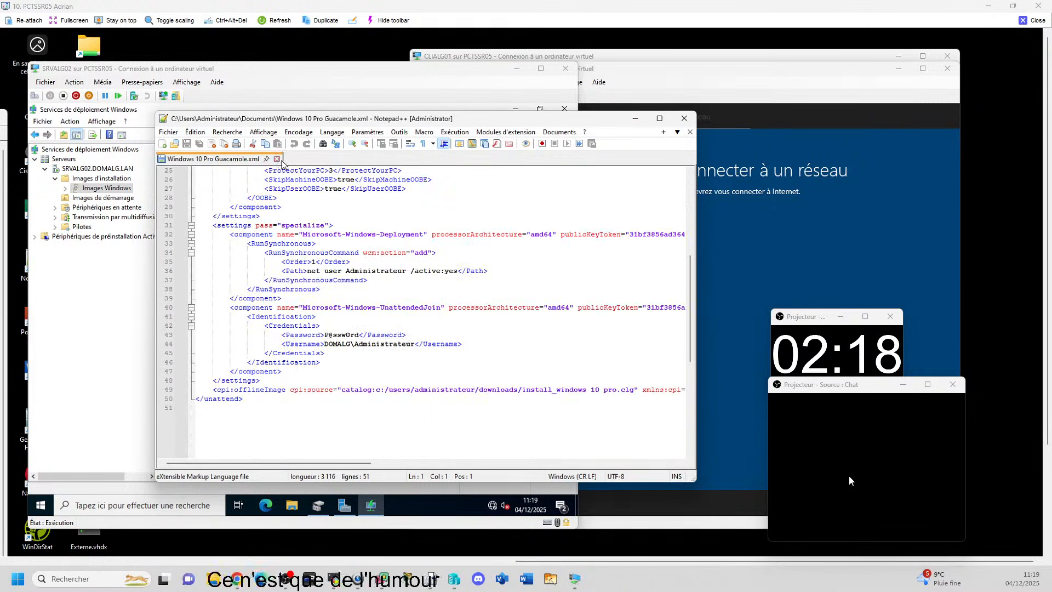
click(279, 159)
click(679, 120)
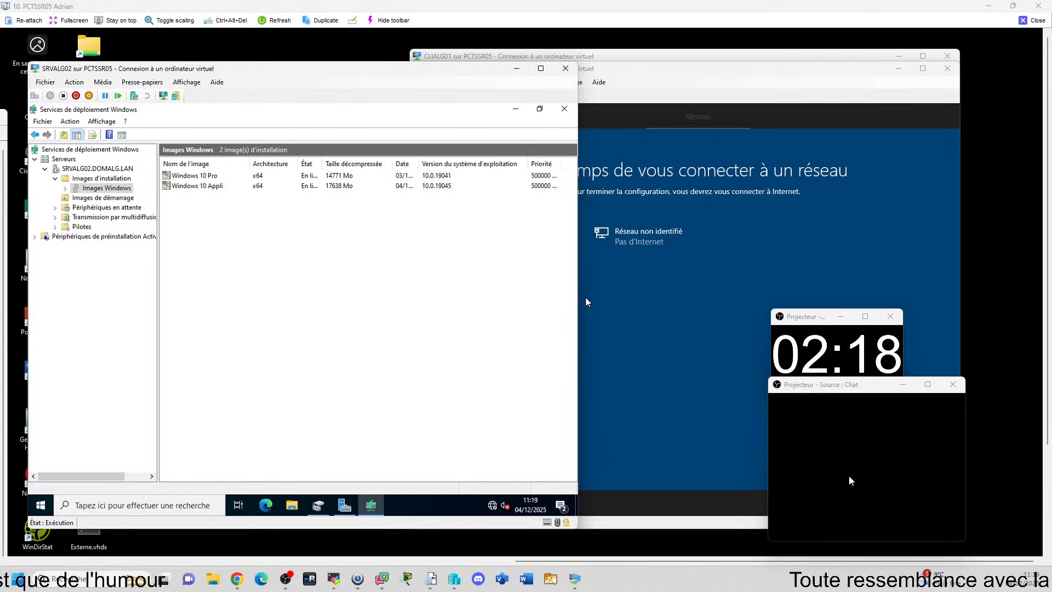
- Continue CLIALG02's Windows setup without Internet using the limited installation and accept the Windows 10 licence agreement
click(655, 334)
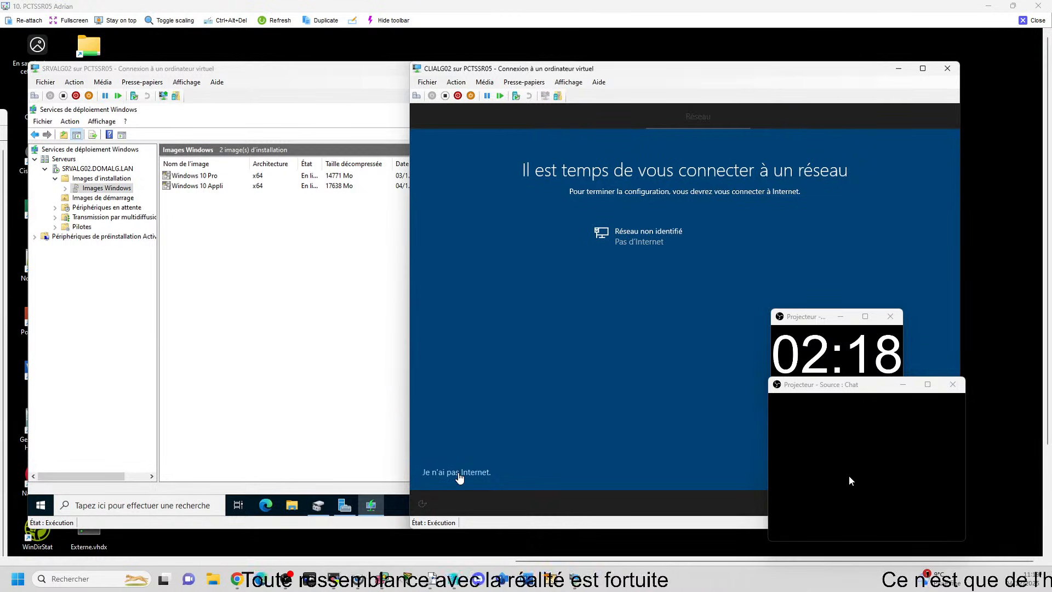
click(459, 471)
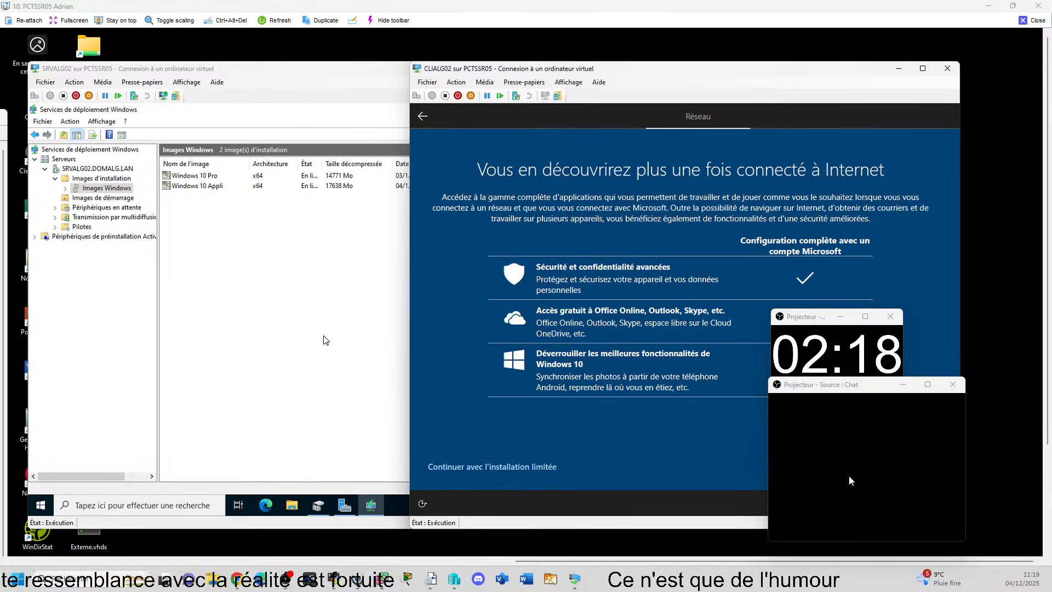
click(342, 343)
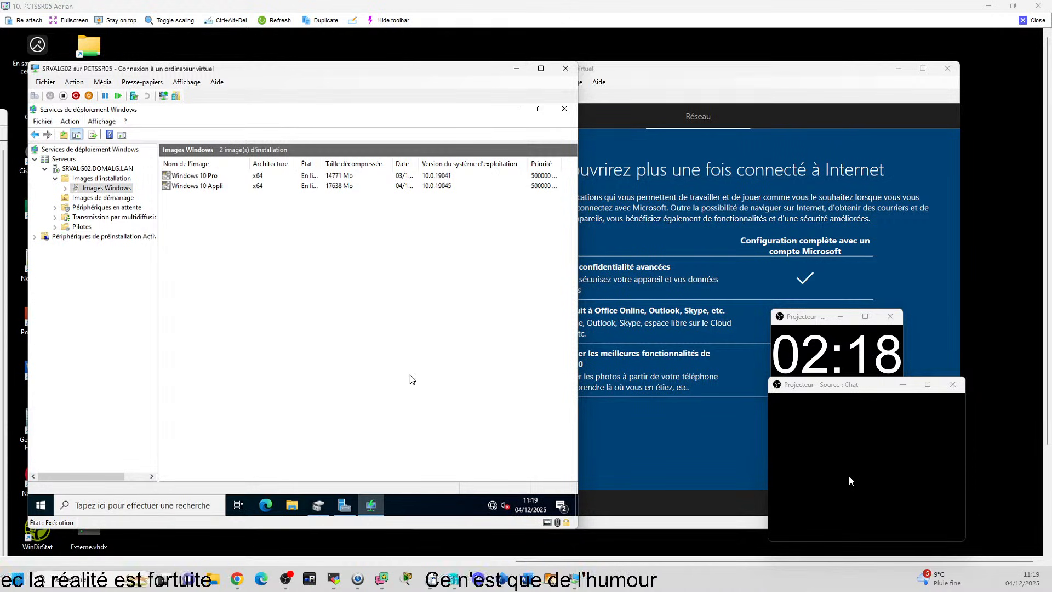
click(665, 460)
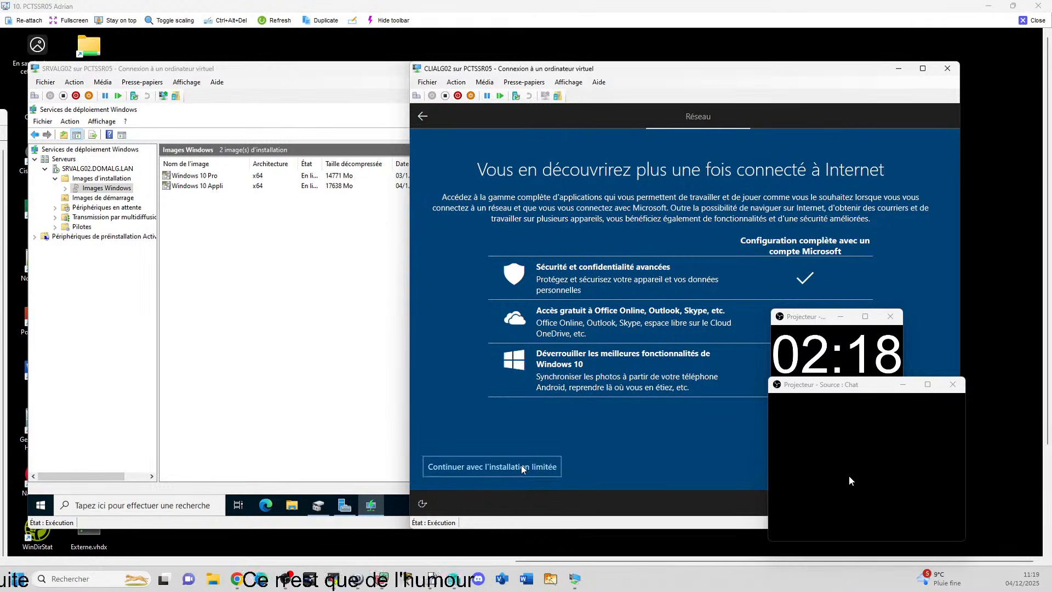
click(542, 465)
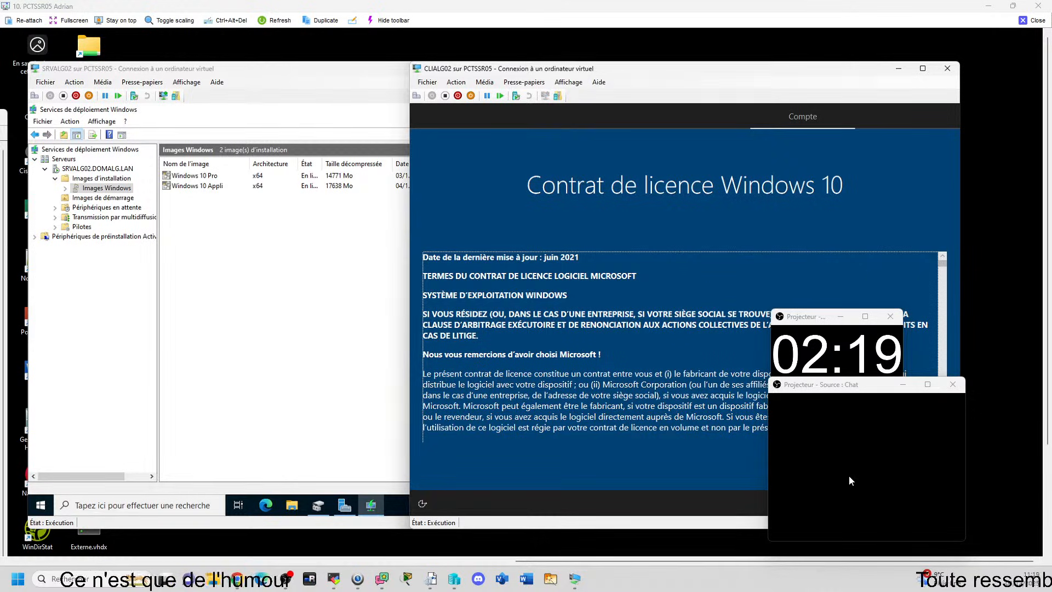
click(909, 464)
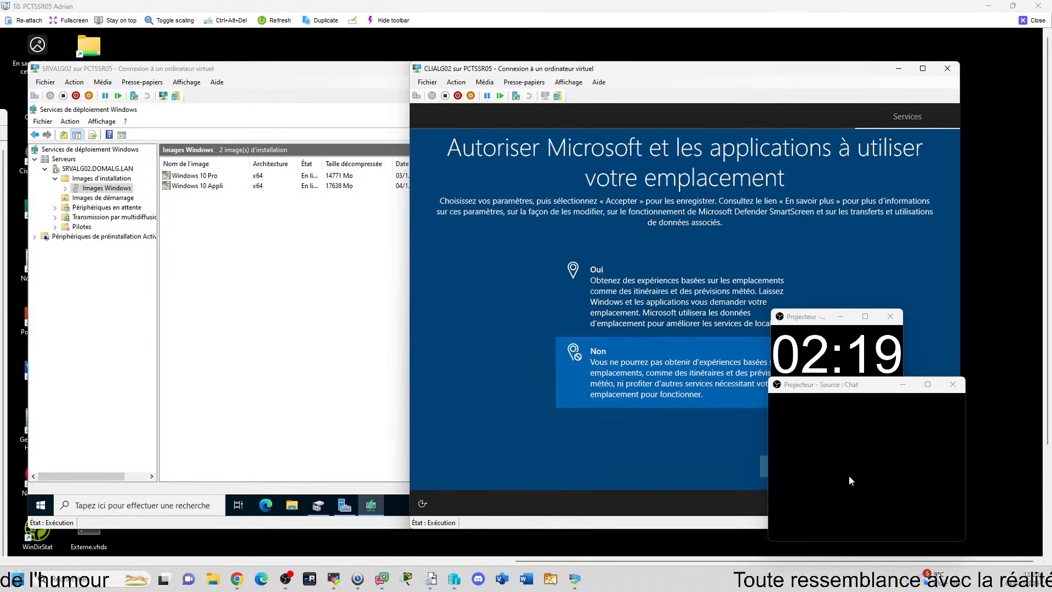
- Decline location, Find my device, handwriting improvement and tailored experiences on CLIALG02, and complete the remaining privacy screens
click(905, 466)
click(698, 377)
click(904, 465)
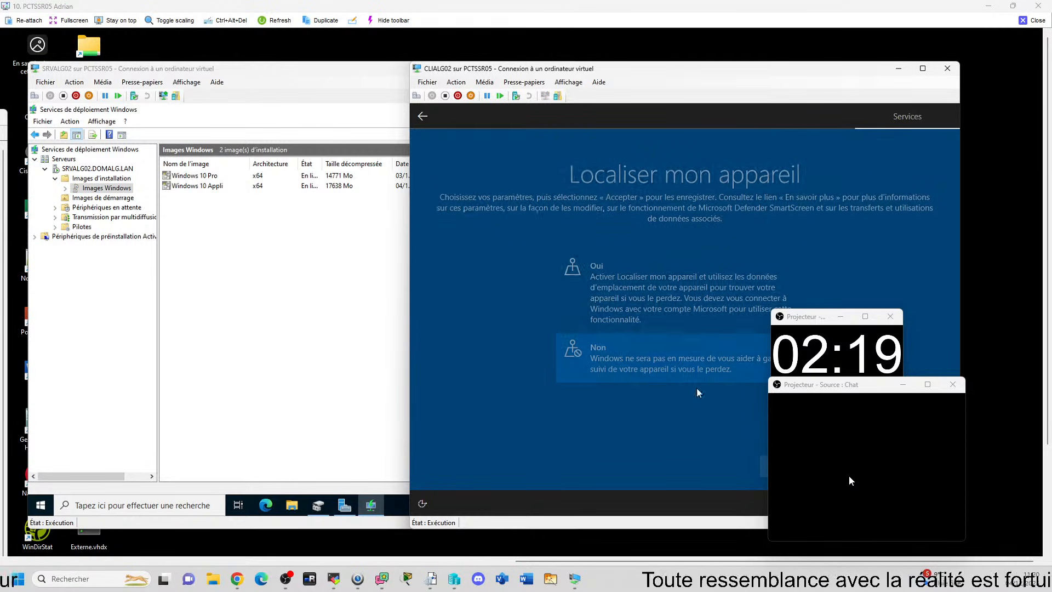
click(689, 425)
click(905, 466)
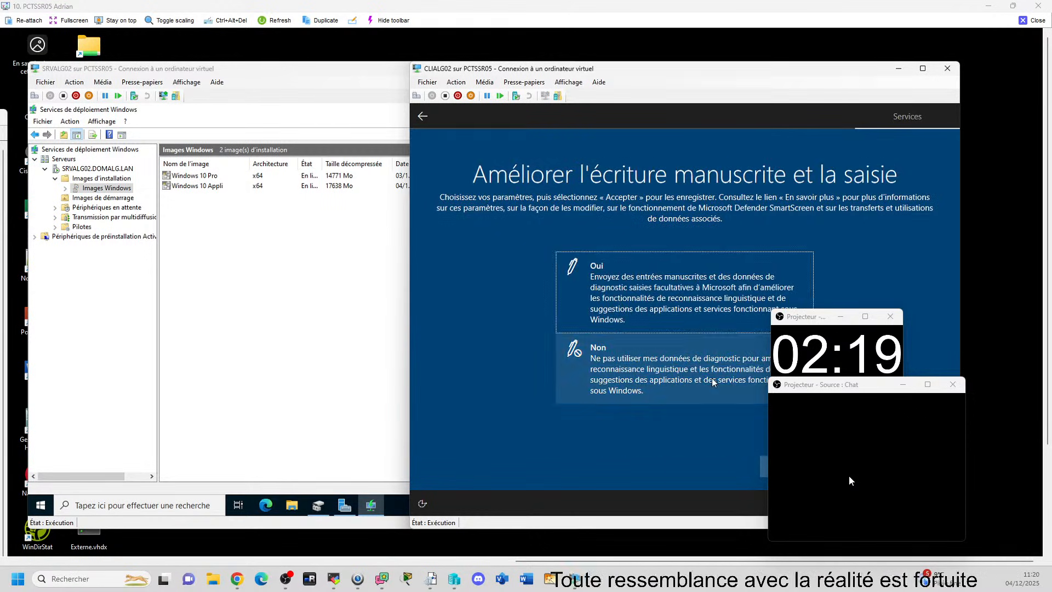
click(713, 378)
click(901, 466)
click(712, 375)
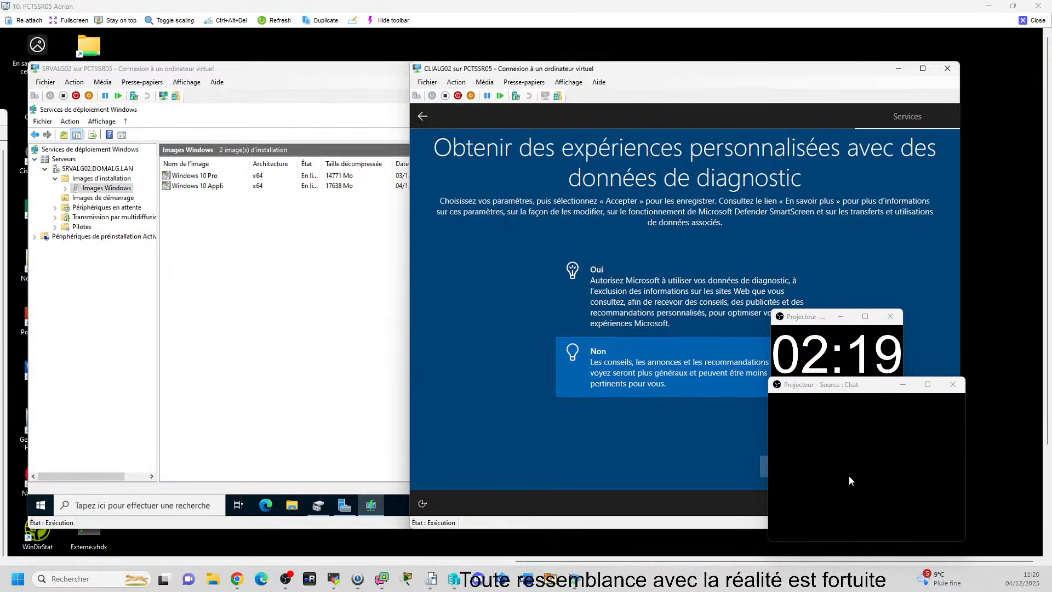
click(901, 466)
click(697, 368)
click(901, 466)
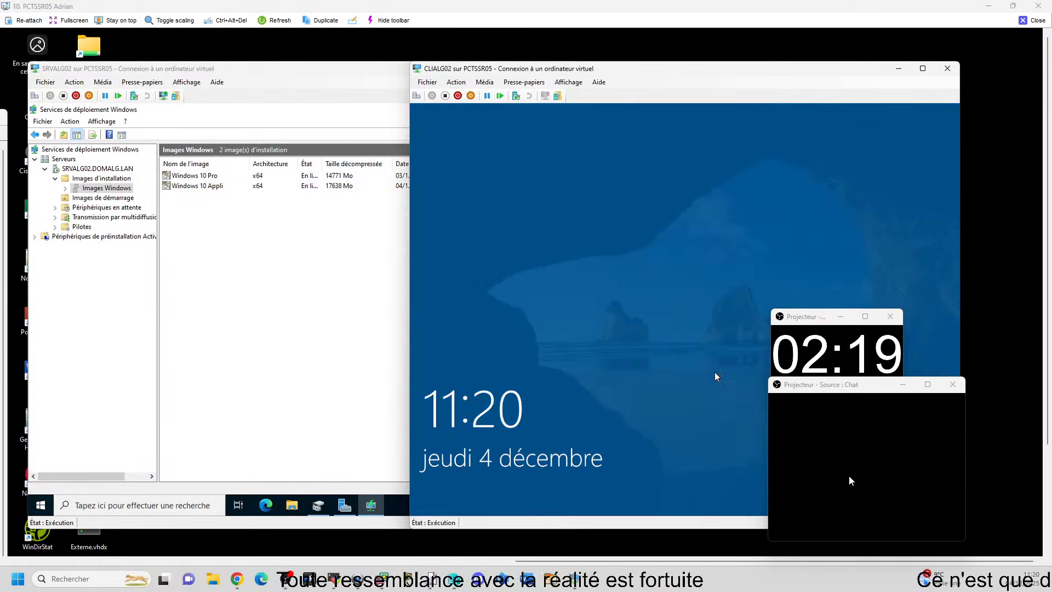
- Unlock CLIALG02 and sign in to the local user account with the account password
click(416, 97)
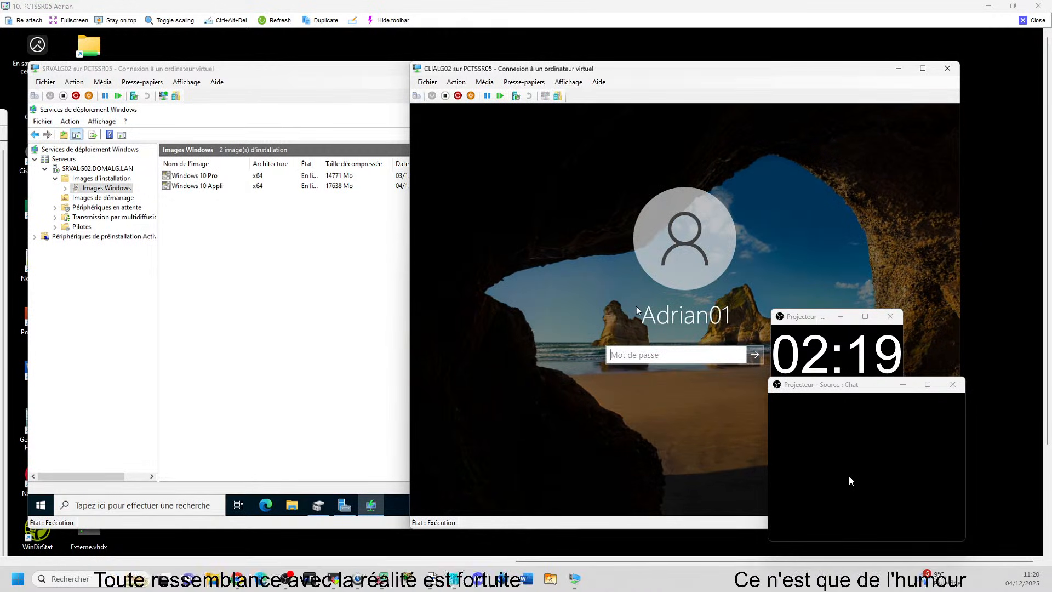
text(••••)
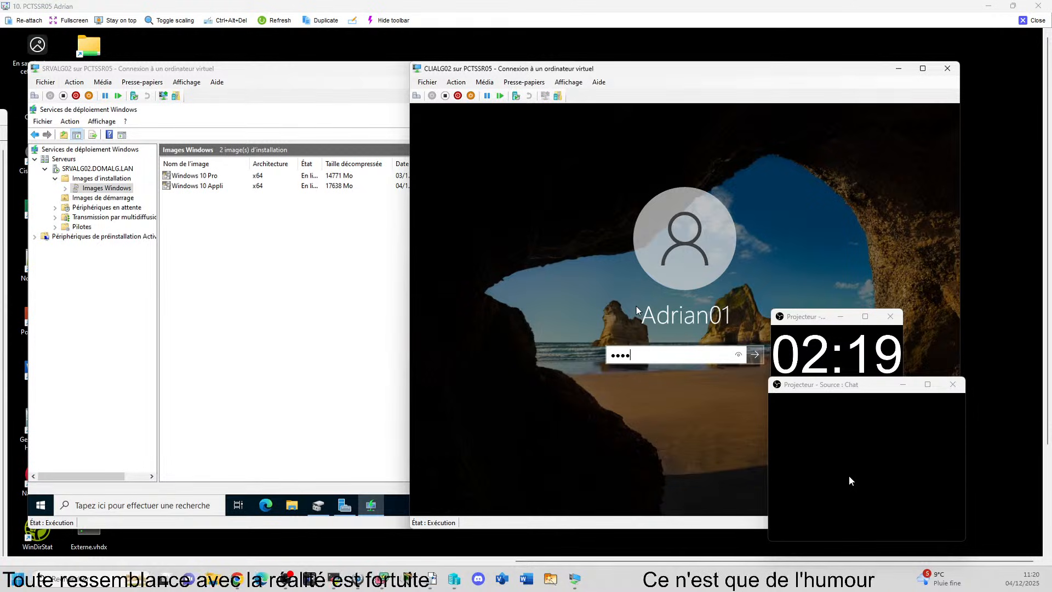
text(••••)
key(Return)
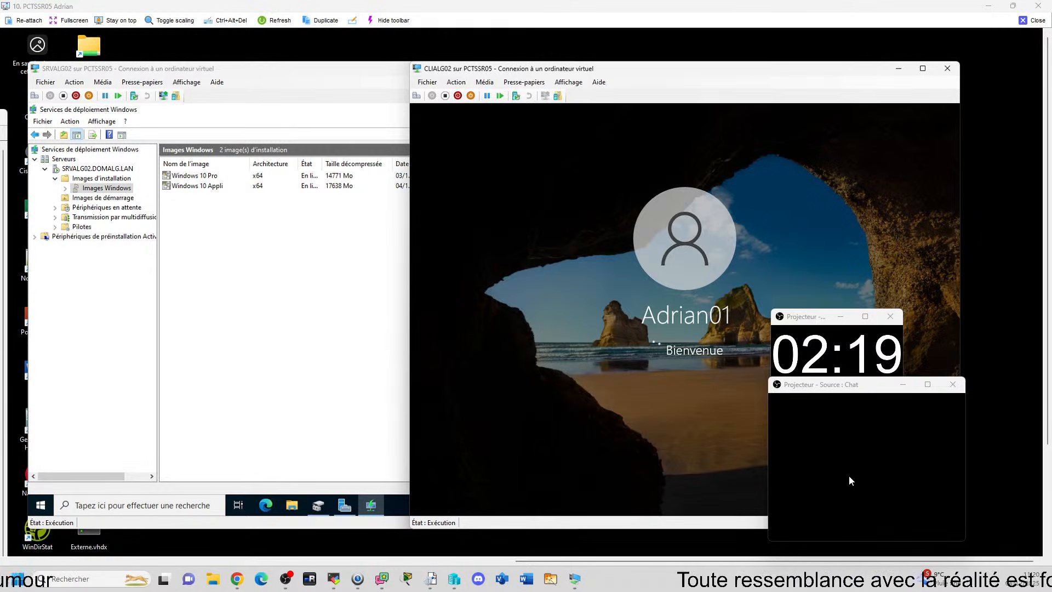
- Open the Windows 10 Appli image properties in WDS on SRVALG02 and dismiss CLIALG02's display configuration prompt
scroll(850, 476, left, 1)
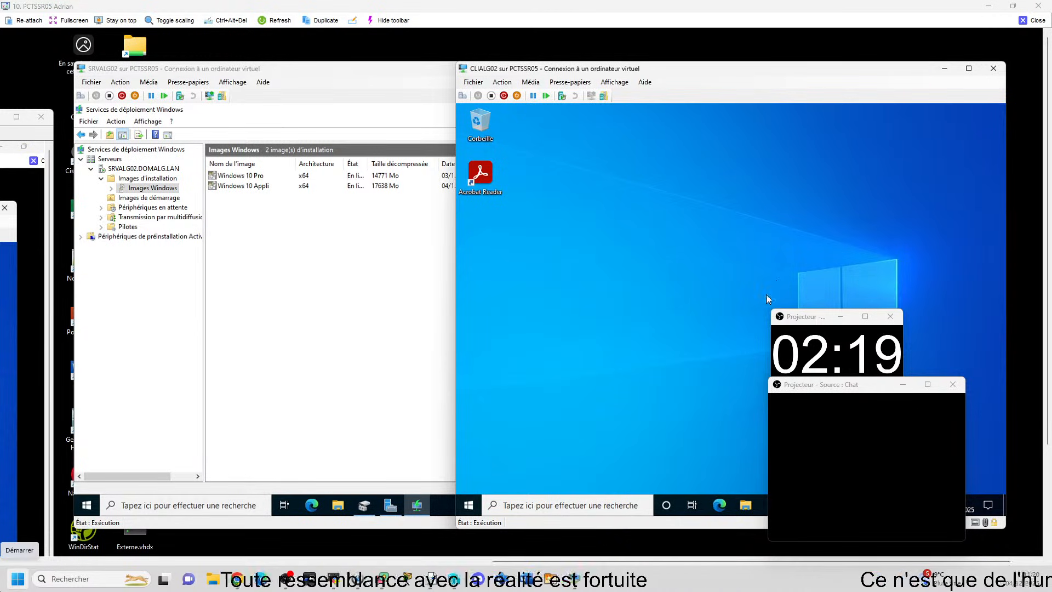
click(329, 308)
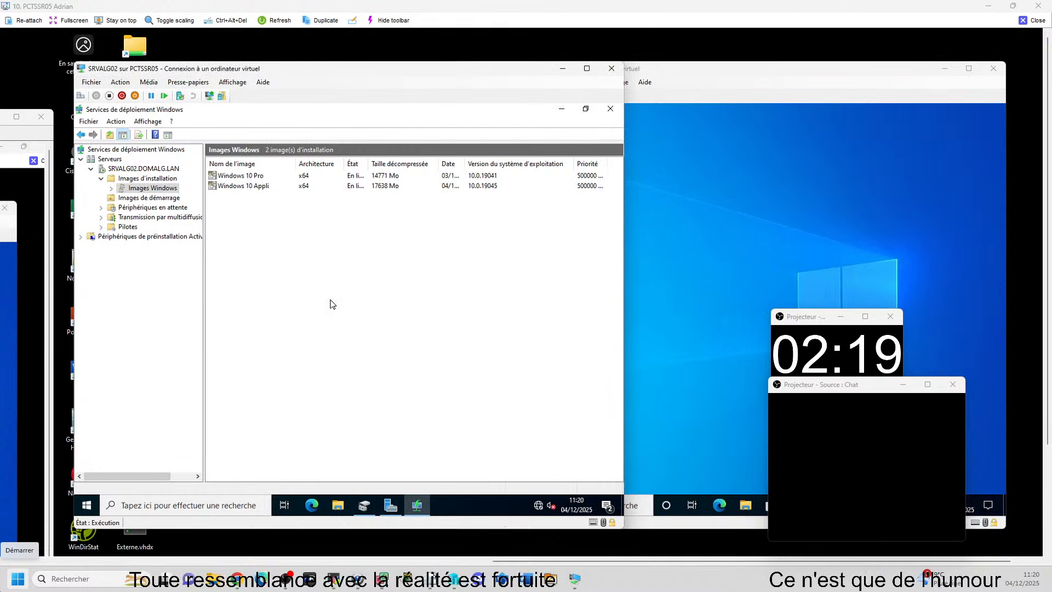
right_click(246, 188)
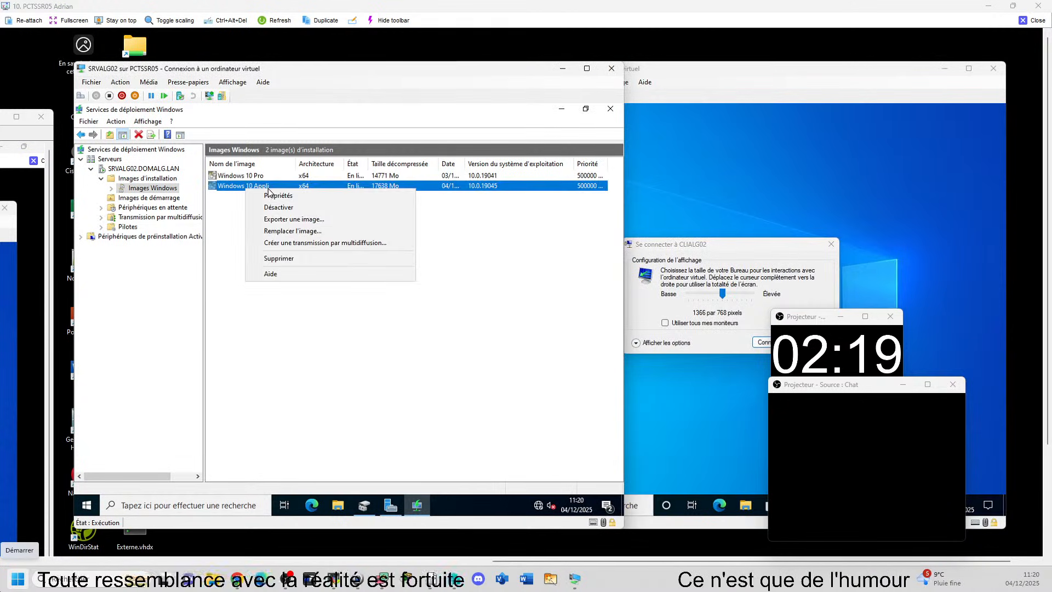
click(258, 202)
click(831, 244)
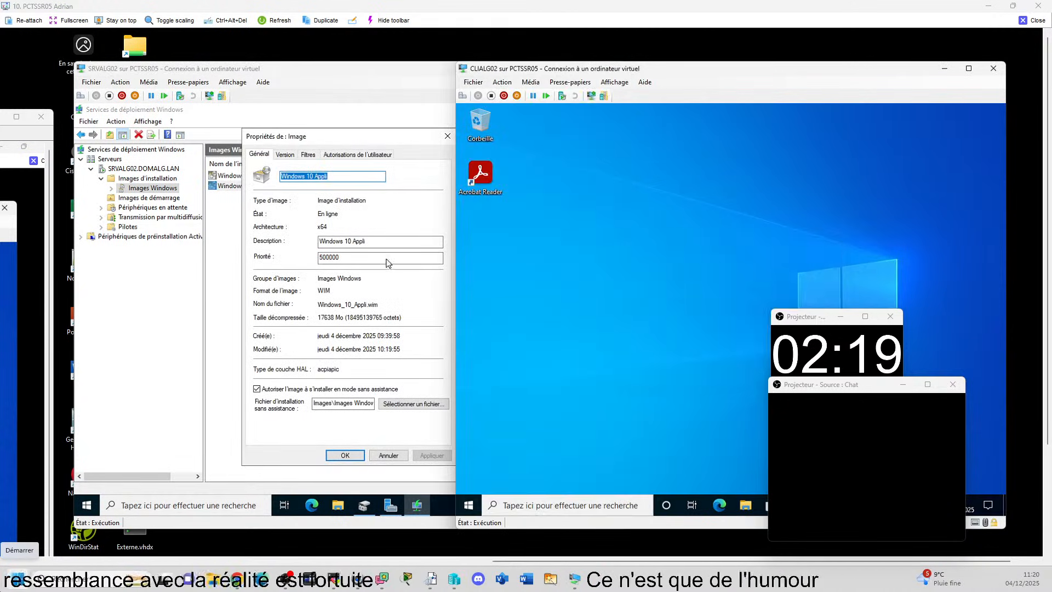
- Browse SRVALG02's RaidShadowLegend (D:) drive to RemoteInstall and check the WdsClientUnattend folder's contents
click(371, 344)
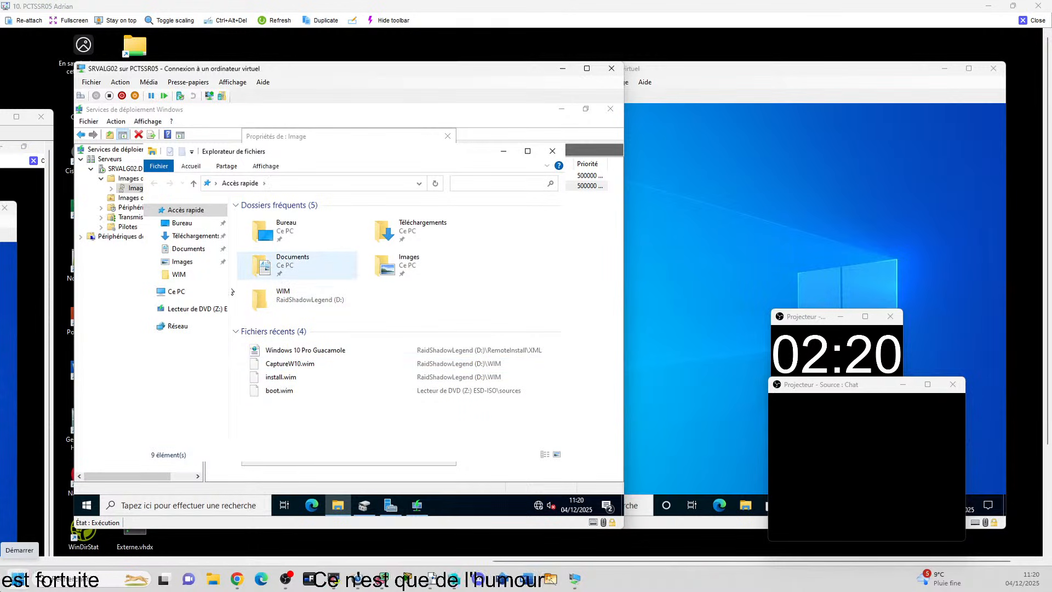
click(187, 294)
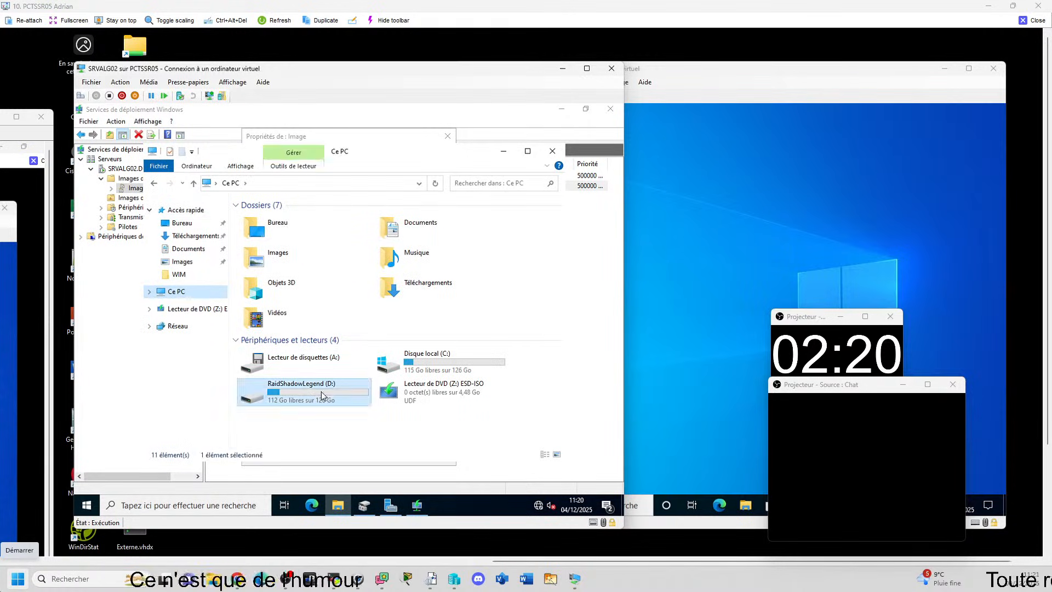
double_click(274, 390)
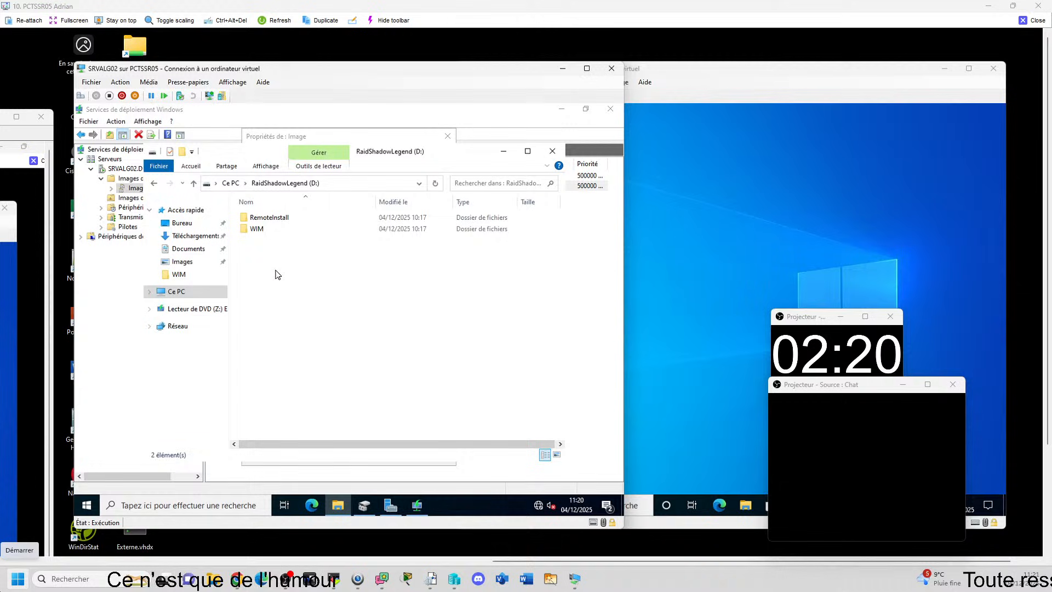
double_click(268, 217)
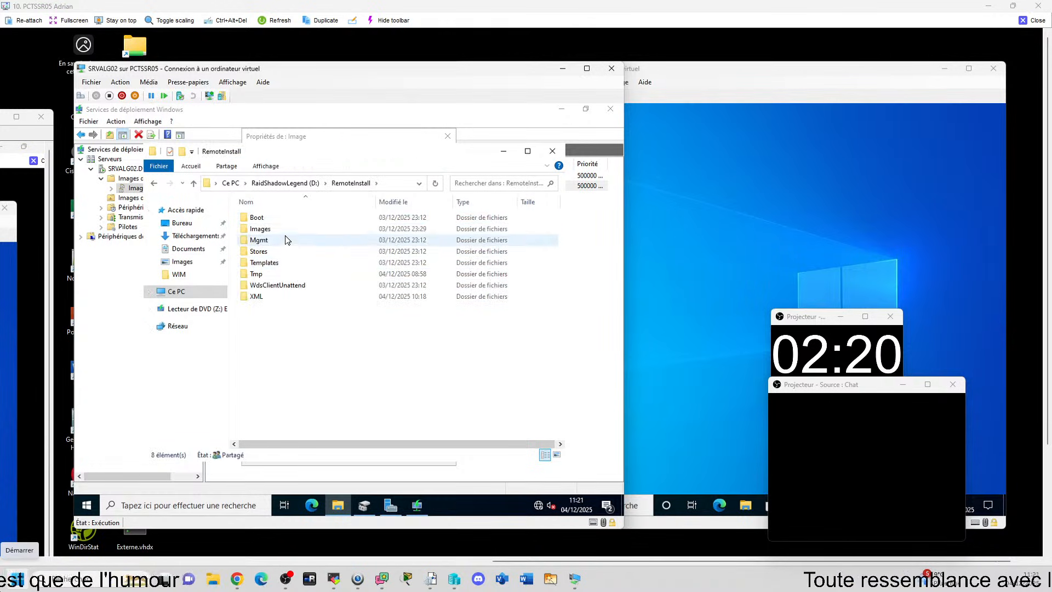
double_click(268, 286)
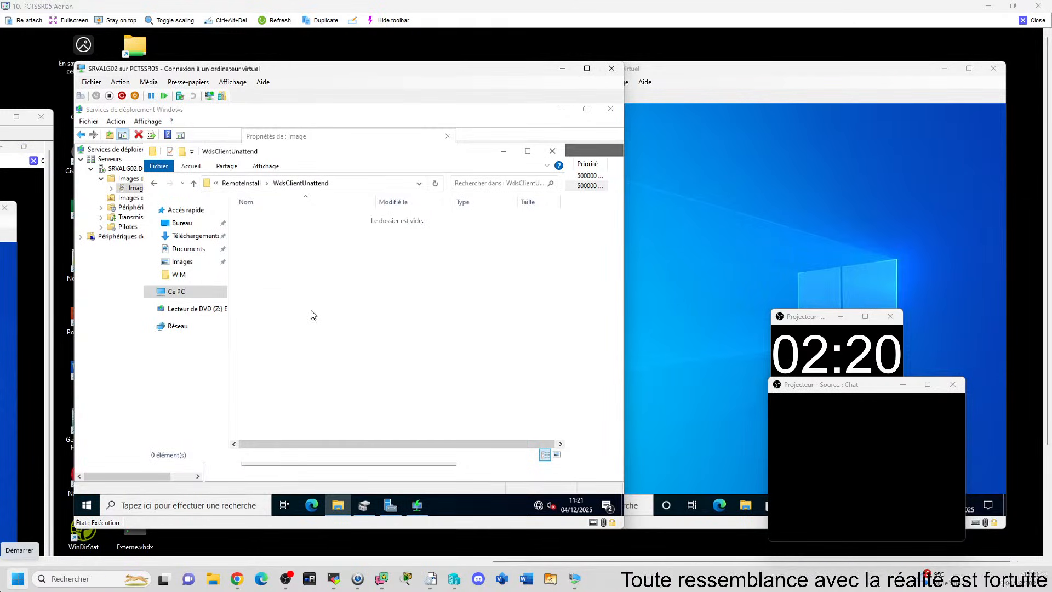
click(154, 184)
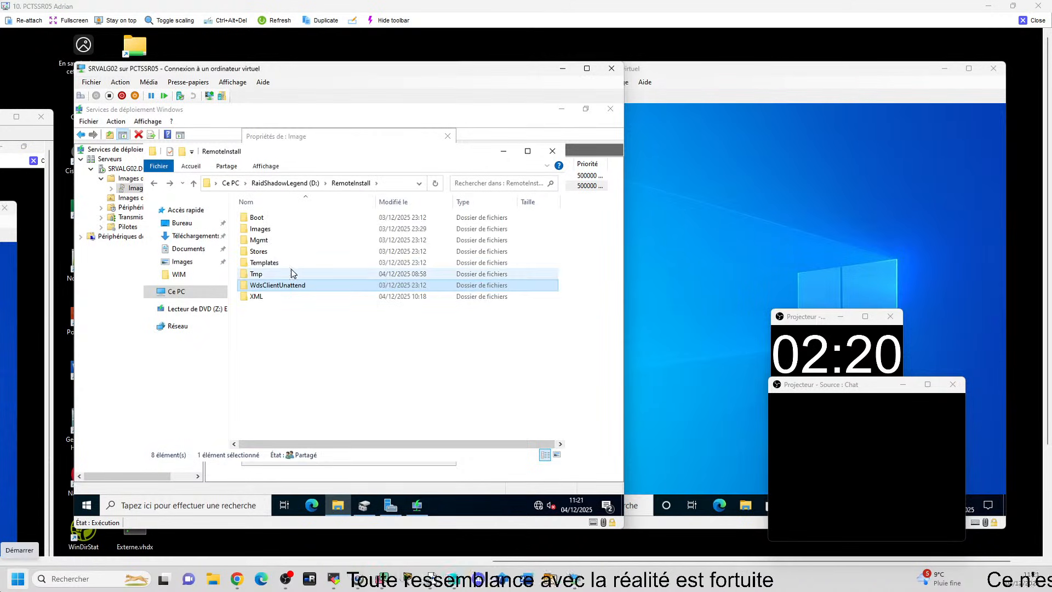
- Open the ImageUnattend file from Images\Images Windows\Windows_10_Appli\Unattend for editing in a maximised Notepad window
double_click(280, 233)
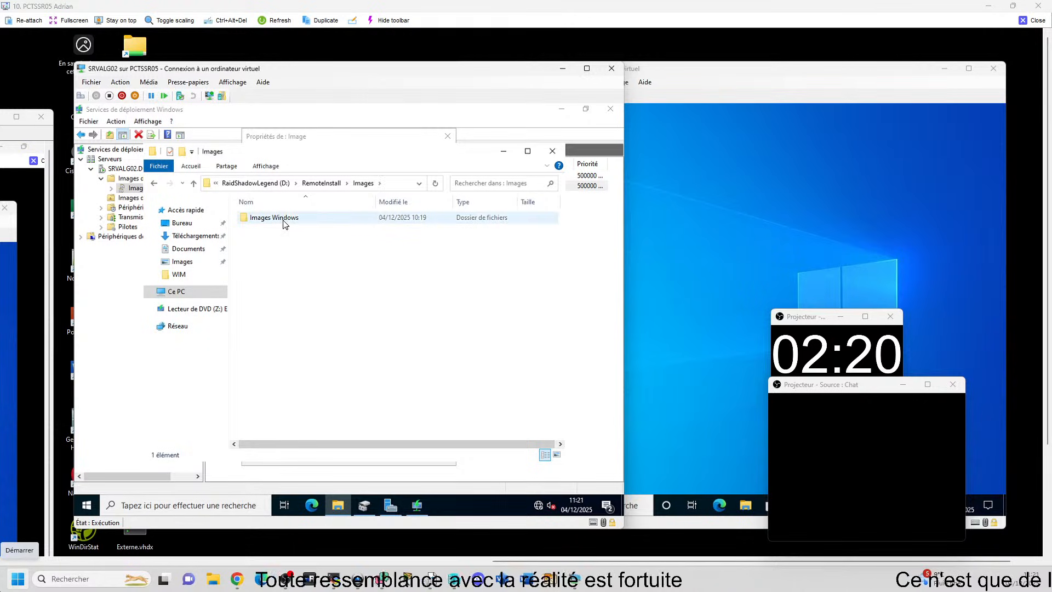
double_click(282, 220)
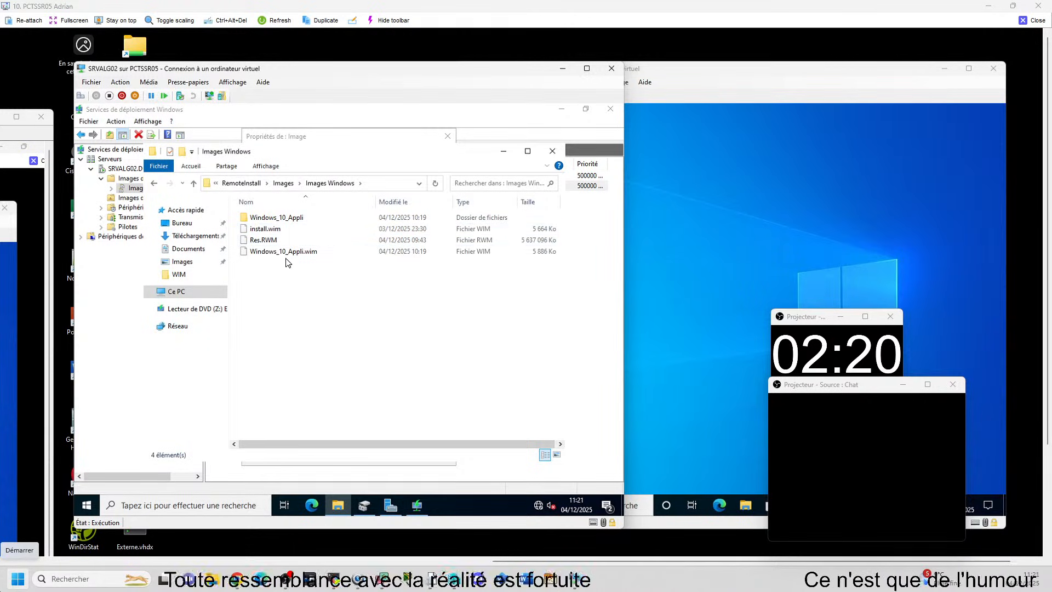
double_click(289, 218)
double_click(285, 222)
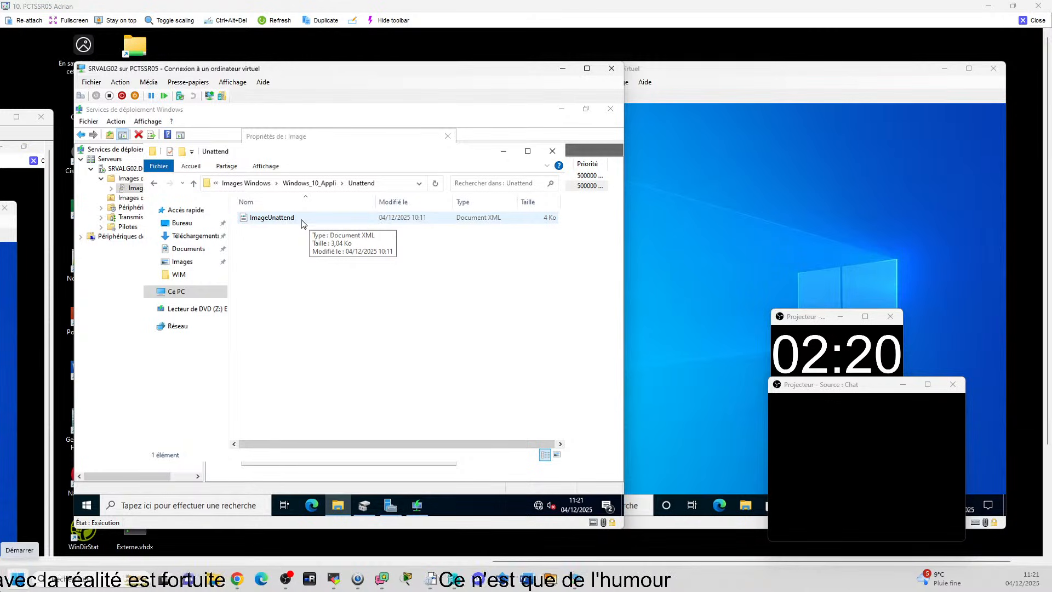
click(278, 223)
right_click(279, 225)
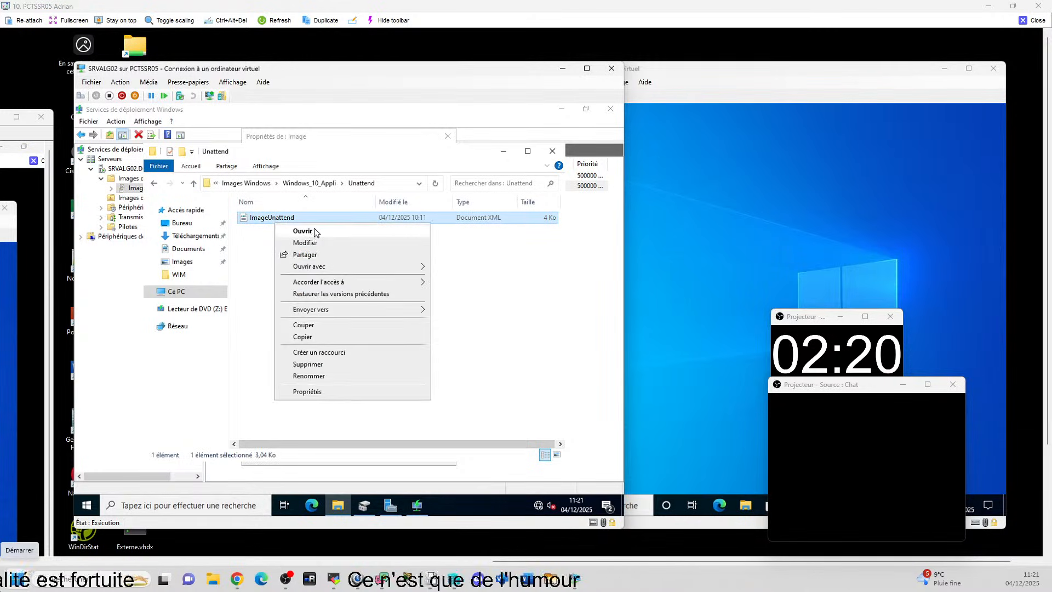
click(302, 242)
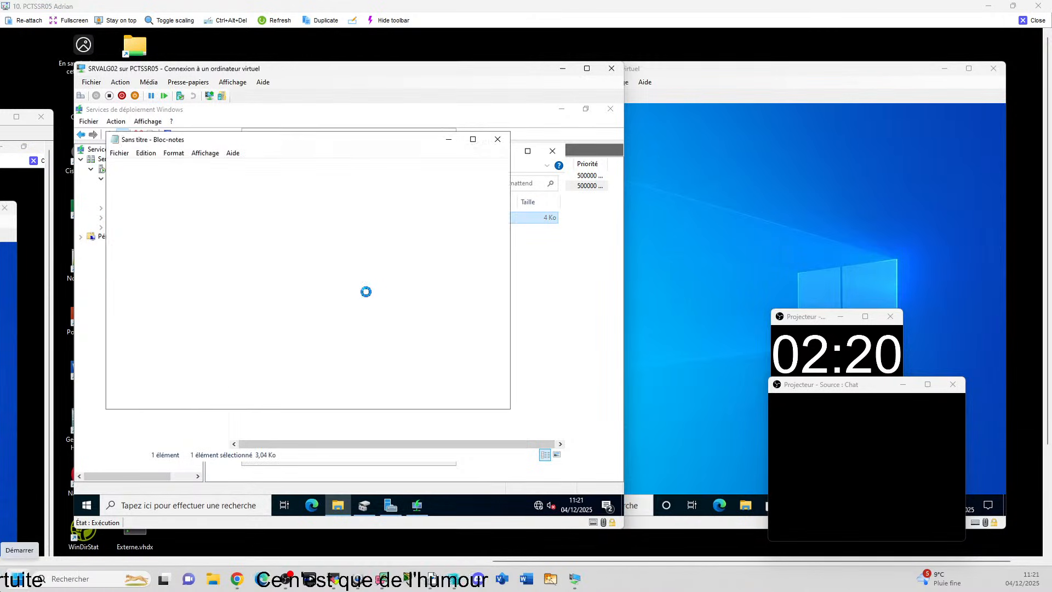
click(472, 140)
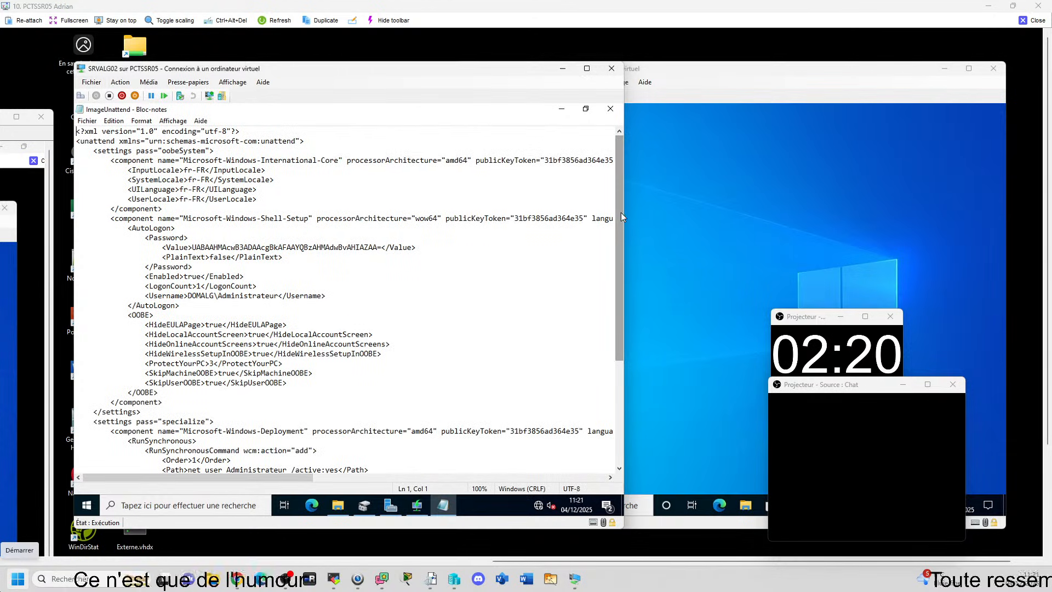
- Examine the oobeSystem components in ImageUnattend, comparing the processorArchitecture of International-Core and Shell-Setup
drag(620, 212, 612, 165)
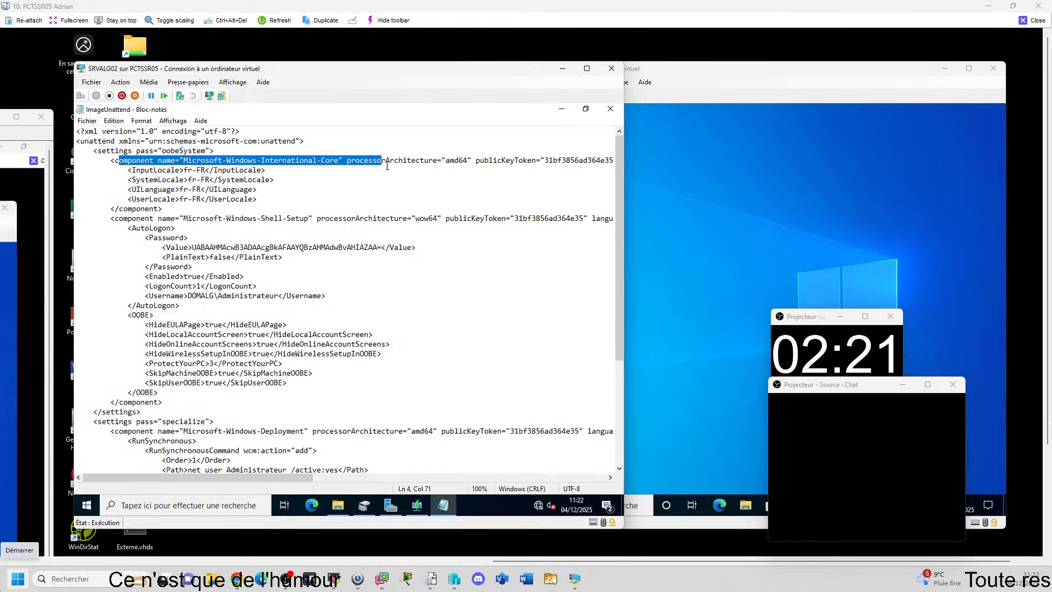
drag(387, 166, 368, 167)
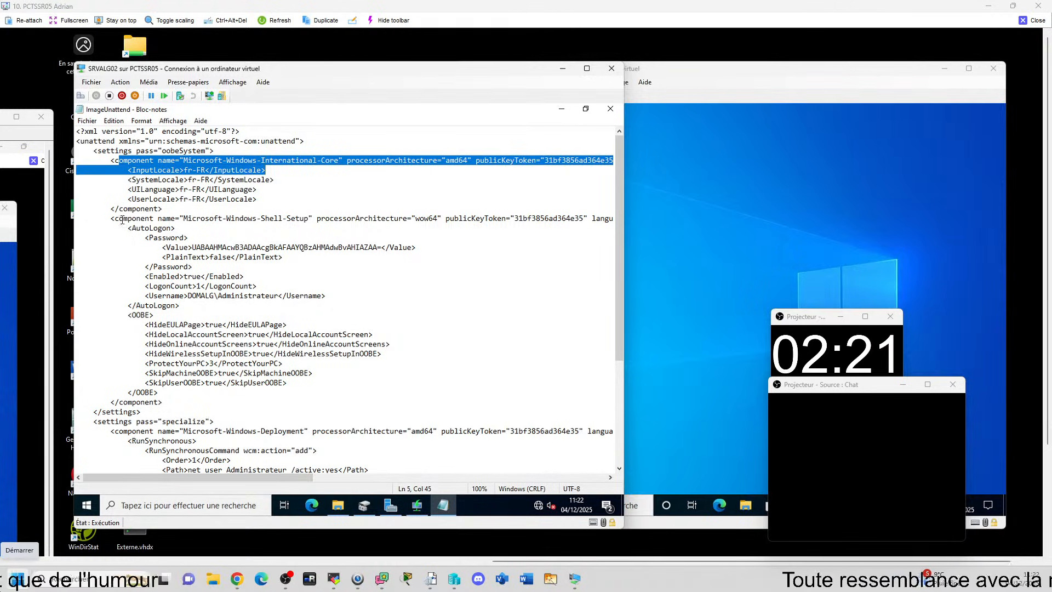
drag(110, 218, 351, 219)
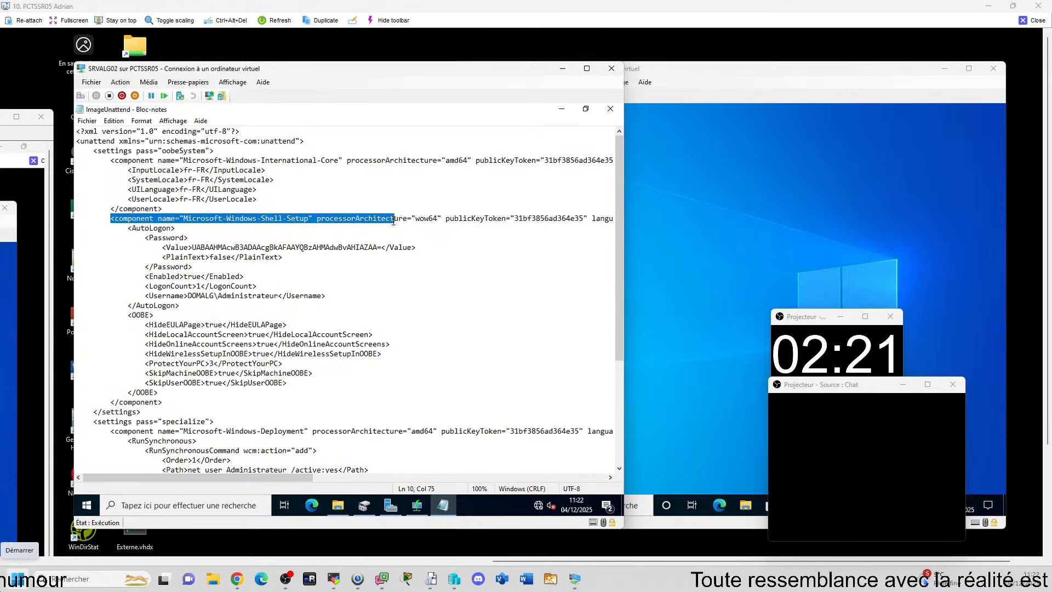
click(425, 219)
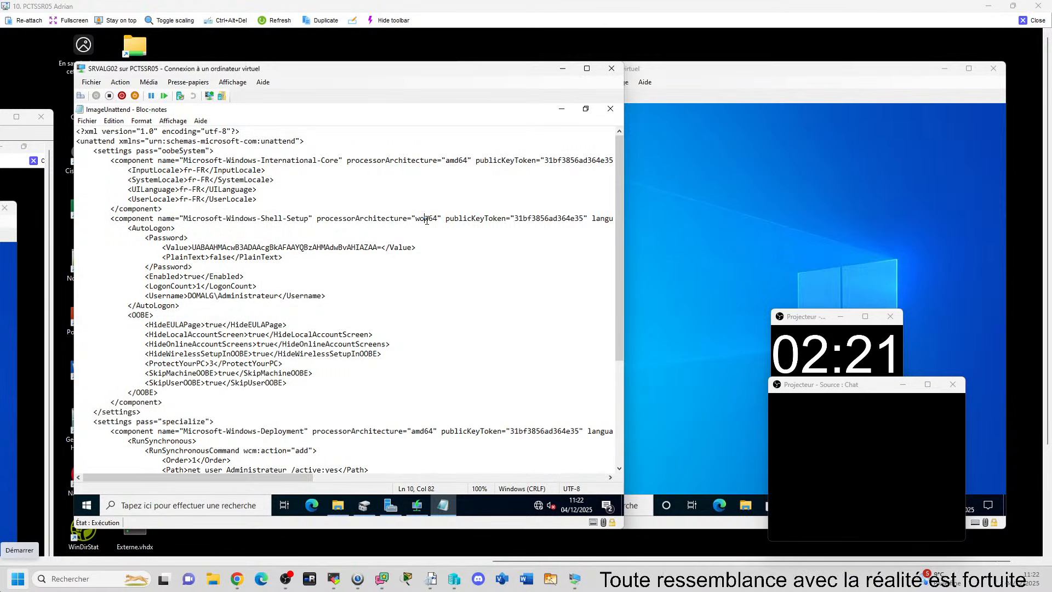
drag(416, 219, 442, 219)
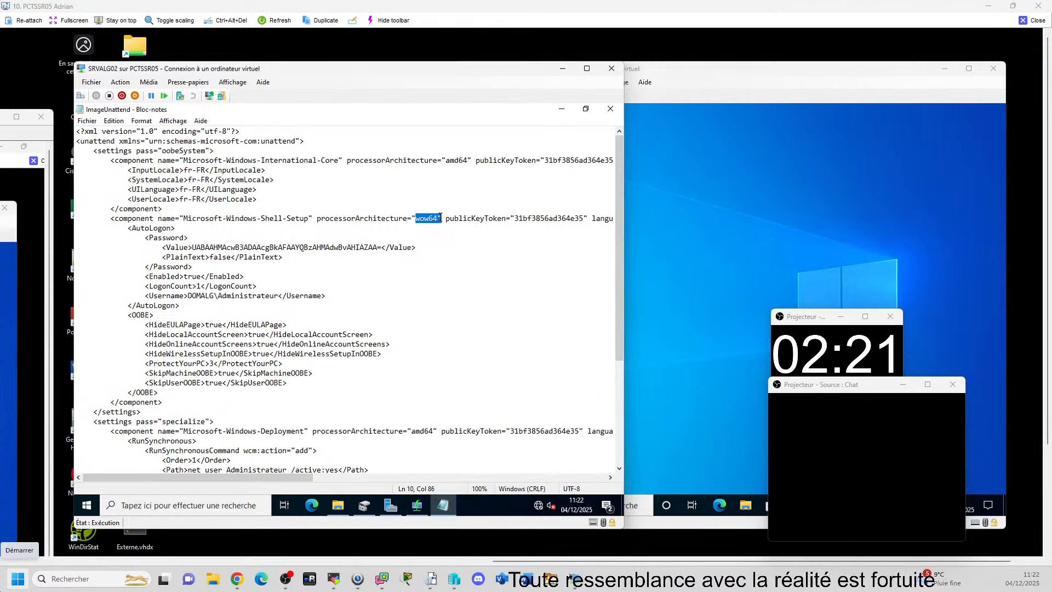
click(454, 247)
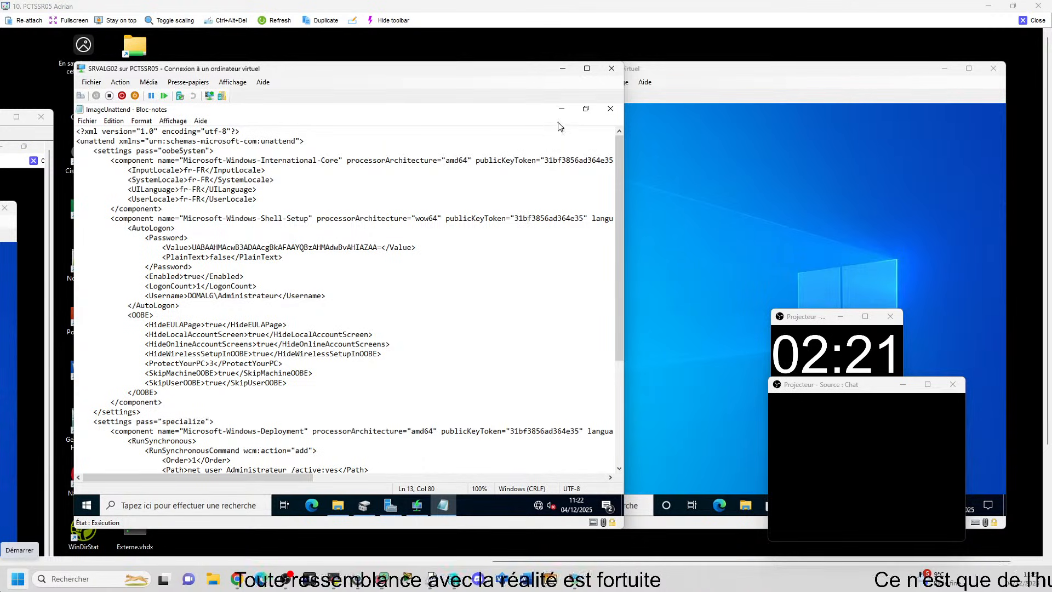
- Close the answer file, the Unattend folder and the image properties on SRVALG02, and minimise the WDS console
click(611, 109)
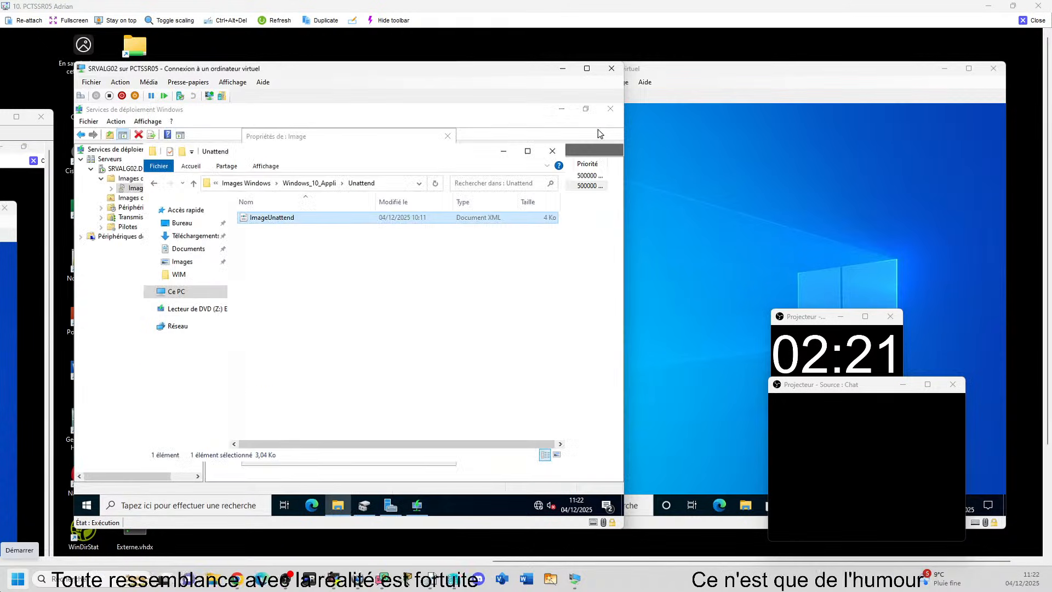
click(458, 304)
click(554, 151)
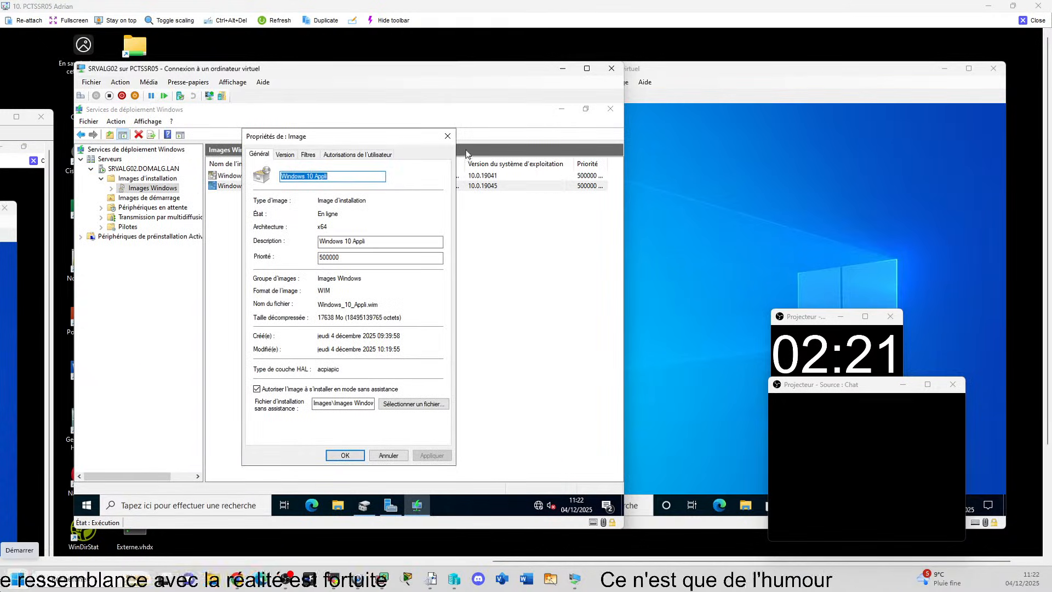
key(Return)
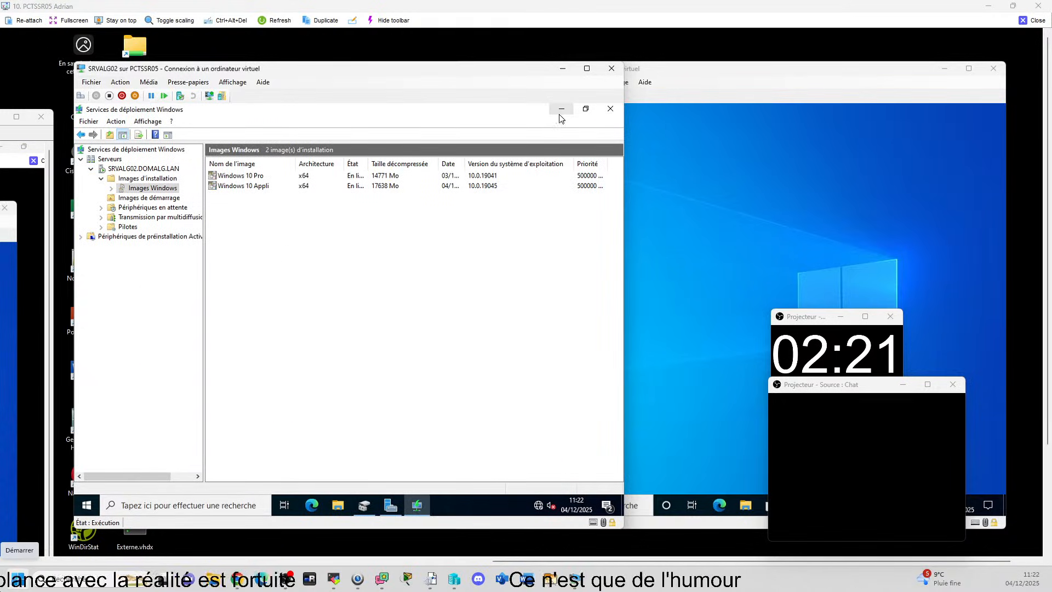
click(560, 113)
click(521, 160)
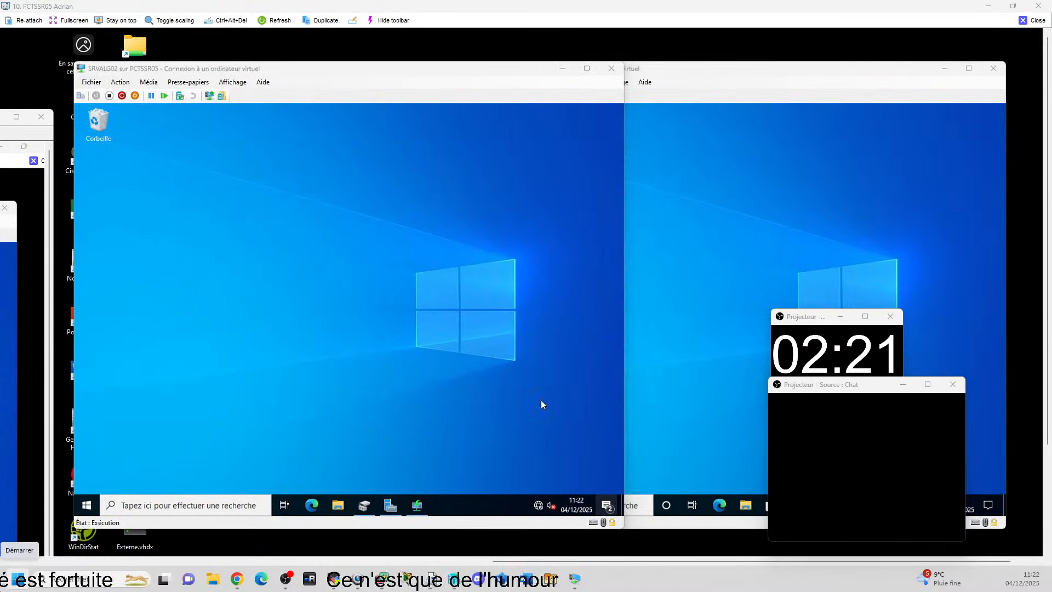
- Switch to Windows System Image Manager, open Windows 10 Pro El guacamole.xml and check its 1 windowsPE pass
key(alt+Tab)
click(76, 49)
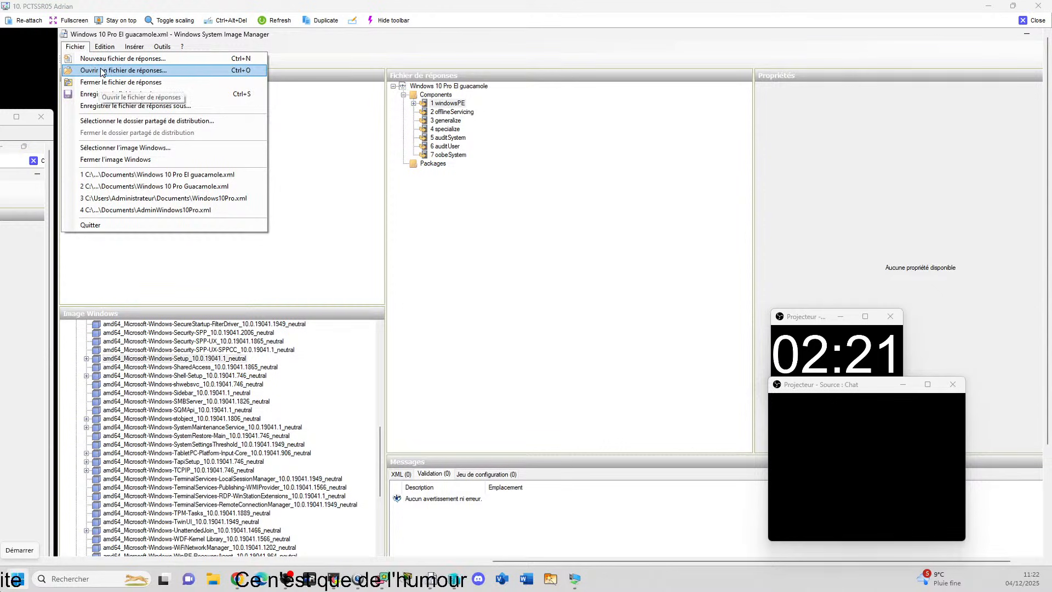
click(105, 75)
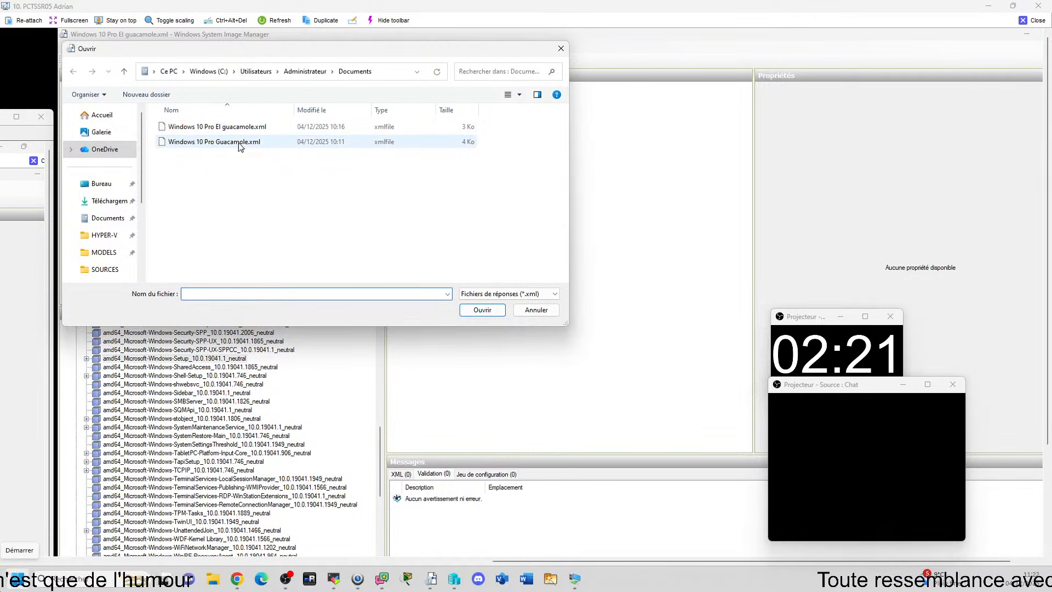
double_click(243, 126)
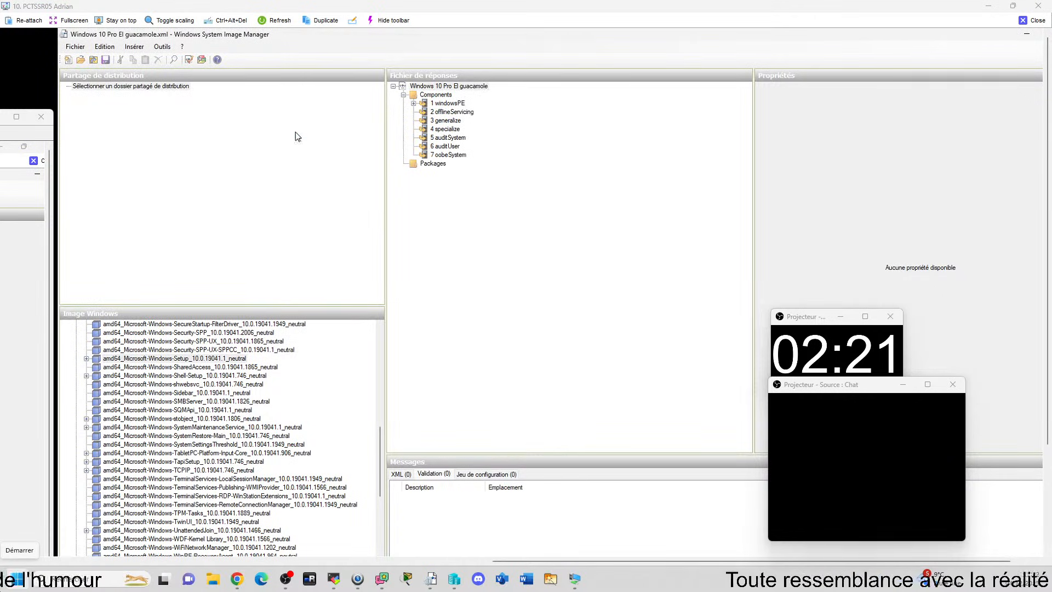
click(414, 103)
scroll(437, 366, left, 1)
click(437, 103)
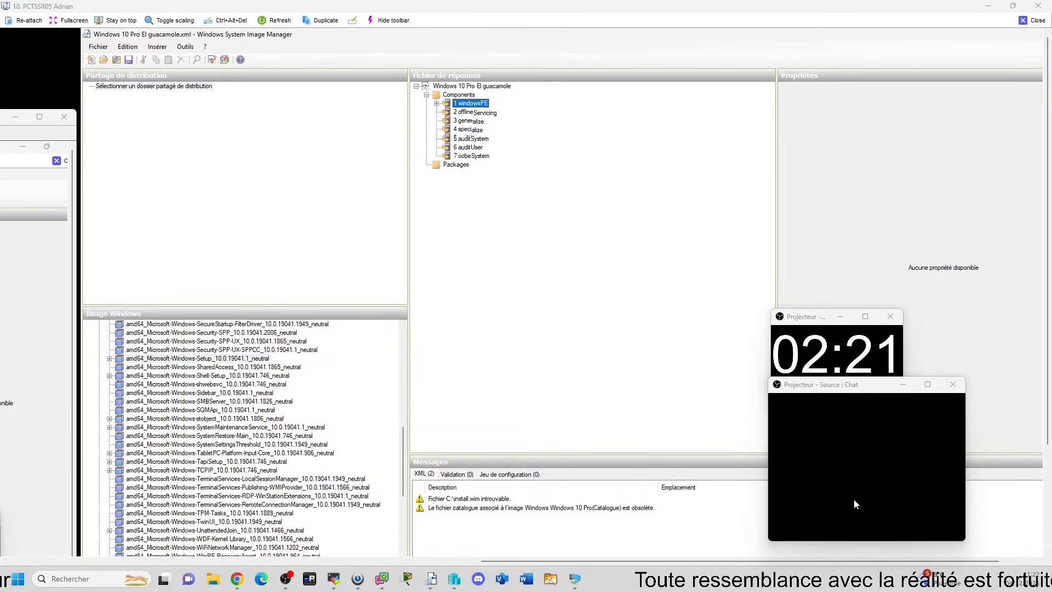
- Open the Windows 10 Pro Guacamole.xml answer file in Windows System Image Manager
click(99, 47)
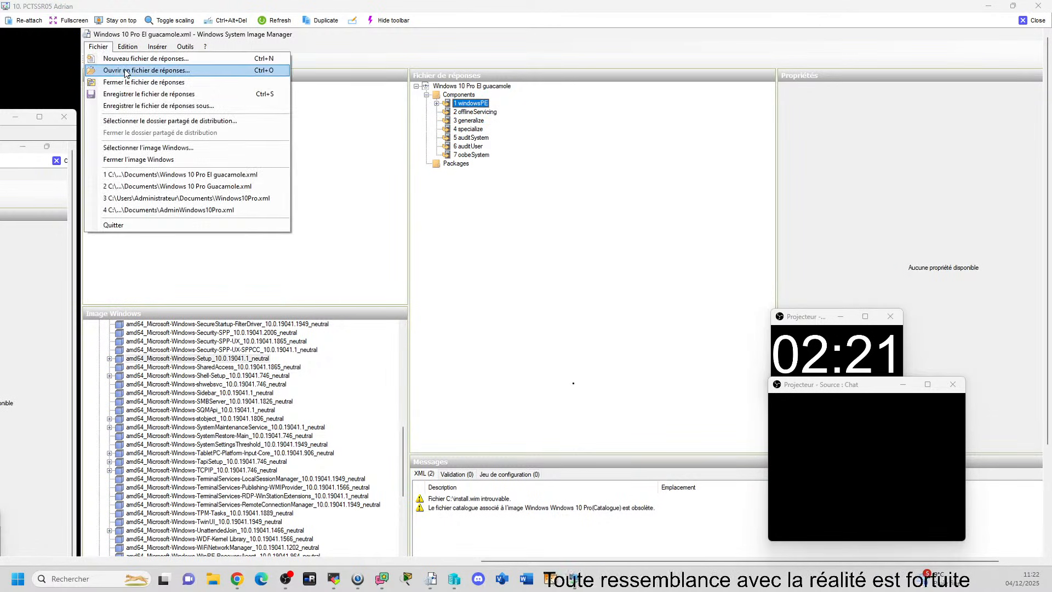
click(120, 71)
double_click(268, 142)
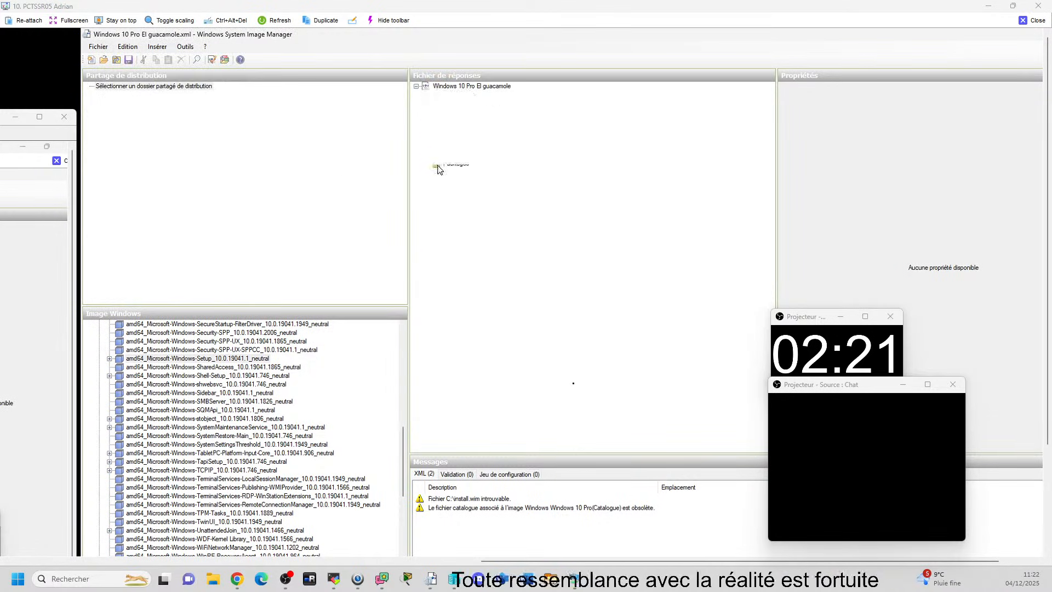
- Inspect the specialize and oobeSystem passes and delete the wow64_Microsoft-Windows-Shell-Setup_neutral component from 7 oobeSystem
click(437, 129)
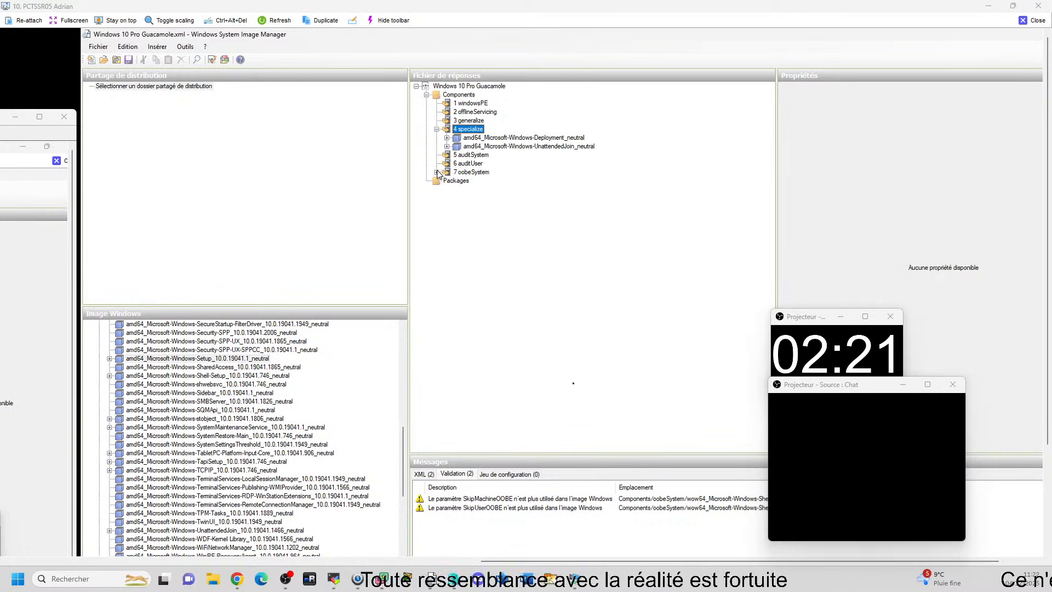
double_click(472, 172)
click(472, 189)
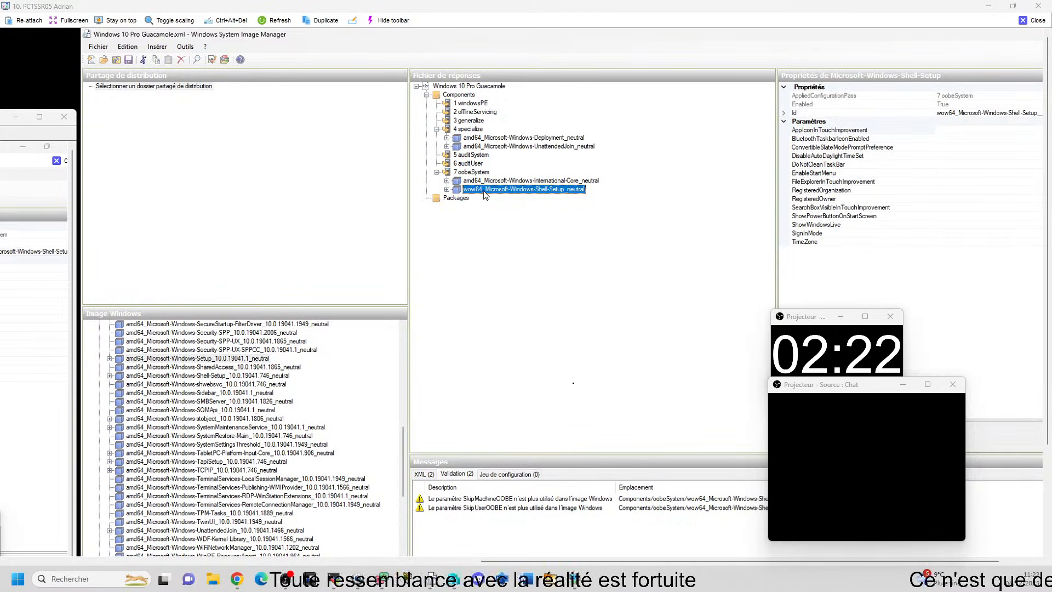
click(447, 189)
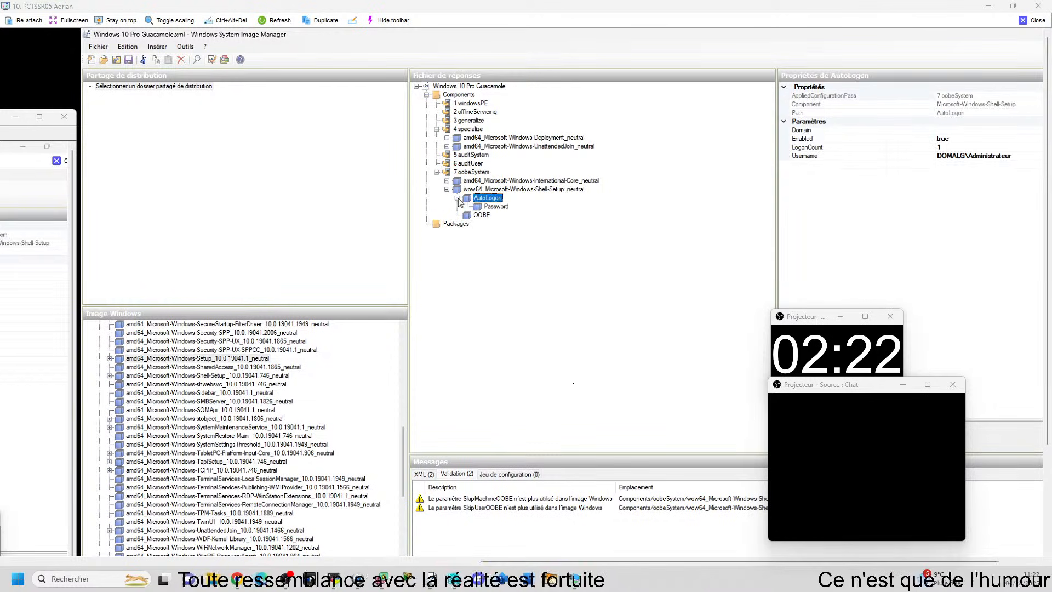
right_click(481, 191)
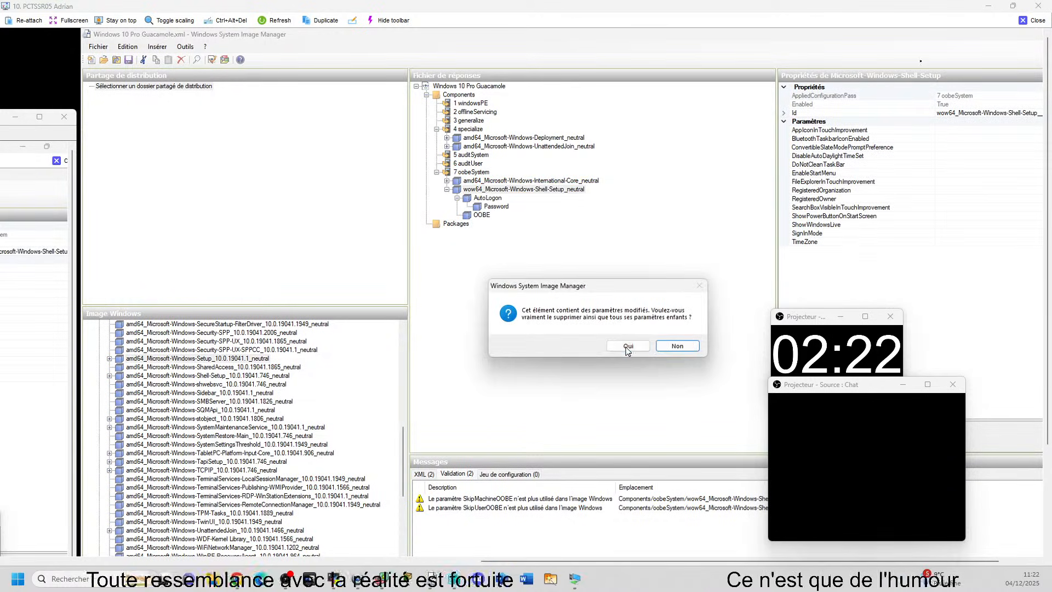
- Leave the PCTSSR05 remote session, switch to the PCTSSR12 session and maximise brutus2.xml in Windows System Image Manager
click(1033, 21)
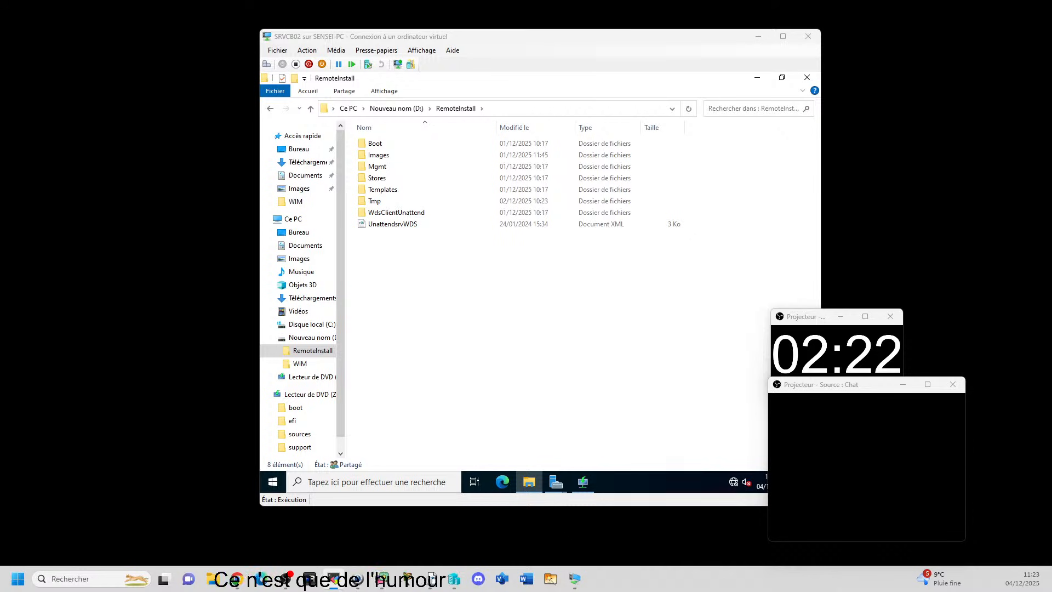
drag(1051, 131, 55, 130)
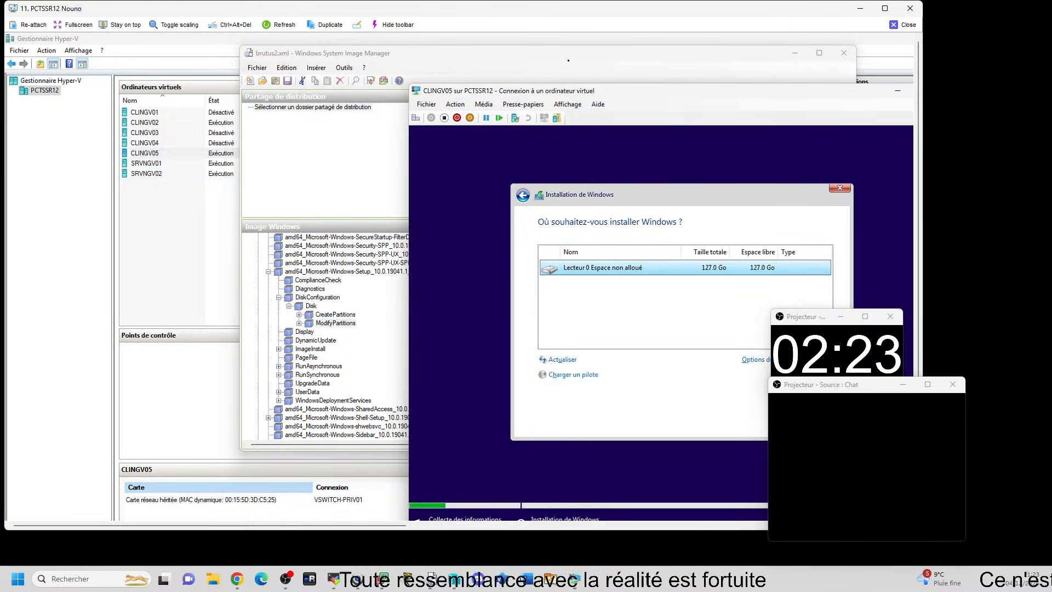
click(569, 60)
click(820, 52)
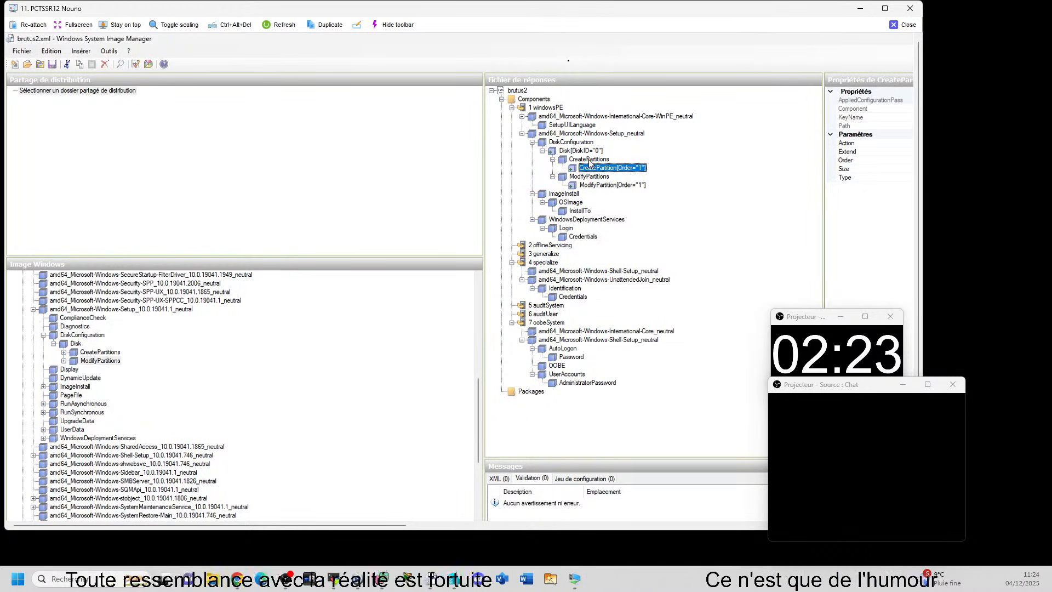
- Maximise the PCTSSR12 session and open the SRVNGV02 virtual machine from Hyper-V Manager
click(885, 8)
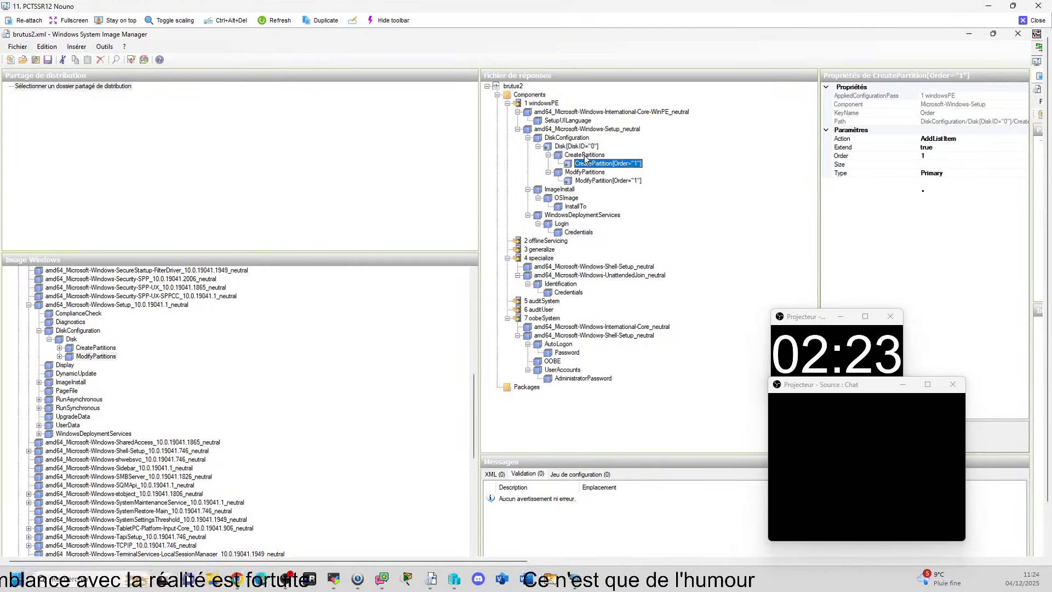
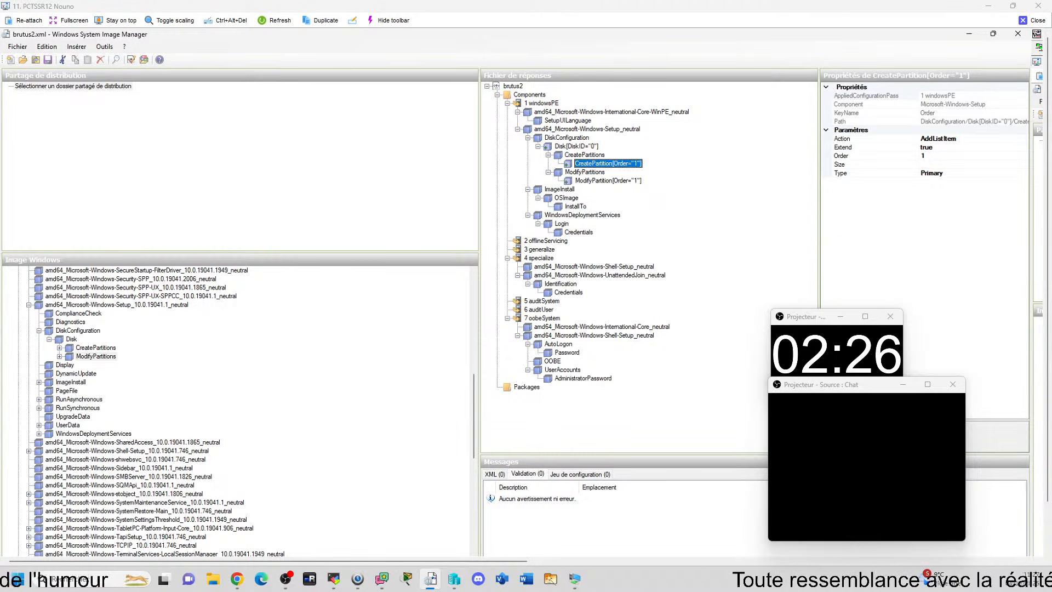
key(alt+Tab)
double_click(142, 169)
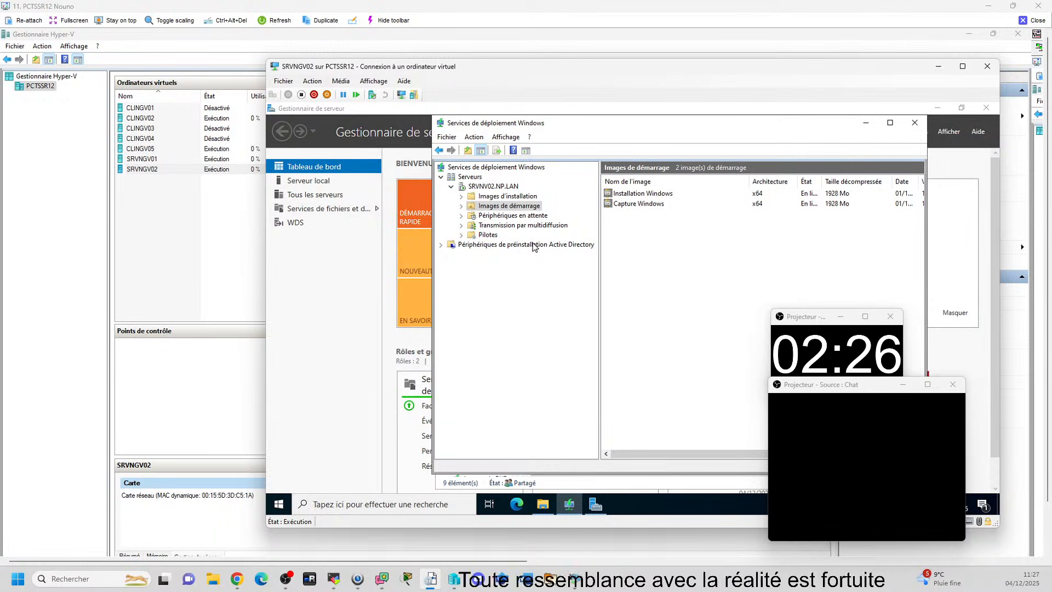
- Open the WDS server's properties and check the unattended installation files assigned in the client settings
right_click(503, 186)
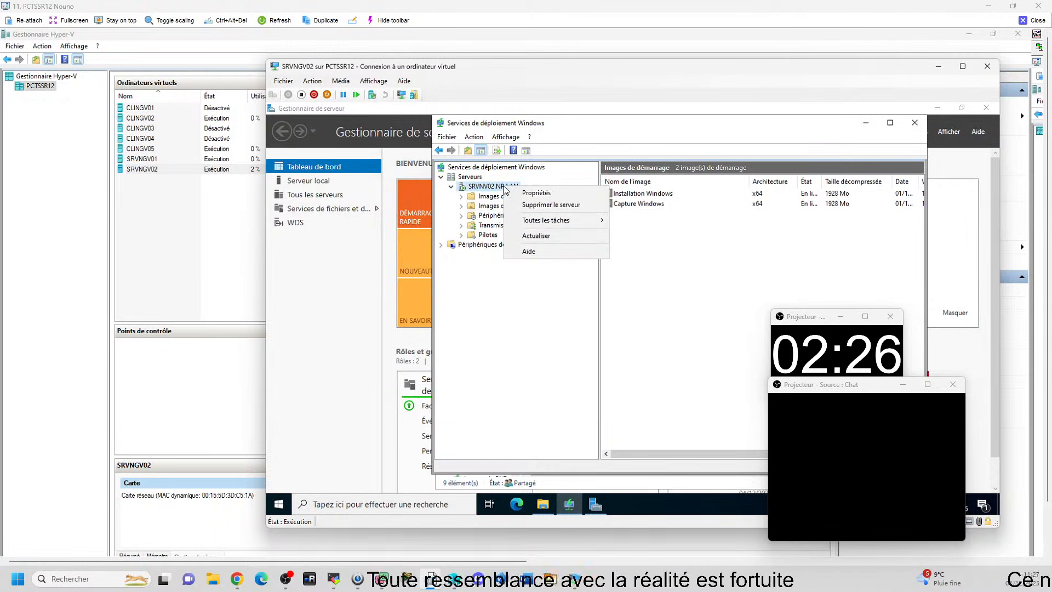
click(536, 193)
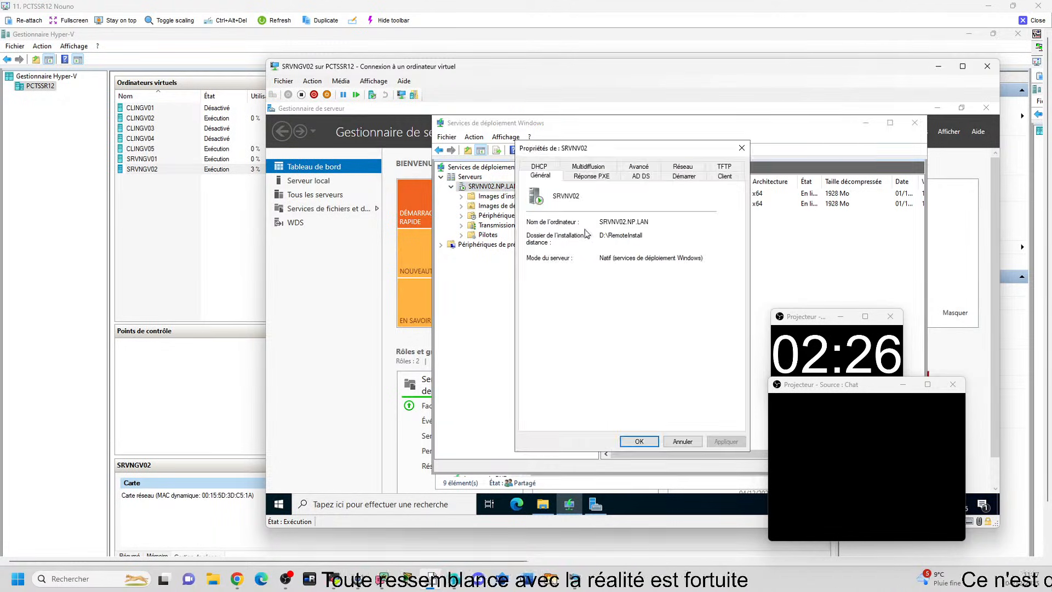
click(724, 175)
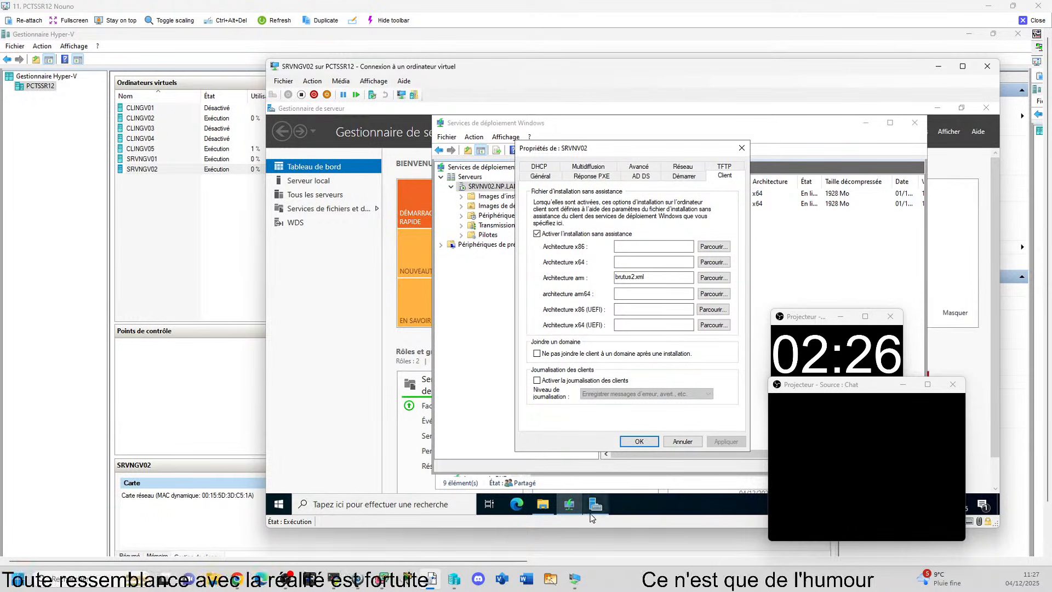
- Check the image files in D:\RemoteInstall\Images\Install Windows and return to the RemoteInstall folder
click(547, 509)
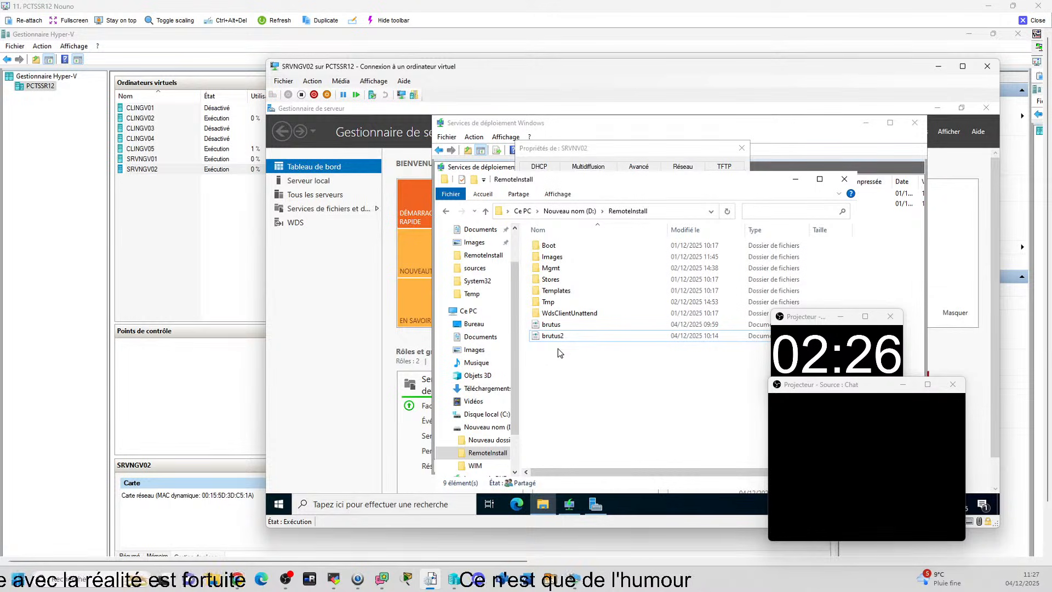
double_click(552, 257)
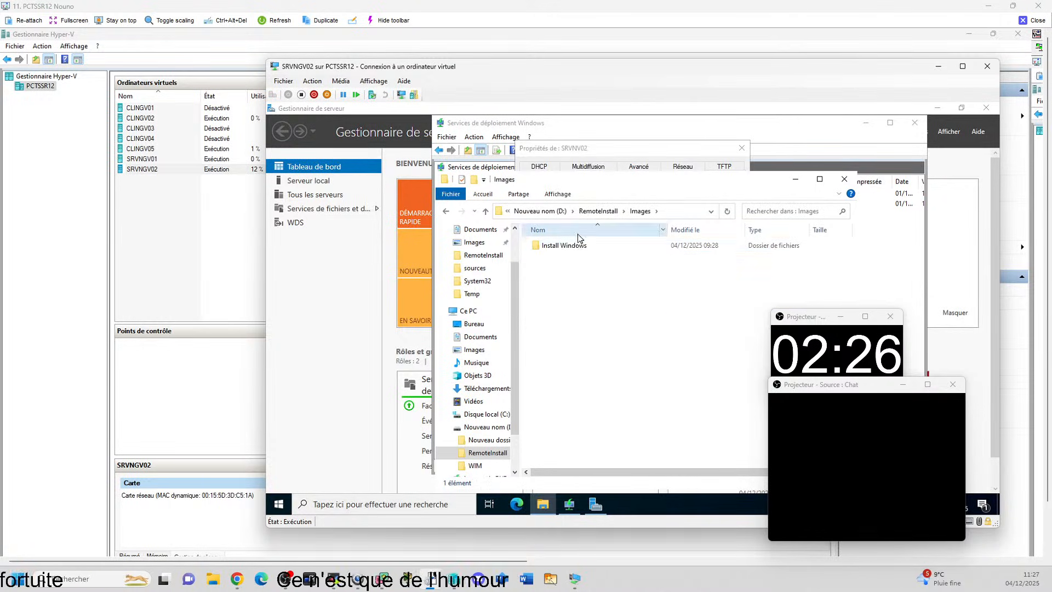
double_click(564, 245)
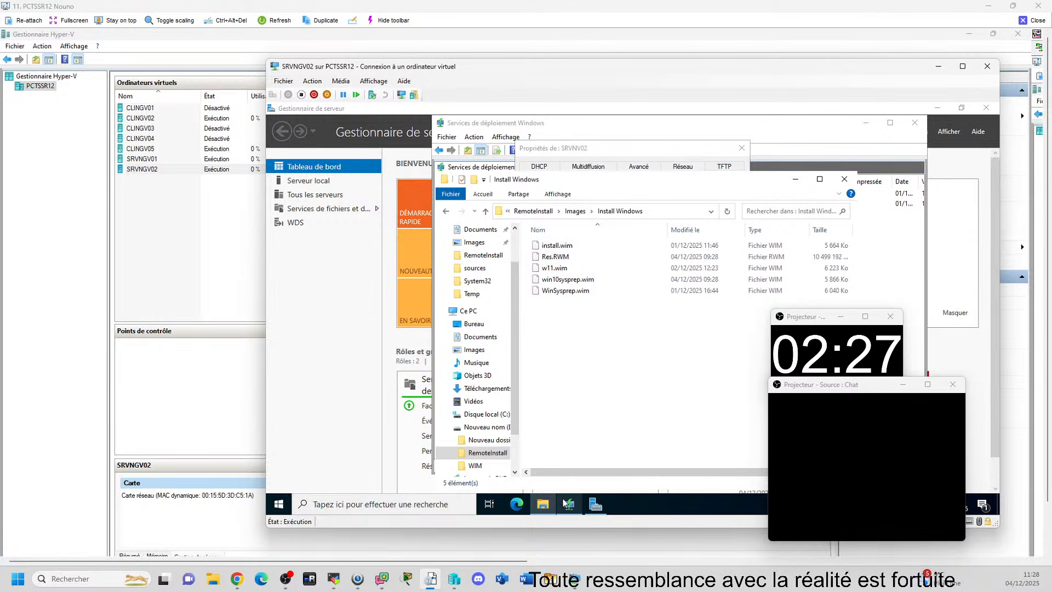
click(446, 212)
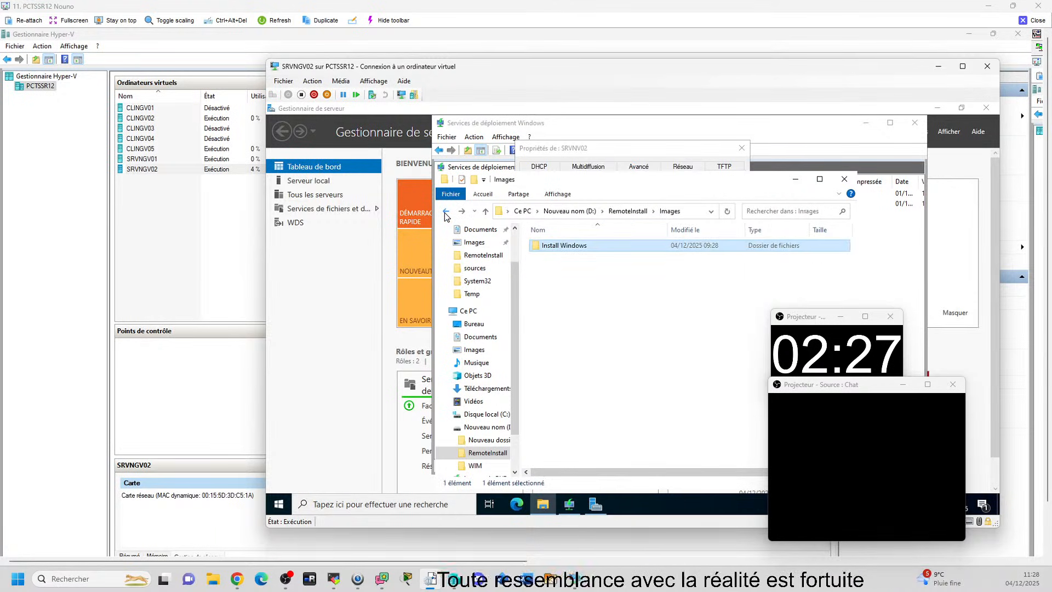
click(446, 212)
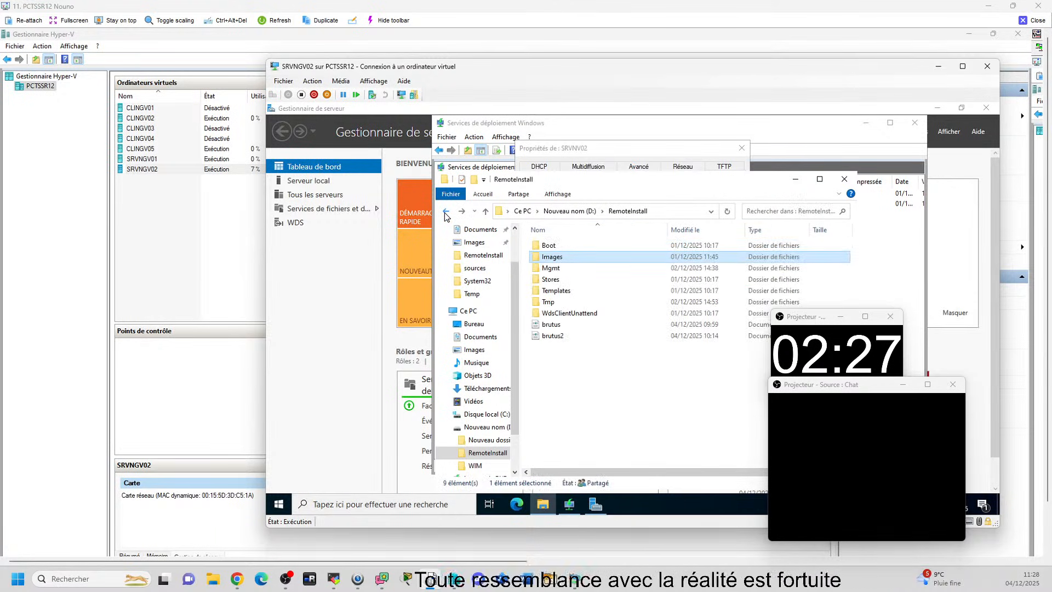
click(624, 378)
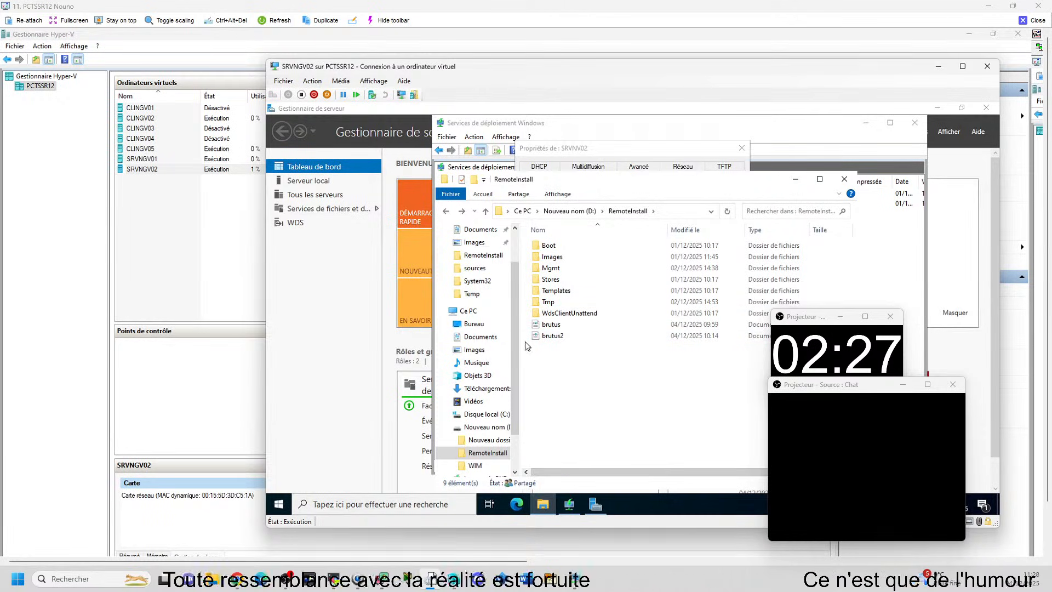
- Open brutus2 in Notepad, widen the SRVNGV02 window and review the answer file's windowsPE settings
right_click(543, 335)
click(585, 181)
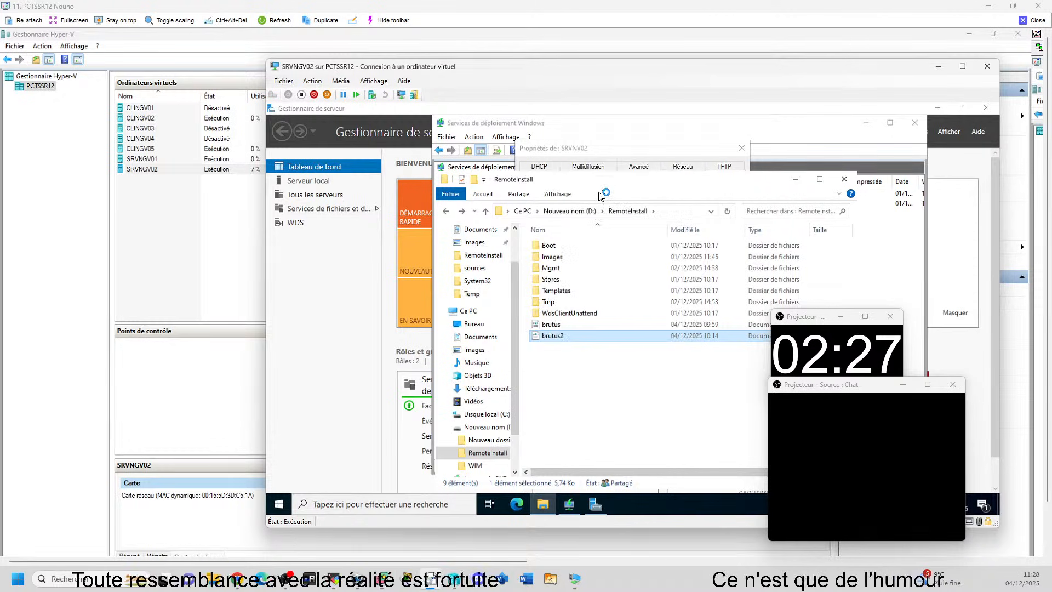
click(844, 181)
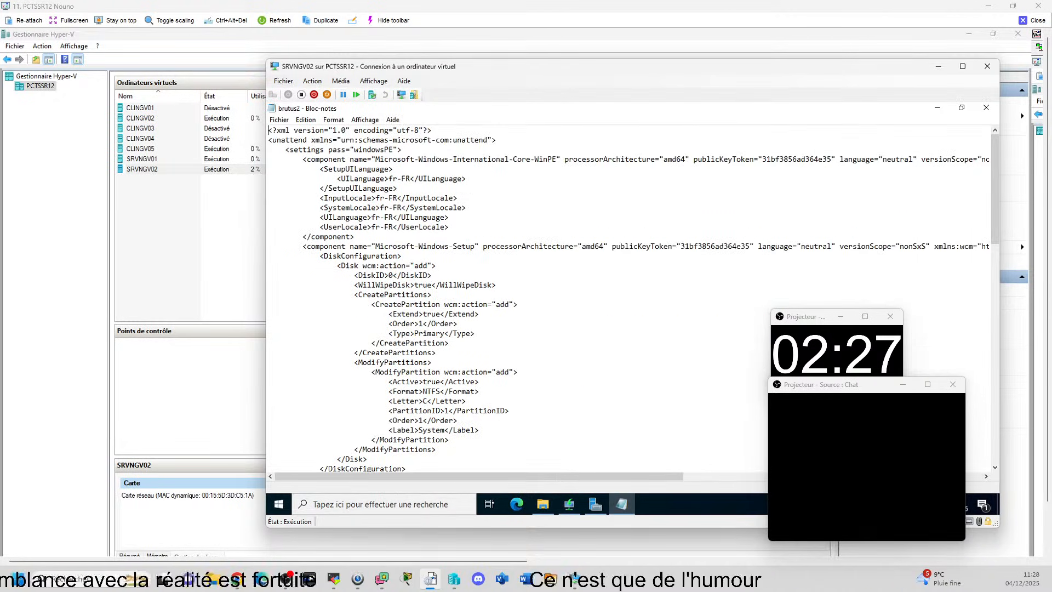
drag(264, 260, 165, 259)
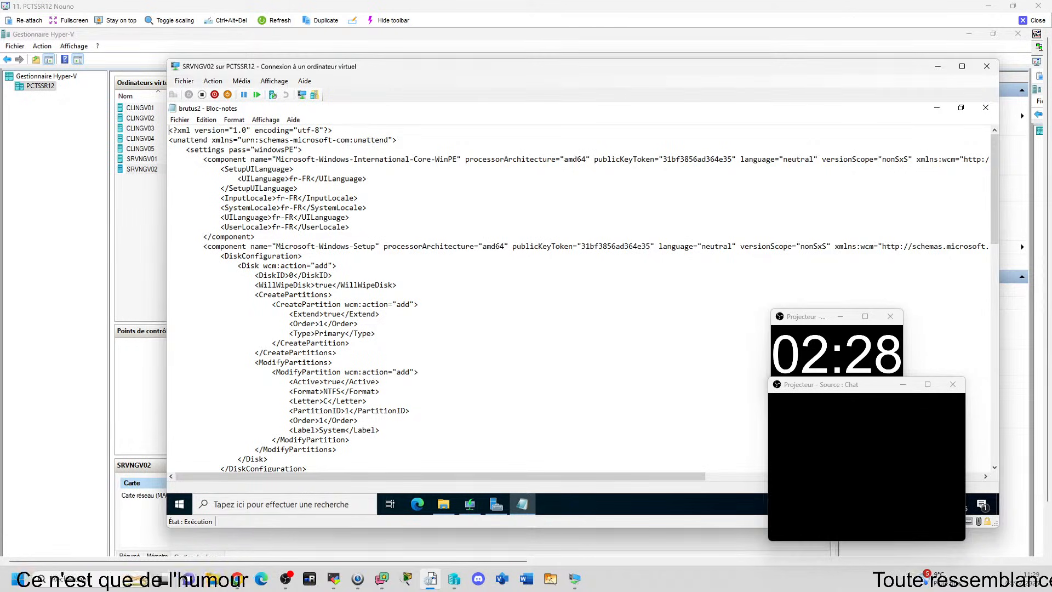
scroll(581, 299, down, 4)
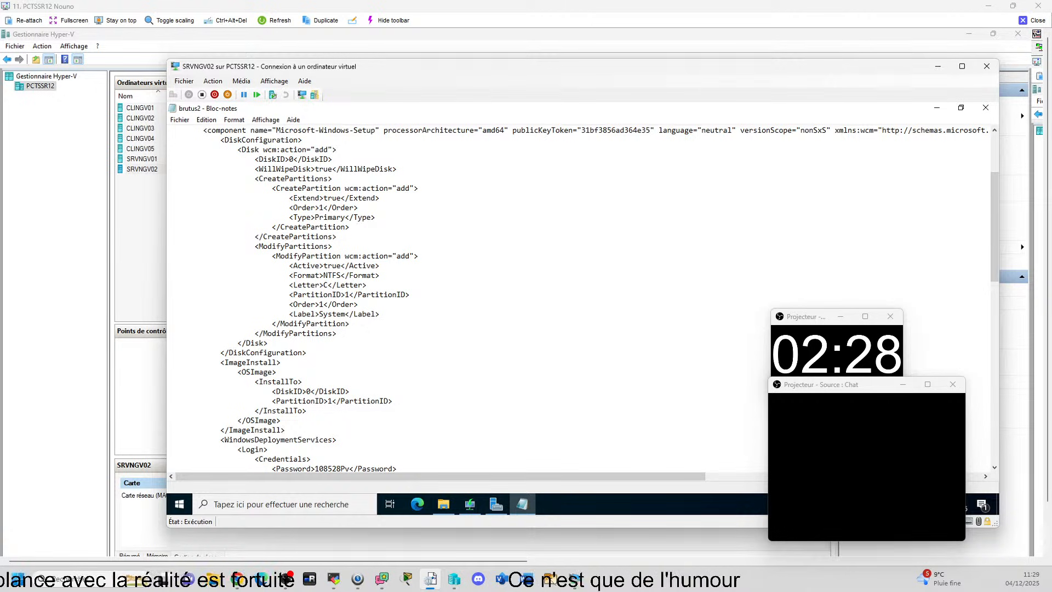
scroll(580, 299, down, 4)
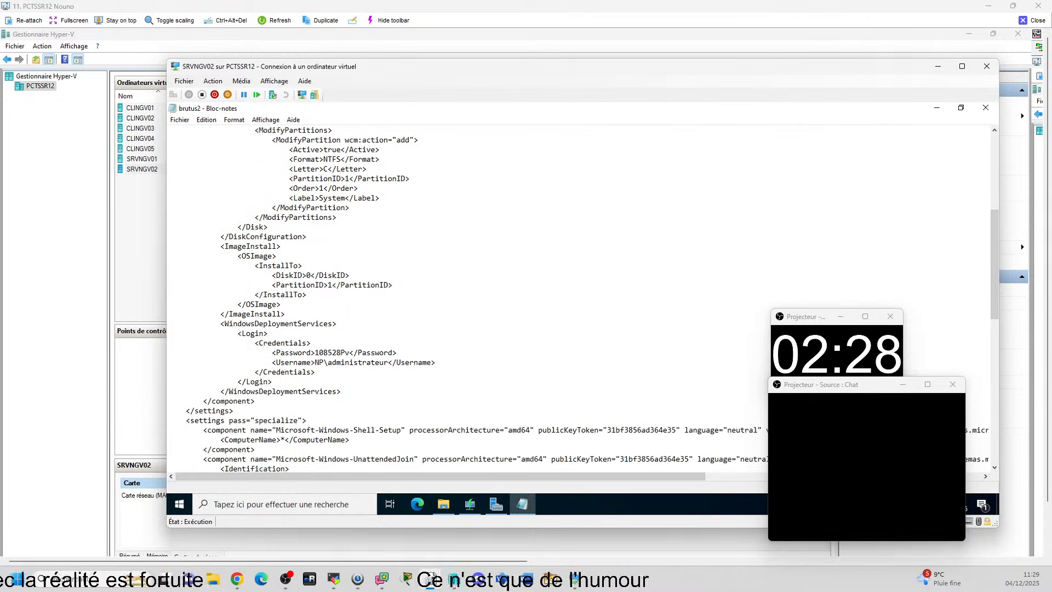
scroll(581, 299, up, 1)
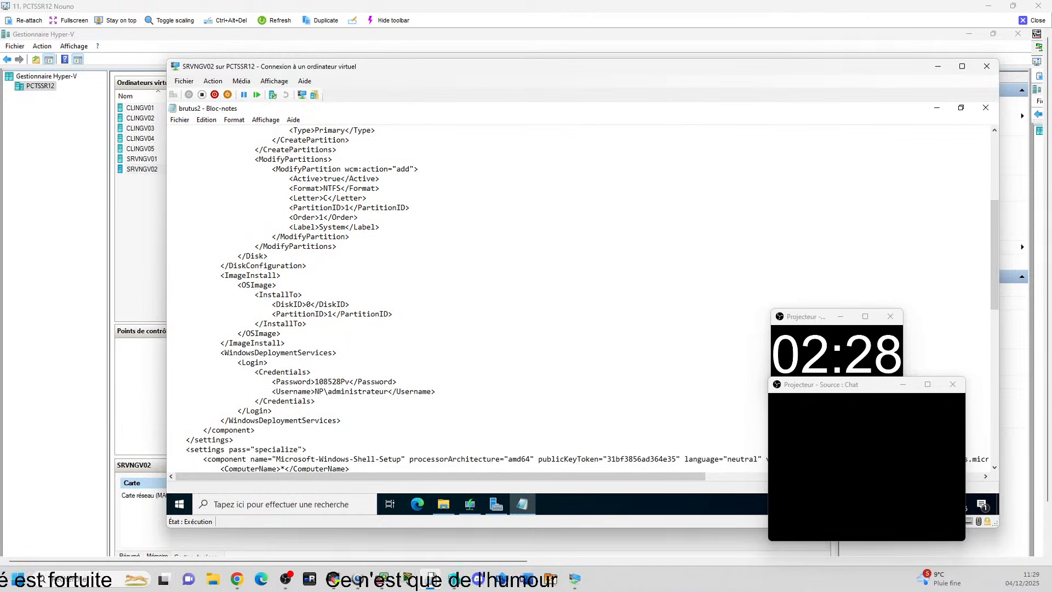
scroll(581, 298, up, 1)
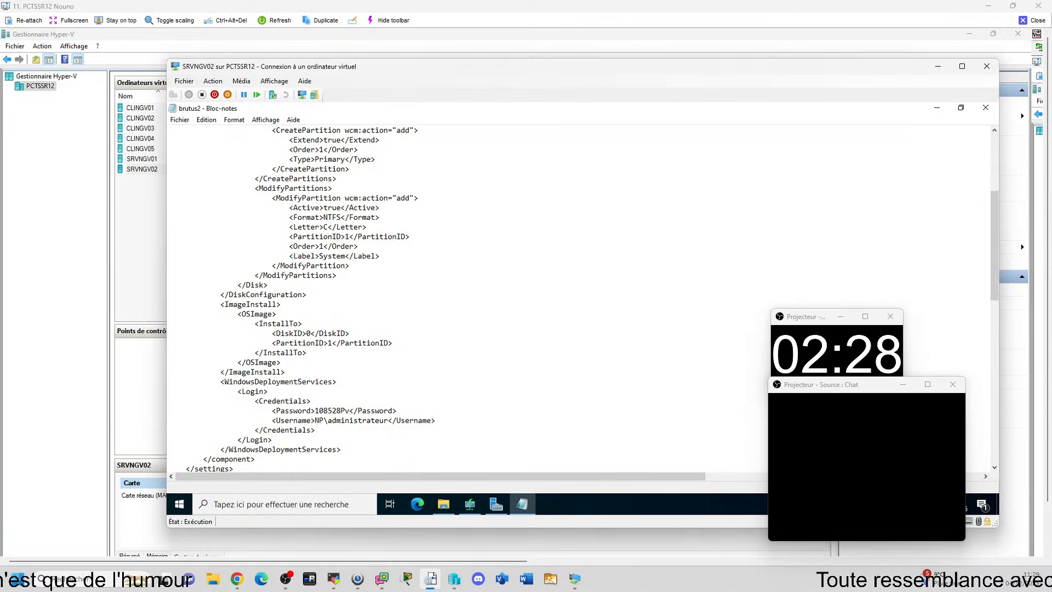
scroll(581, 298, up, 6)
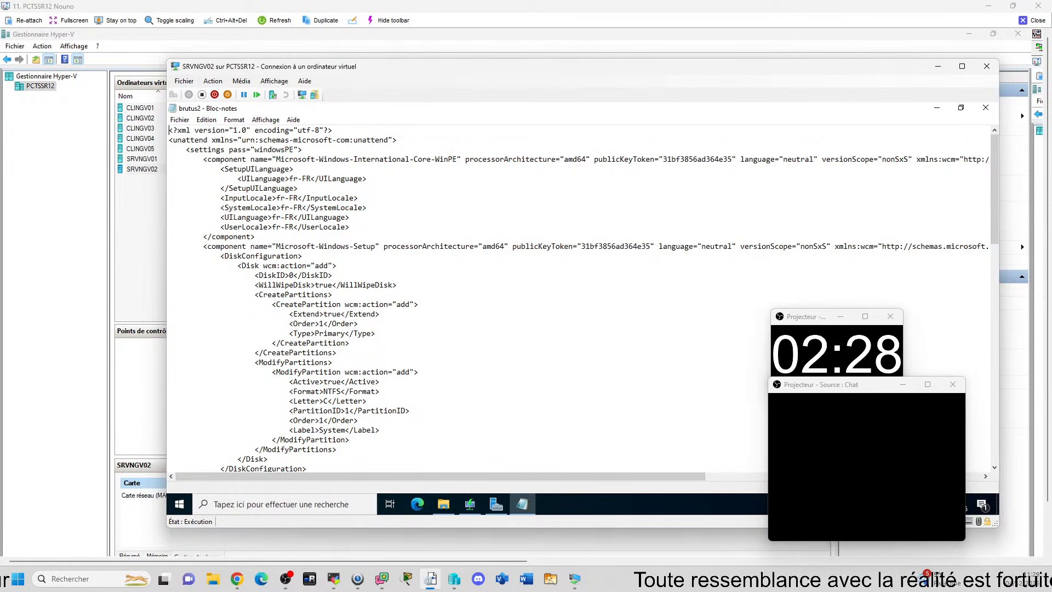
- Close the SRVNGV02 connection, minimise Hyper-V Manager and close the PCTSSR12 remote session
click(986, 115)
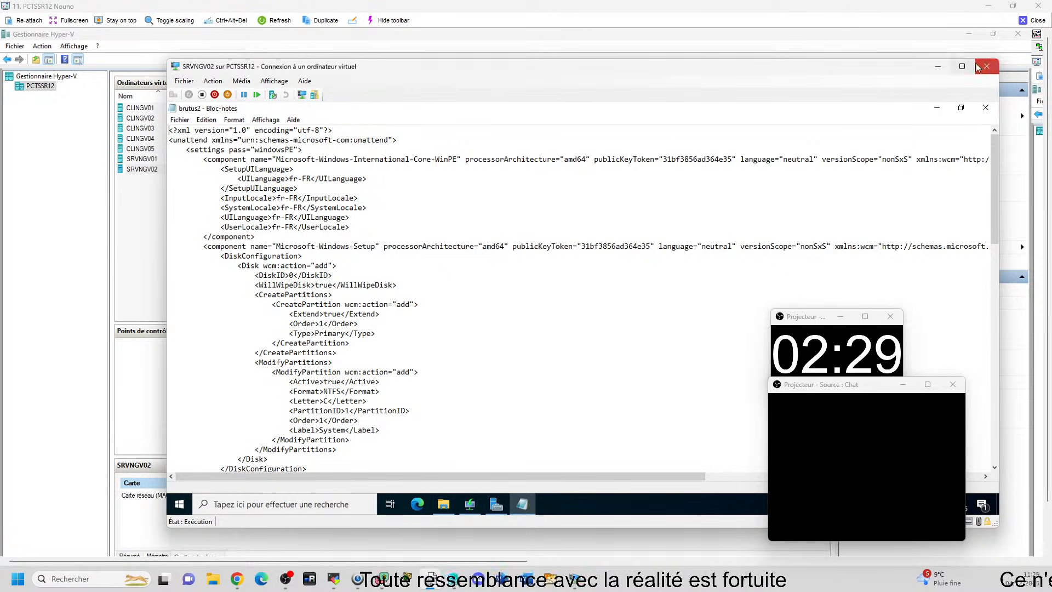
click(985, 70)
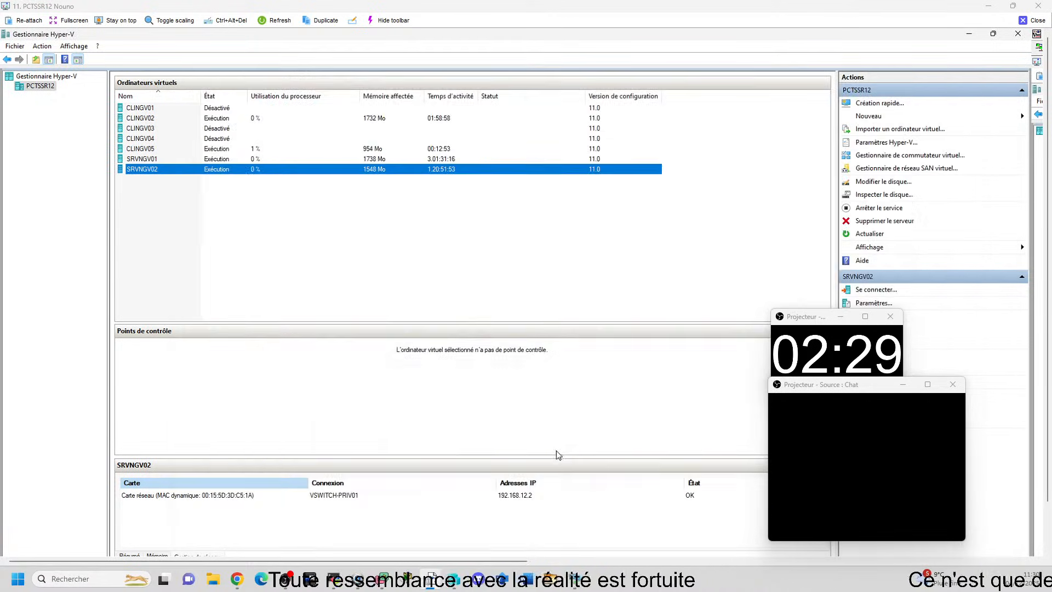
click(969, 34)
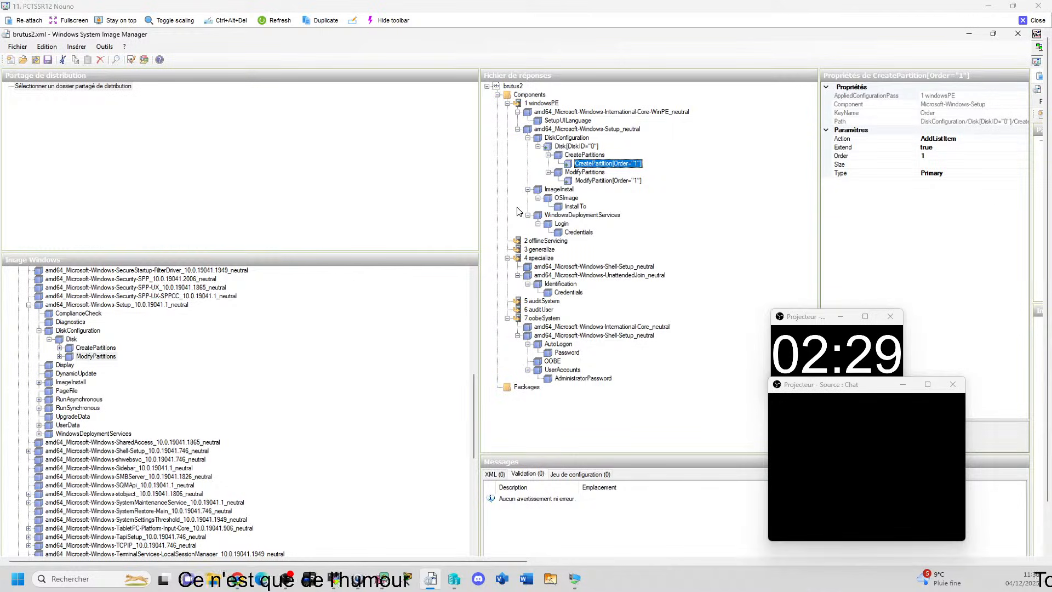
click(1026, 22)
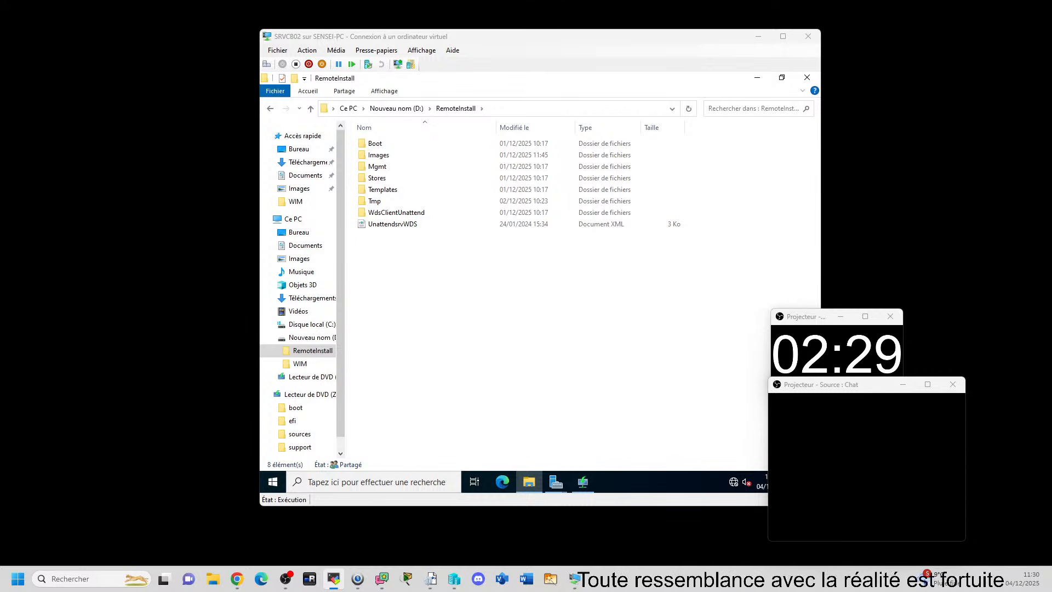
- Maximise the PCTSSR06 session and inspect the CreatePartition and ModifyPartition entries of okkkkkk123456.xml
drag(1051, 236, 806, 8)
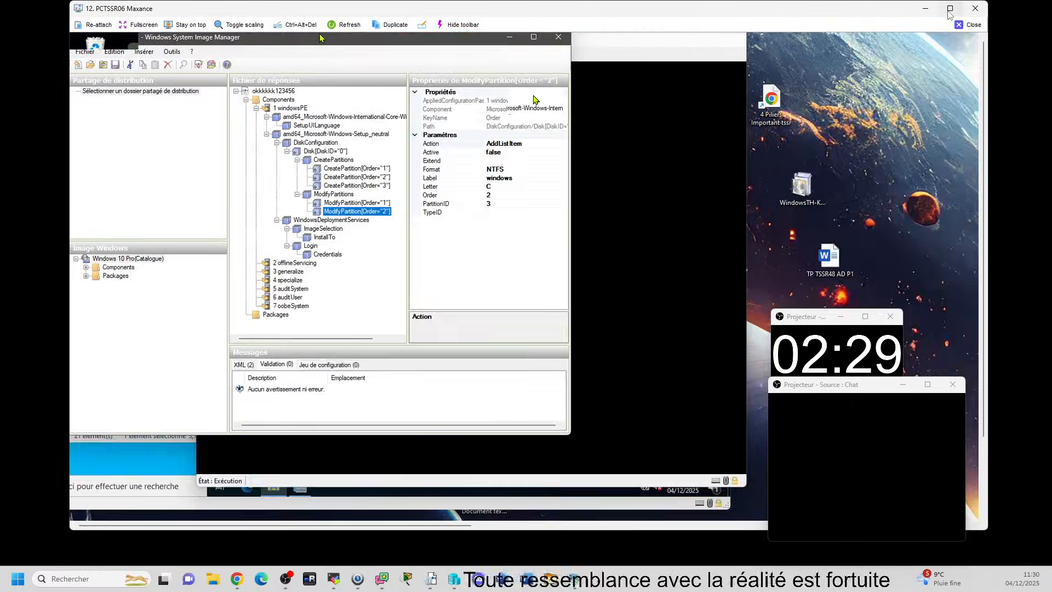
click(950, 8)
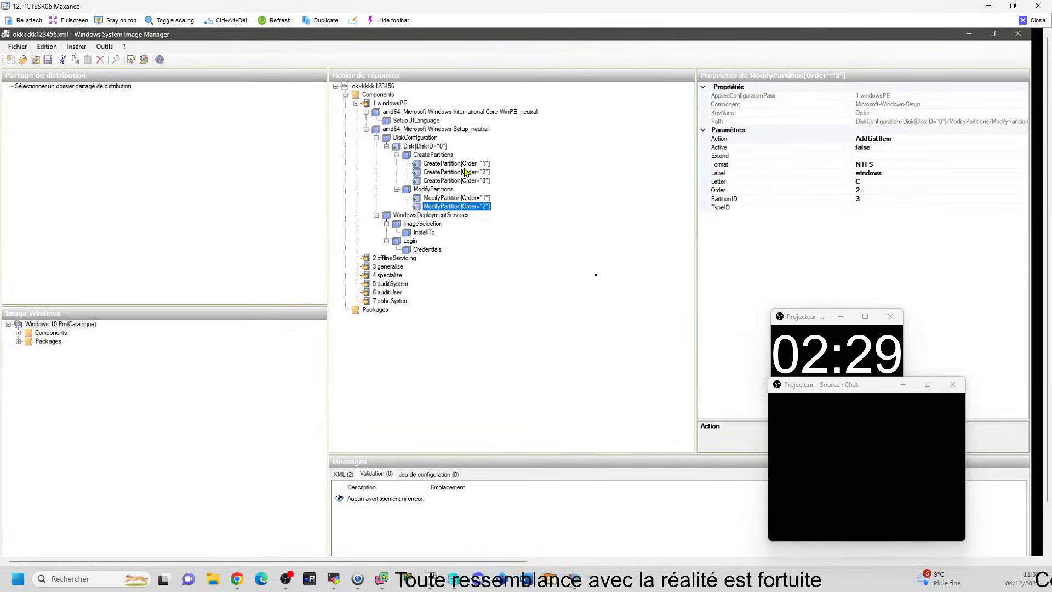
click(455, 164)
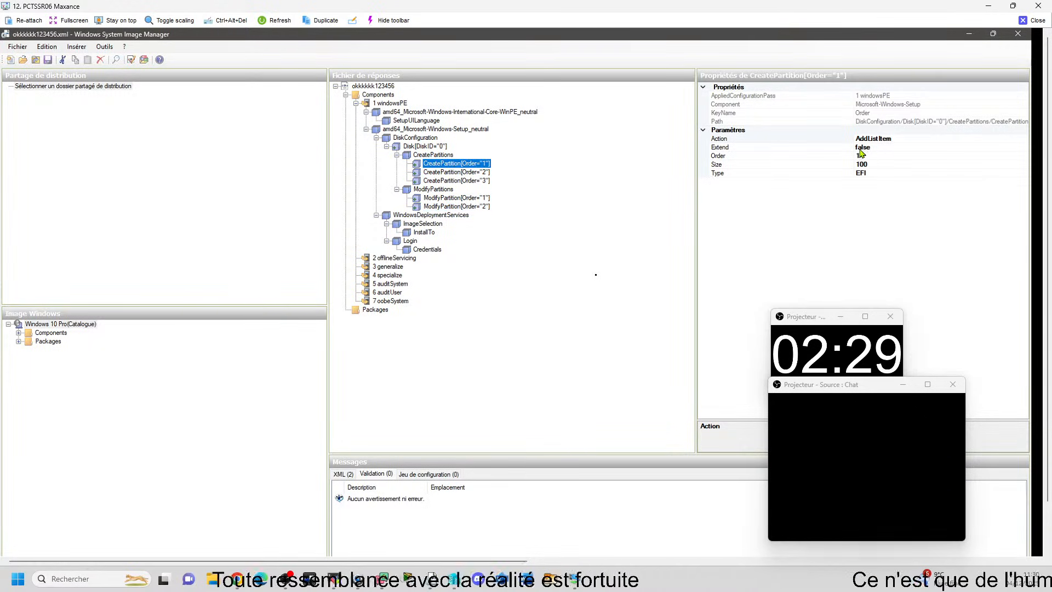
click(464, 173)
click(463, 181)
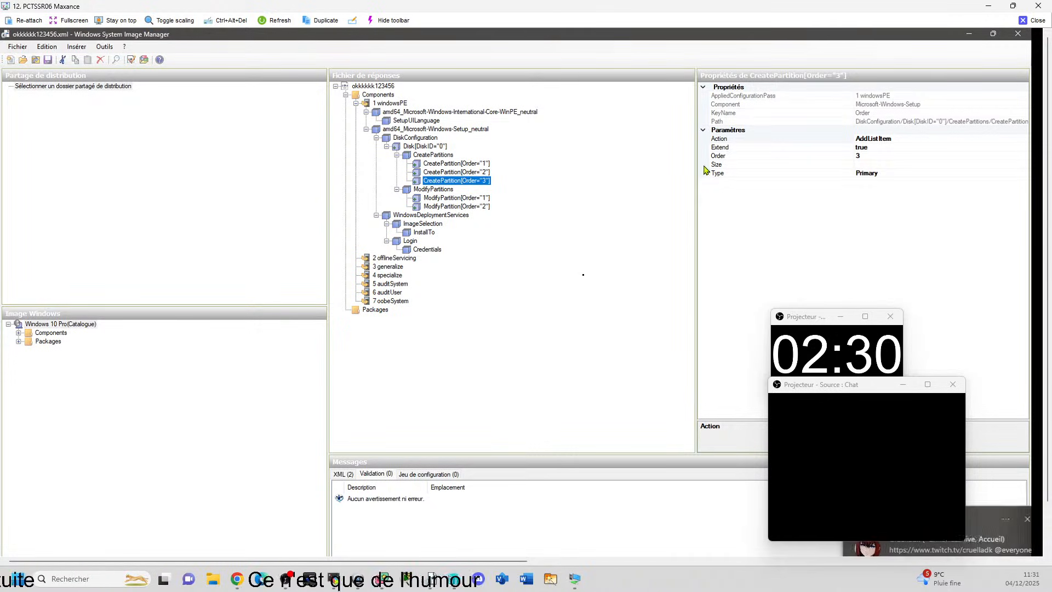
click(456, 206)
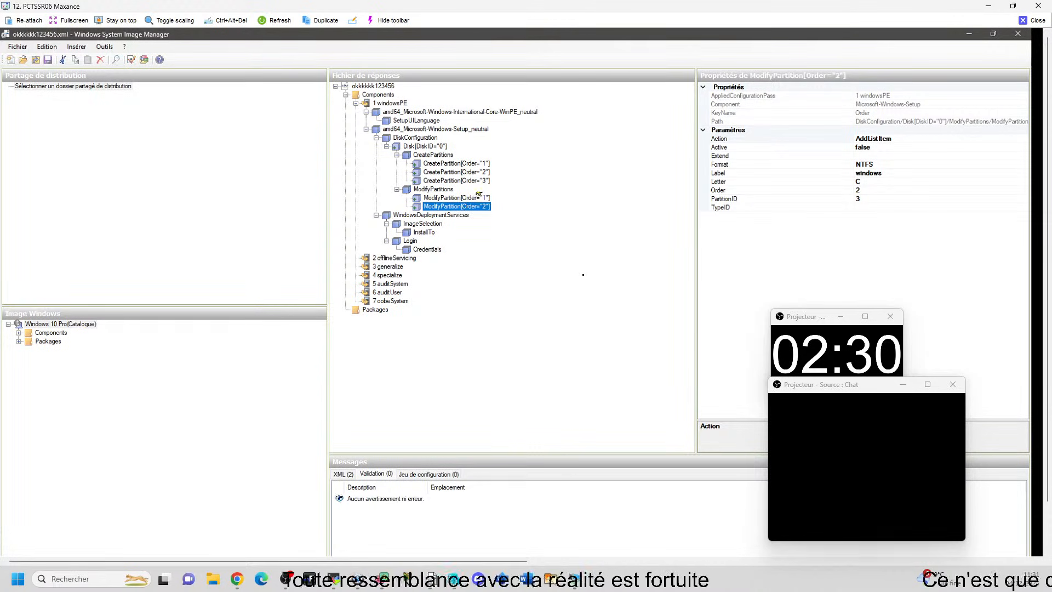
- Dock System Image Manager beside the CLIMR111 console and compare the InstallTo partition ID with the third CreatePartition entry
drag(616, 40, 1, 113)
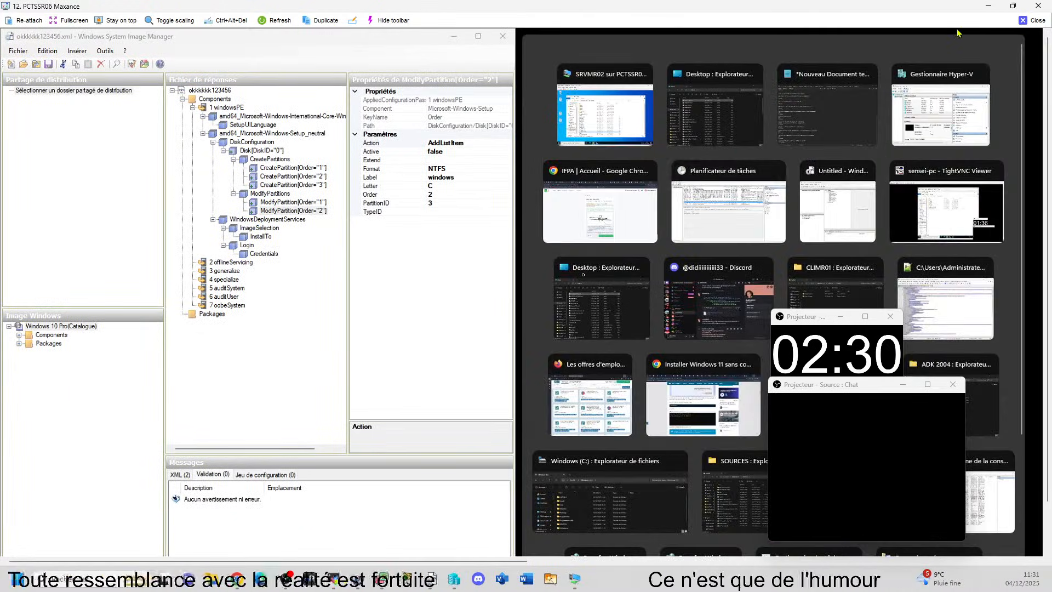
click(958, 34)
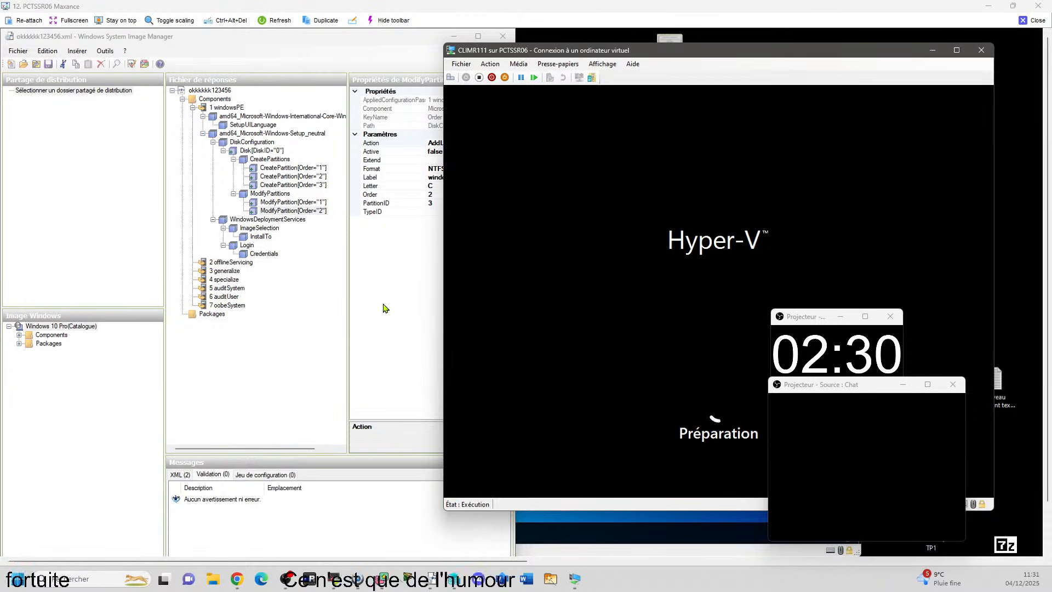
click(336, 307)
click(261, 238)
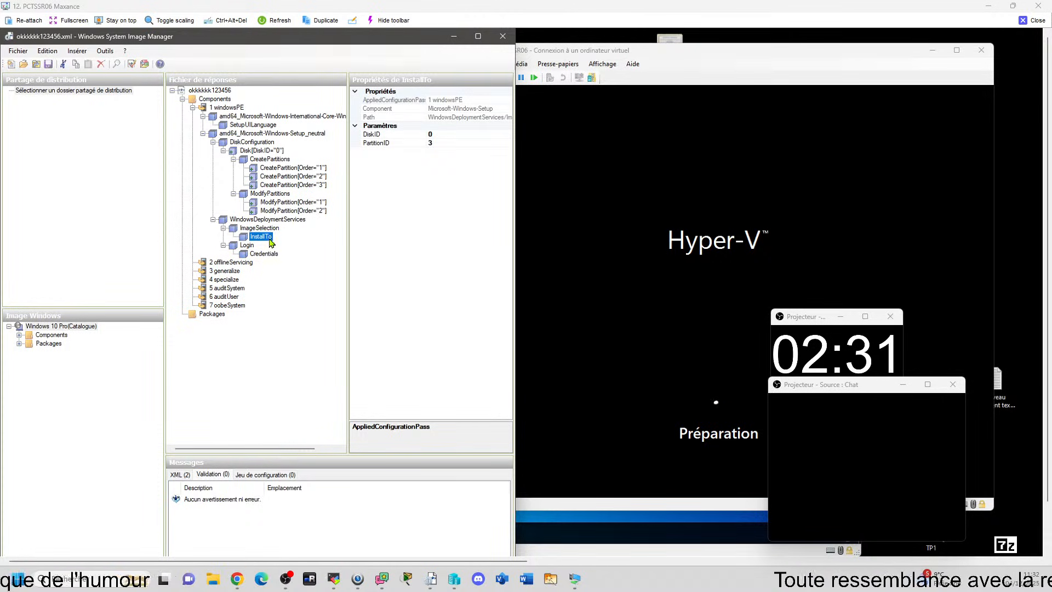
click(449, 143)
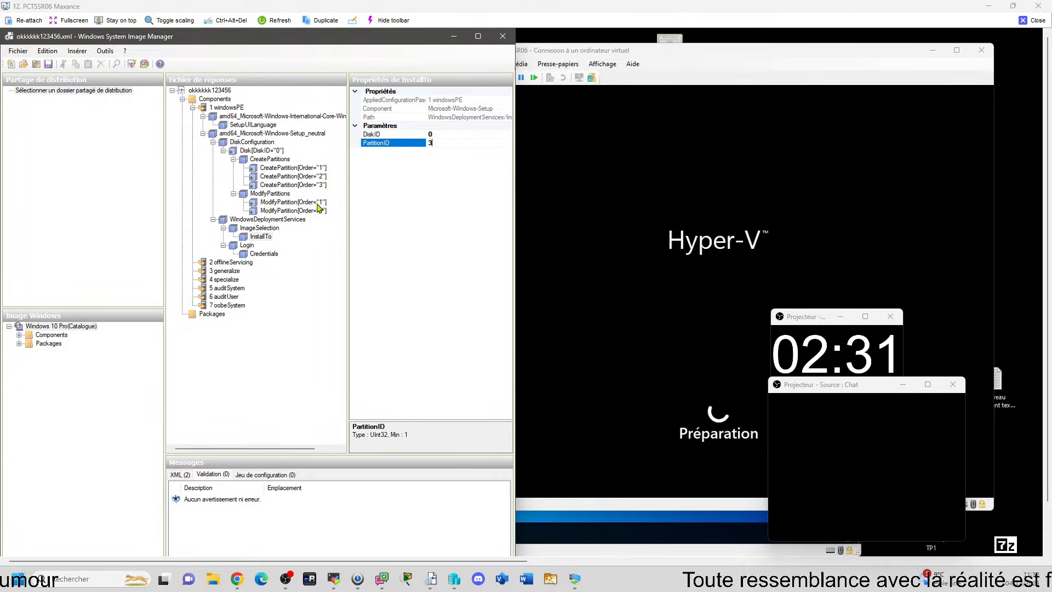
click(294, 185)
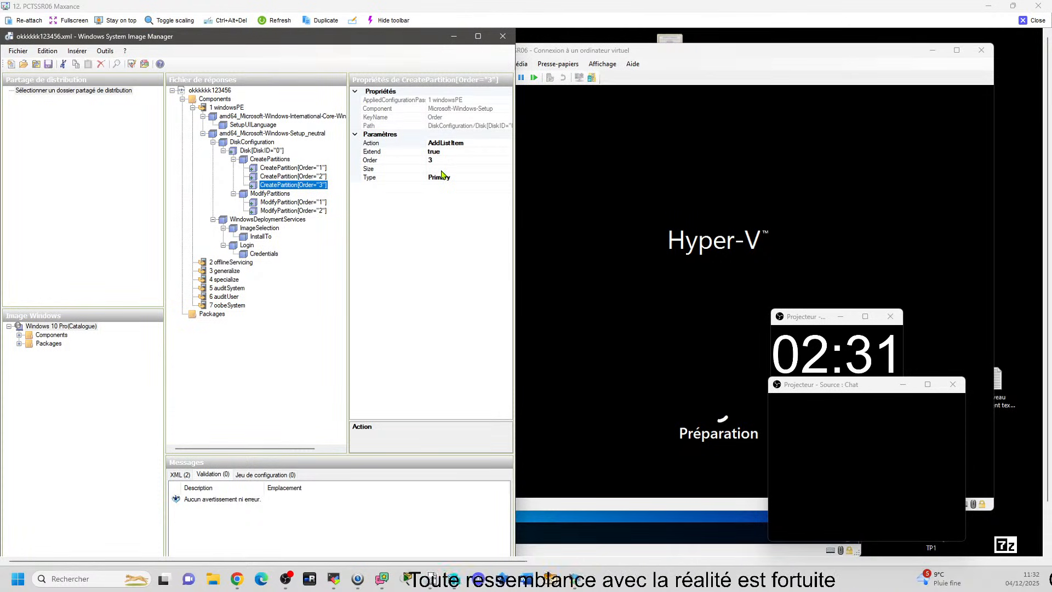
click(612, 190)
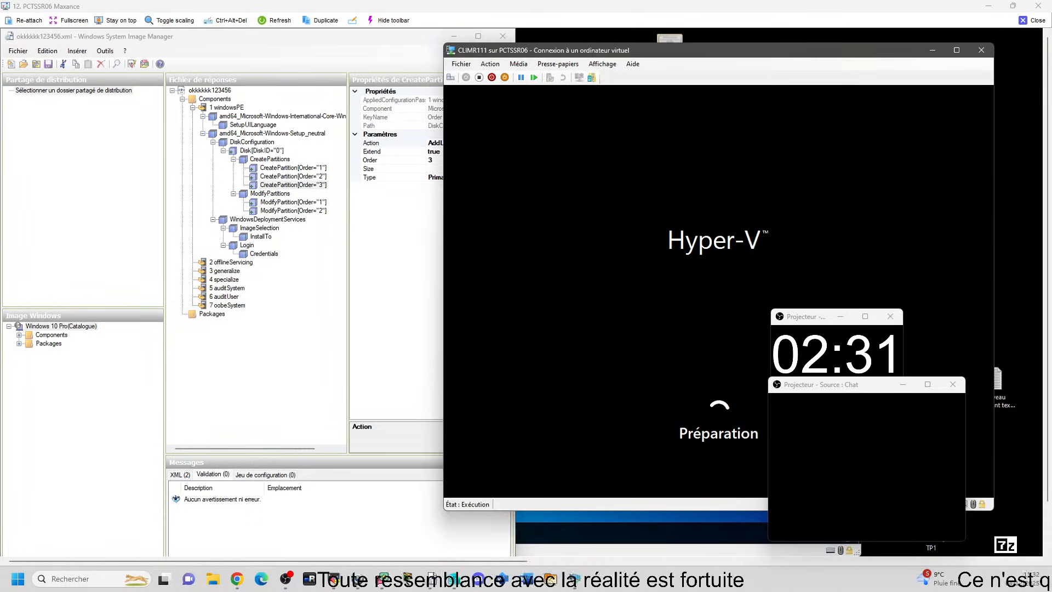
click(735, 544)
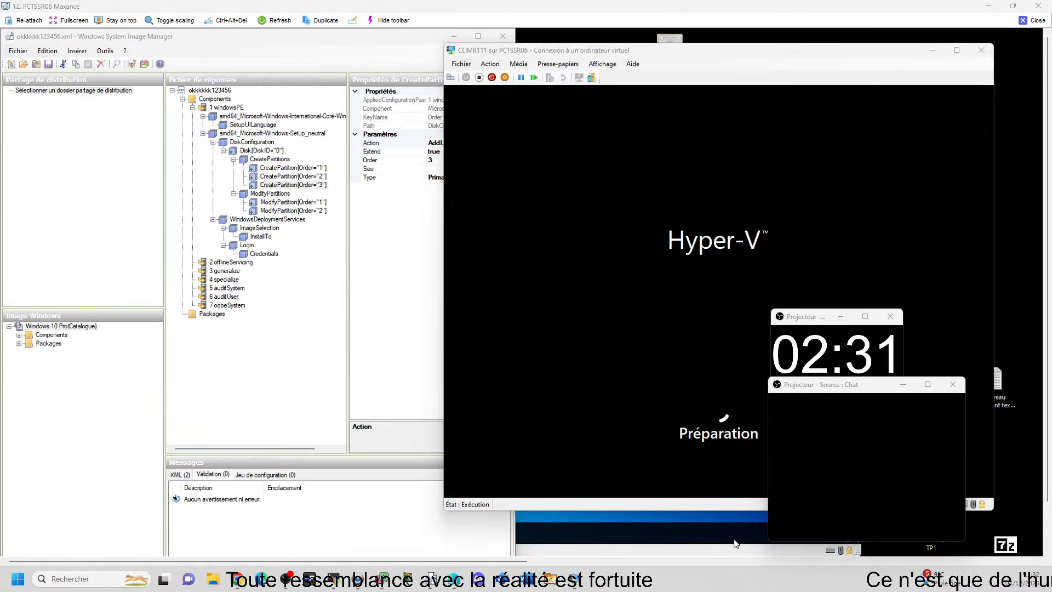
click(800, 95)
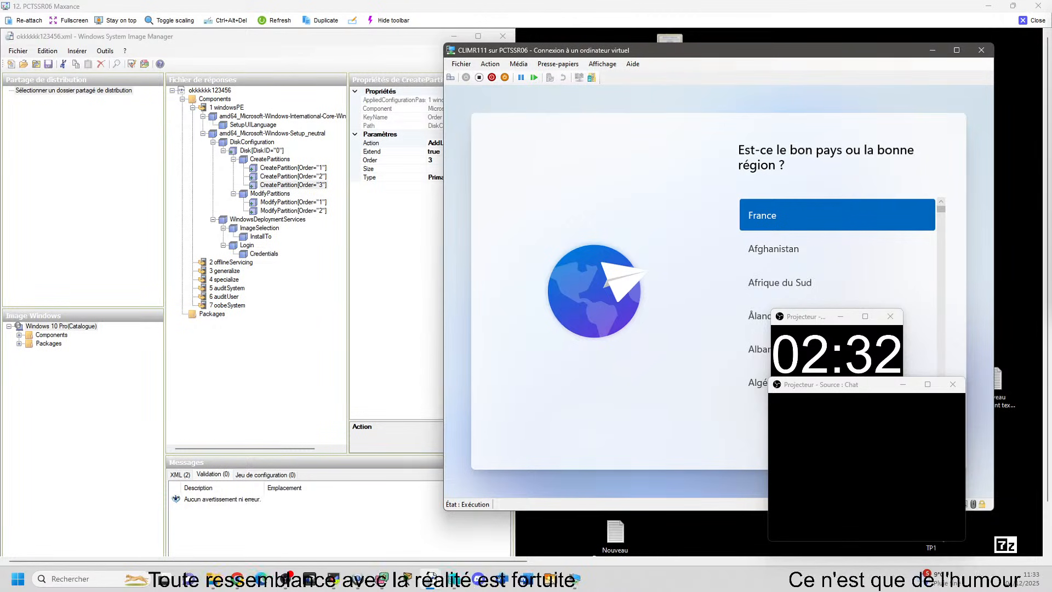
- Switch to Hyper-V Manager and turn off the CLIMR111 virtual machine
key(alt+Tab)
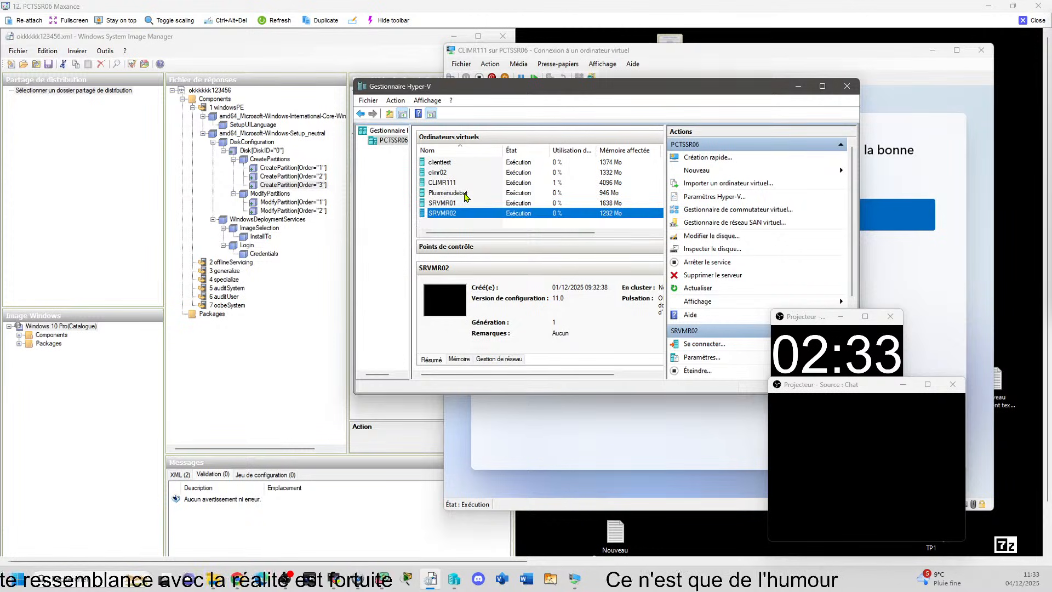
right_click(463, 185)
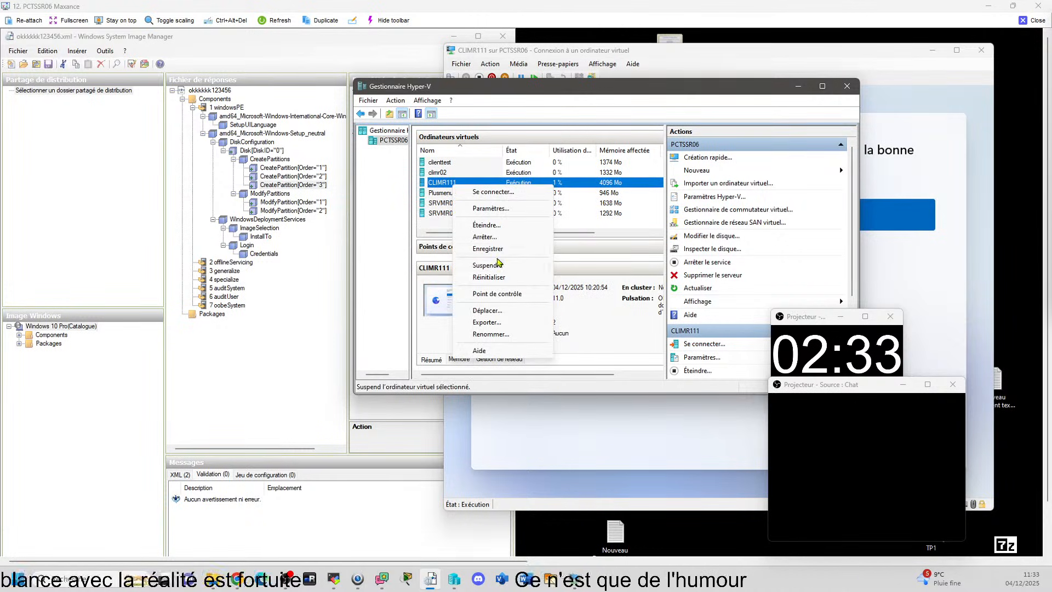
click(486, 225)
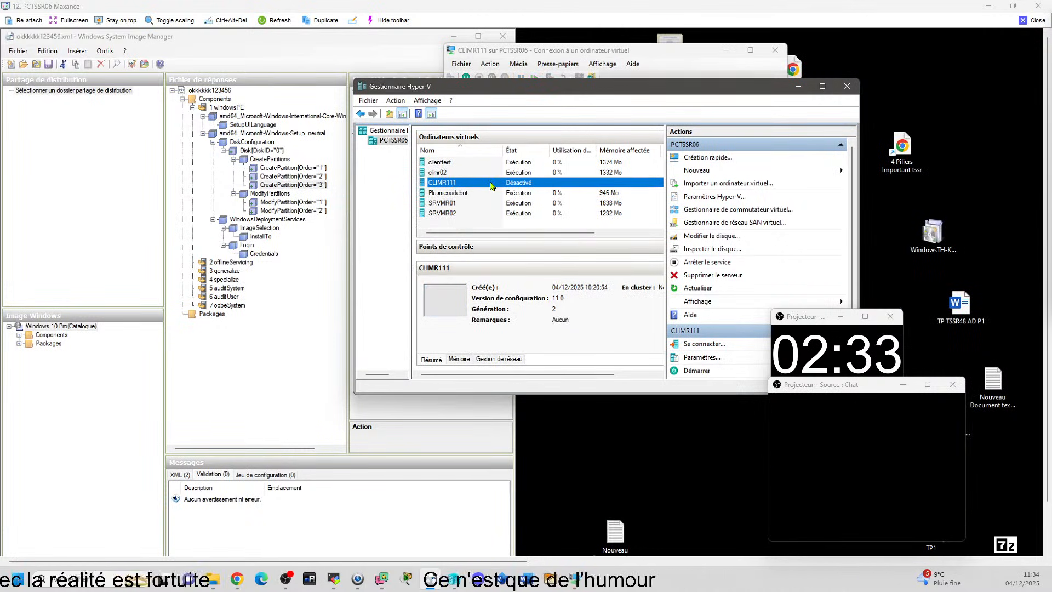
click(473, 227)
- Configure a new virtual machine named CLIMR123 as Generation 2 with 4096 MB of memory, connected to the VSWITCH-PRIV01 network
click(790, 171)
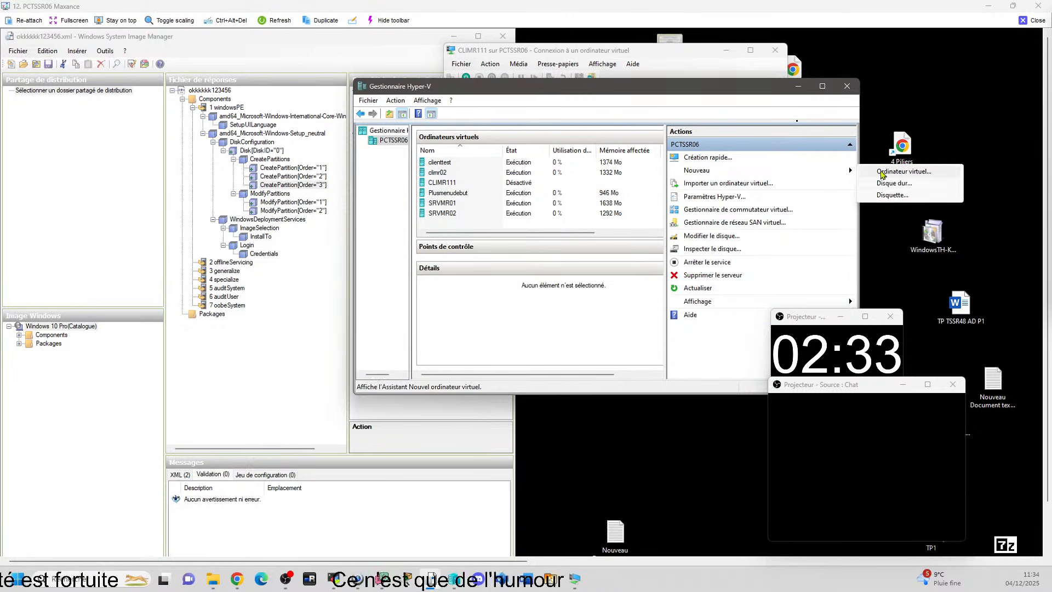
click(883, 172)
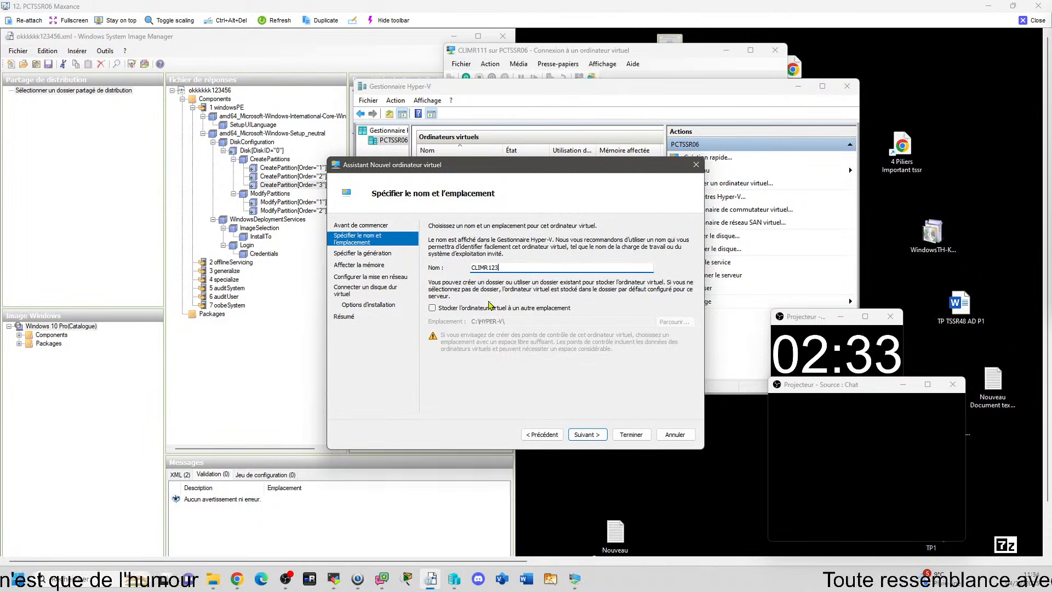
click(362, 255)
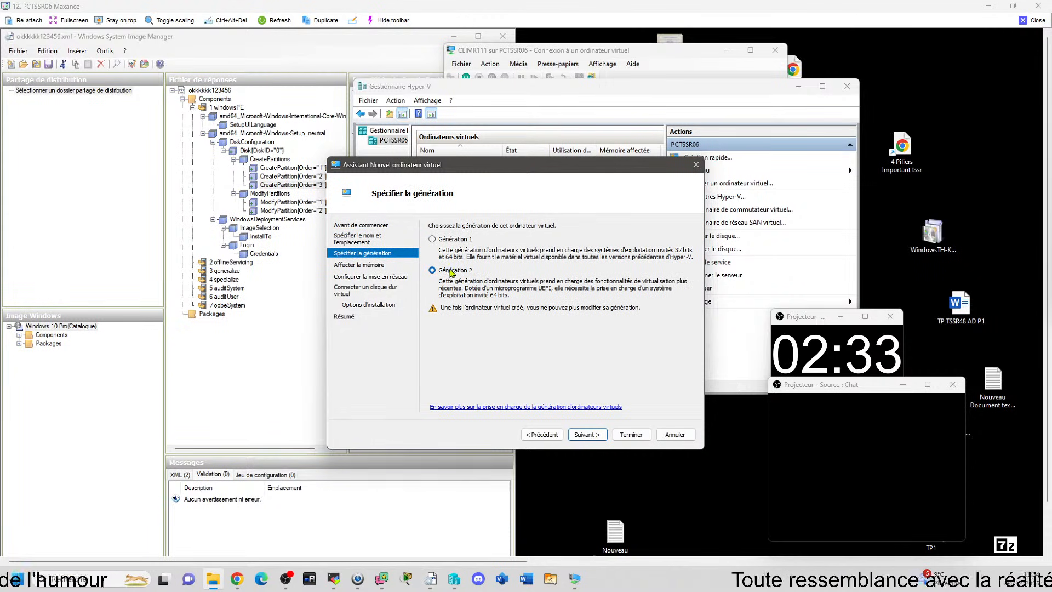
click(378, 265)
click(379, 277)
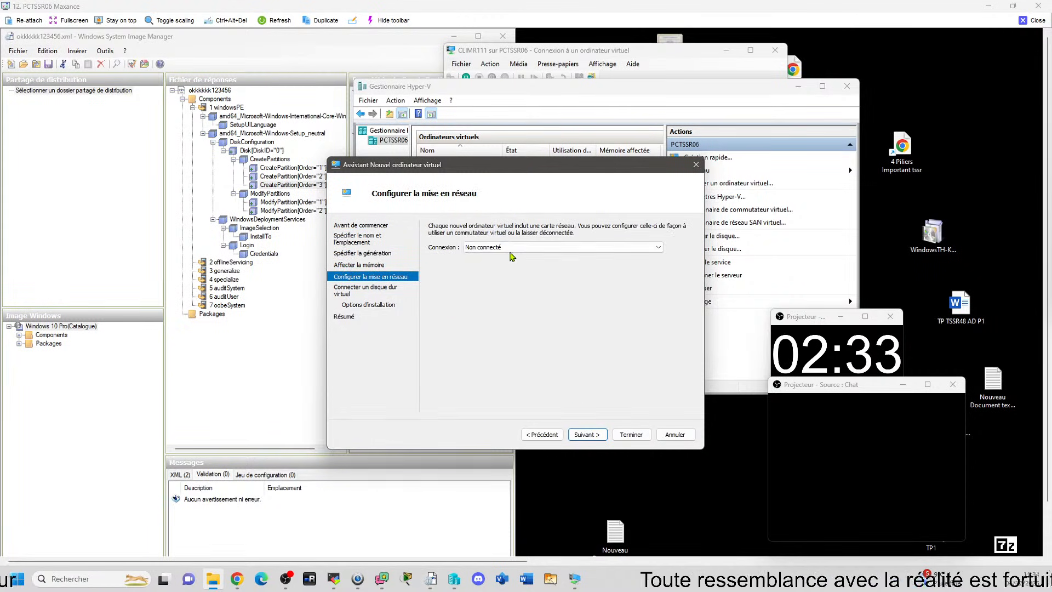
click(513, 247)
click(513, 278)
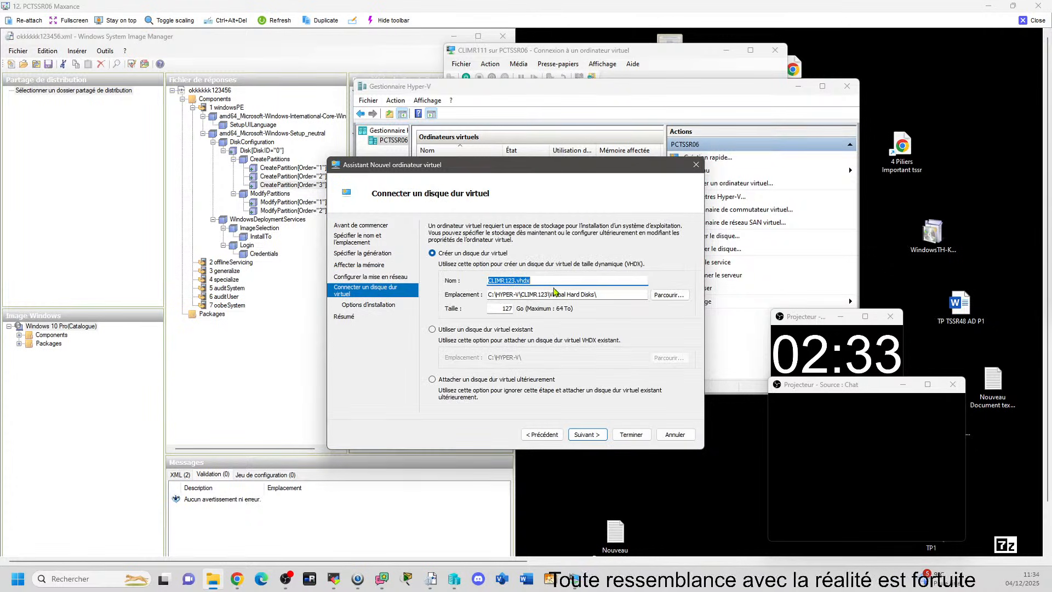
- Set the operating system to install from a network installation server and finish creating CLIMR123
click(404, 309)
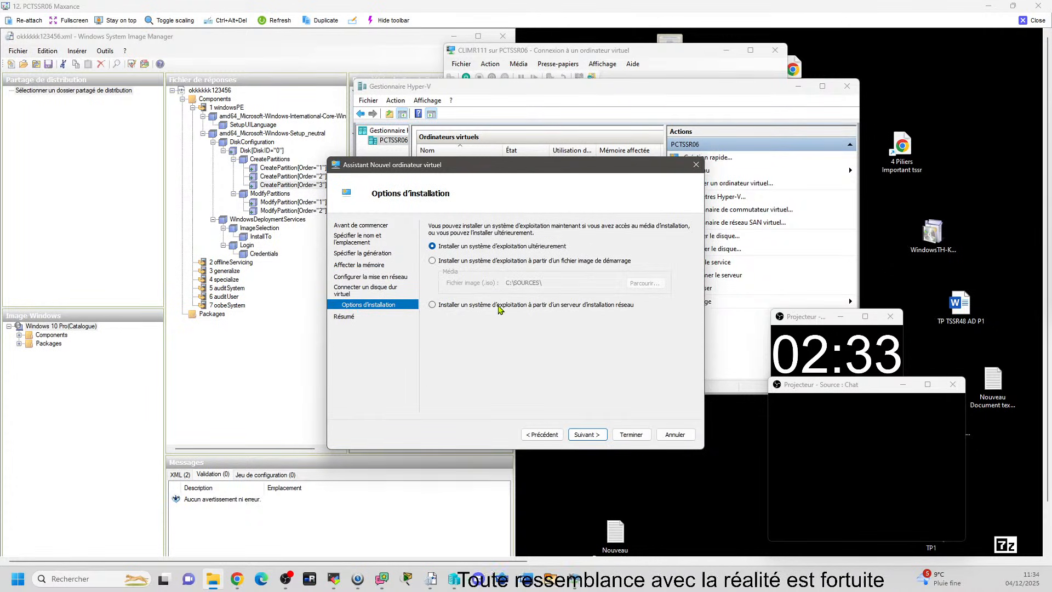
click(598, 434)
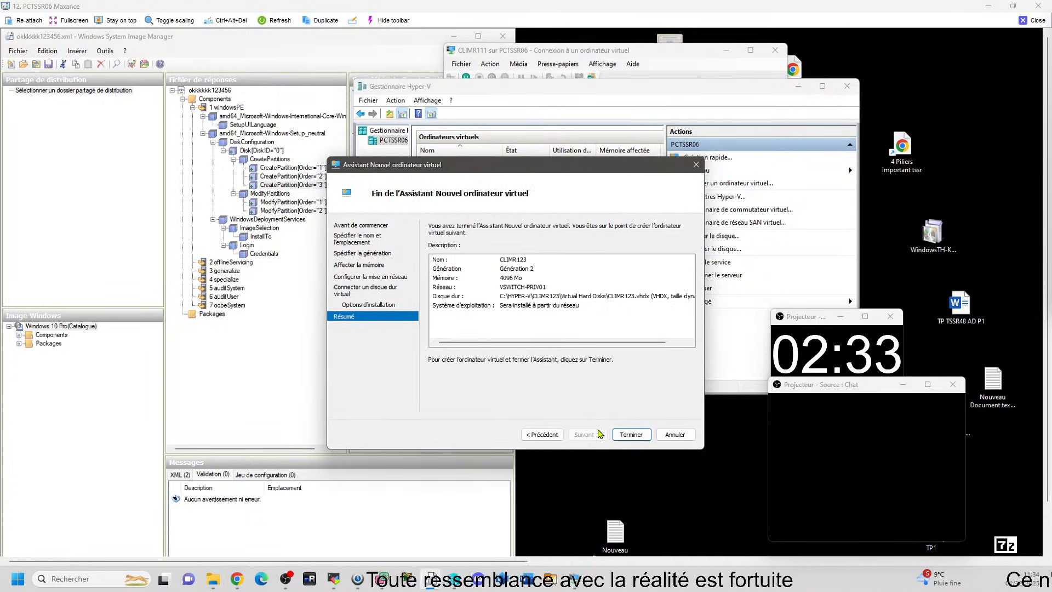
click(631, 434)
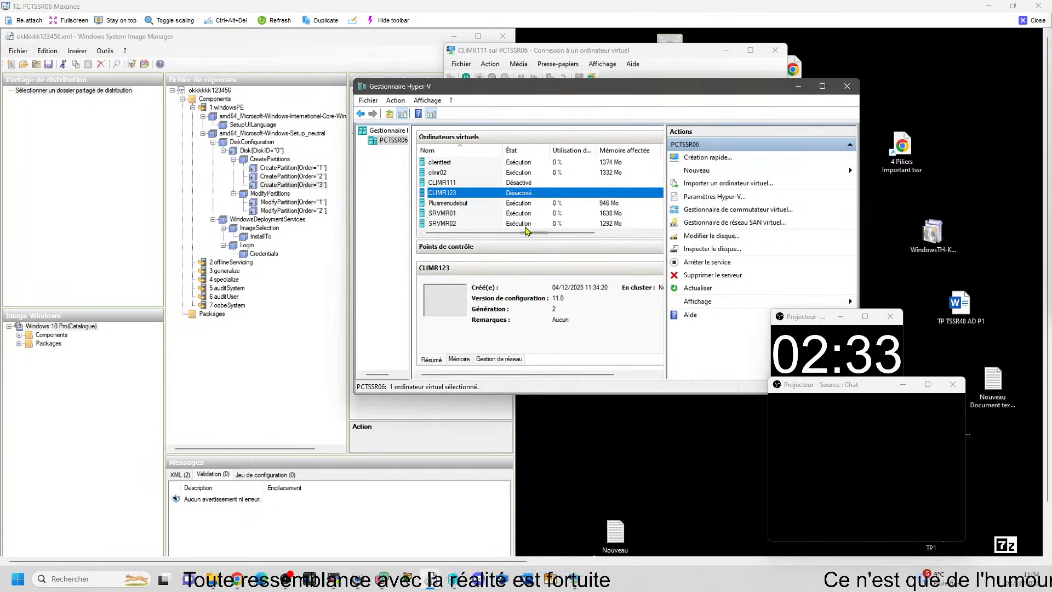
- In CLIMR123's settings, disable checkpoints and set the number of virtual processors to 4
right_click(511, 194)
click(548, 218)
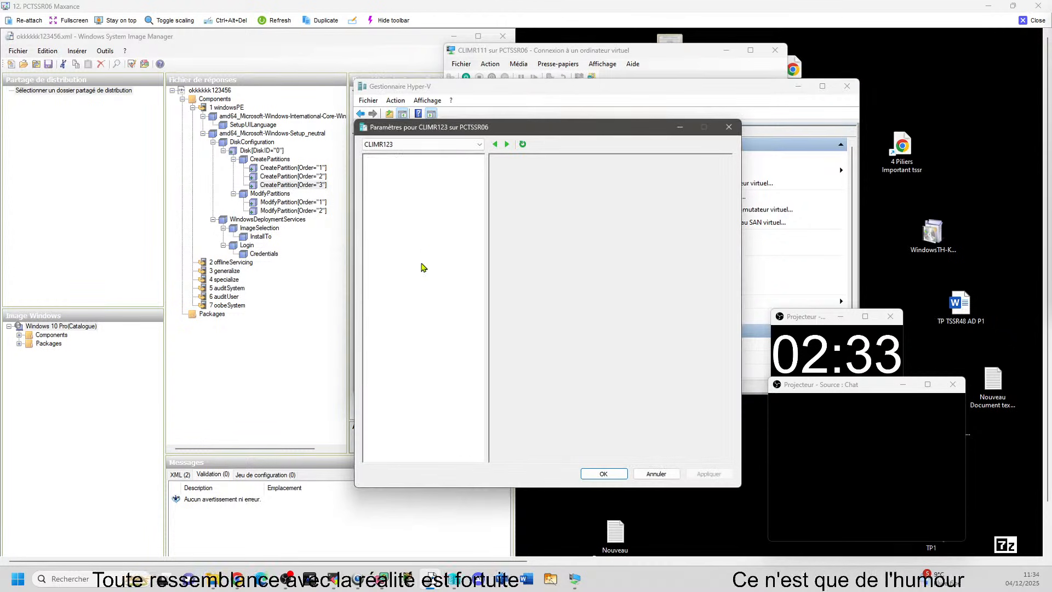
click(409, 340)
click(501, 202)
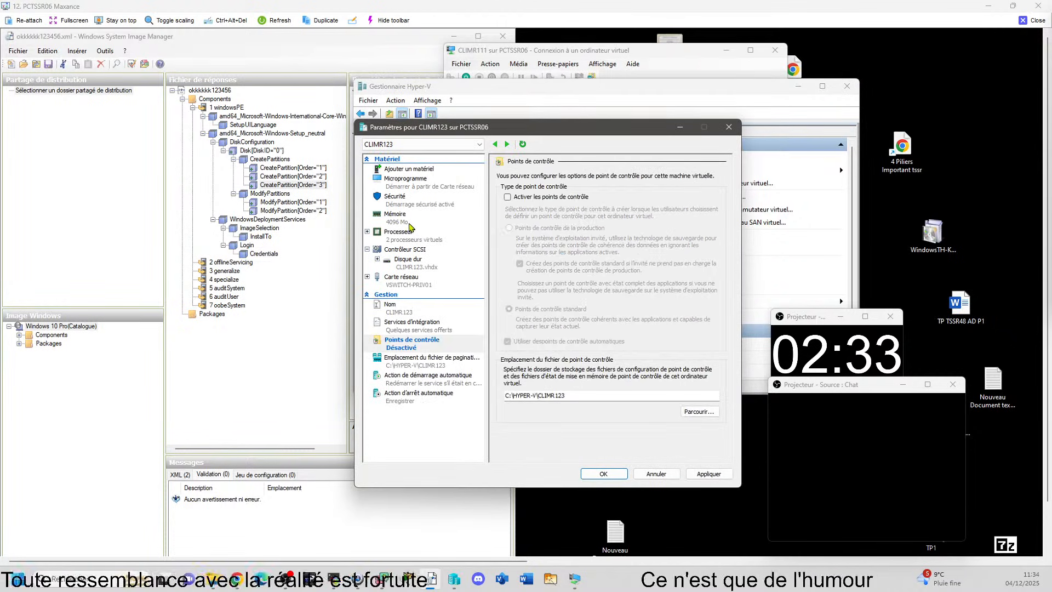
click(398, 232)
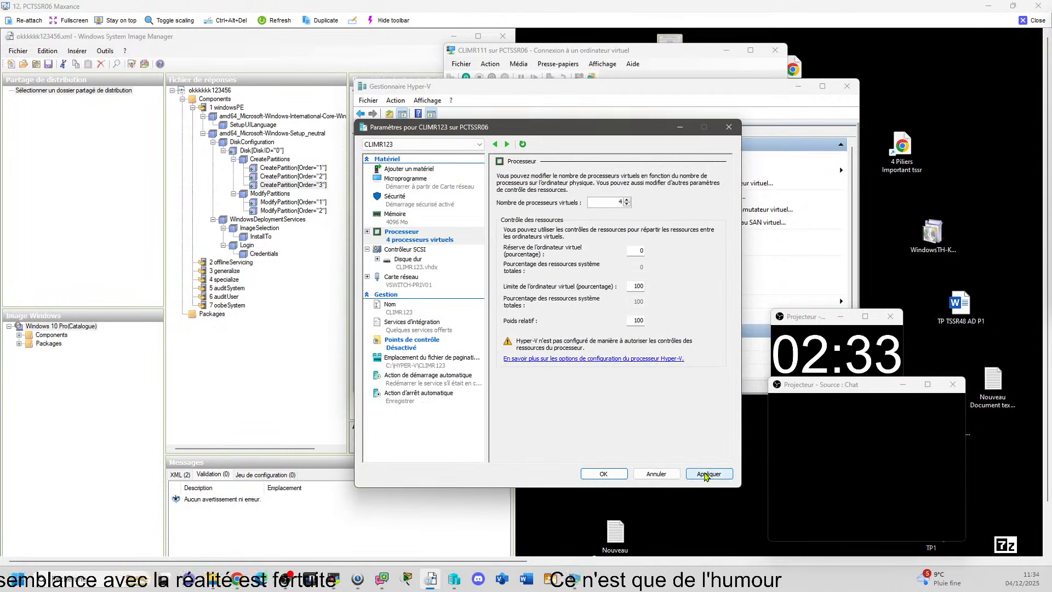
click(604, 474)
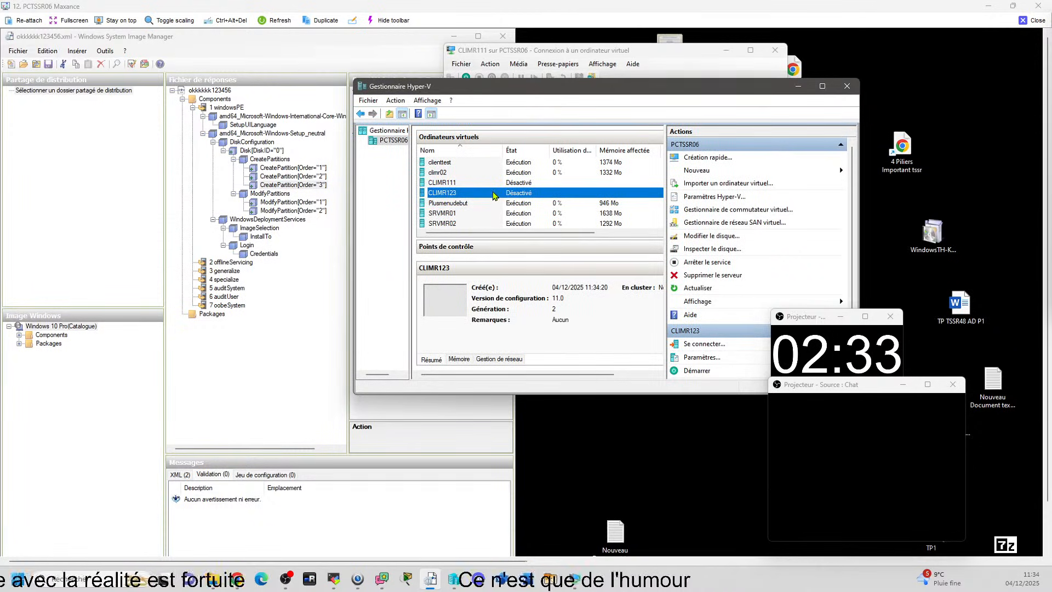
- Connect to CLIMR123, start it and boot from the network into the second boot entry, "installation windows"
double_click(493, 192)
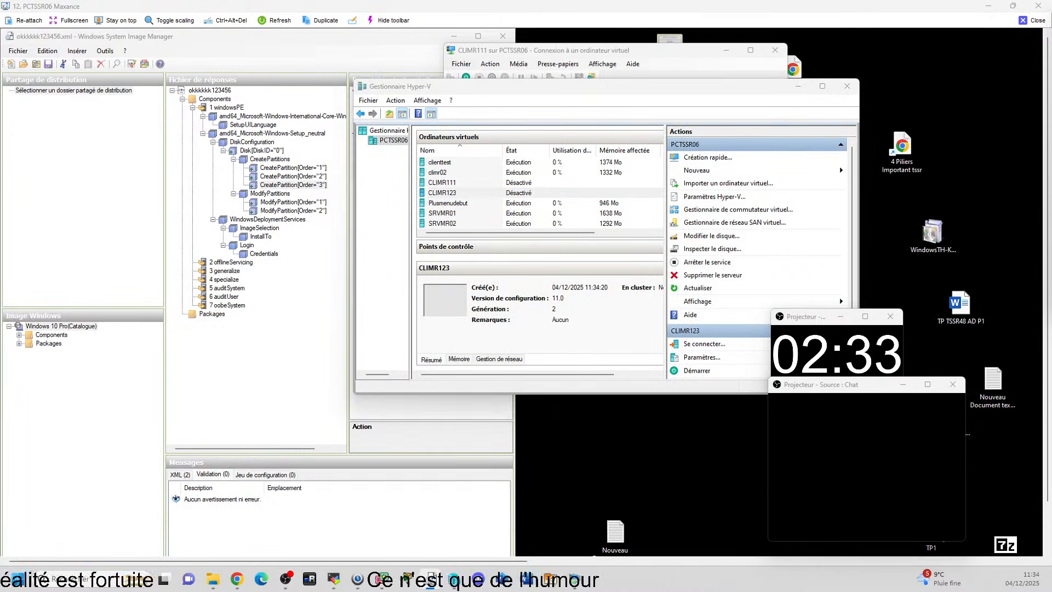
drag(1051, 91, 492, 120)
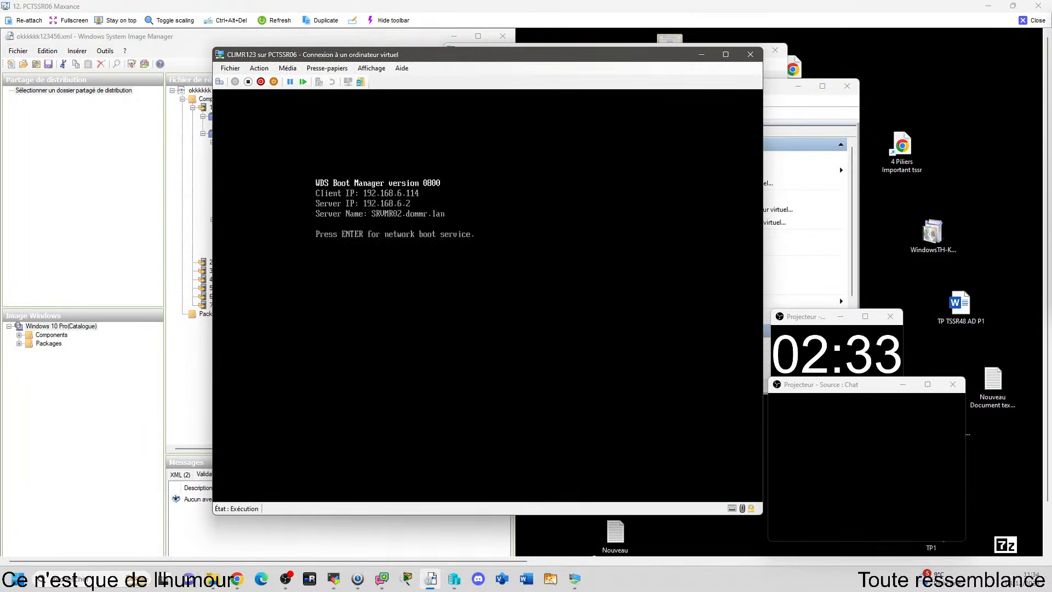
key(Return)
key(Down)
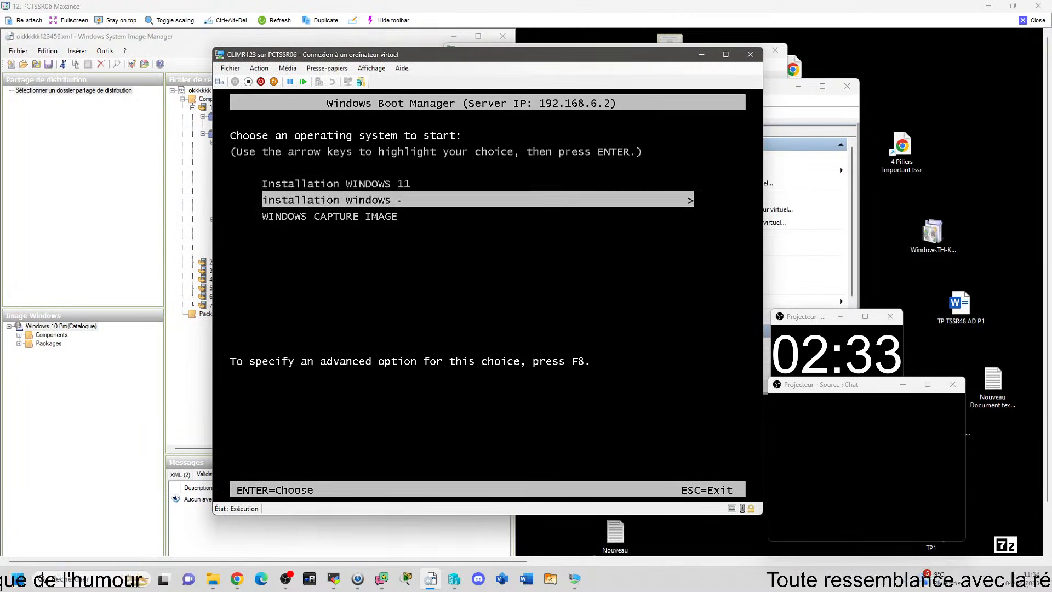
key(Return)
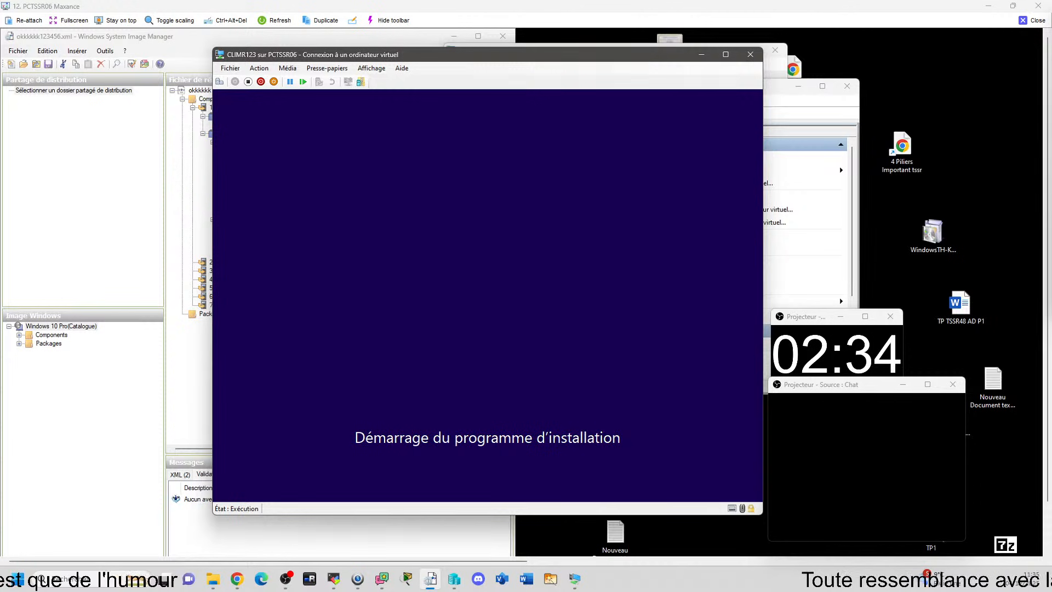
- Select the WINDOWS11OKAYMEC image as the operating system and start its installation on CLIMR123
key(Down)
key(Down)
key(Down)
key(Down)
key(Down)
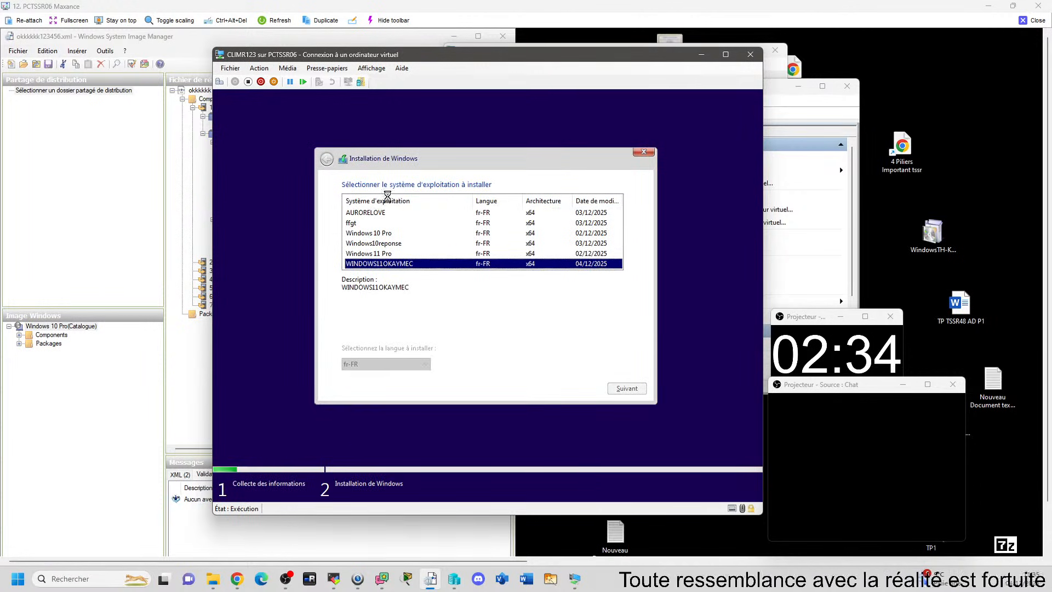
click(643, 387)
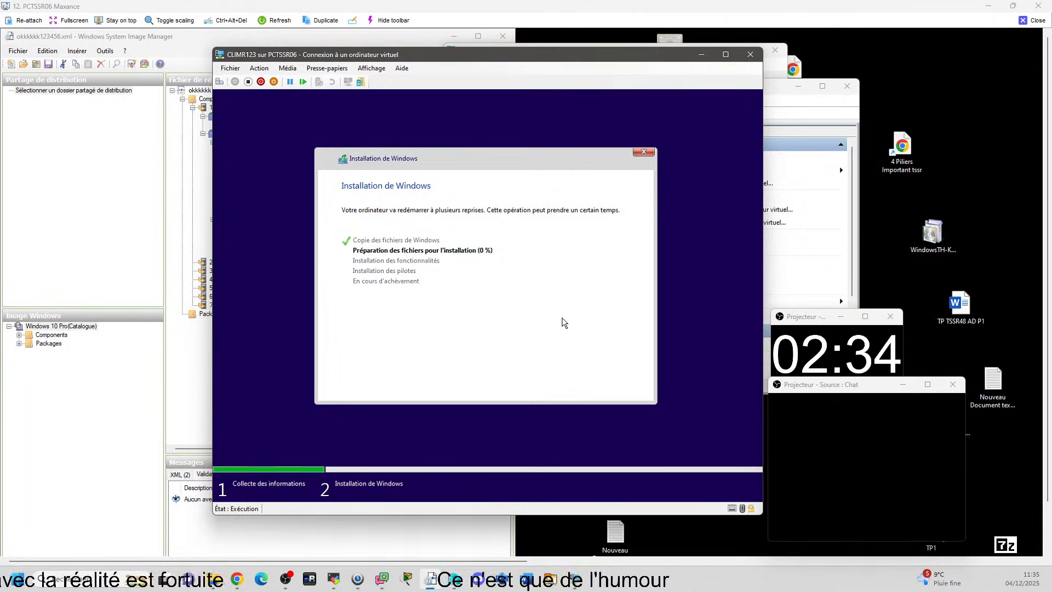
- Minimize the CLIMR123 and Hyper-V Manager windows, close the CLIMR111 connection, and reposition the Windows System Image Manager window
click(703, 57)
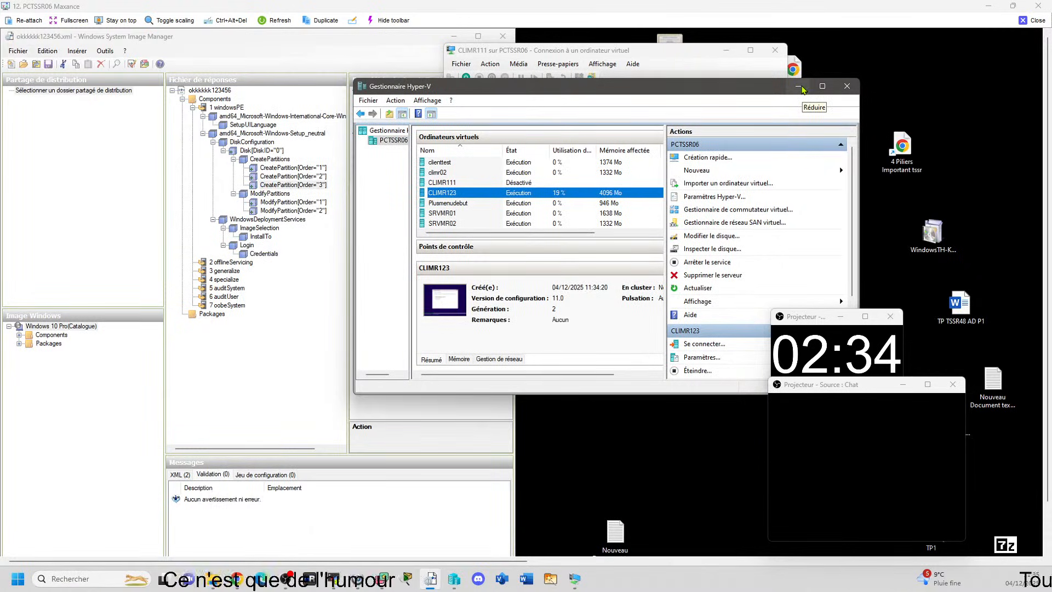
click(799, 87)
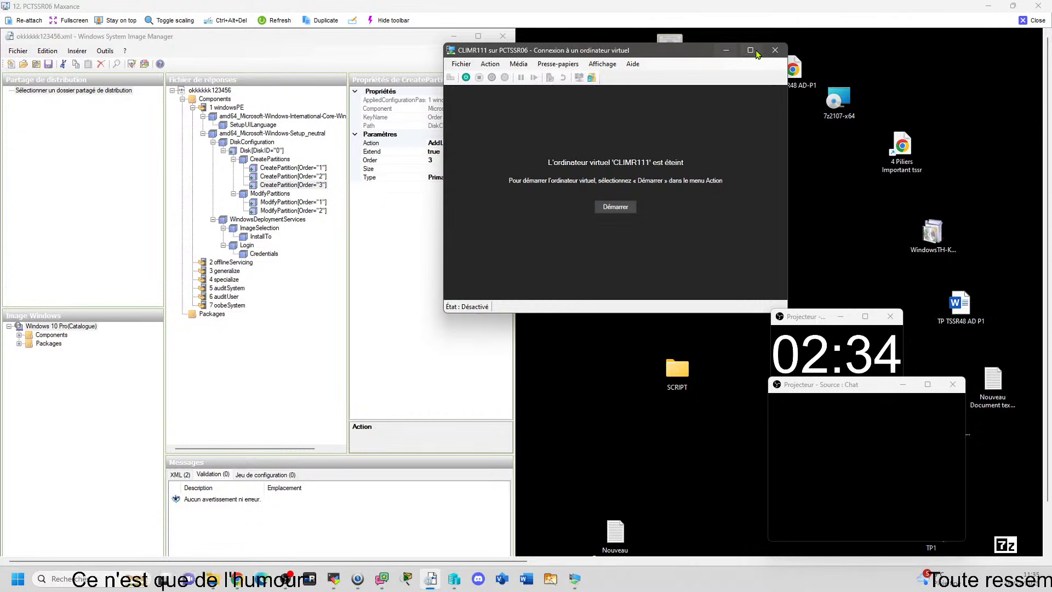
click(781, 50)
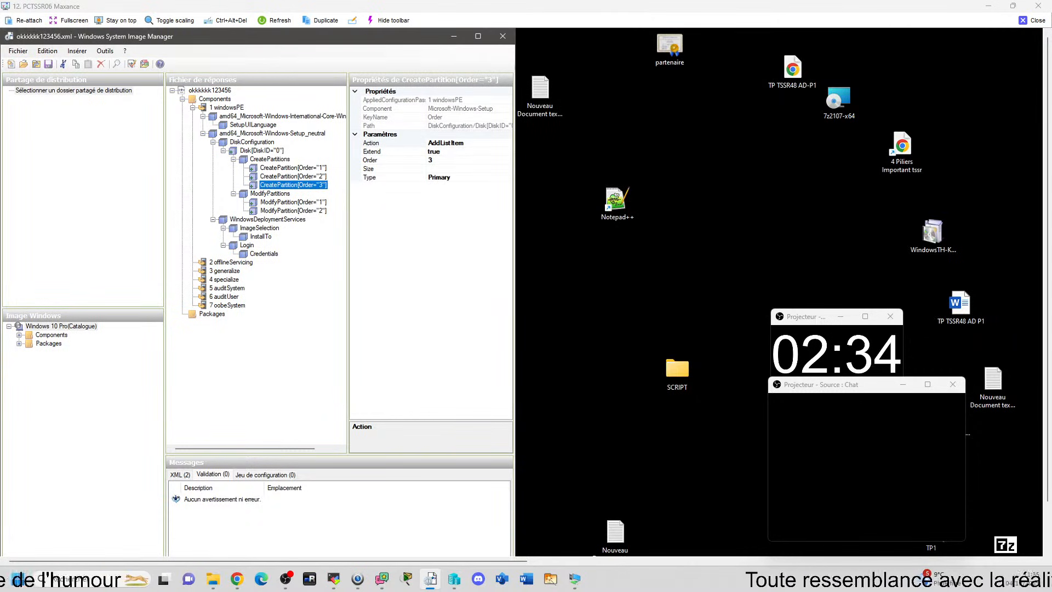
drag(307, 36, 509, 67)
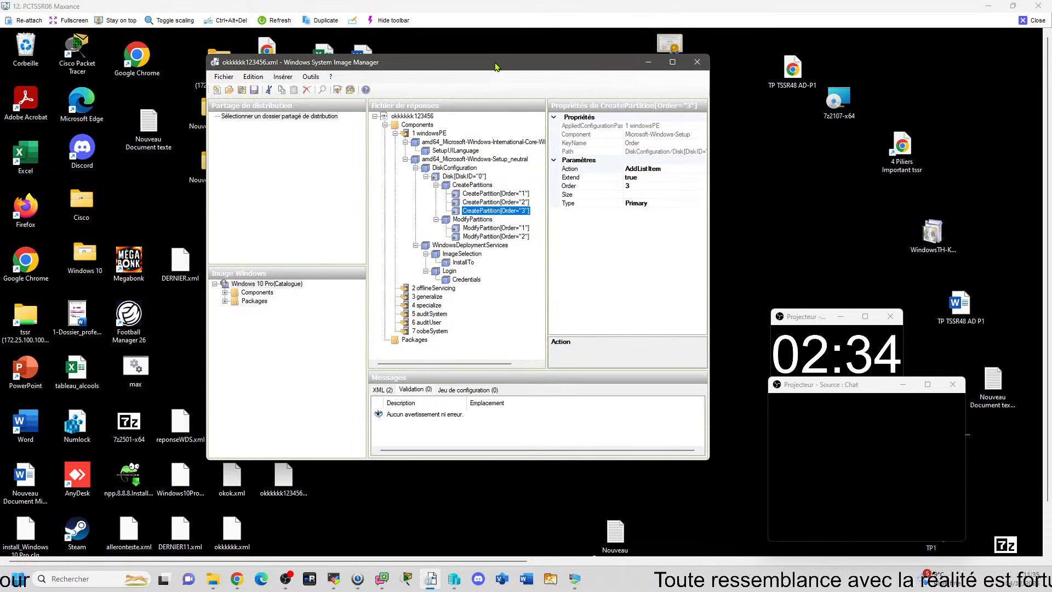
- In File Explorer, rename the desktop answer file okkkkkk123456.xml to XPEOK.xml and close the window
click(718, 557)
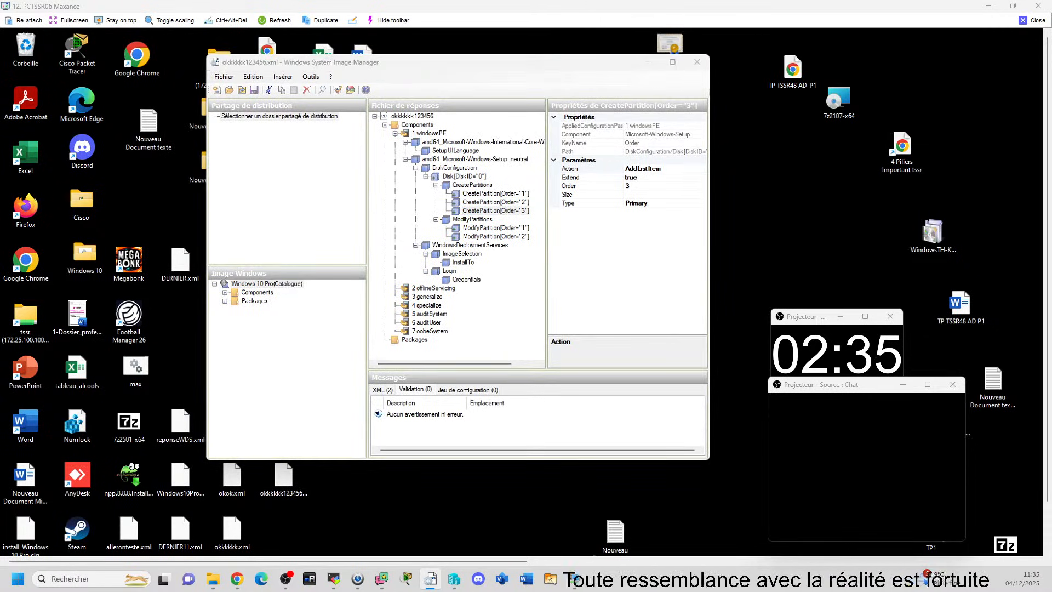
click(466, 532)
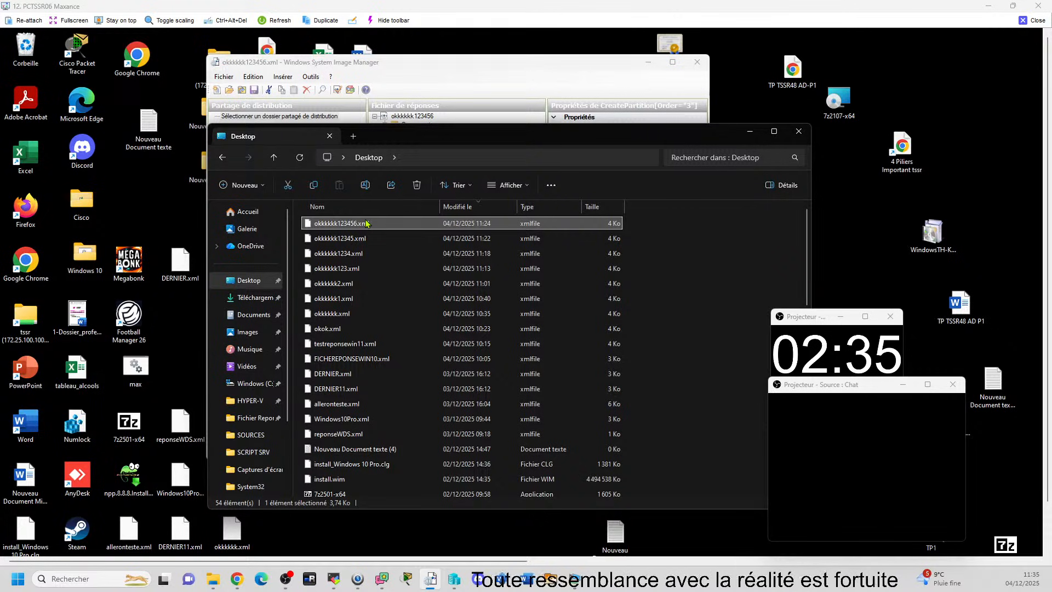
click(366, 223)
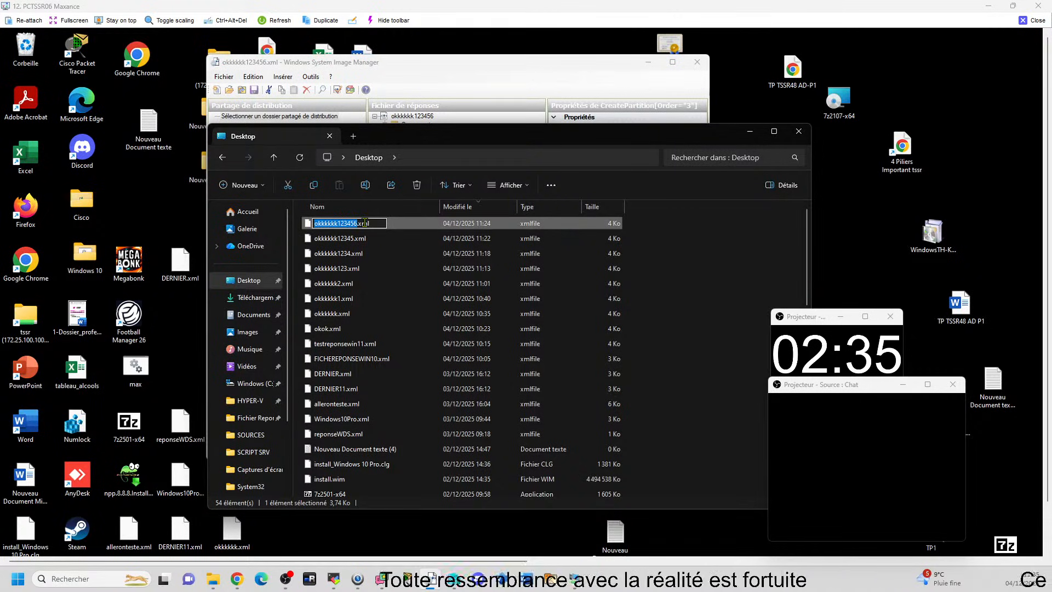
text(XPEOK)
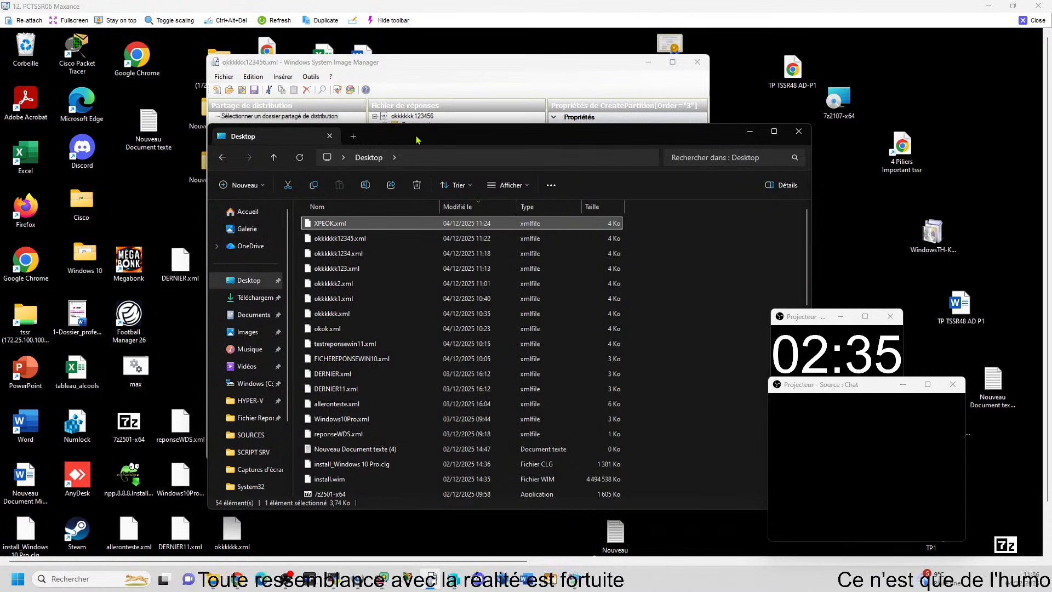
drag(445, 137, 633, 206)
click(942, 204)
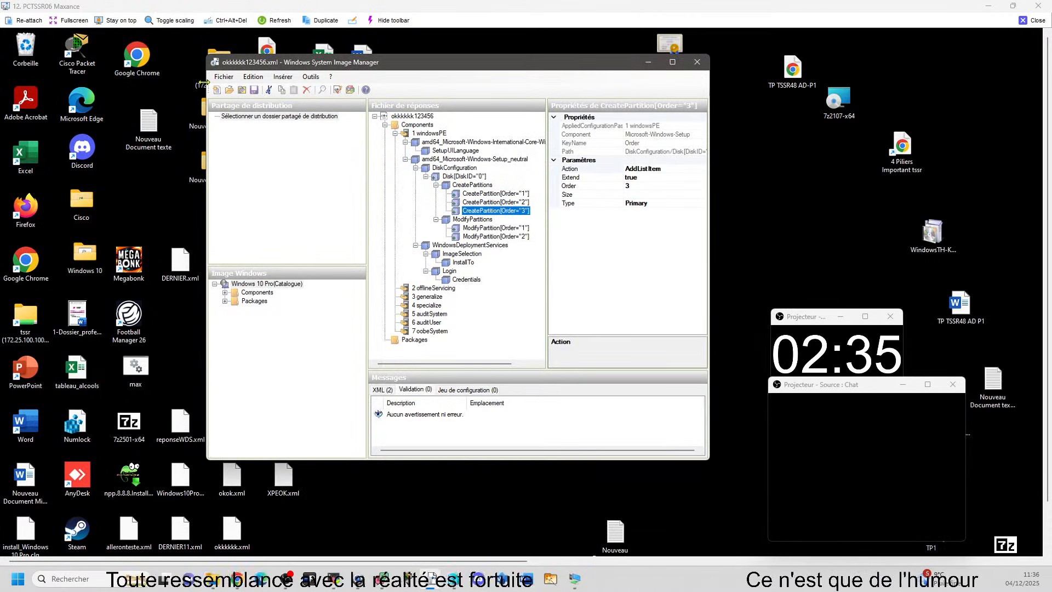
- Bring up the File Explorer window containing FDRWPE&OOBEW11.xml and move it clear of Windows System Image Manager
click(224, 76)
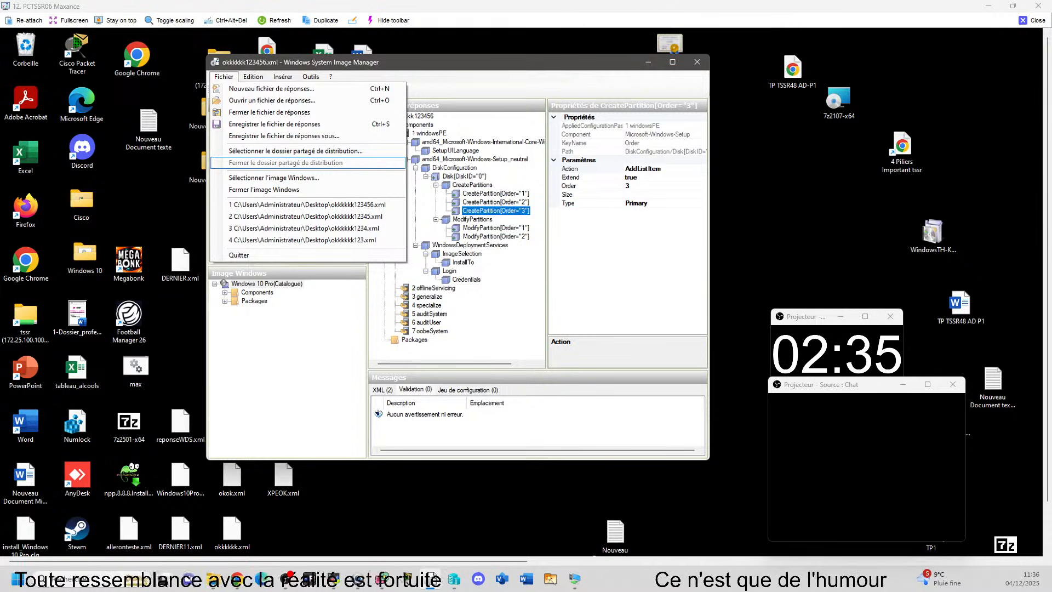
click(505, 580)
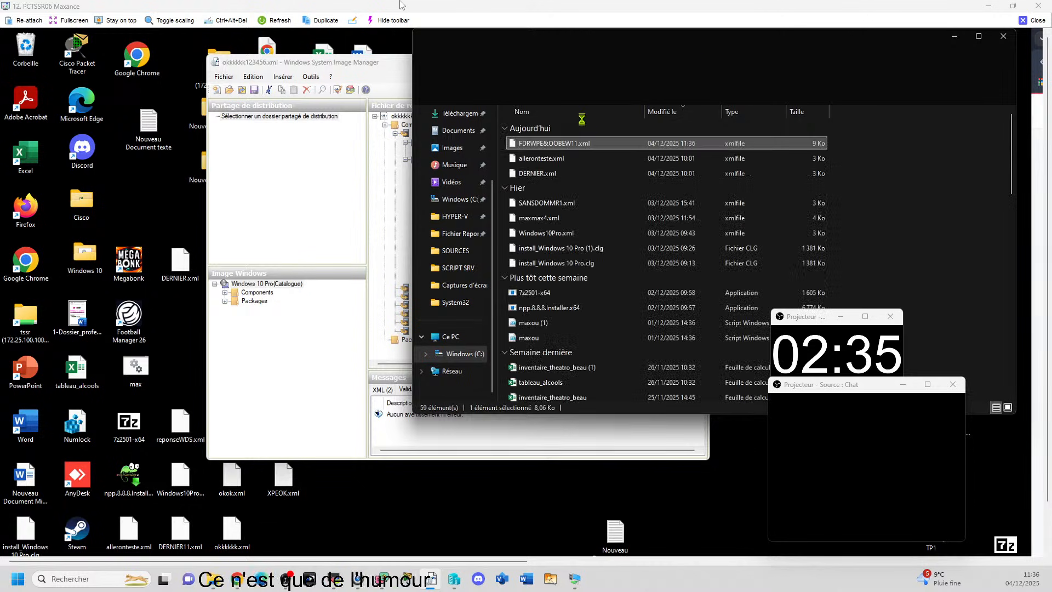
drag(604, 44, 1042, 85)
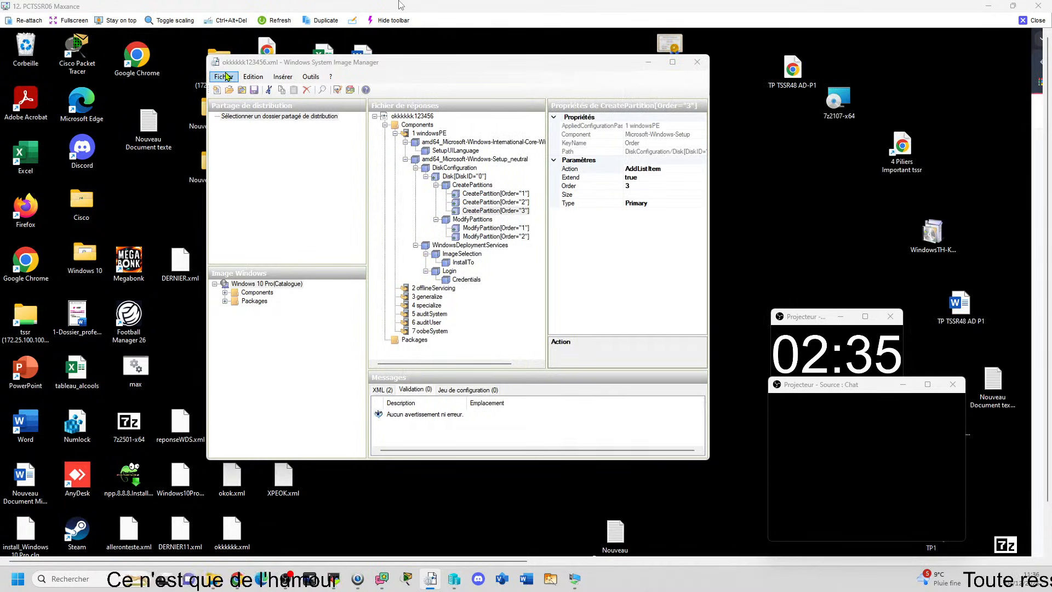
- Open the answer file FDRWPE&OOBEW11.xml from Téléchargements and associate it with the Windows 10 Pro catalogue image
click(228, 79)
click(229, 80)
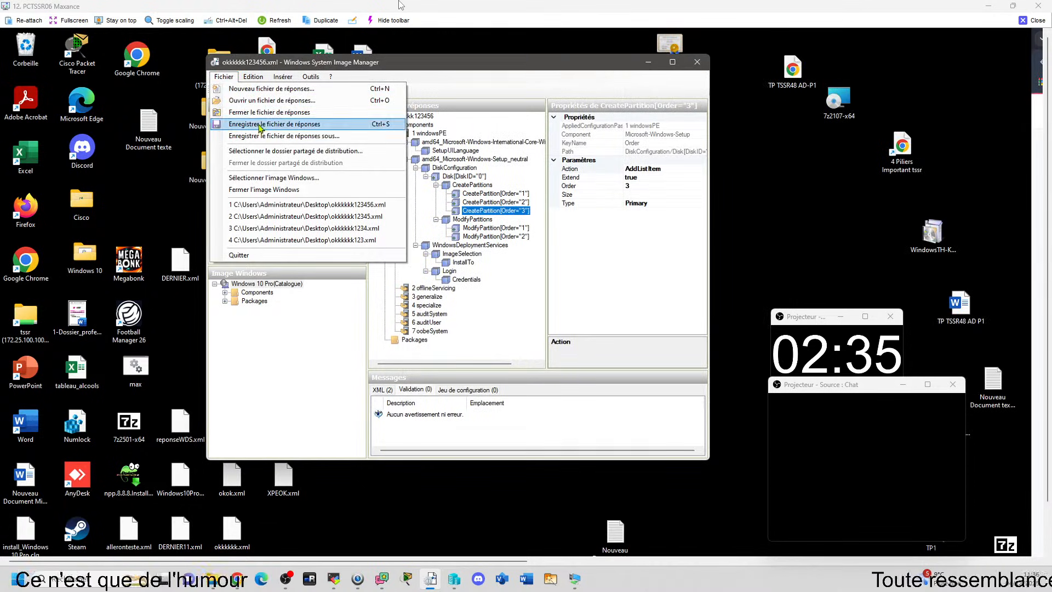
click(265, 103)
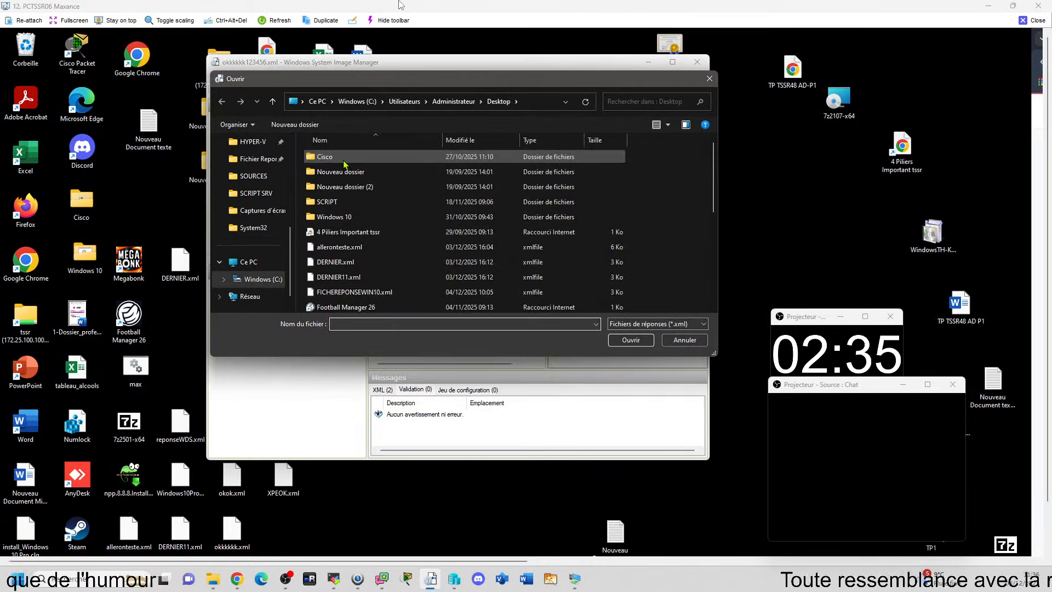
click(487, 139)
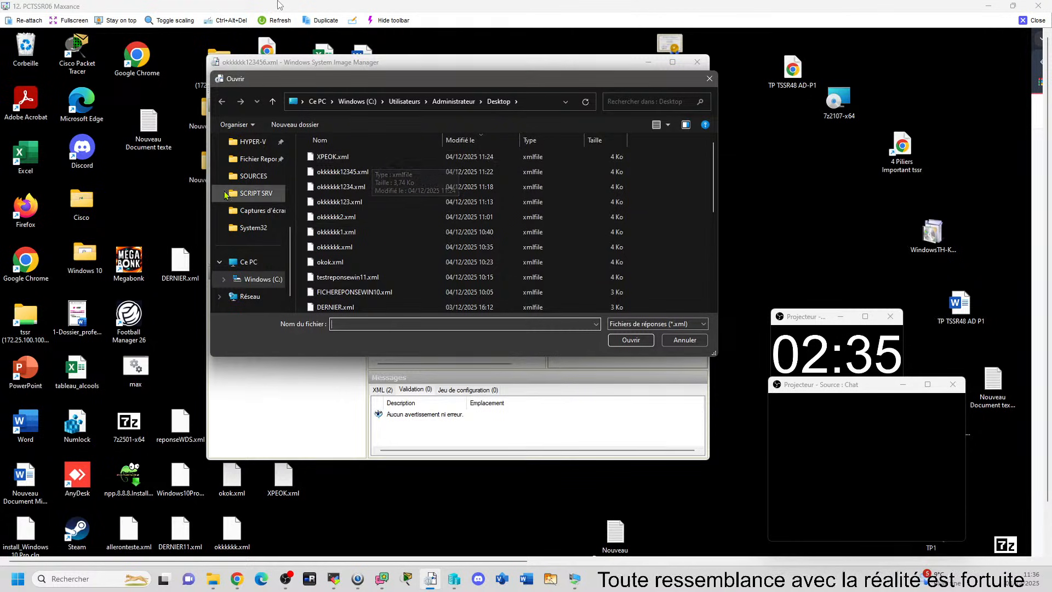
scroll(257, 241, up, 5)
click(270, 248)
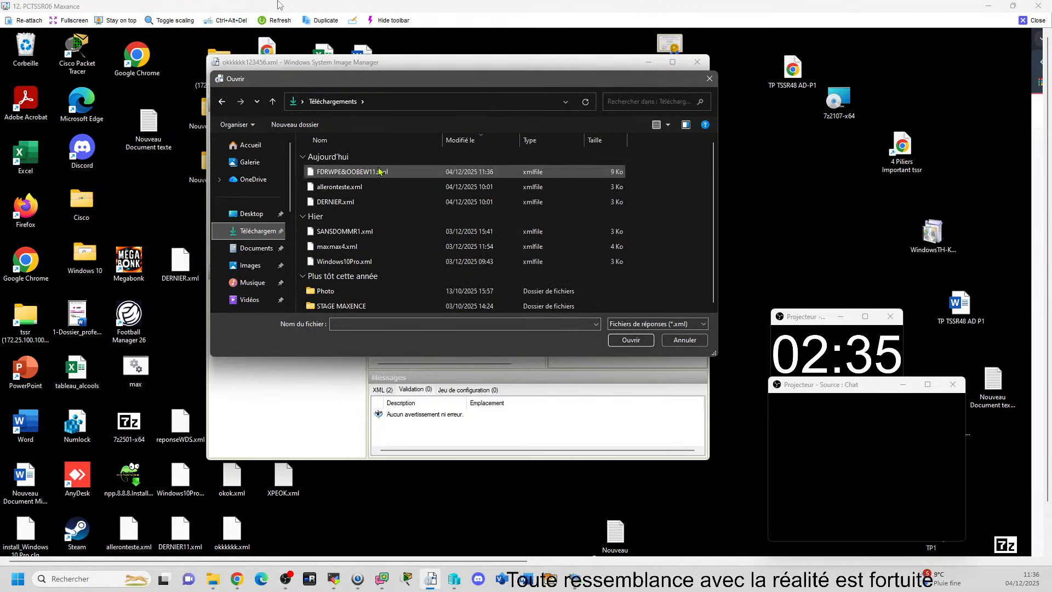
double_click(359, 171)
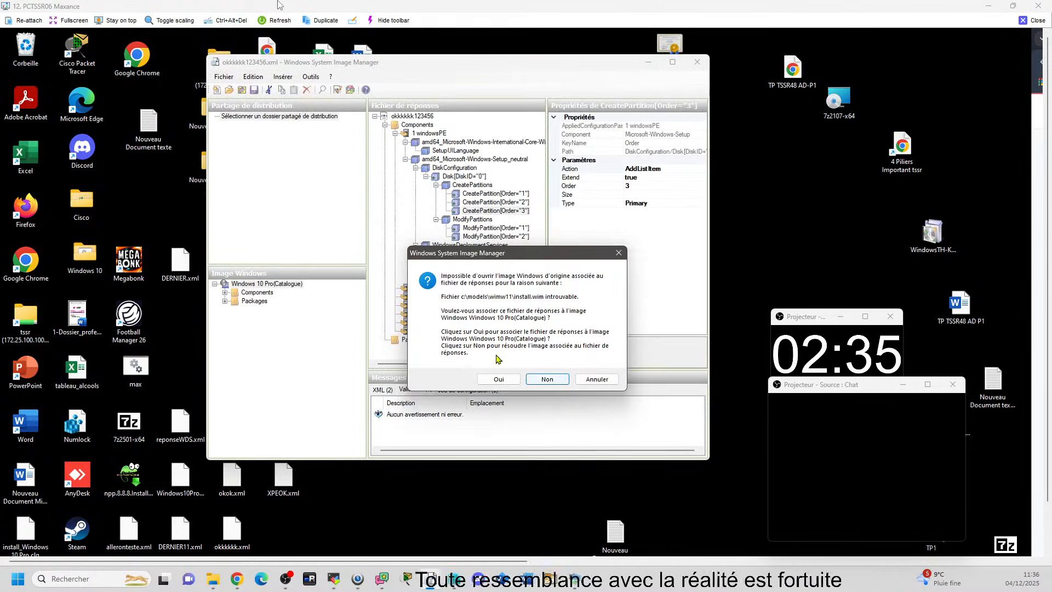
click(499, 379)
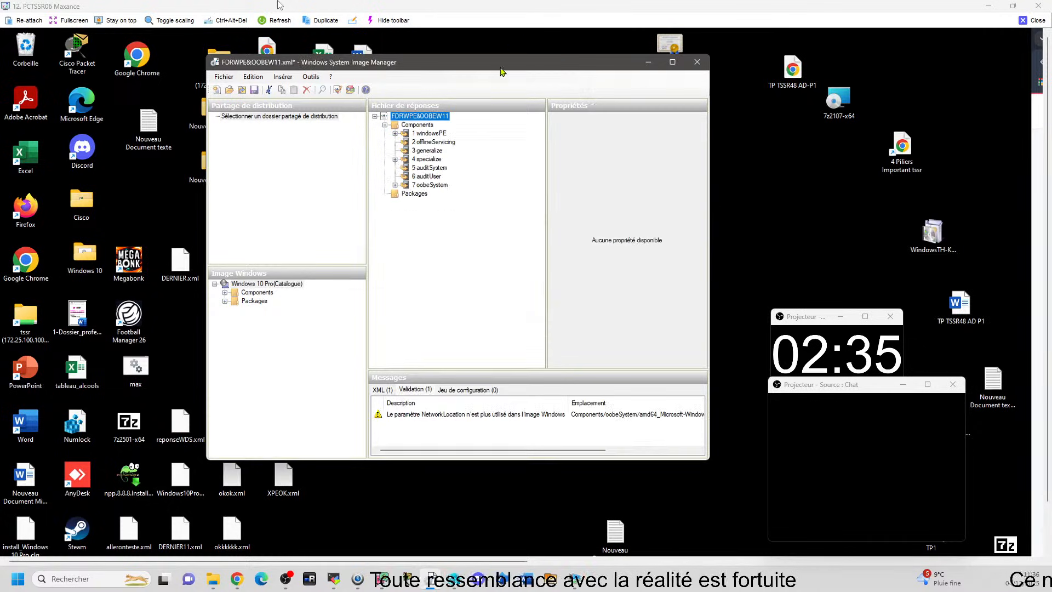
- Delete the Microsoft-Windows-Setup and International-Core-WinPE components from the 1 windowsPE pass
double_click(429, 134)
click(430, 144)
key(Delete)
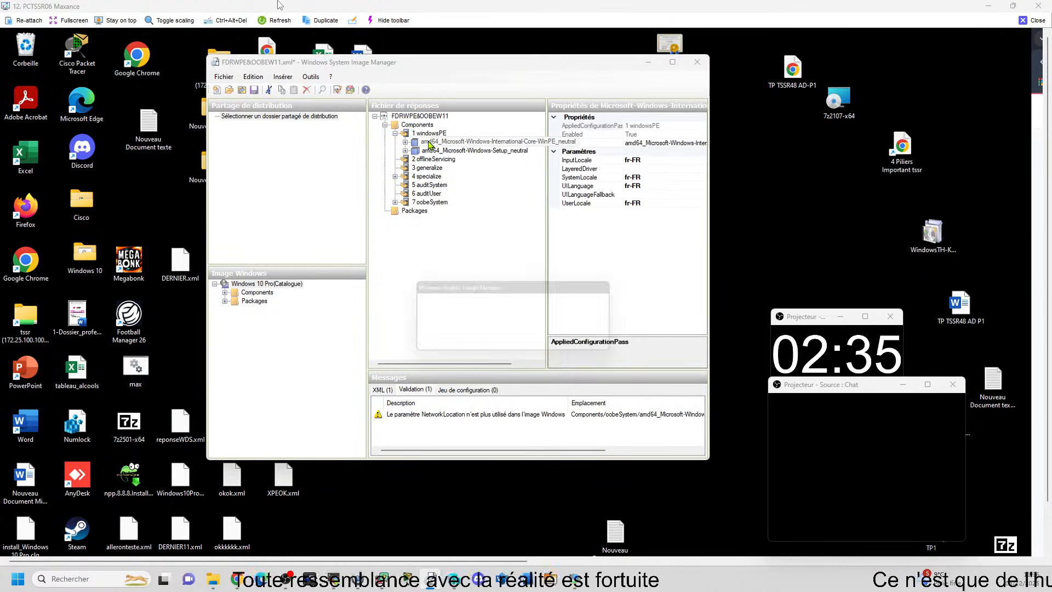
key(Return)
click(459, 151)
key(Delete)
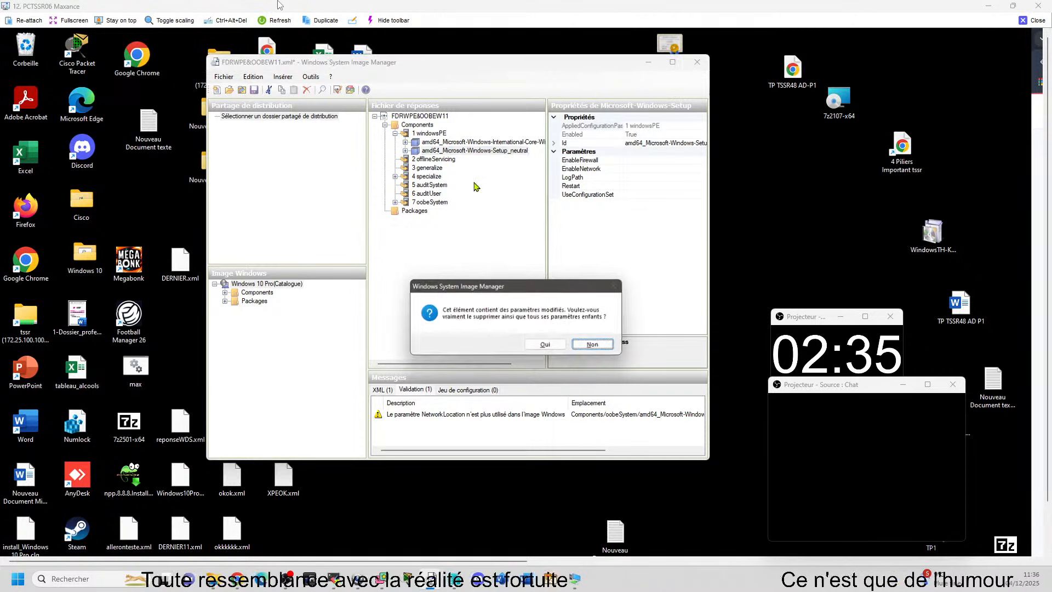
key(Return)
click(442, 142)
key(Delete)
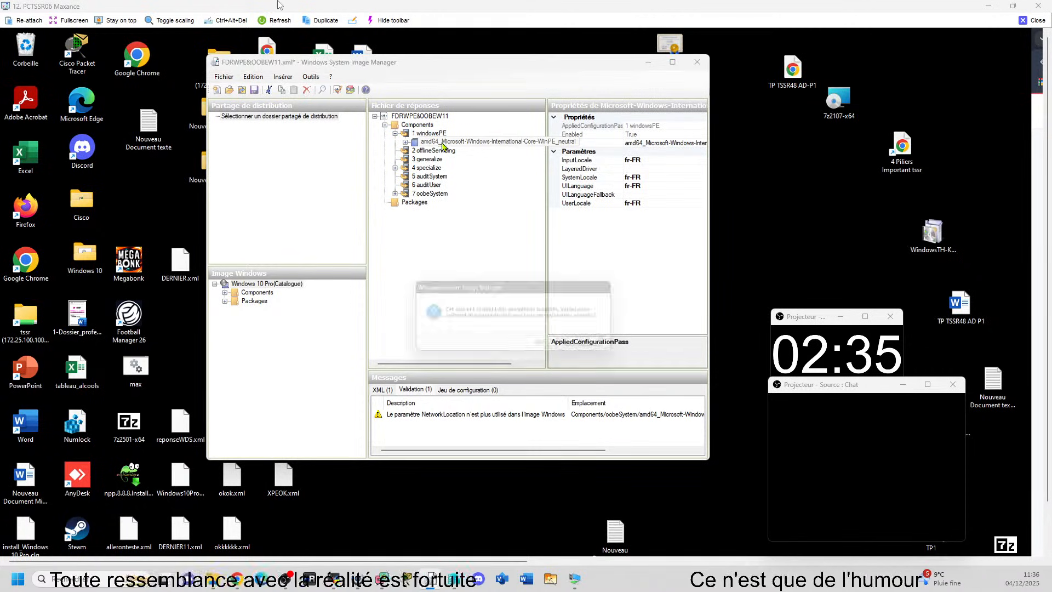
key(Return)
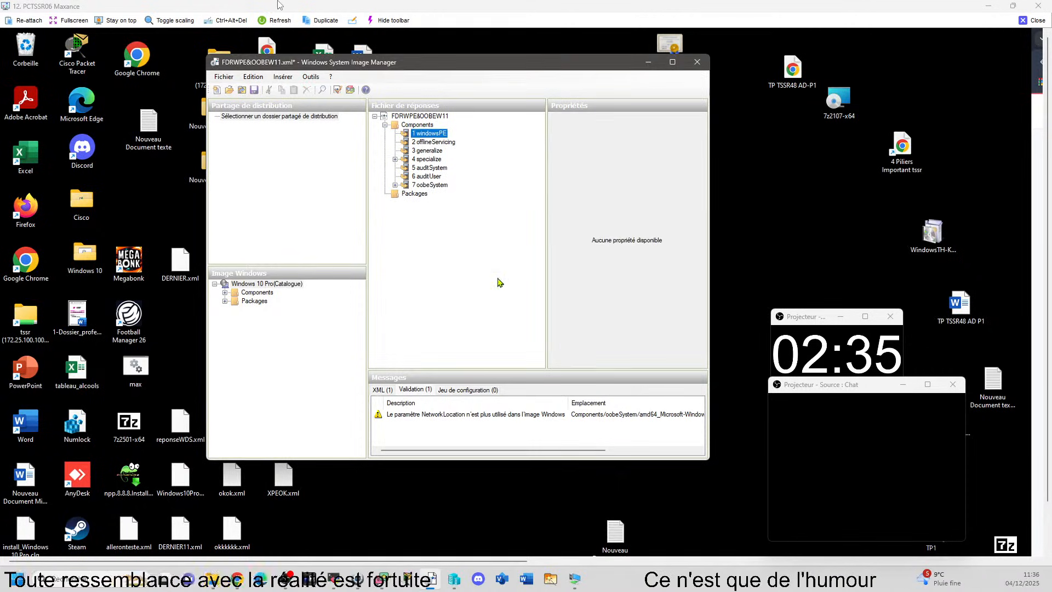
- Expand the Shell-Setup component in the 7 oobeSystem pass and close Windows System Image Manager
click(395, 185)
click(416, 193)
click(406, 203)
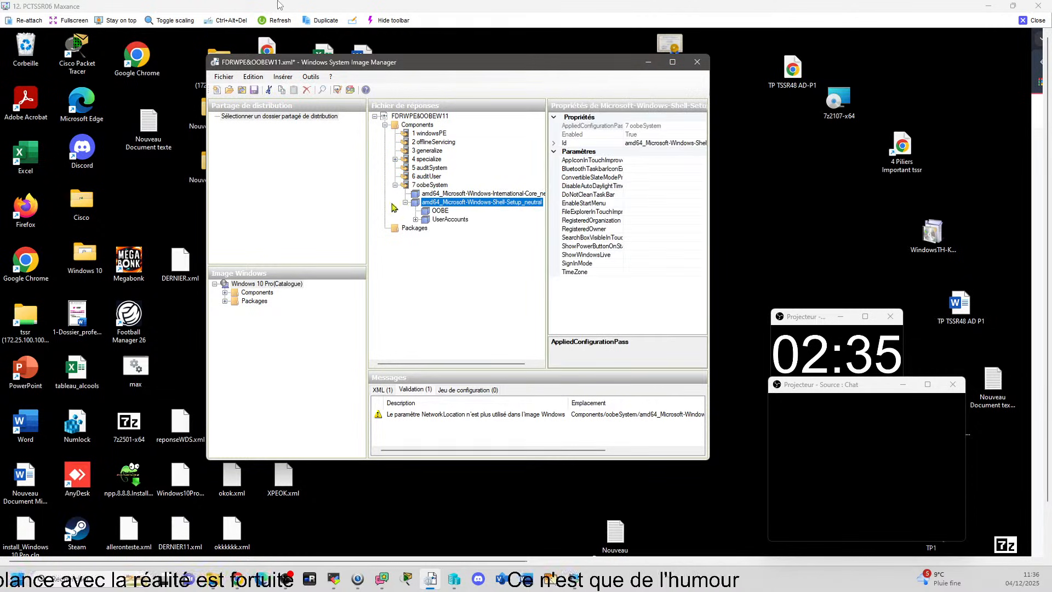
click(695, 67)
click(608, 345)
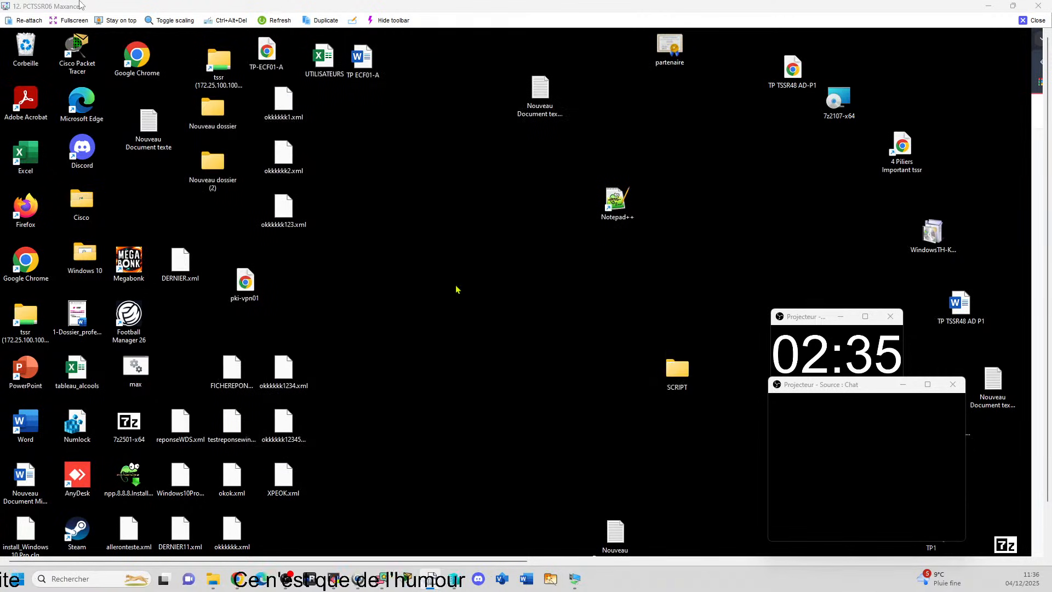
- Create a new folder on an empty area of the desktop
right_click(456, 289)
mouse_move(548, 375)
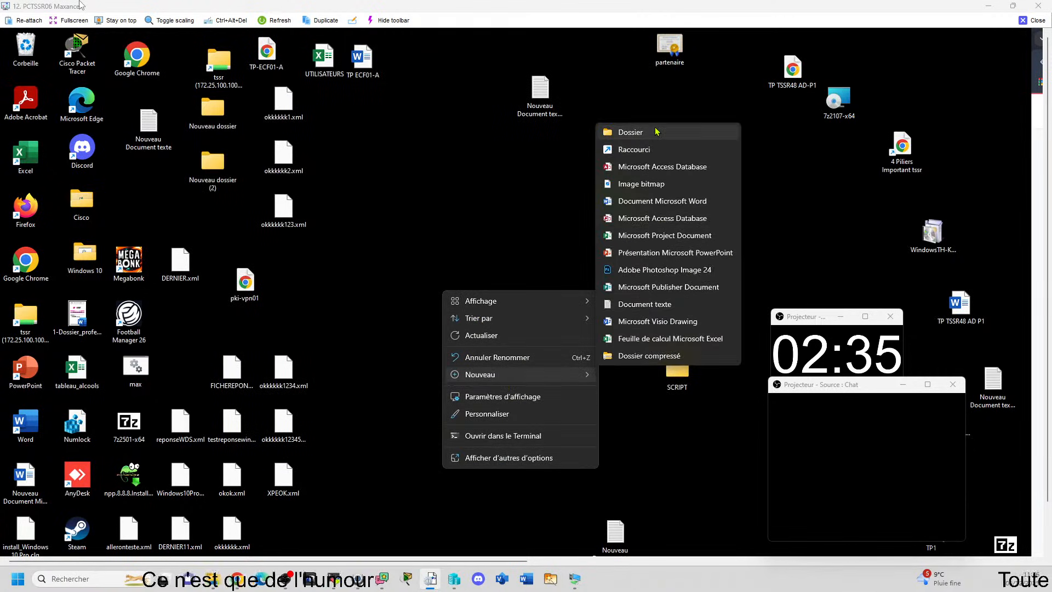
click(657, 131)
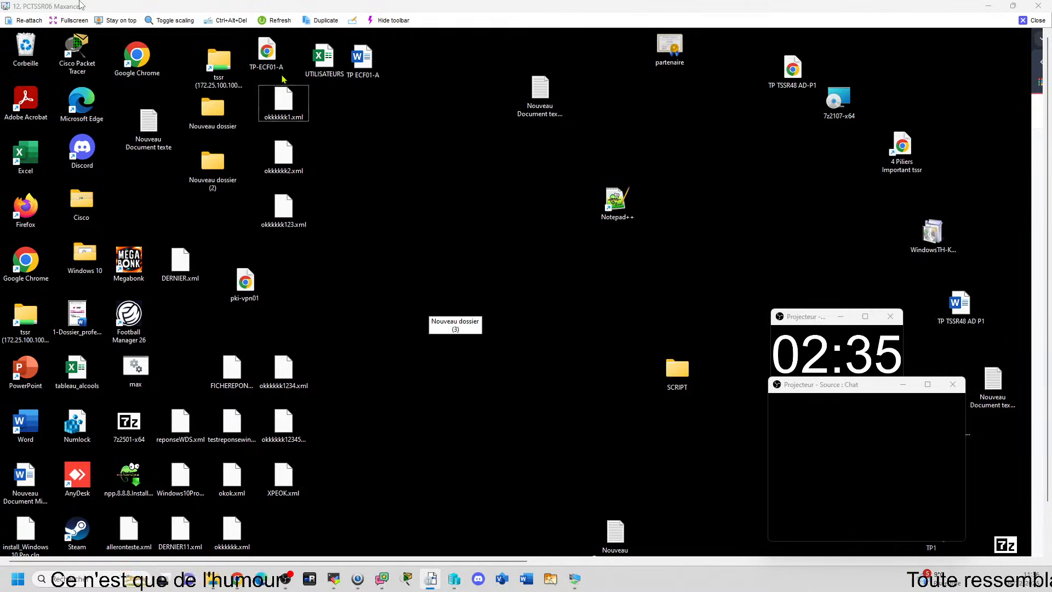
- Move all the XML answer files from the desktop into the new folder, including DERNIER.xml and alleronteste.xml
drag(283, 77, 294, 233)
drag(290, 164, 460, 313)
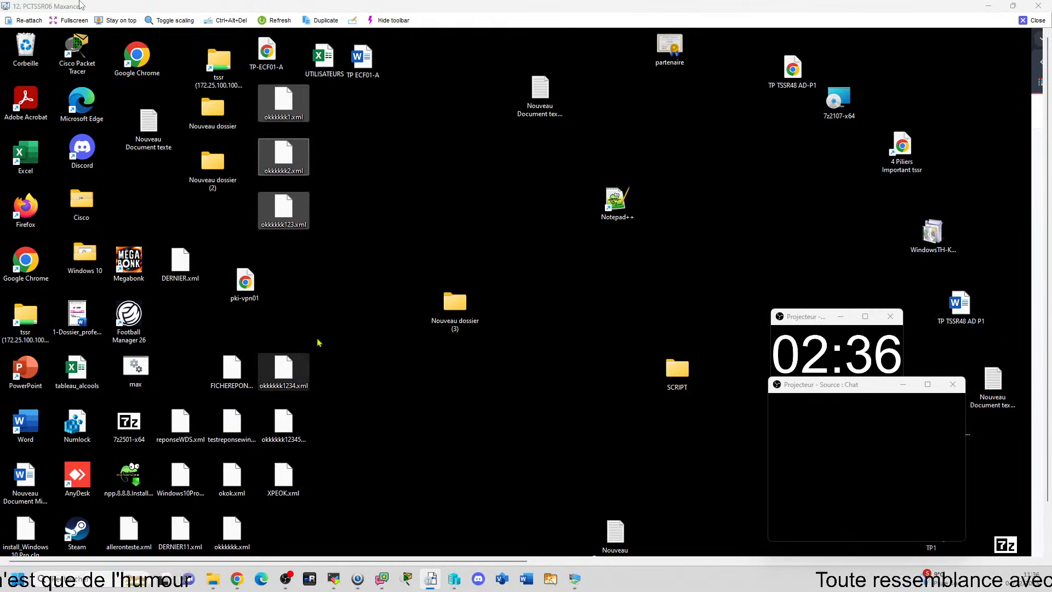
drag(329, 337, 155, 551)
drag(239, 434, 457, 308)
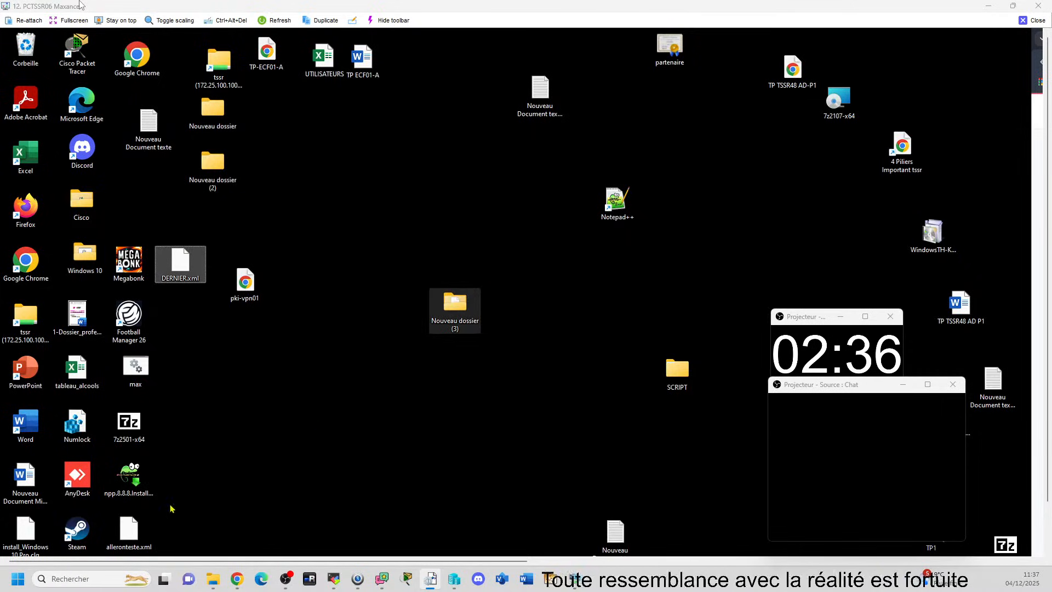
drag(137, 539, 455, 304)
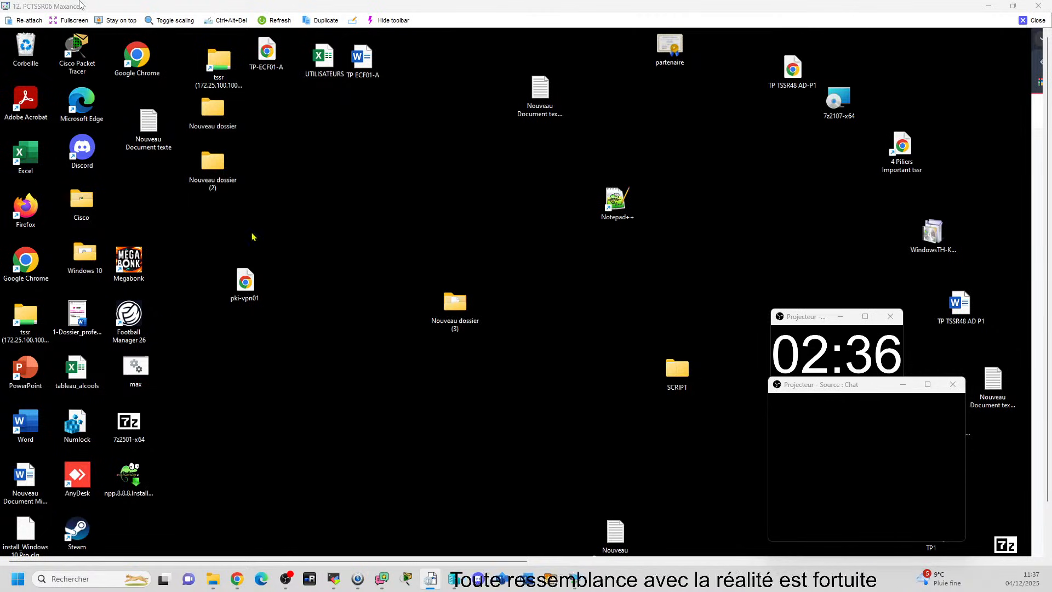
- Move the new folder beside the other desktop folders and rename it XML
drag(431, 343, 591, 291)
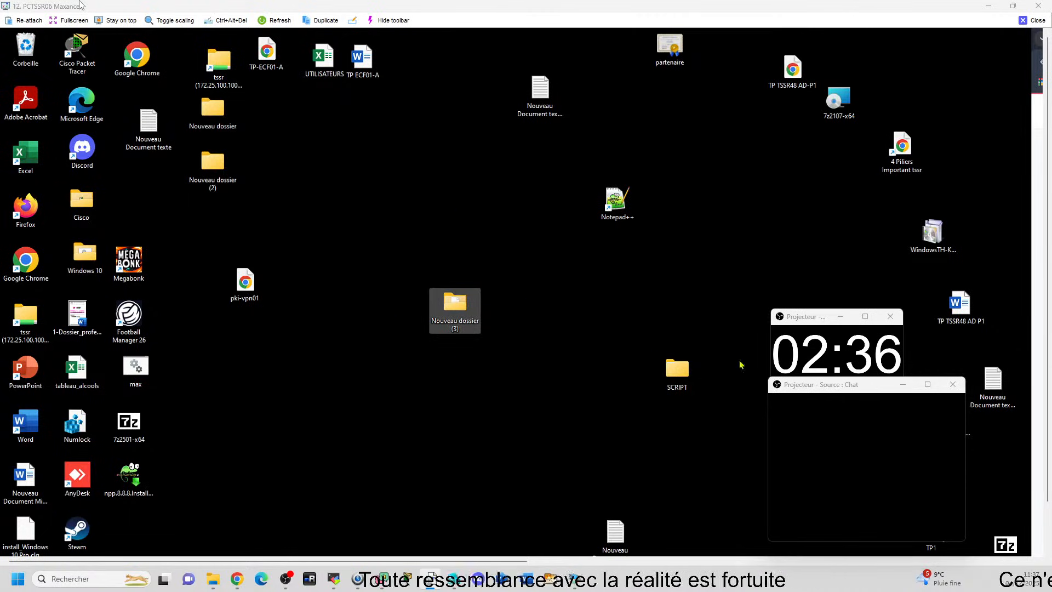
drag(455, 304, 293, 127)
key(F2)
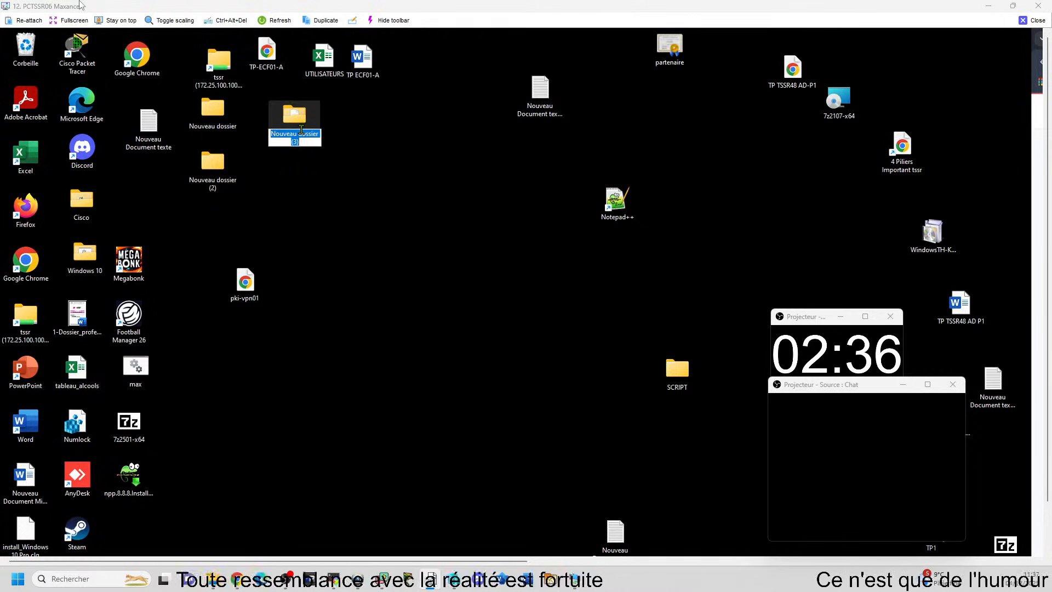
text(XML)
click(345, 201)
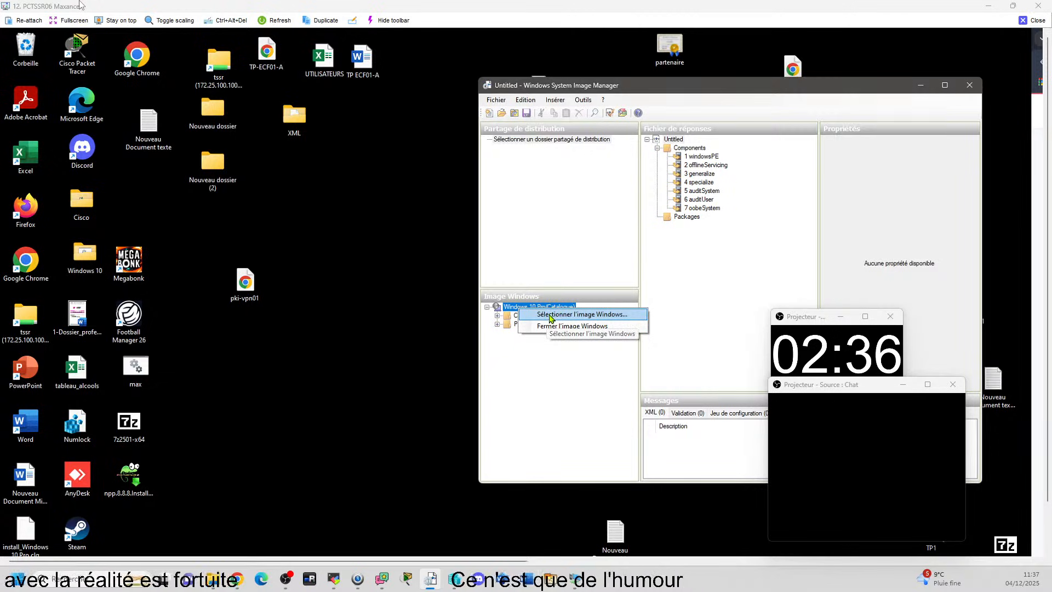
- In Windows System Image Manager, close the Windows 10 Pro image and browse Ce PC for another Windows image
click(554, 327)
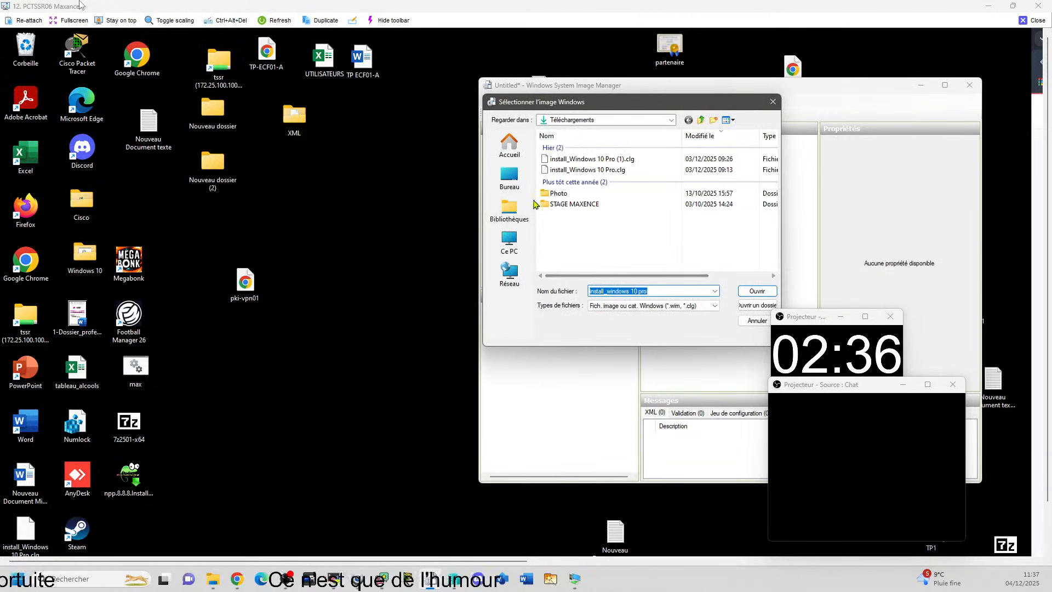
click(507, 245)
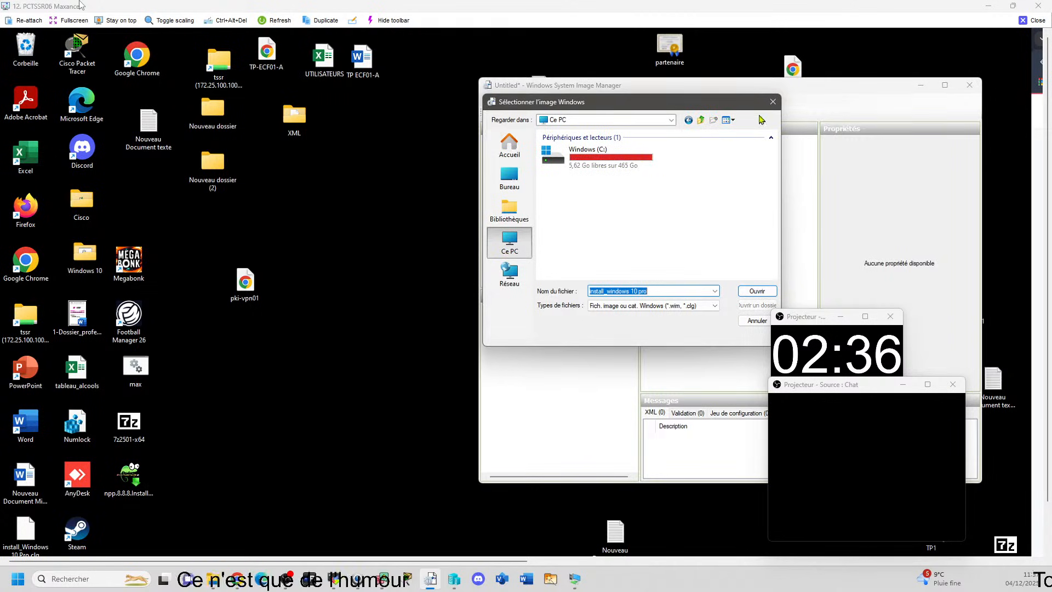
click(773, 103)
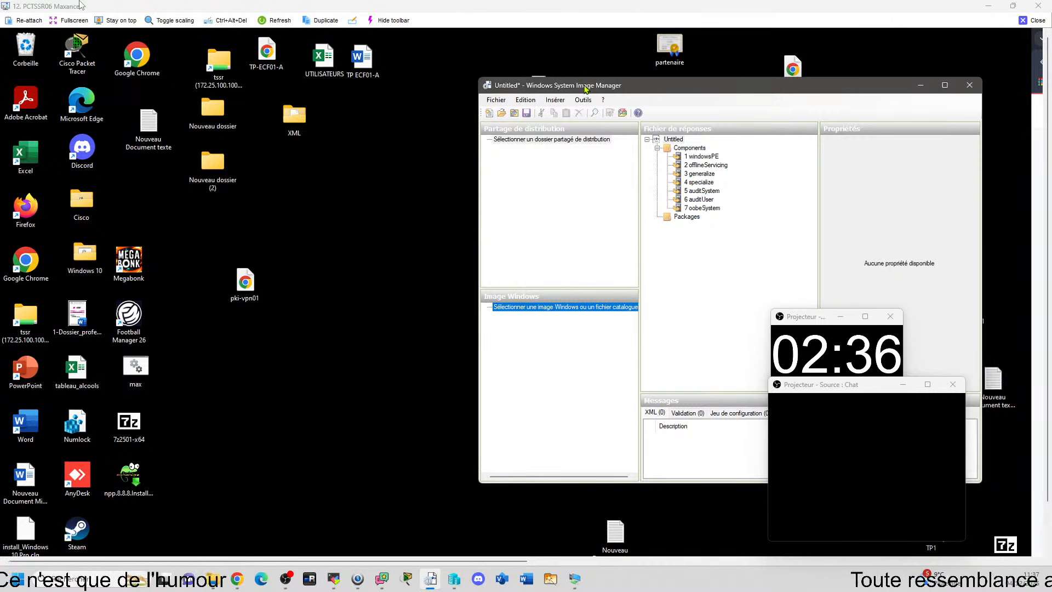
drag(586, 89, 496, 117)
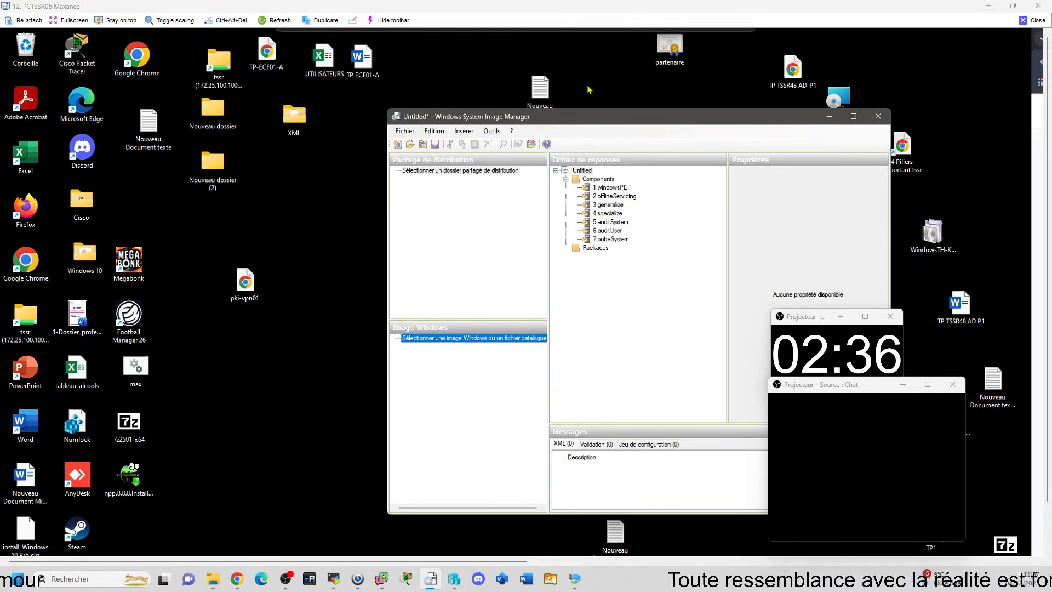
- Connect to SRVMR02 from Hyper-V Manager, examine its DVD drive contents and media options, and minimize the connection window
click(454, 578)
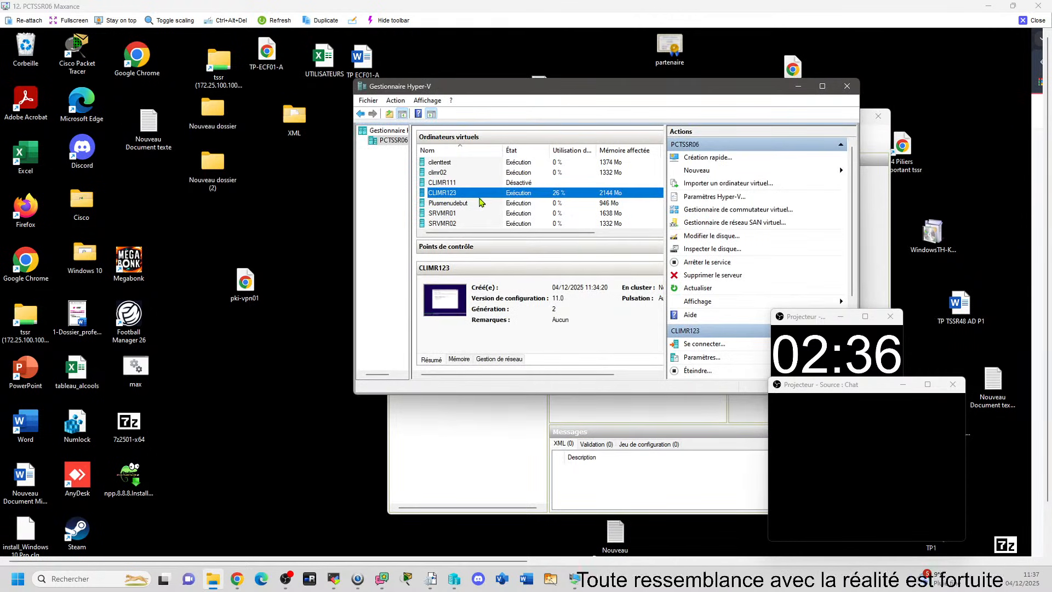
double_click(444, 223)
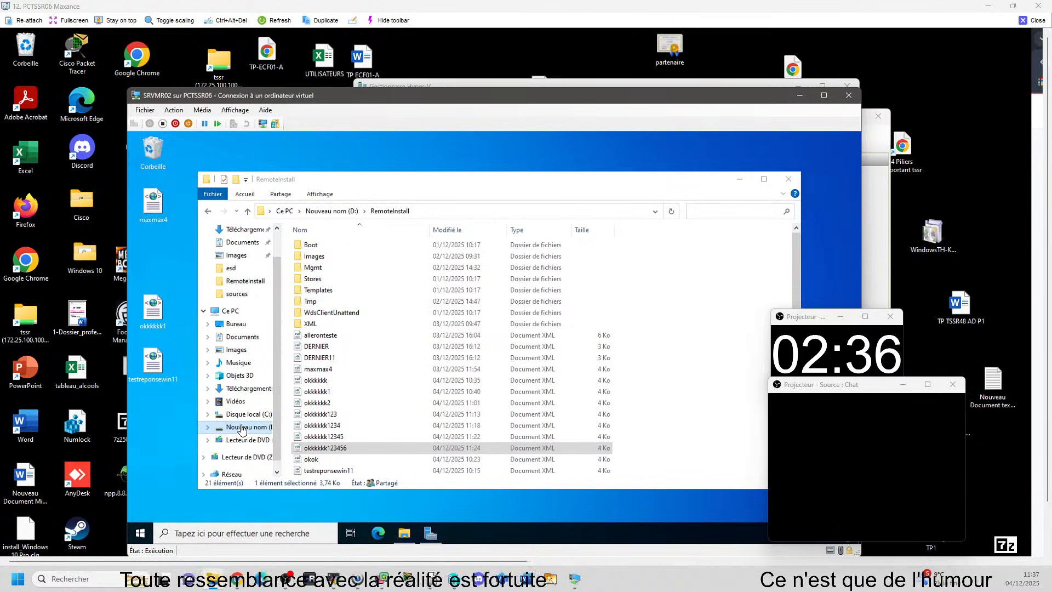
click(244, 440)
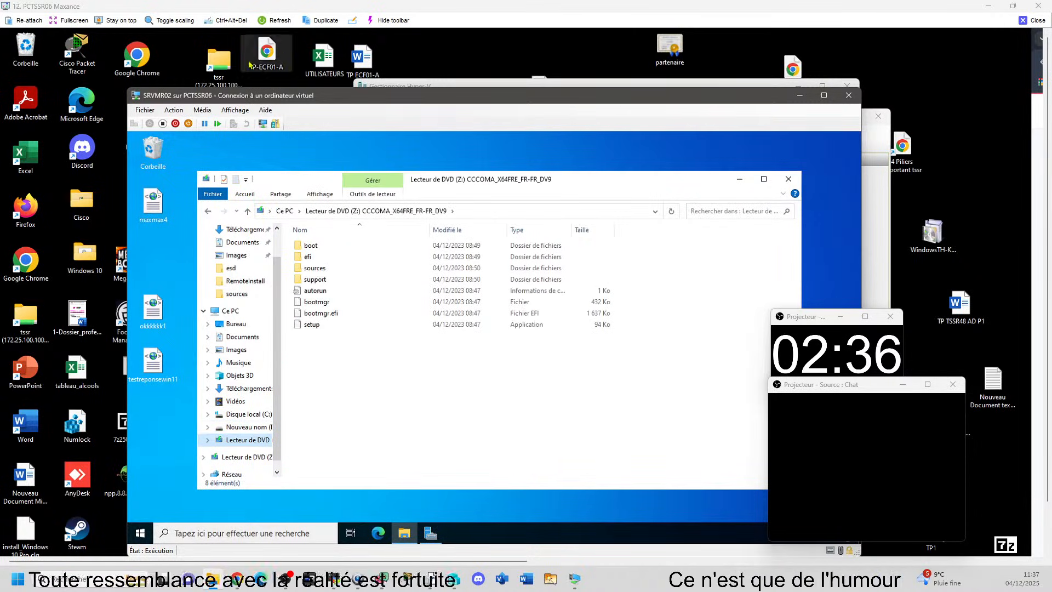
click(234, 110)
mouse_move(204, 111)
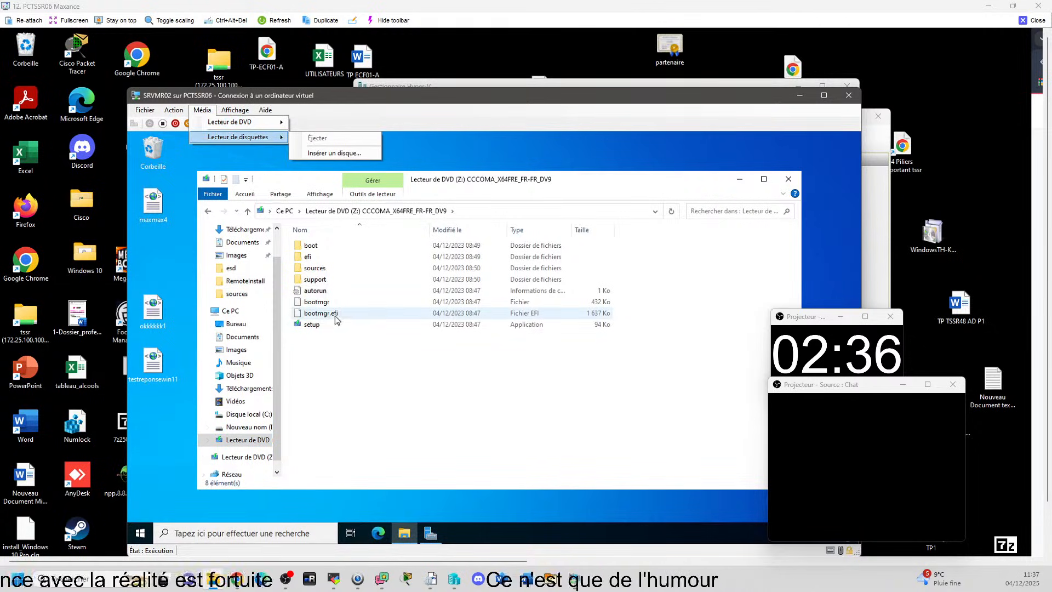
click(331, 245)
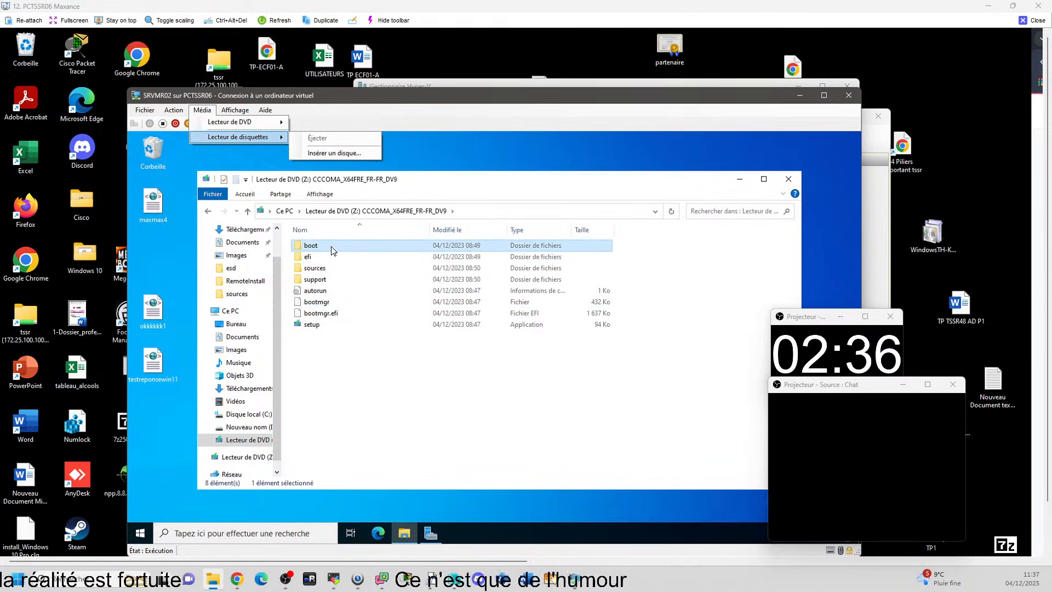
double_click(331, 245)
click(800, 96)
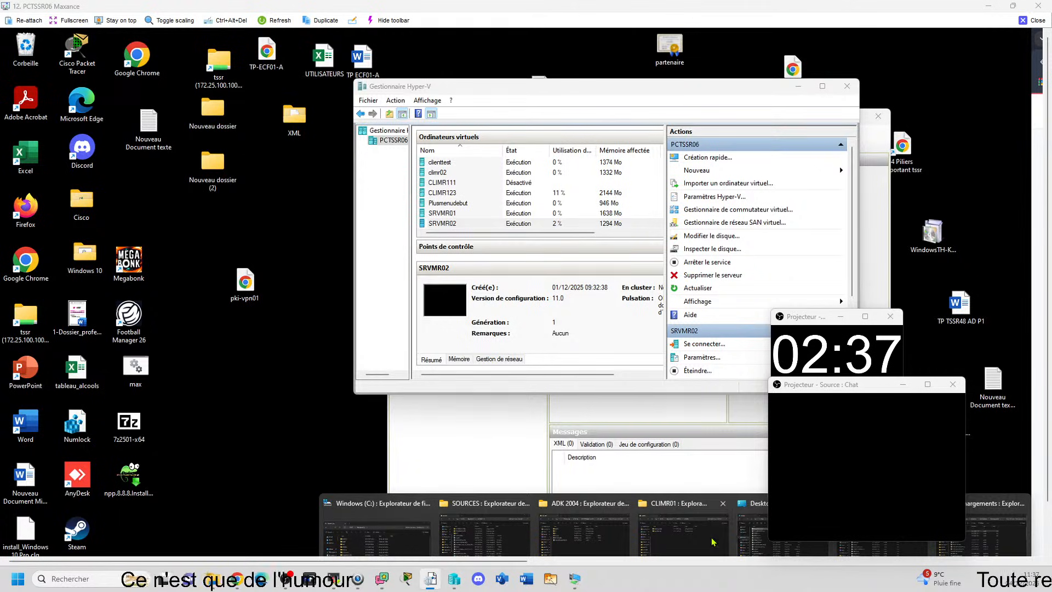
- In File Explorer, mount Win11_23H2_French_x64v2 from C:\SOURCES and look through the disc's boot folder
click(712, 541)
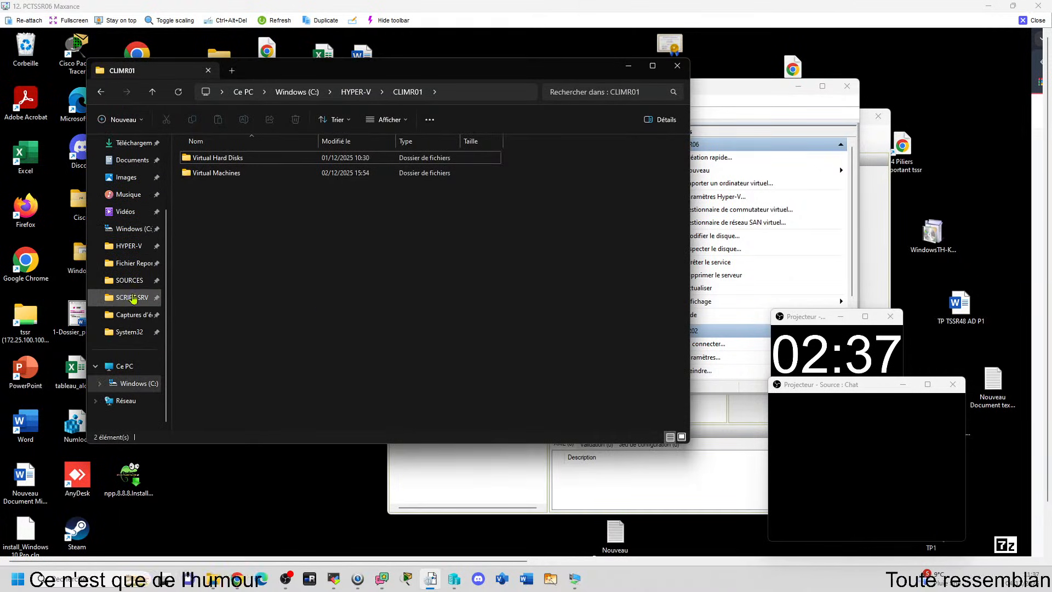
click(129, 280)
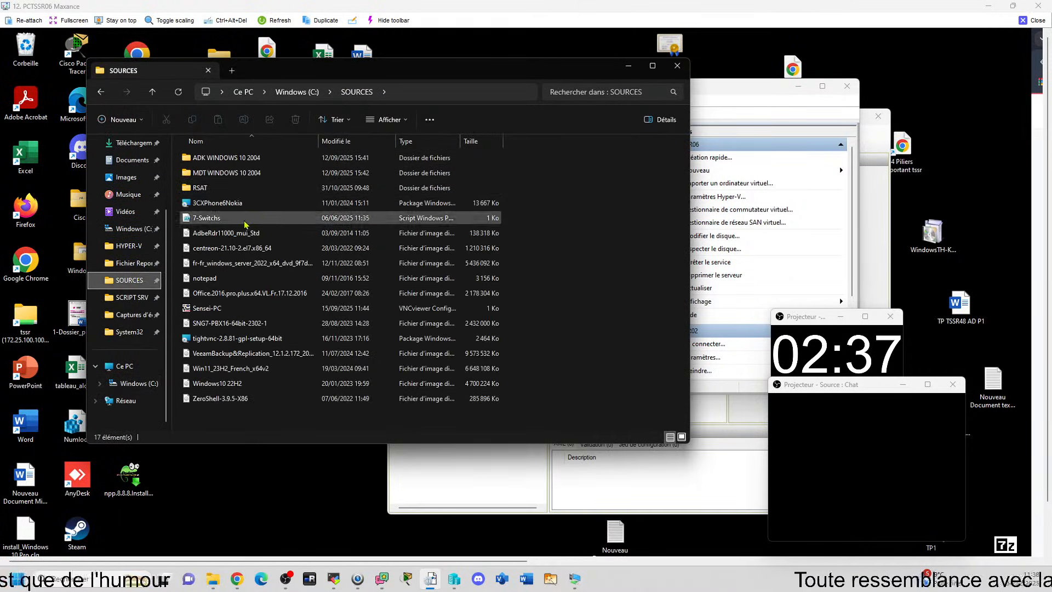
double_click(245, 369)
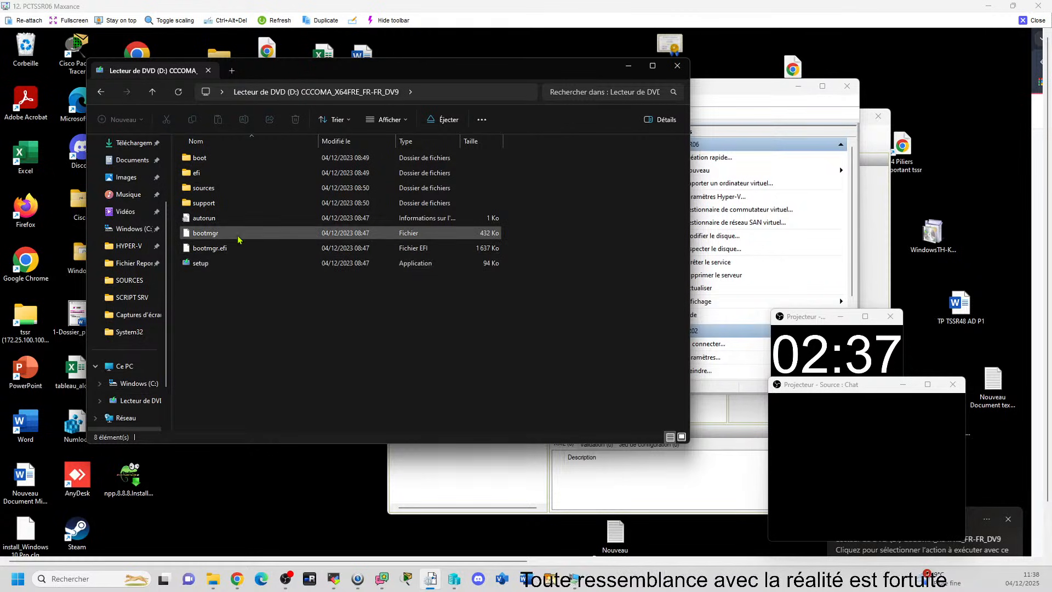
double_click(210, 161)
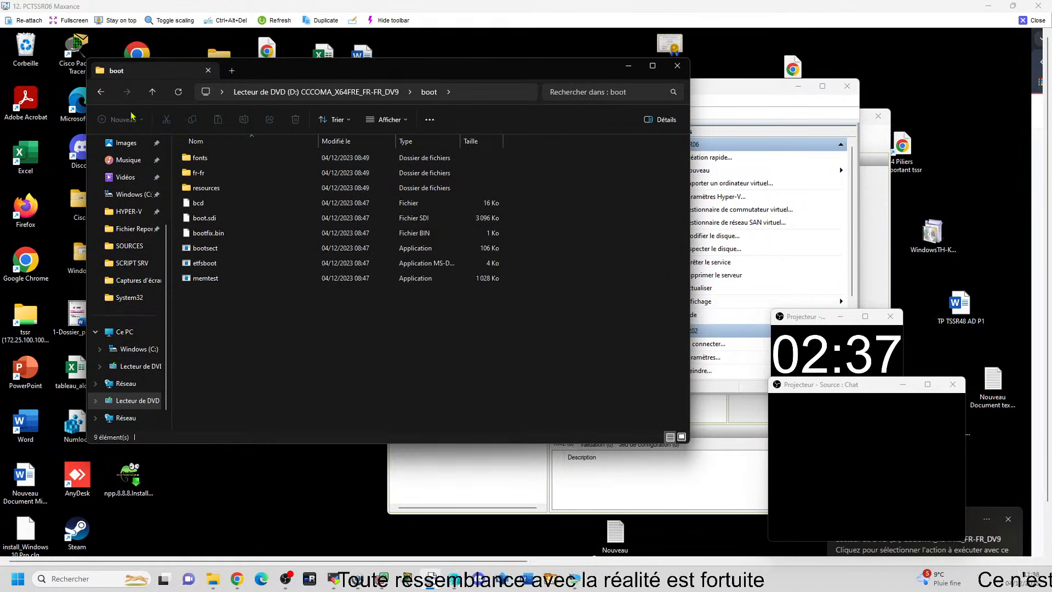
click(101, 92)
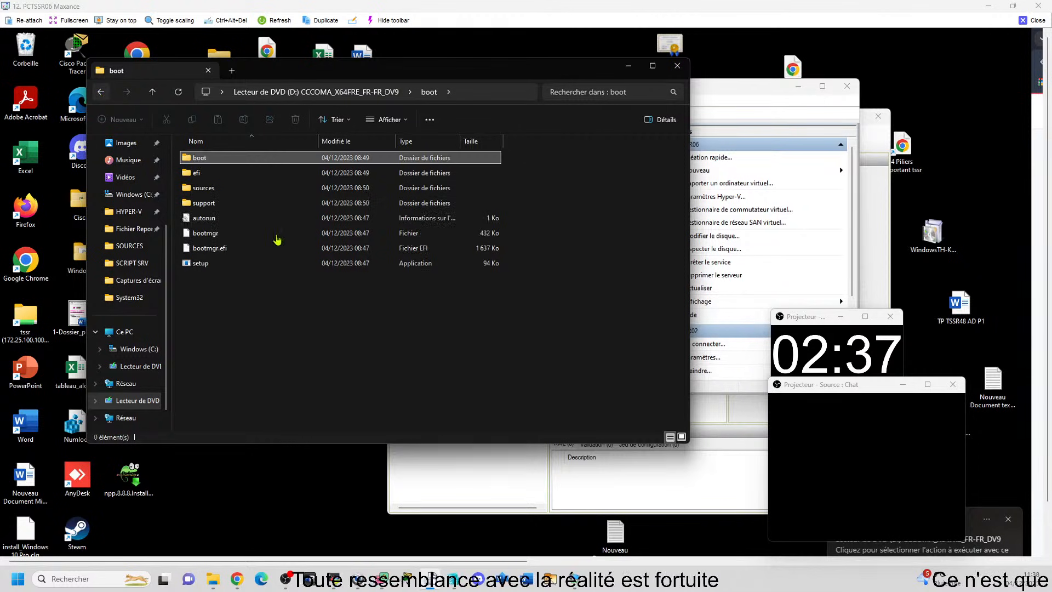
- Open the mounted disc's sources folder and look through its files for the WIM images, selecting boot.wim
double_click(244, 194)
scroll(247, 225, down, 15)
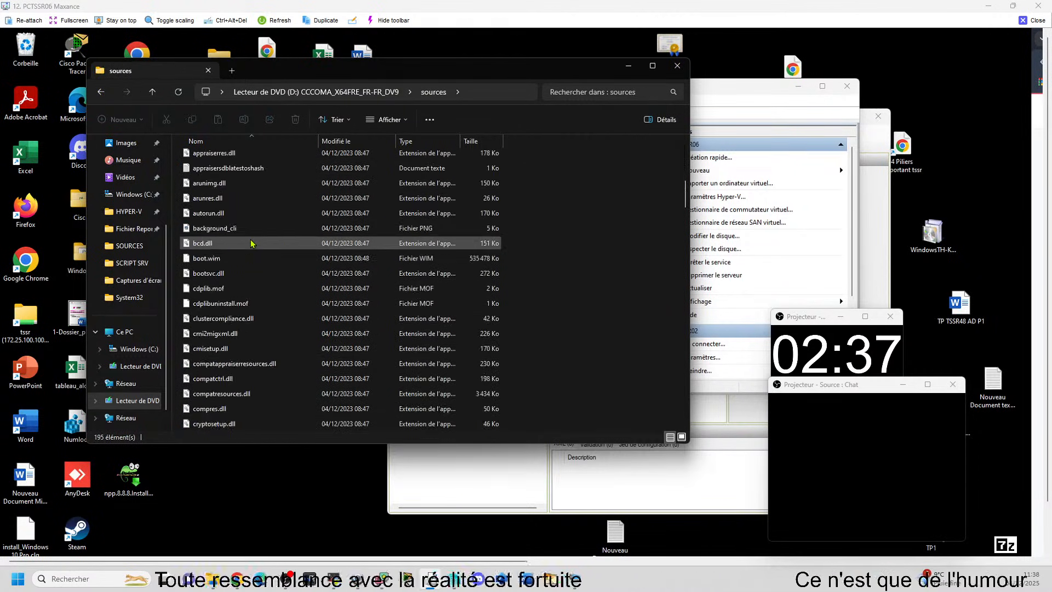
scroll(251, 243, down, 20)
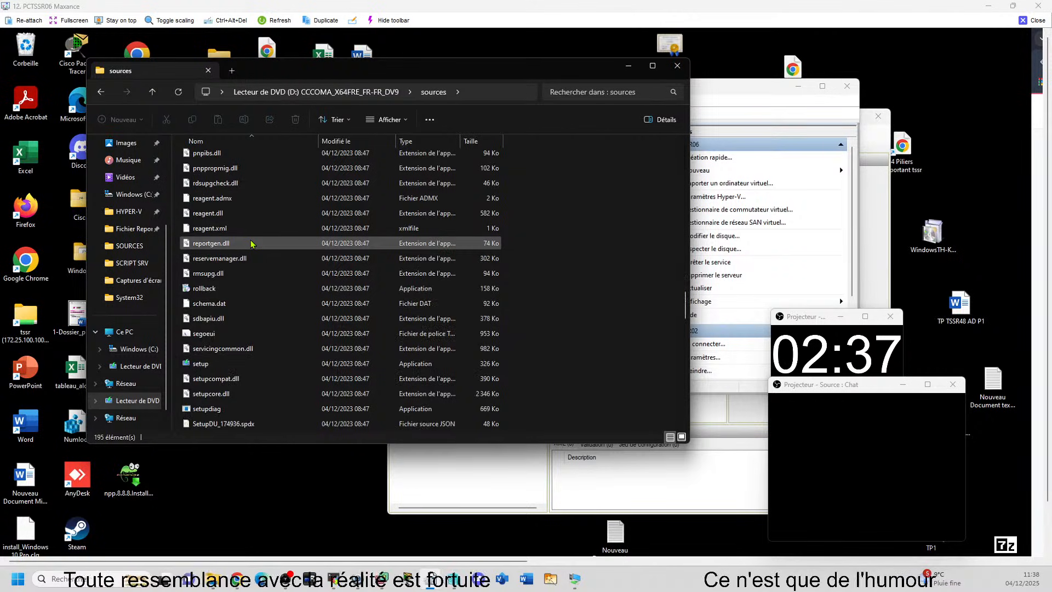
scroll(251, 243, down, 20)
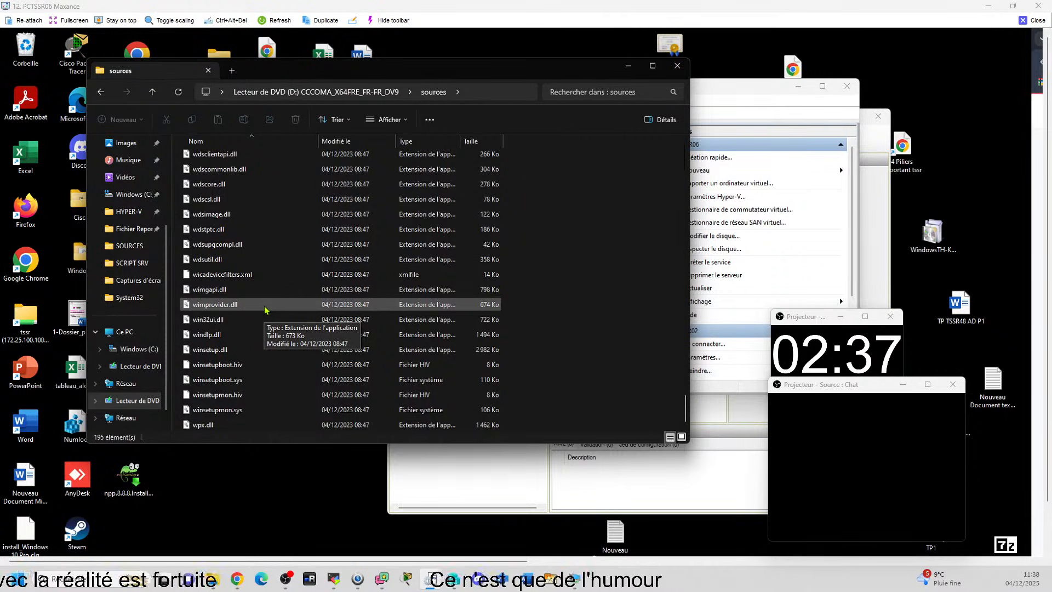
scroll(265, 310, up, 3)
scroll(265, 310, up, 7)
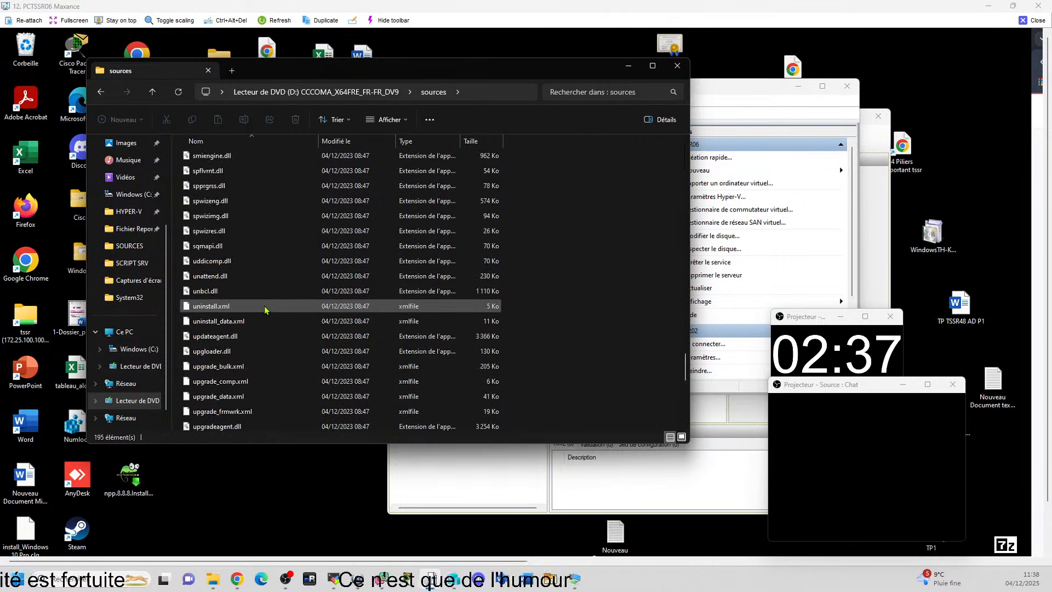
scroll(265, 310, up, 6)
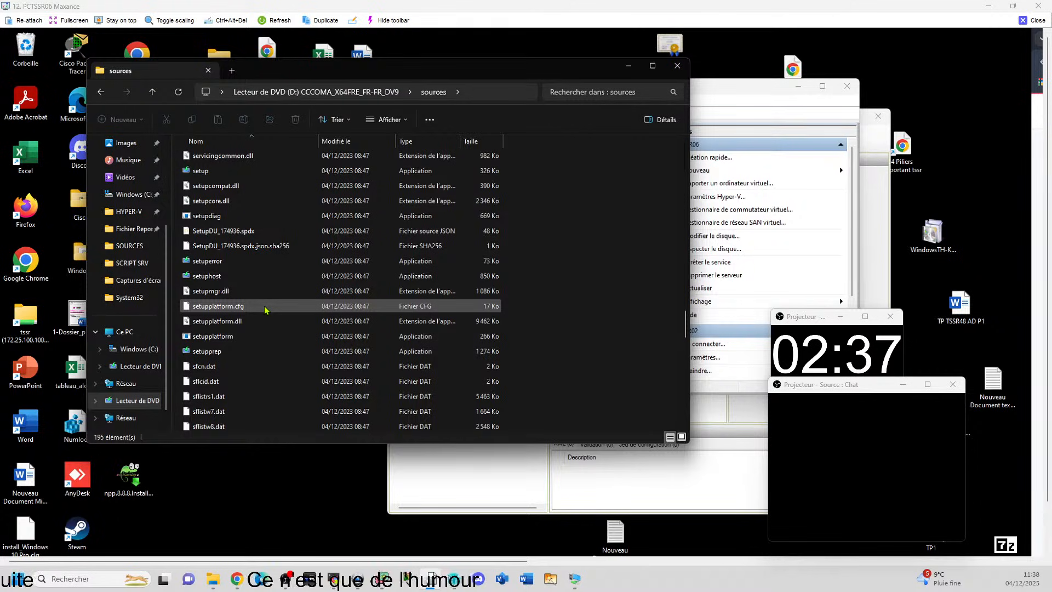
scroll(265, 310, up, 8)
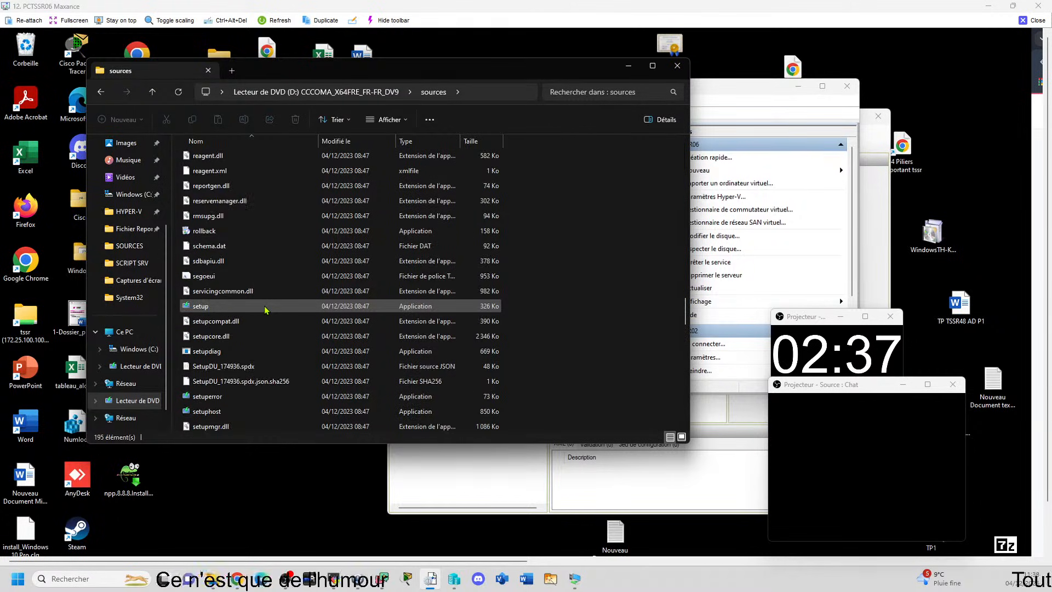
scroll(264, 310, up, 13)
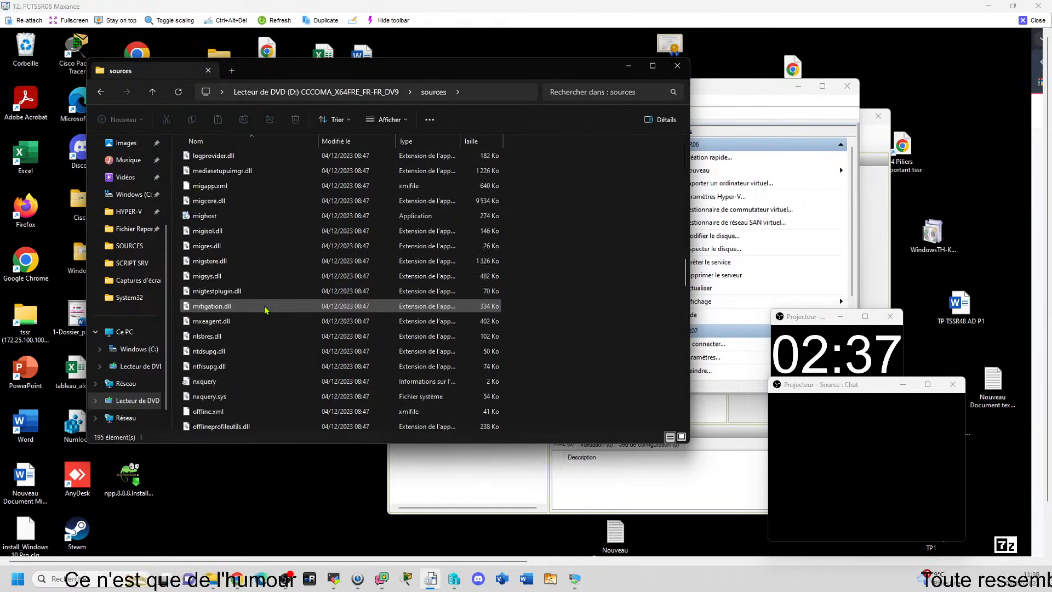
scroll(265, 310, up, 14)
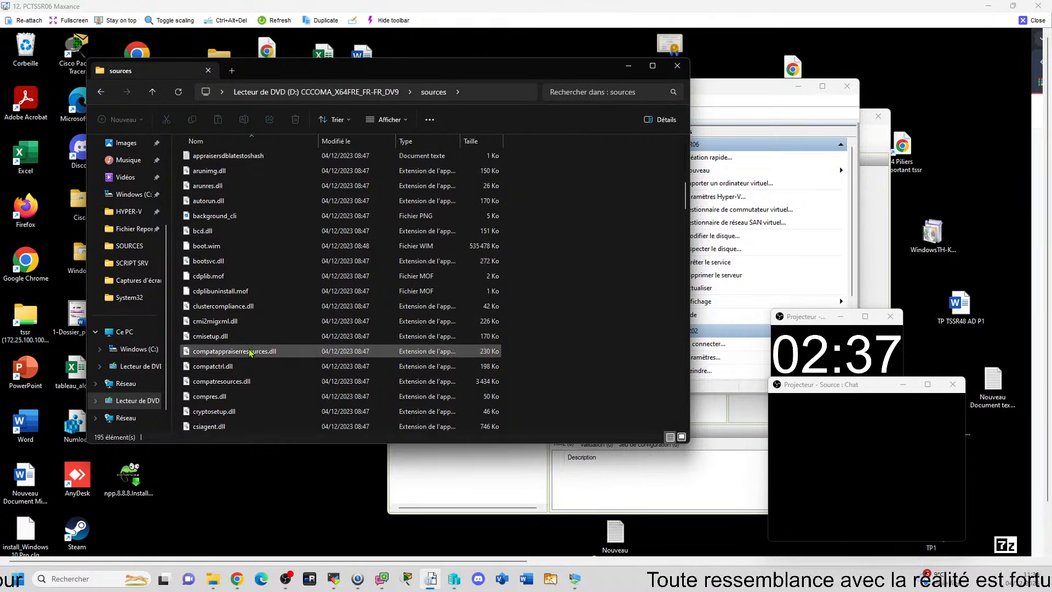
scroll(250, 354, down, 1)
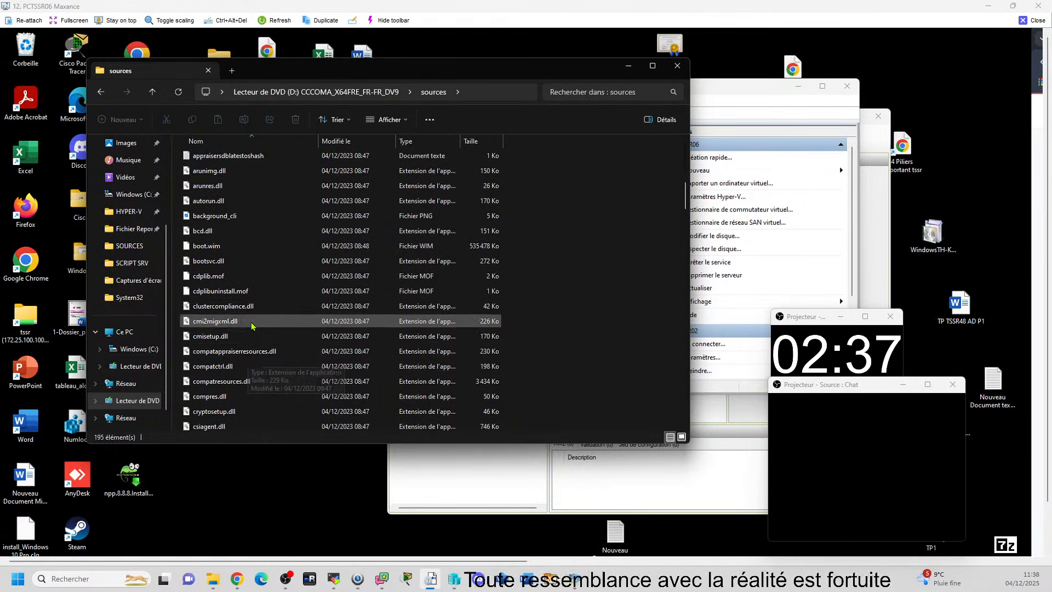
scroll(250, 323, up, 2)
click(221, 291)
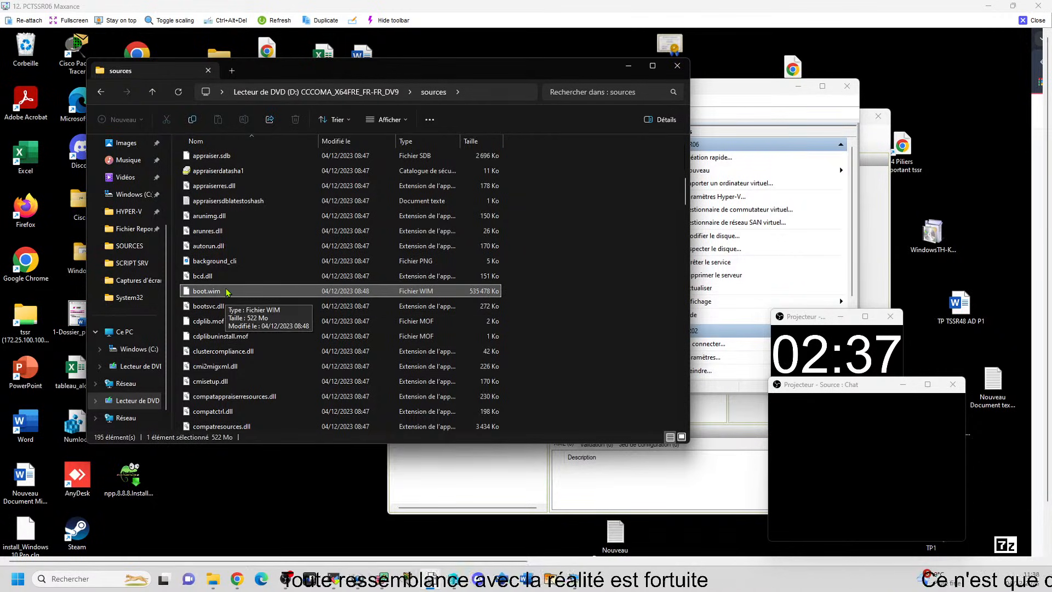
scroll(226, 292, up, 6)
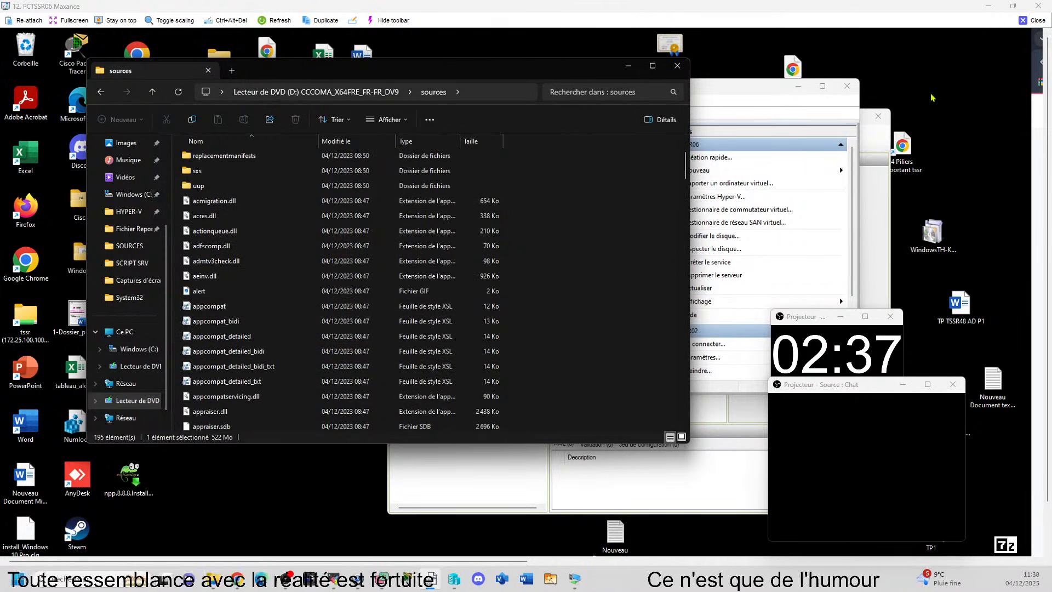
- Minimize the windows behind the sources folder and move the File Explorer window away from the desktop's upper area
click(830, 108)
click(830, 114)
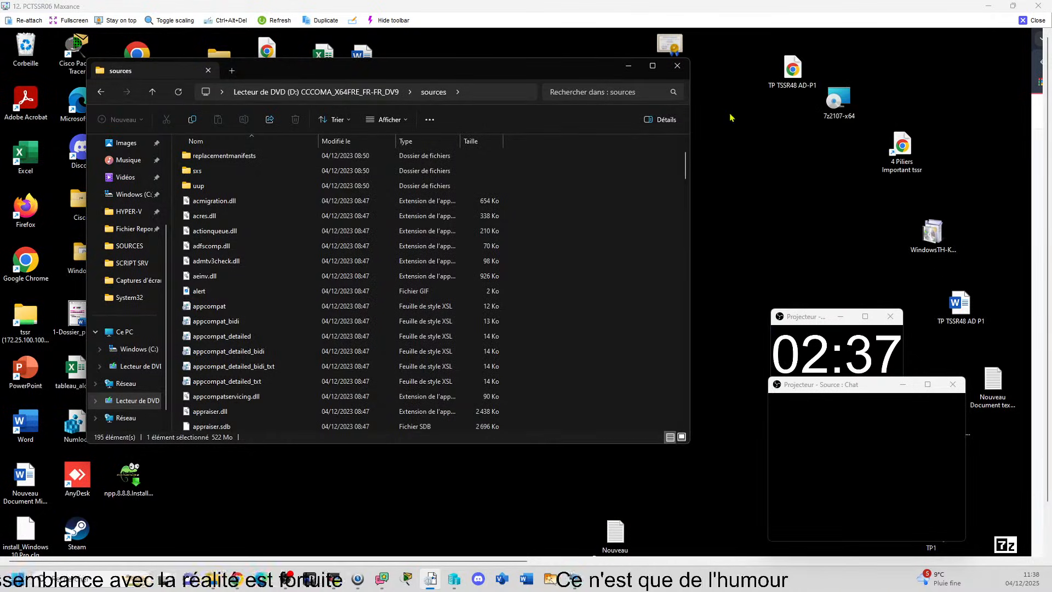
drag(452, 72, 1044, 31)
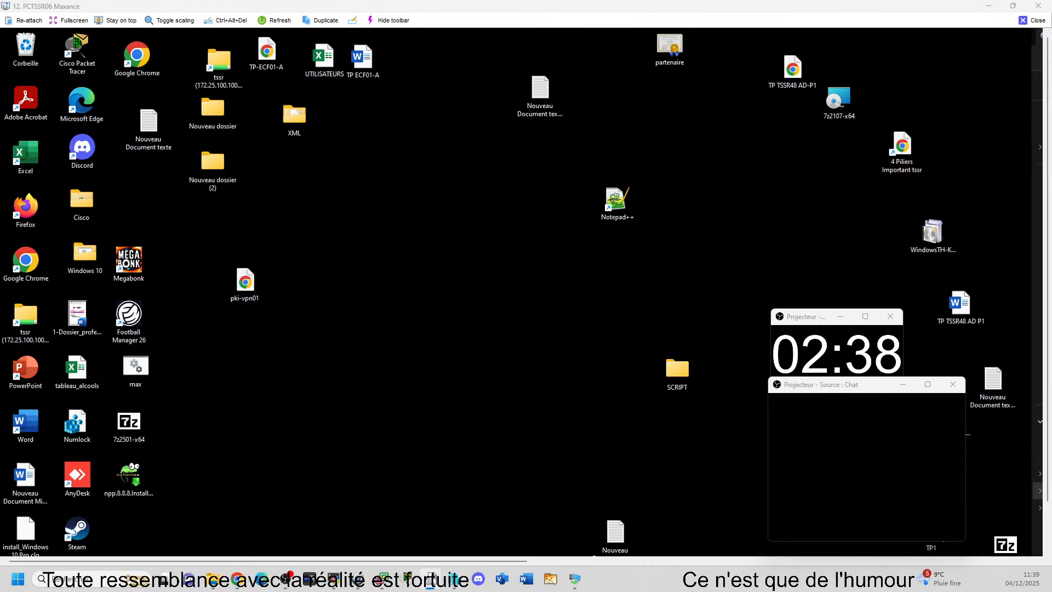
drag(1042, 34, 698, 195)
- Reconnect to SRVMR02 from Hyper-V Manager and look through the resources, fonts and fr-fr folders inside the DVD's boot folder
click(454, 579)
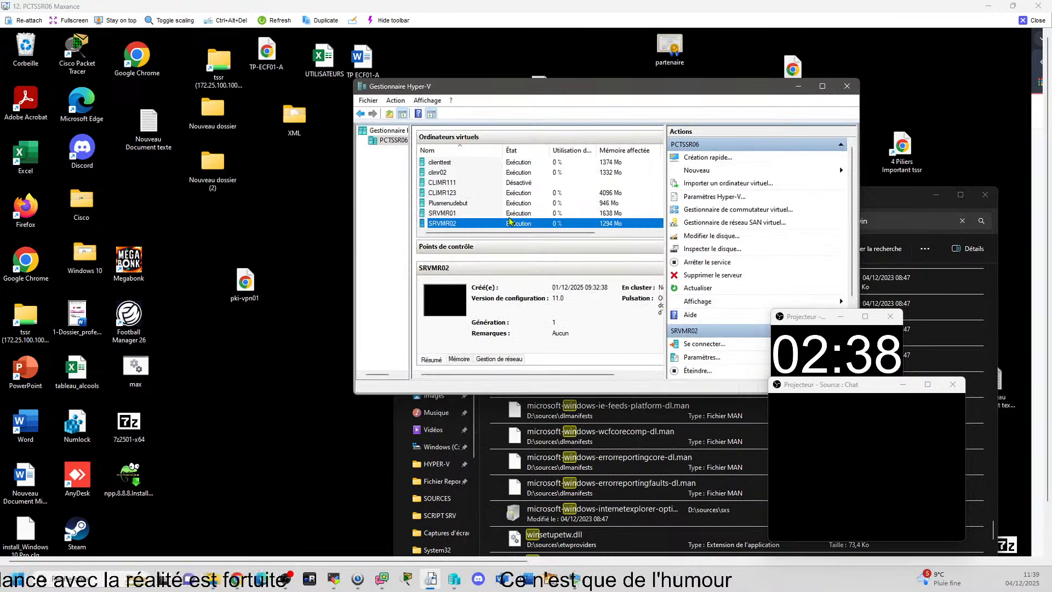
double_click(504, 224)
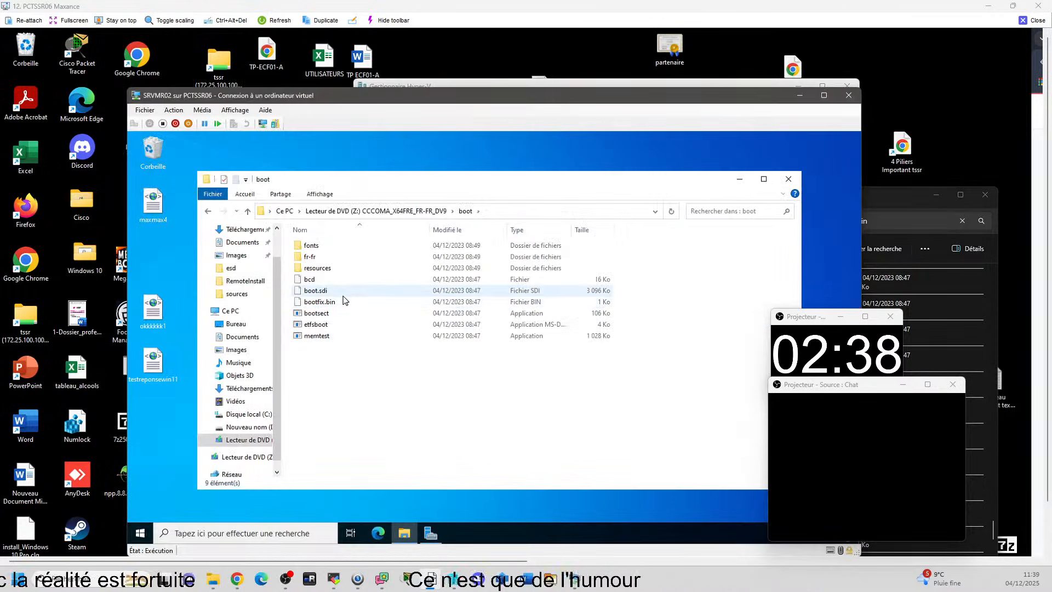
double_click(333, 268)
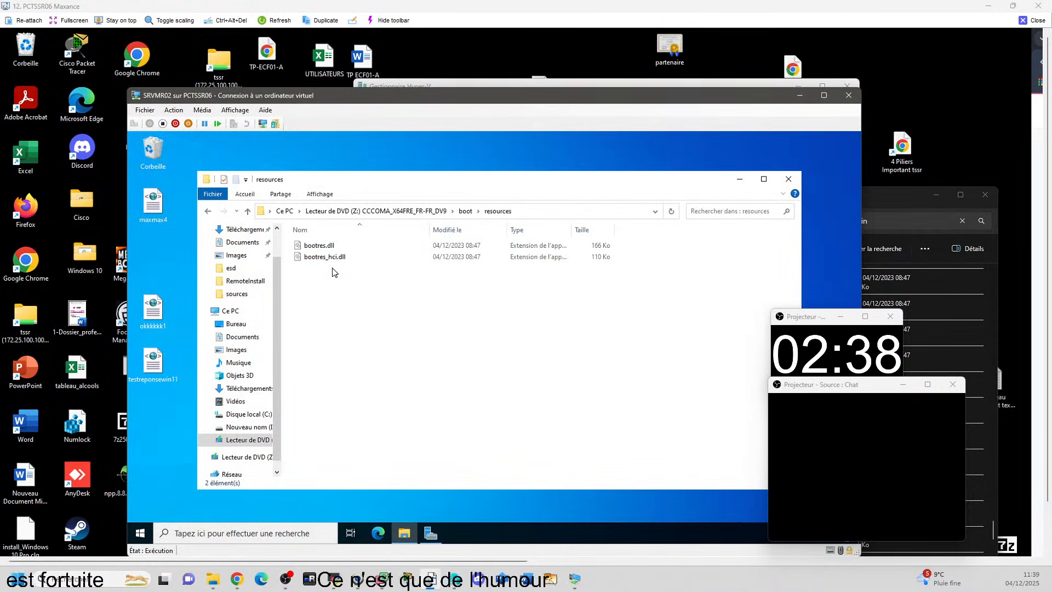
click(208, 211)
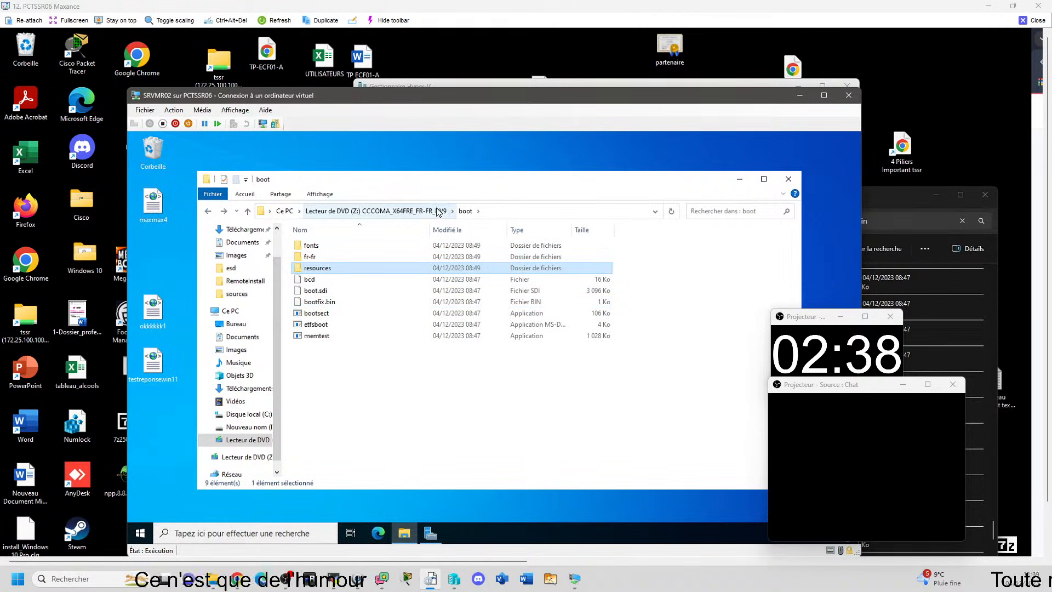
double_click(337, 245)
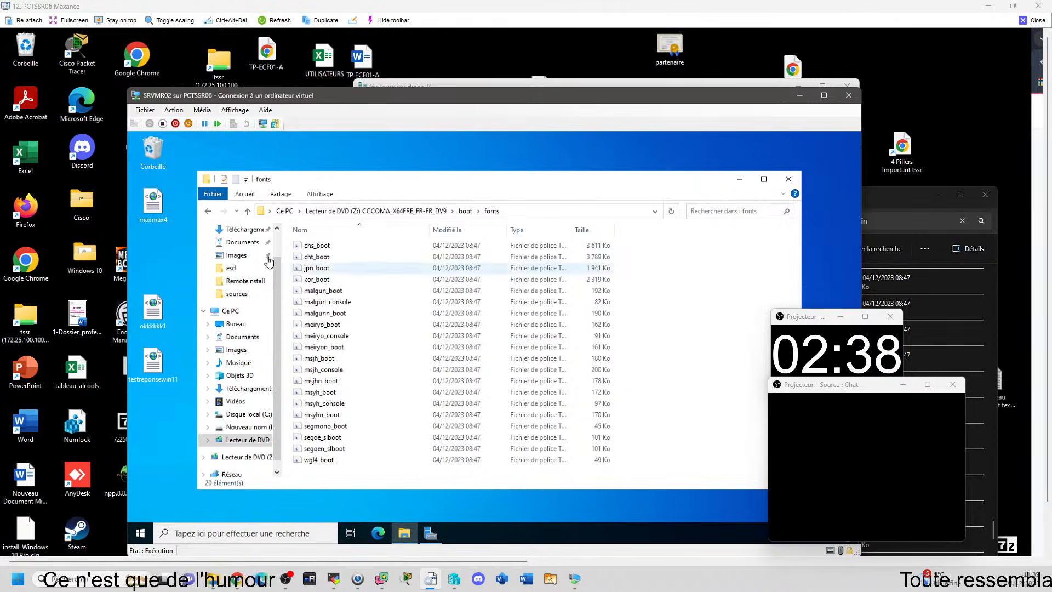
key(alt+Left)
double_click(369, 257)
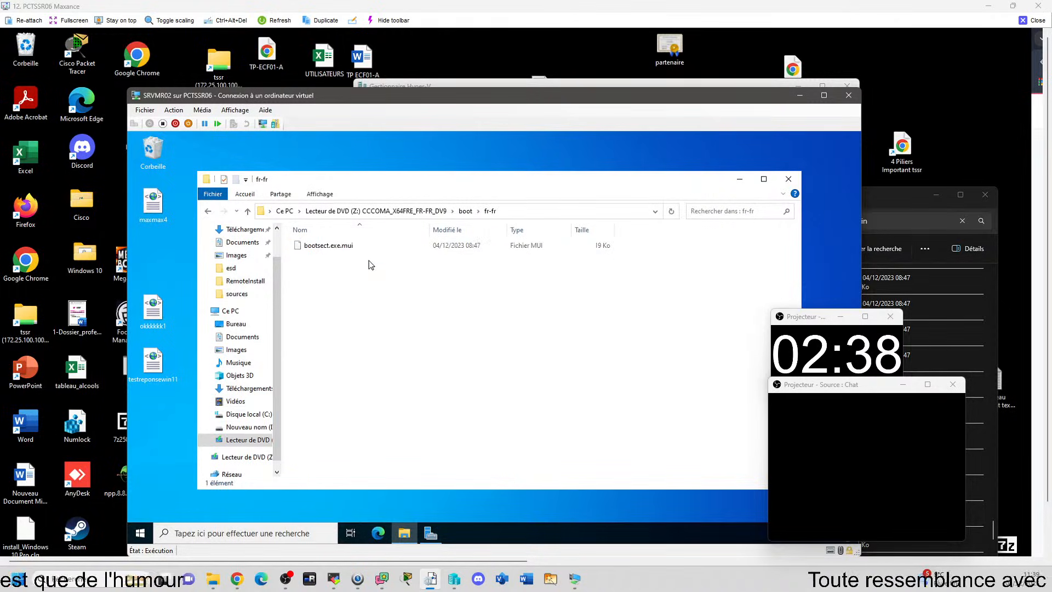
click(209, 212)
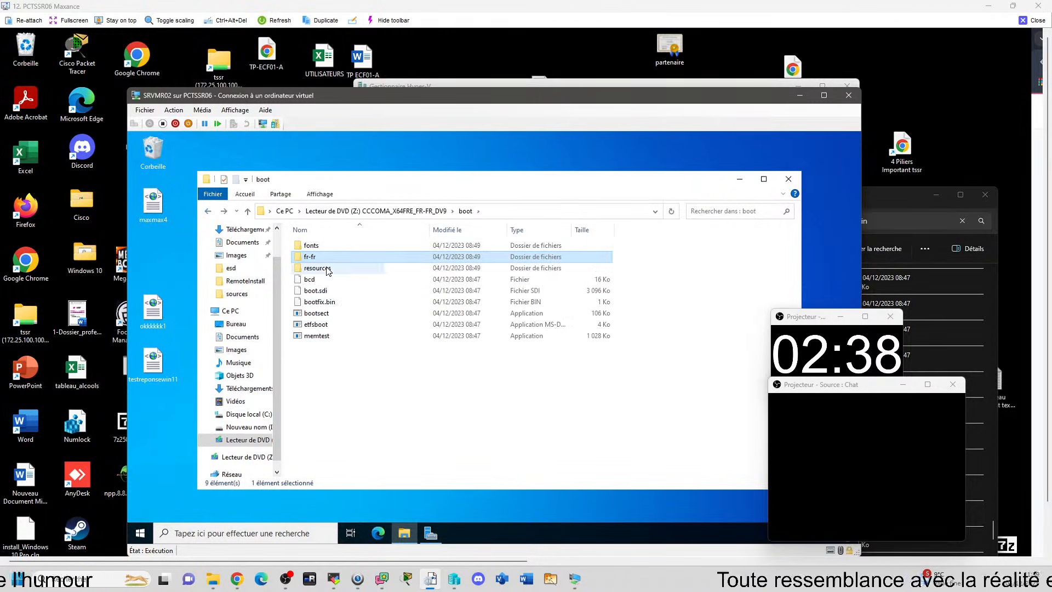
double_click(324, 270)
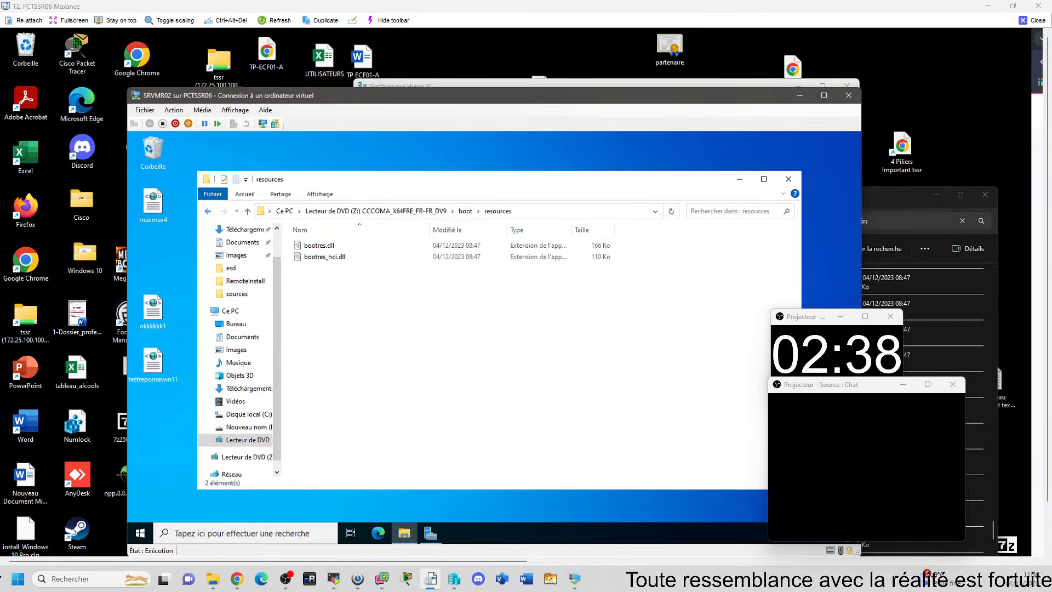
click(209, 212)
- Close the SRVMR02 connection and the PCTSSR06 remote view, and show the PCTSSR13 remote view maximized
click(849, 95)
drag(693, 93, 696, 93)
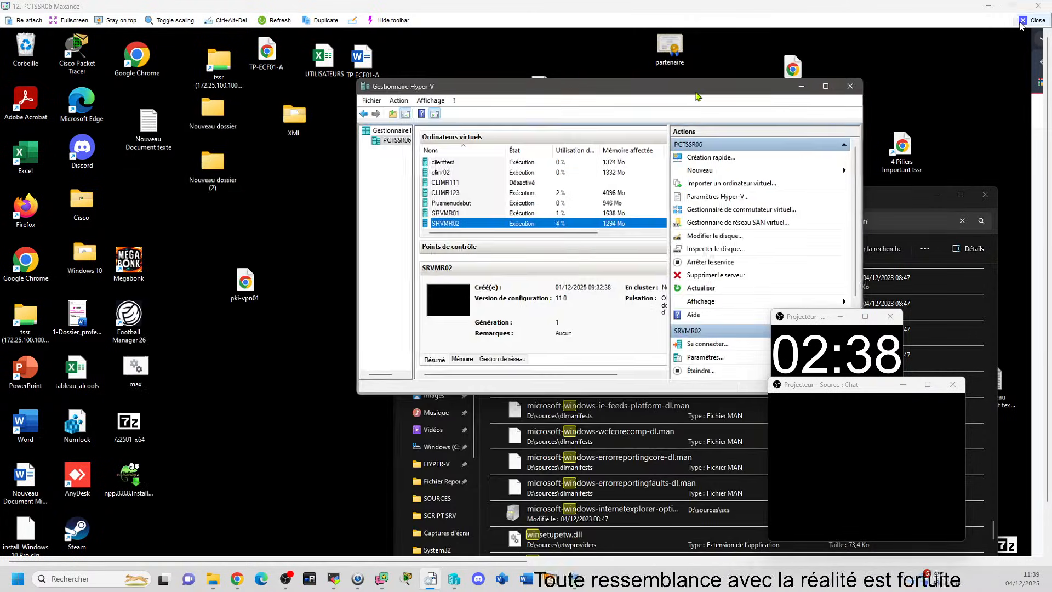
click(1021, 23)
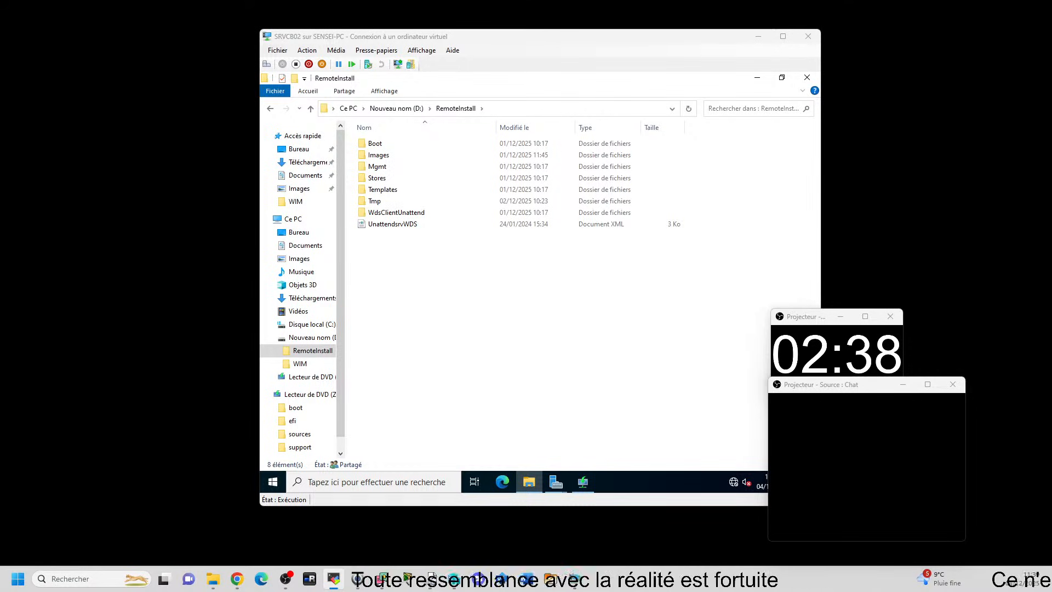
drag(1051, 181, 678, 12)
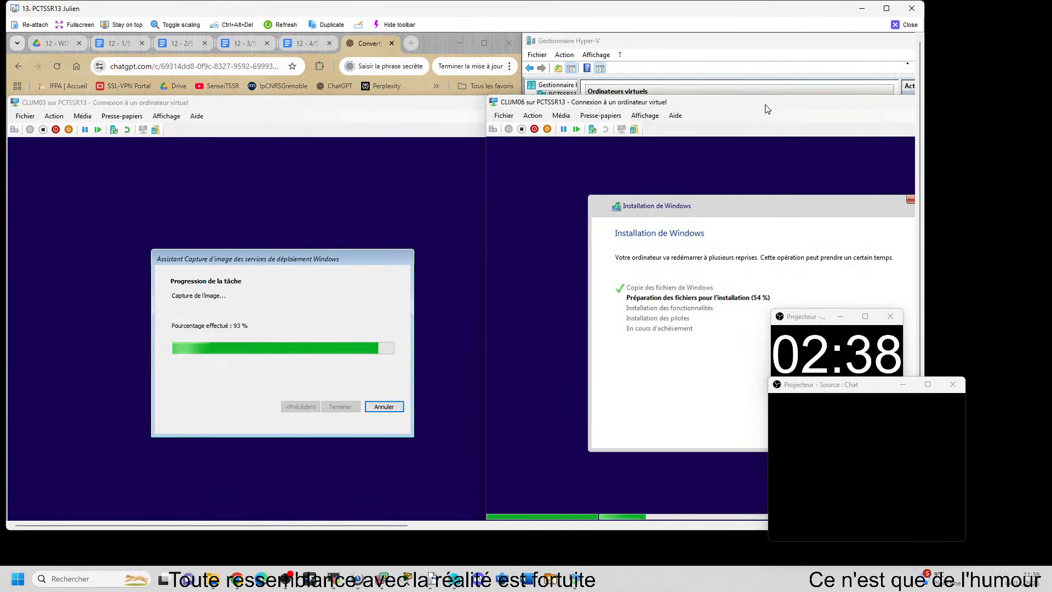
click(886, 8)
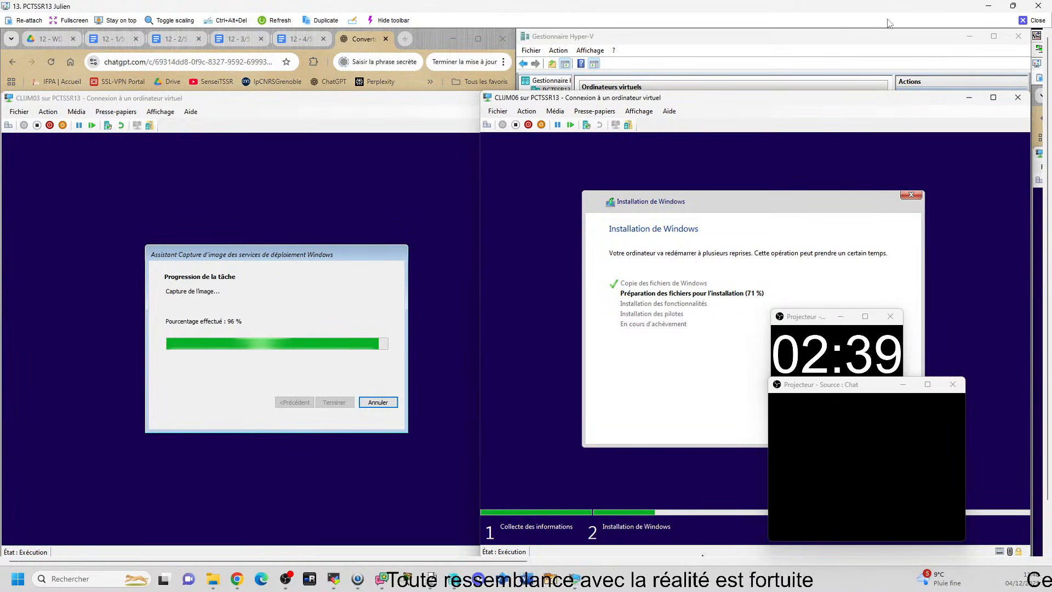
- Show the FDRWPE&OOBEW11.xml answer file in Windows System Image Manager and move the chat and clock projector windows off it
key(alt+Tab)
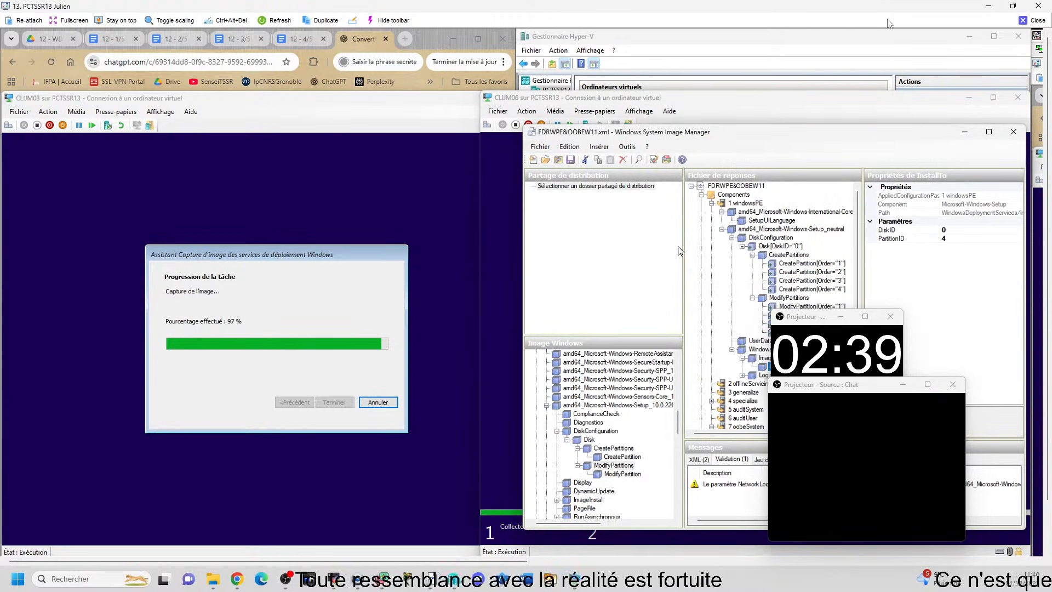
drag(818, 385, 82, 401)
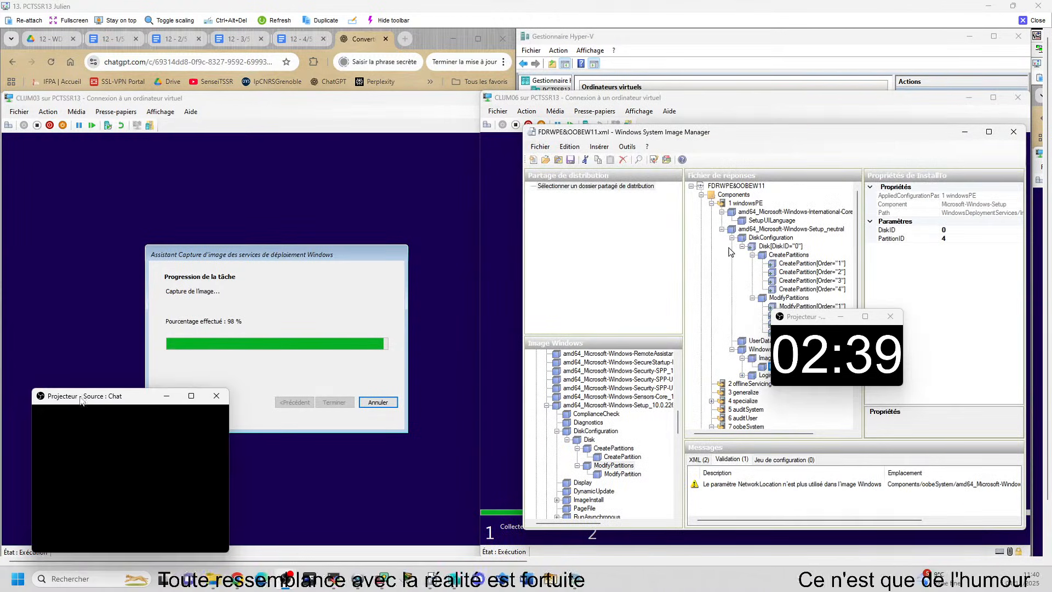
click(824, 319)
click(730, 307)
drag(799, 320, 81, 329)
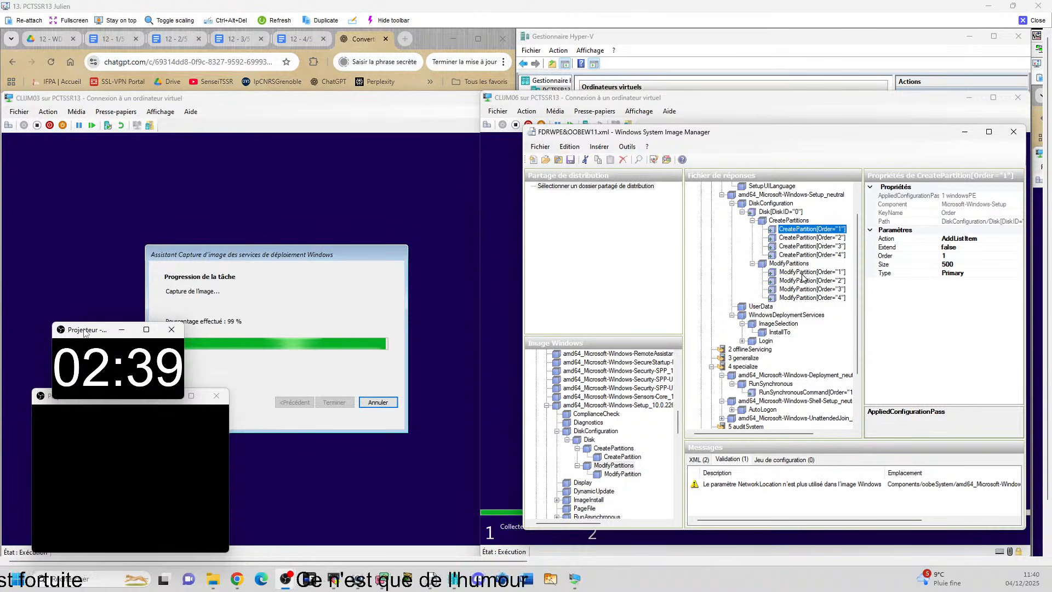
- Examine the settings of each CreatePartition and ModifyPartition entry for disk 0 and of UserData in the windowsPE pass
click(799, 238)
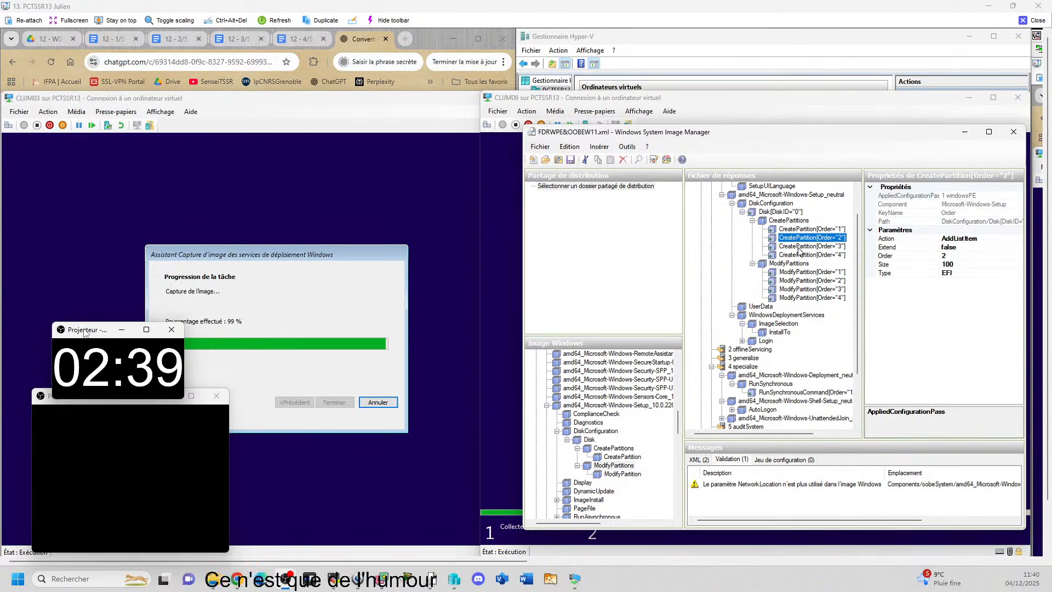
click(802, 247)
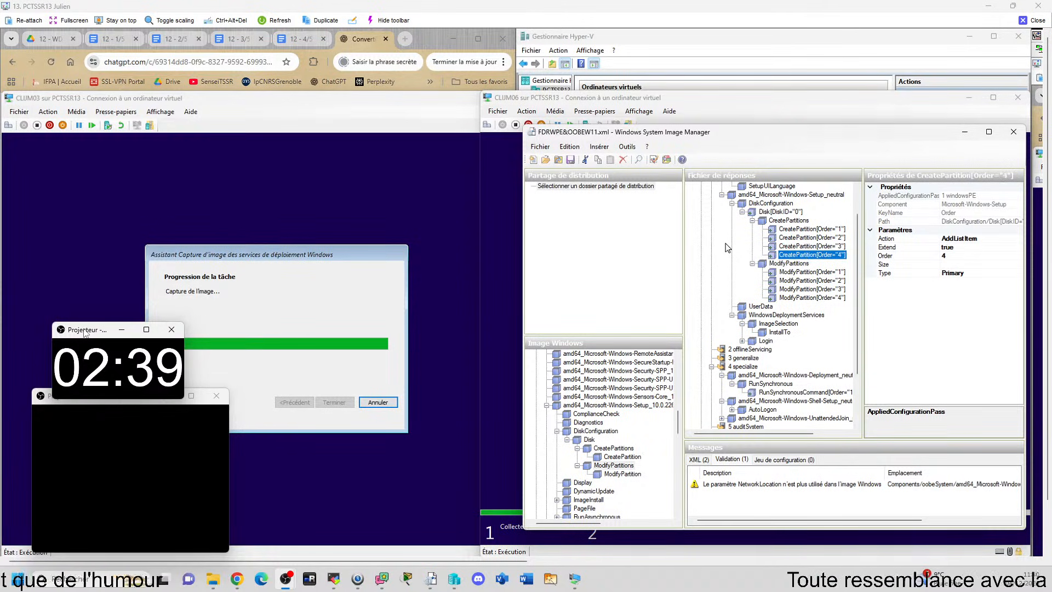
click(805, 272)
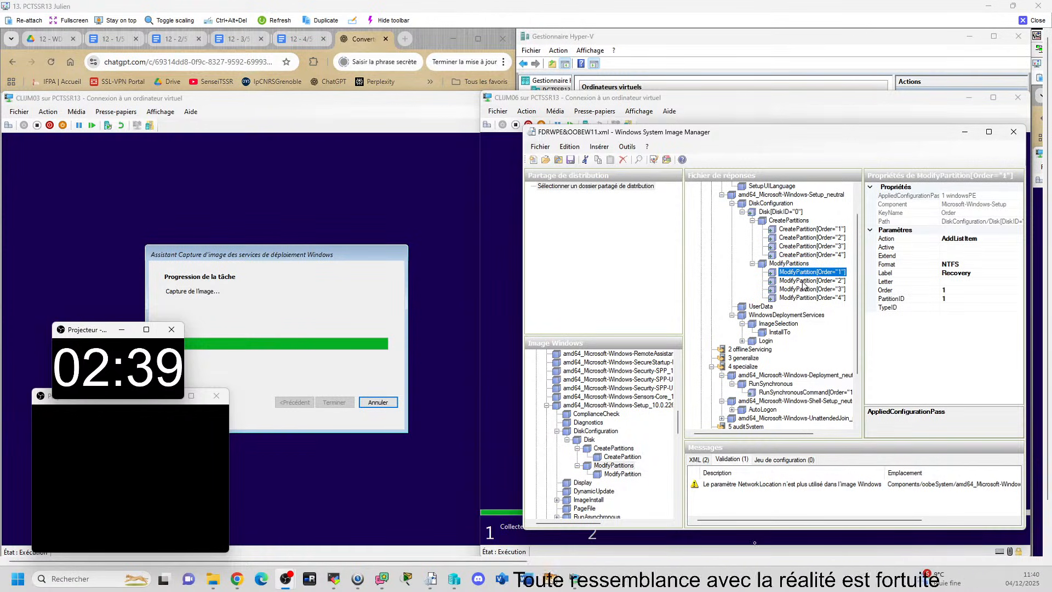
click(805, 280)
drag(507, 562, 552, 558)
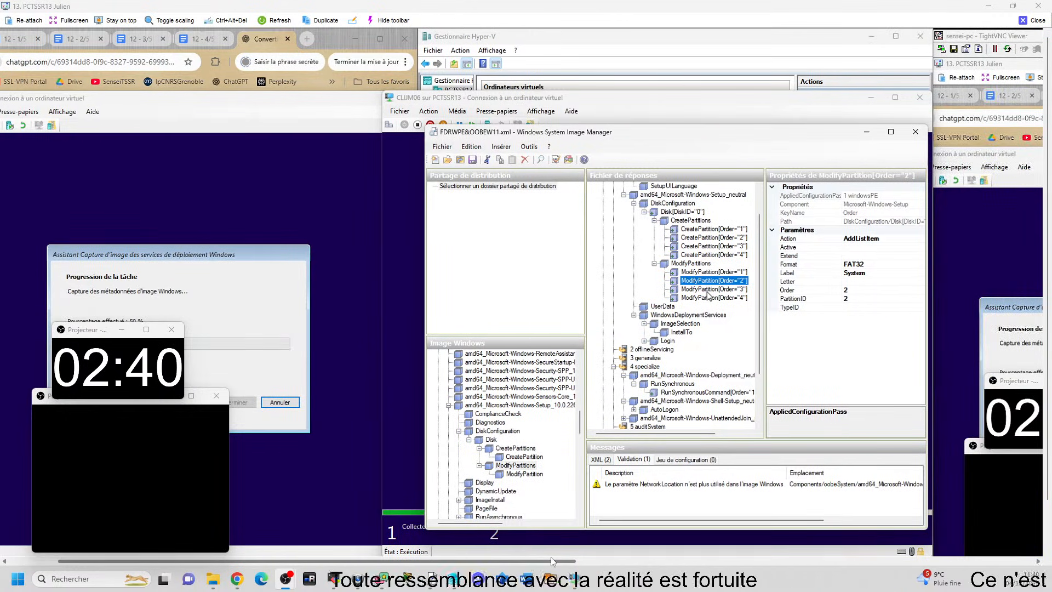
key(Down)
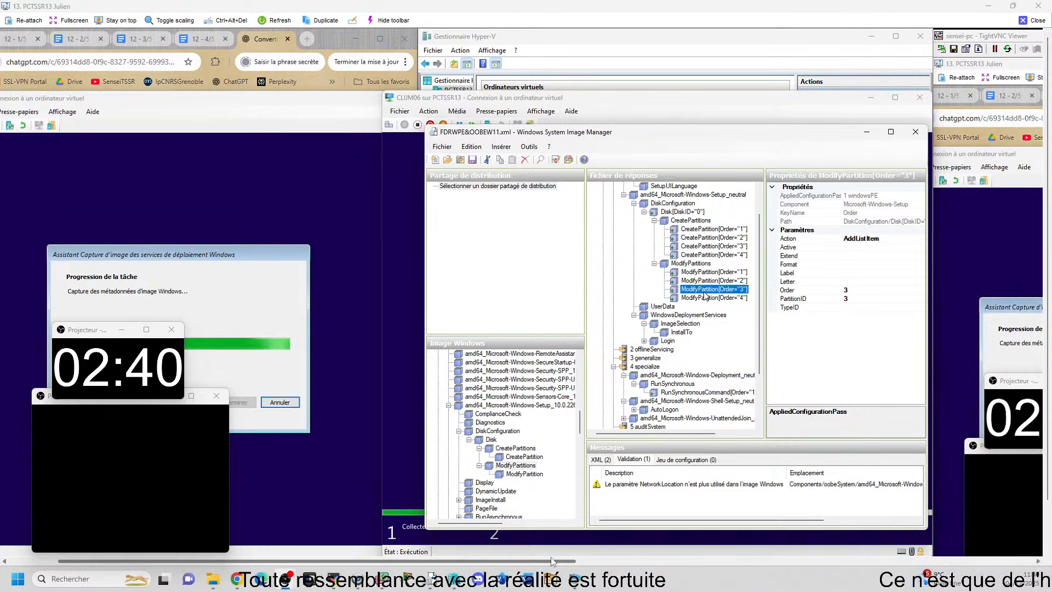
click(707, 298)
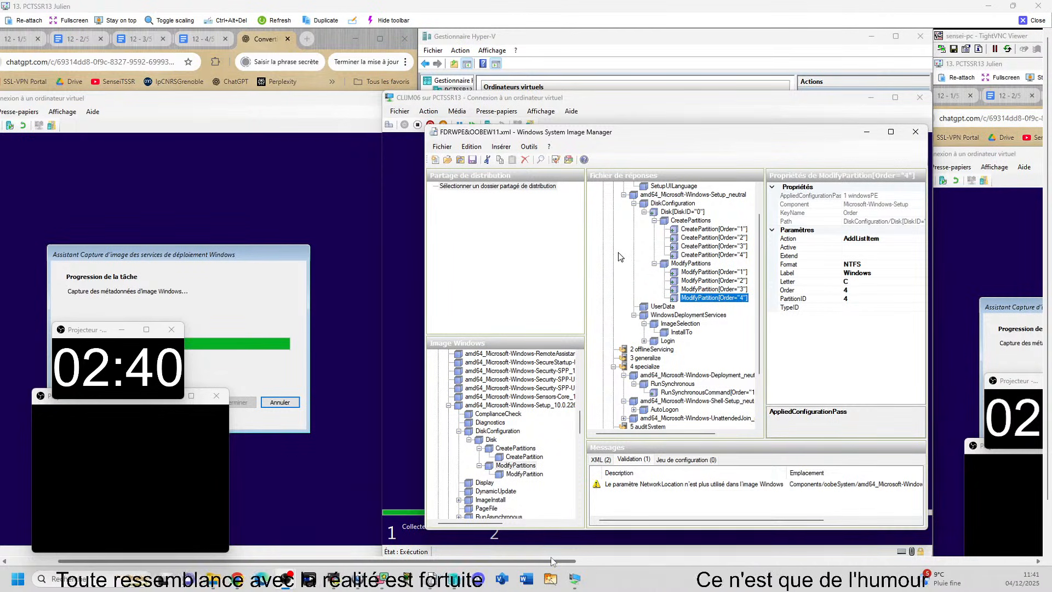
click(681, 332)
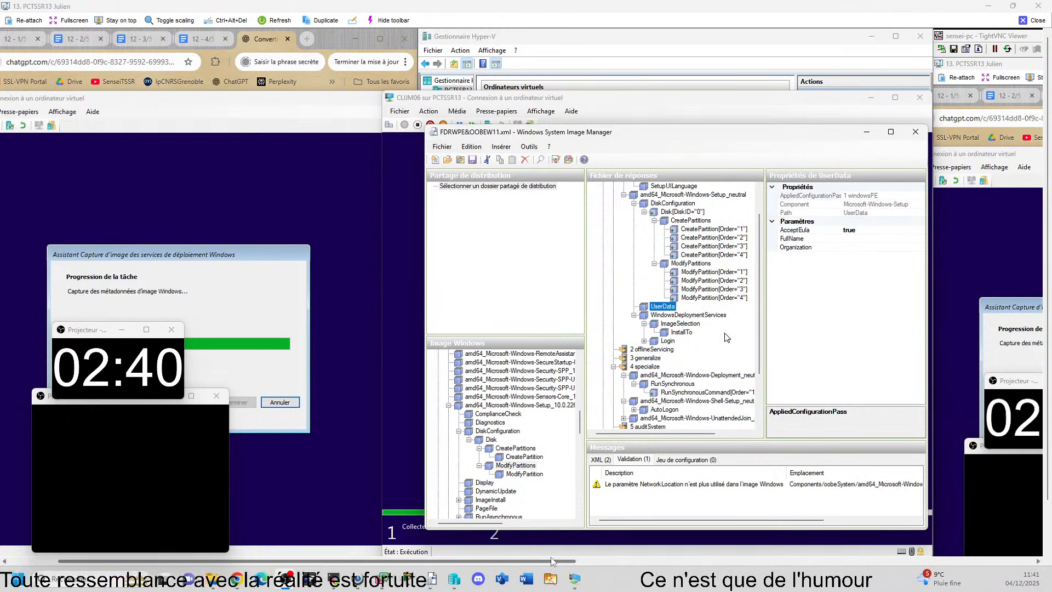
- Review the configuration passes of the FDRWPE&OOBEW11.xml answer file and examine the OOBE settings in the oobeSystem pass
scroll(724, 337, down, 1)
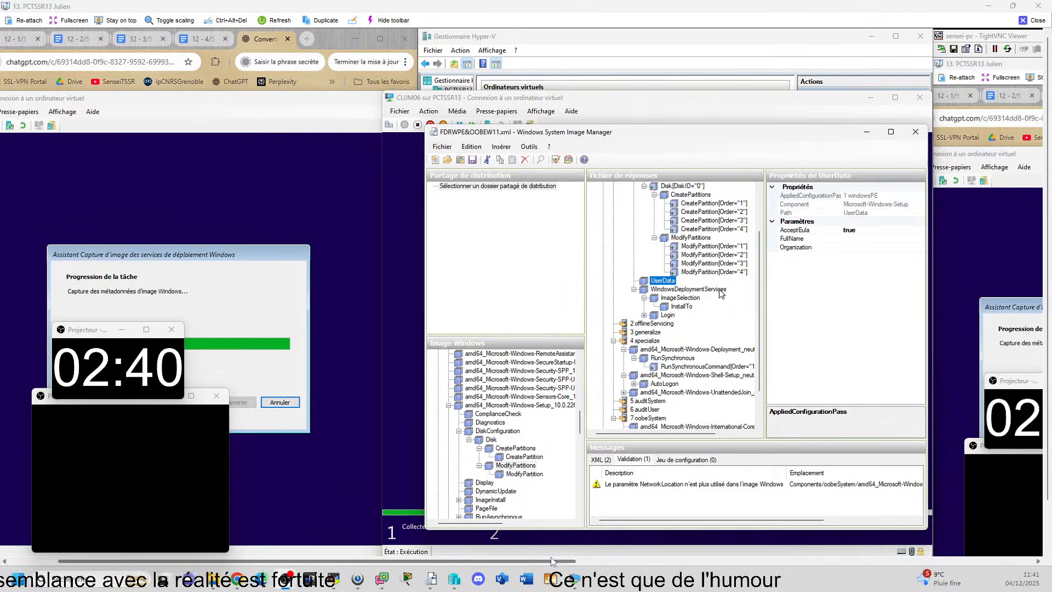
scroll(719, 294, up, 1)
scroll(719, 293, up, 1)
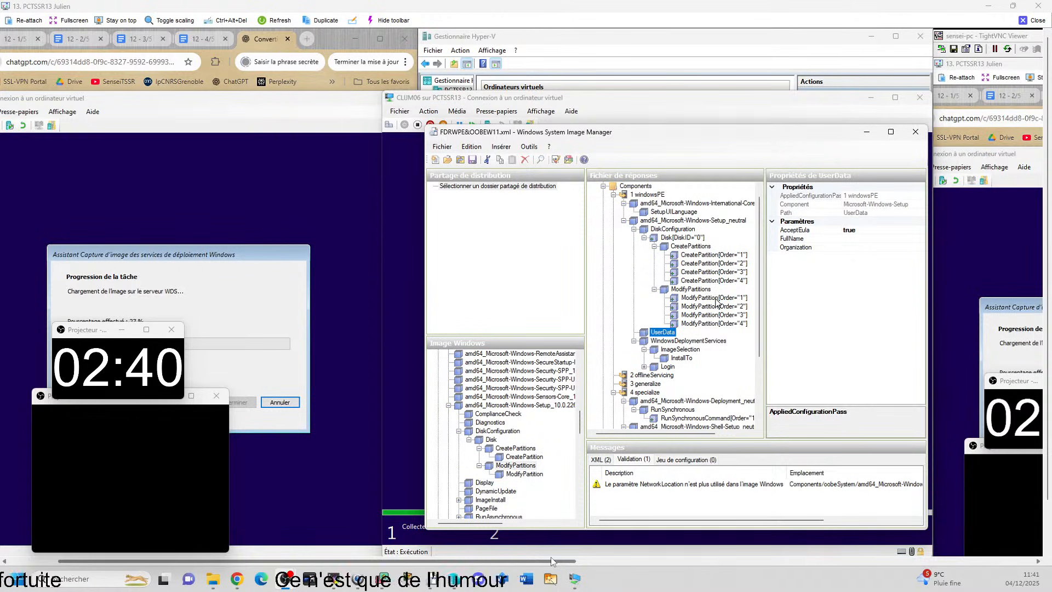
scroll(717, 317, down, 2)
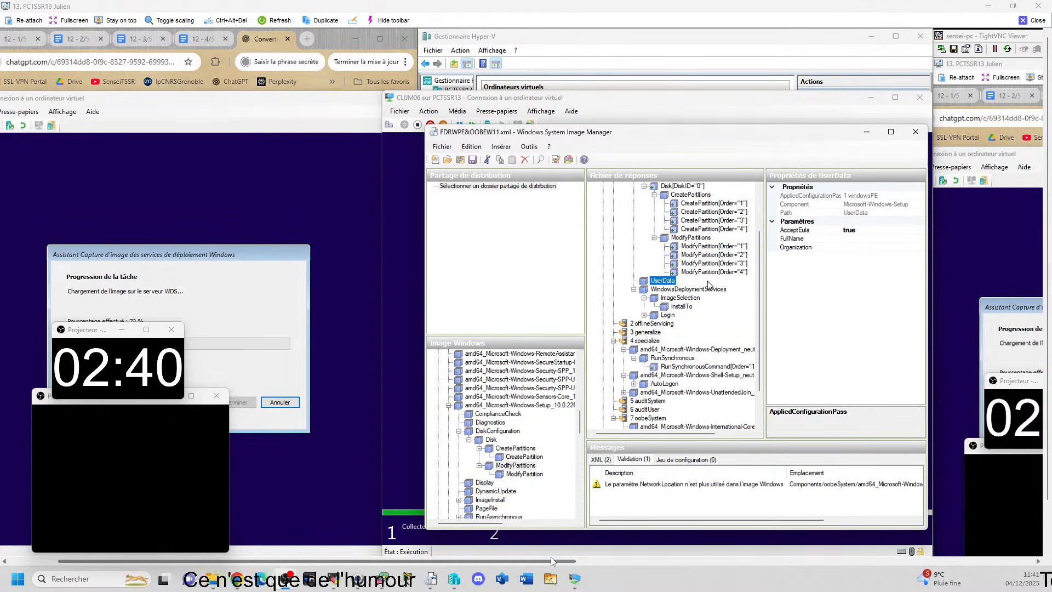
scroll(708, 284, down, 2)
click(659, 400)
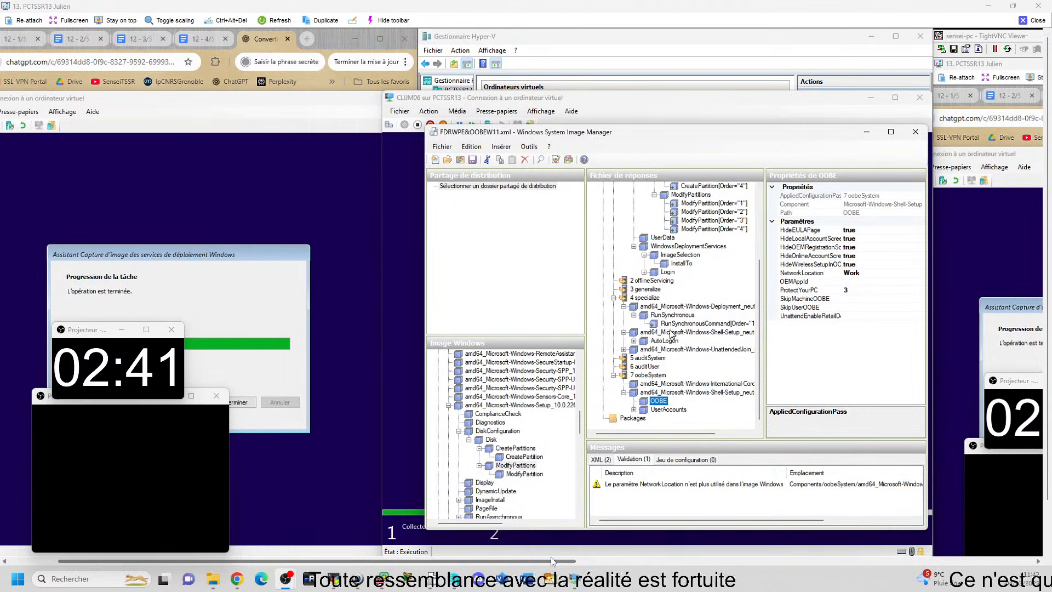
scroll(689, 344, up, 4)
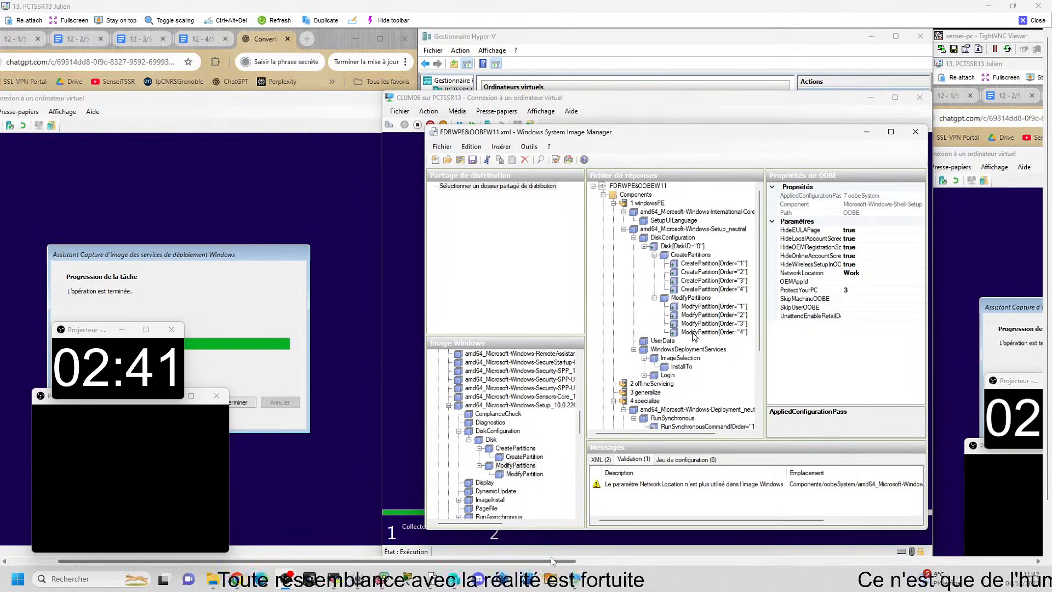
- Close the PCTSSR13 remote view and expand WindowsDeploymentServices down to InstallTo in the Unattend_BootUEFI answer file
click(652, 95)
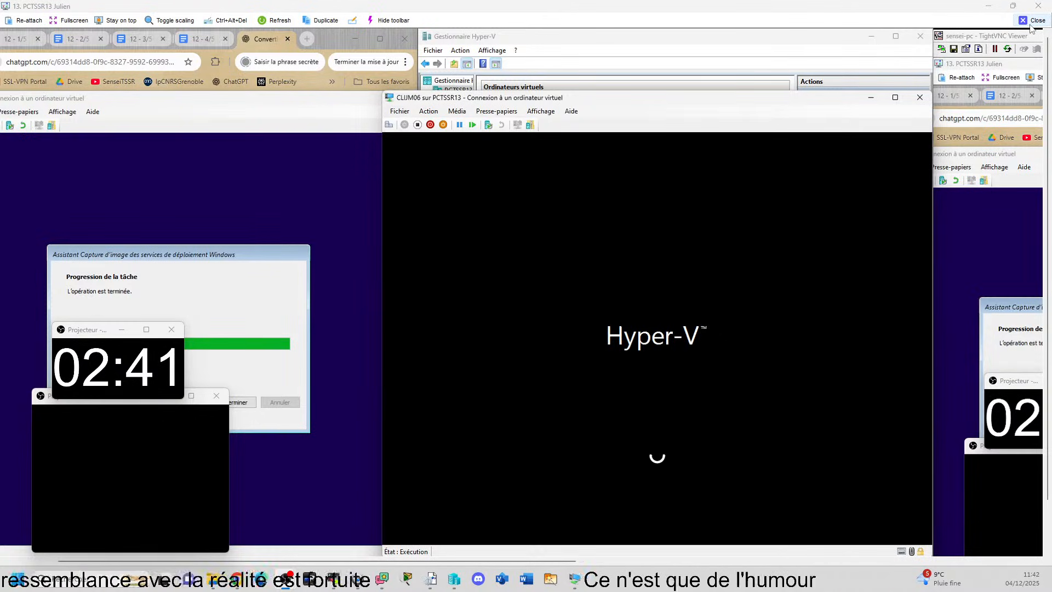
click(1032, 22)
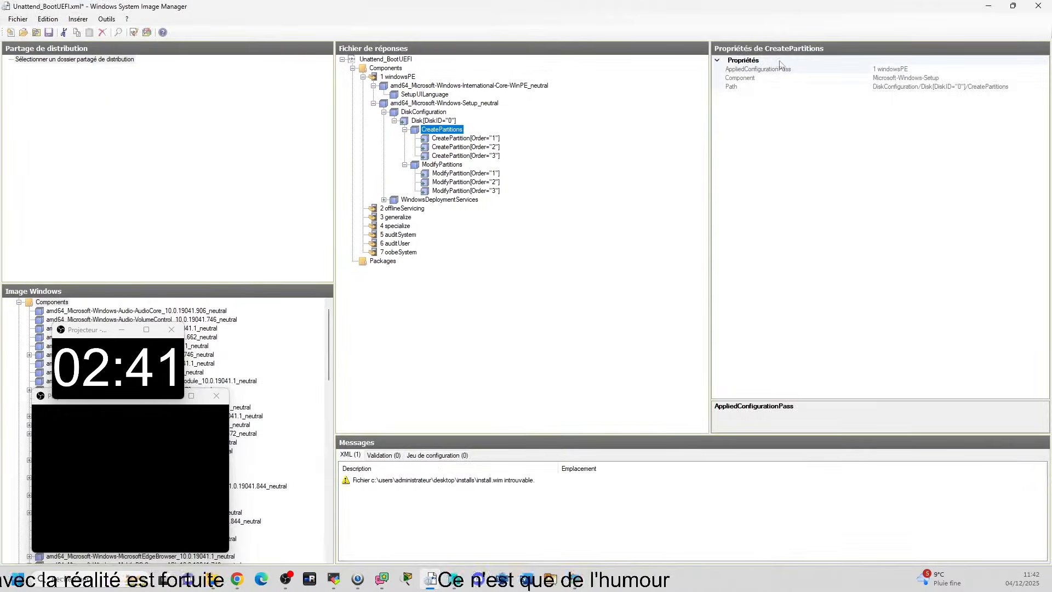
click(384, 201)
click(395, 209)
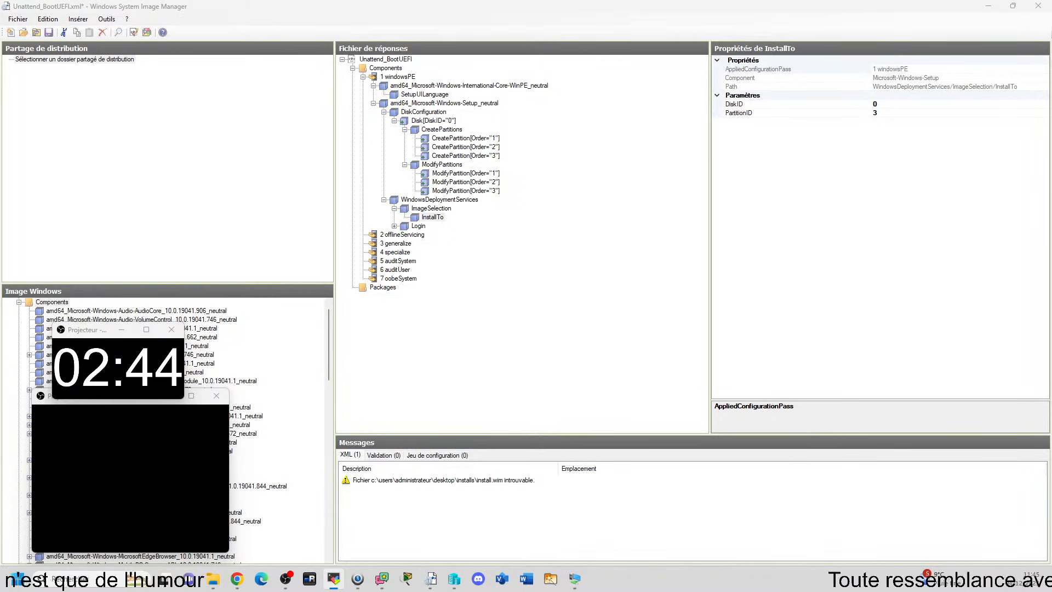
- Bring the PCTSSR05 remote view onto this screen, maximize it and show its CLIALG02 virtual machine window
drag(1051, 129, 48, 3)
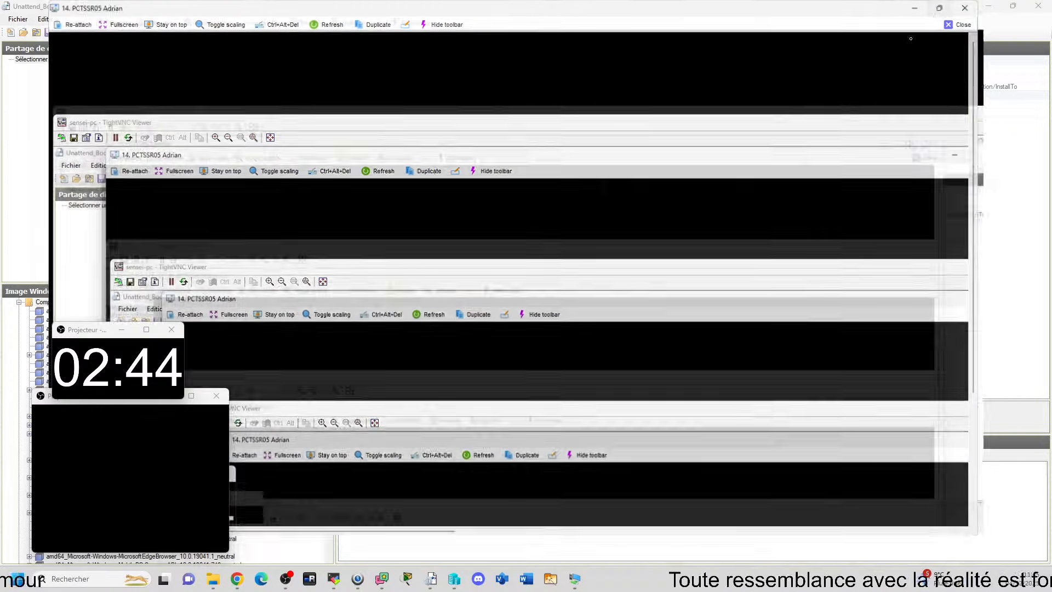
click(934, 7)
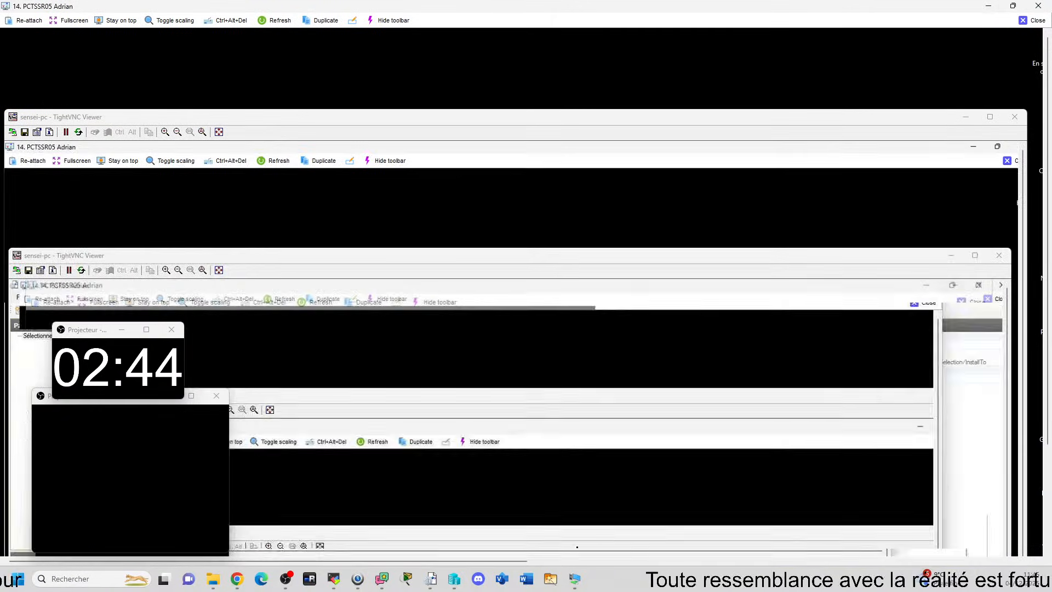
drag(475, 561, 991, 554)
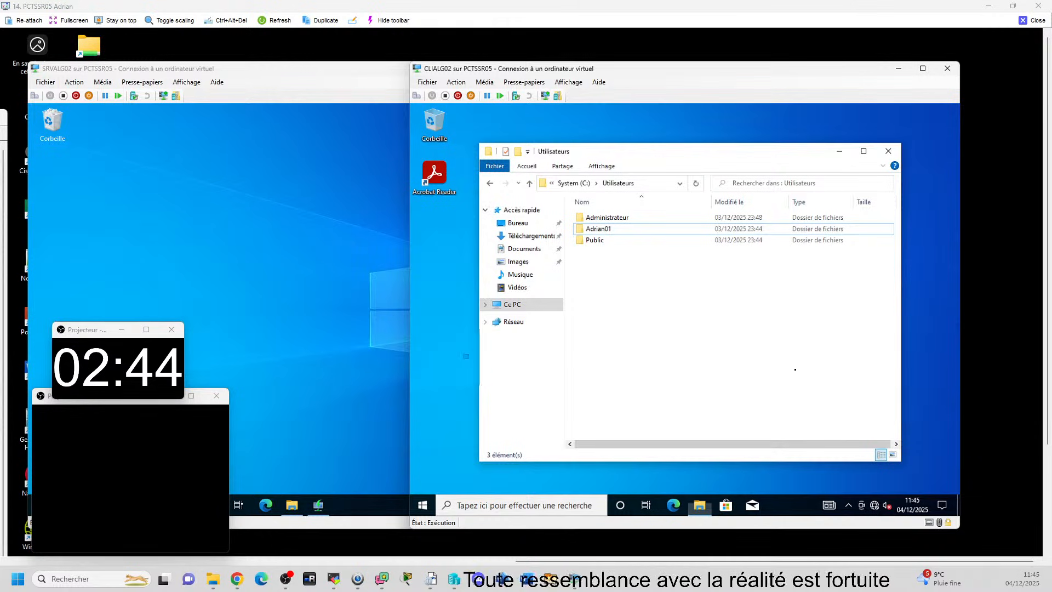
- Try to sign the current account out of the CLIALG02 virtual machine
click(467, 356)
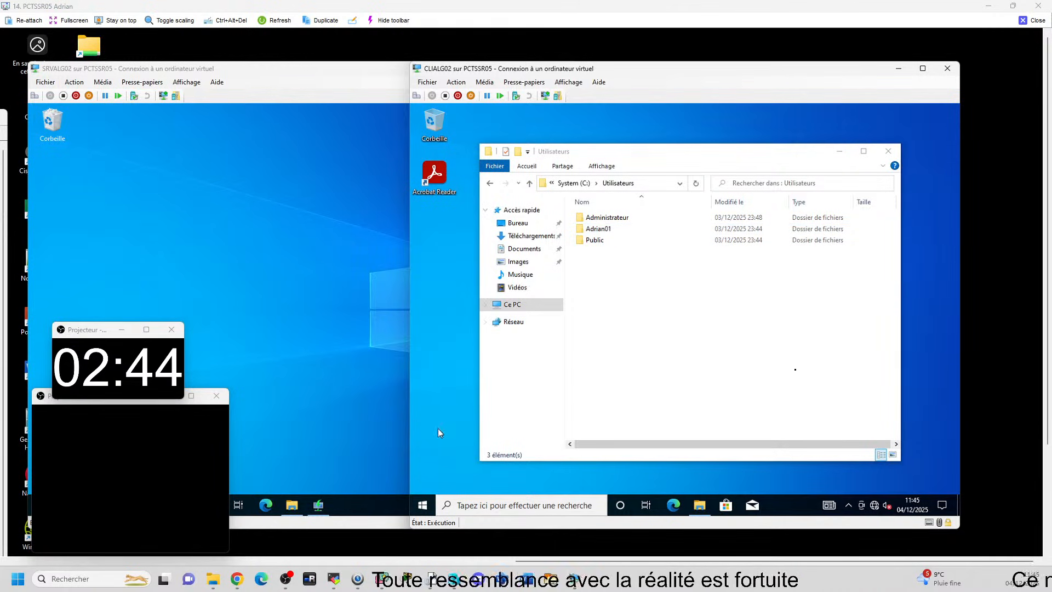
click(422, 511)
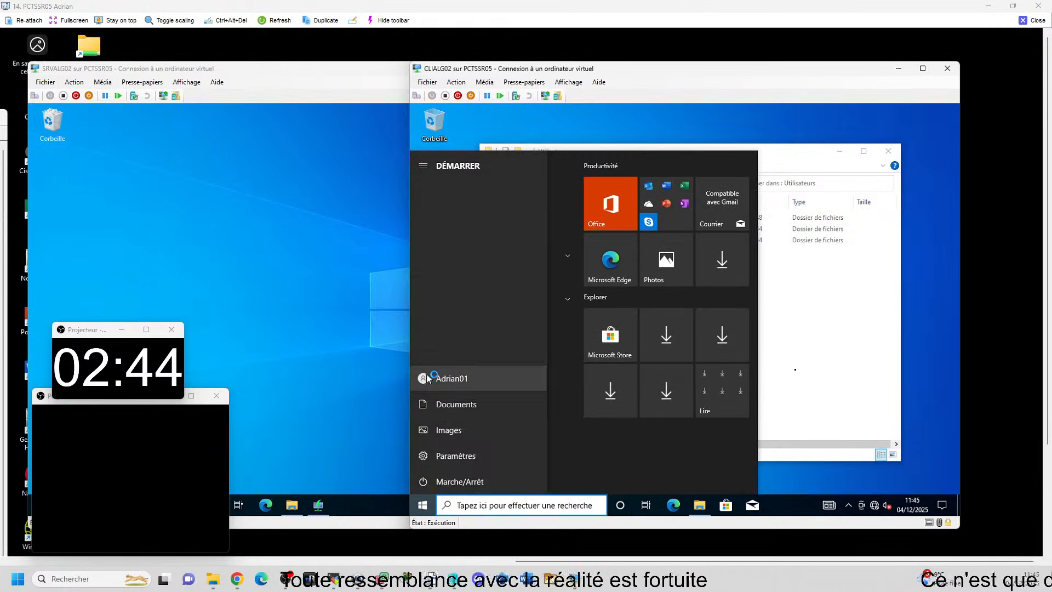
click(423, 378)
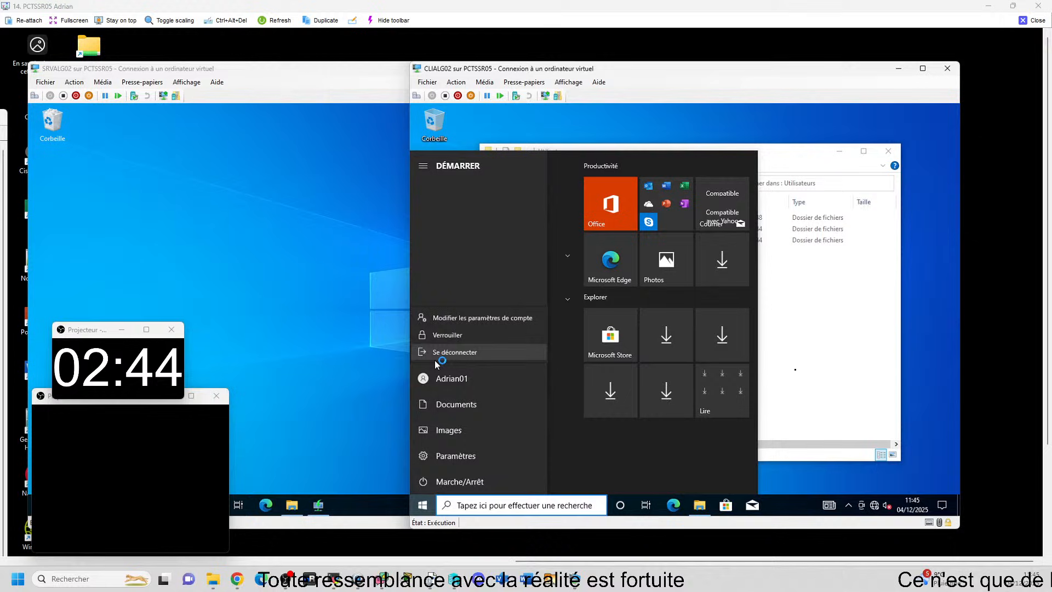
click(495, 353)
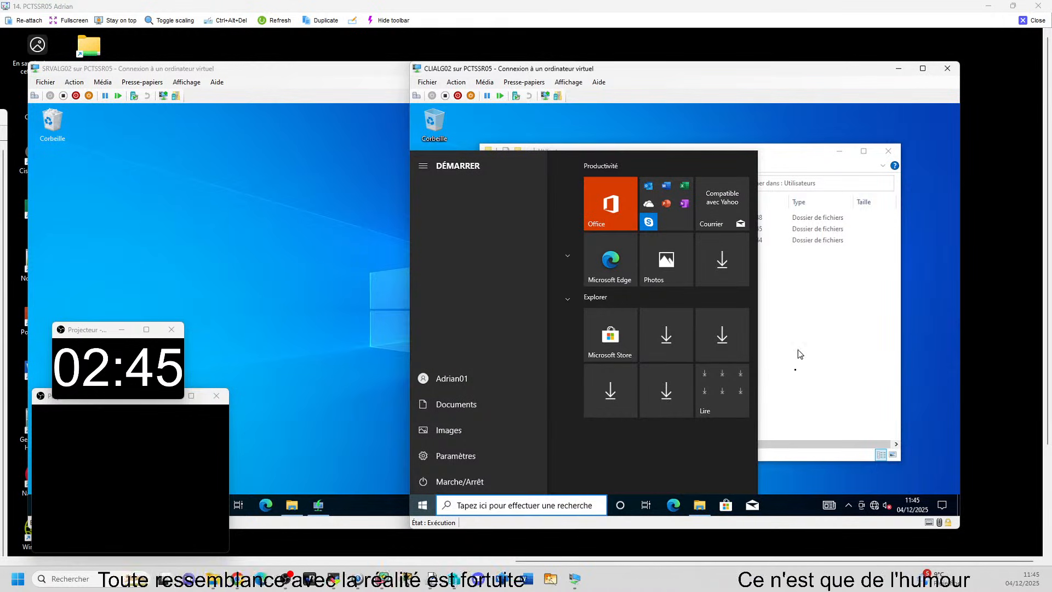
click(760, 412)
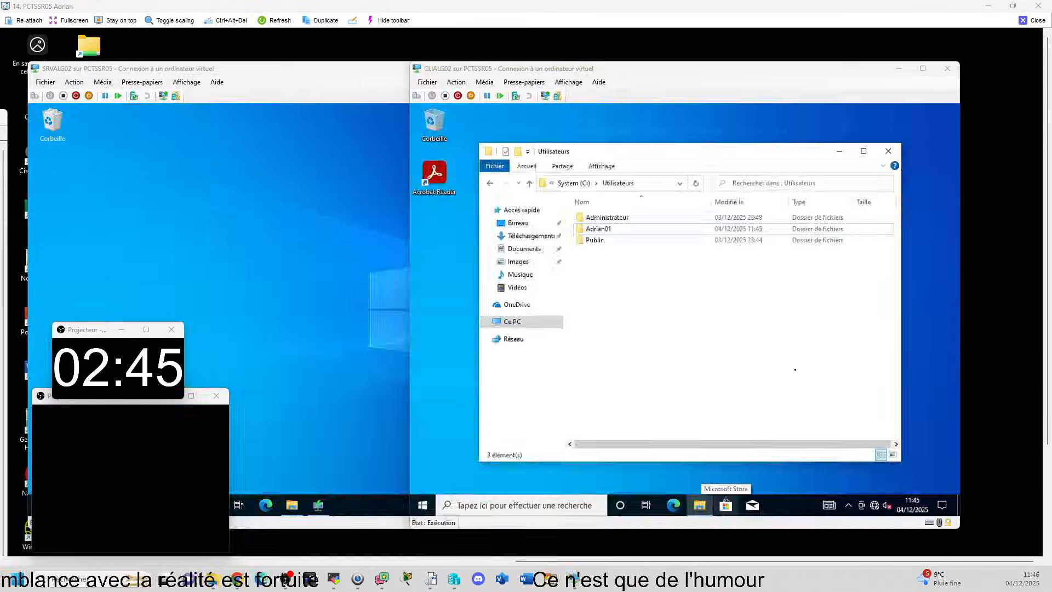
- Look at the root of the Windows (C:) drive in the PCTSSR05 host's File Explorer, leaving that window minimized
click(526, 556)
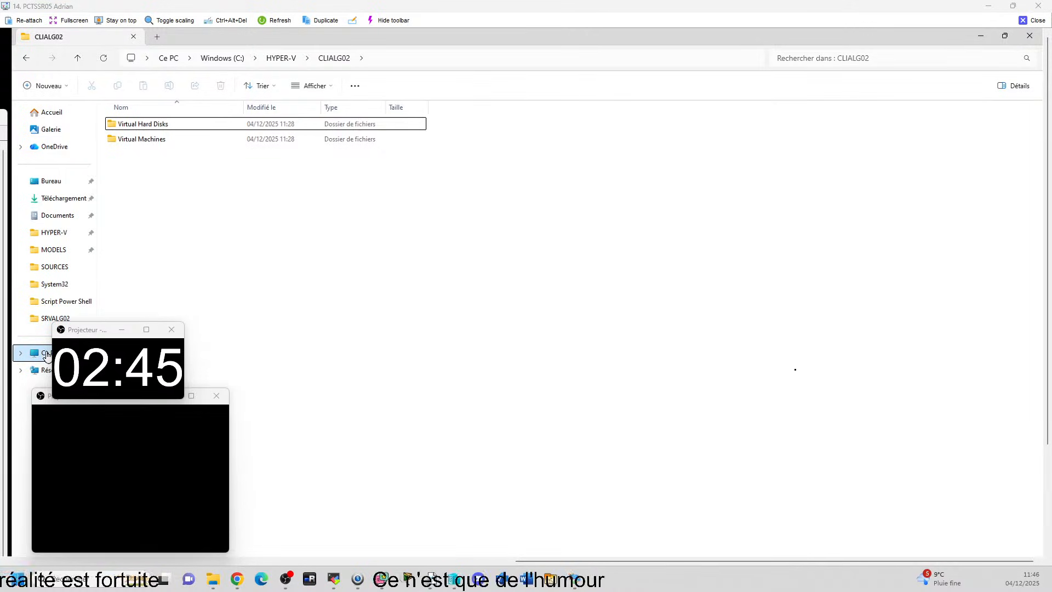
click(47, 356)
double_click(132, 140)
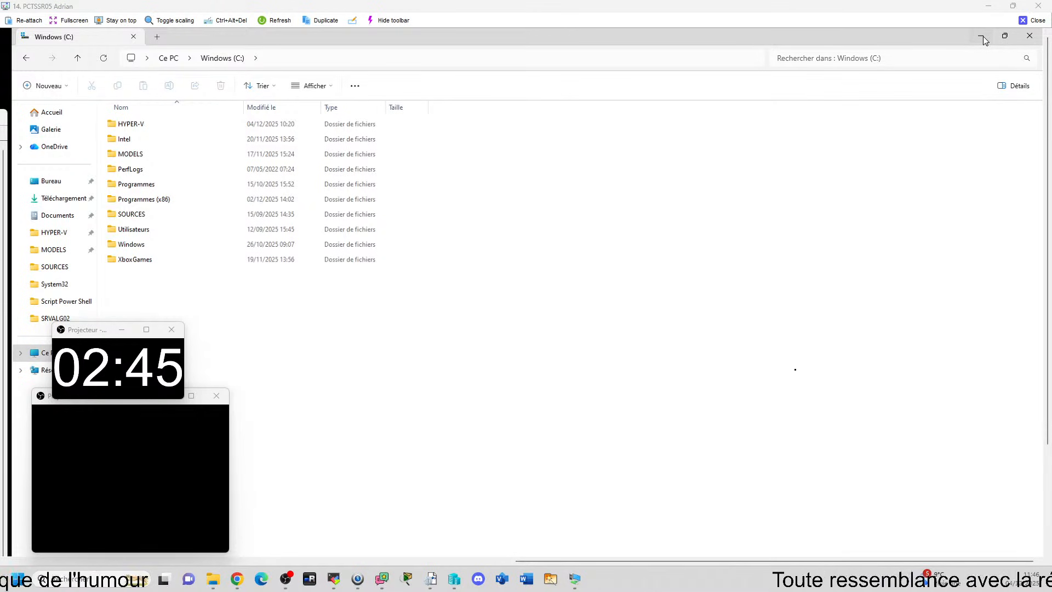
click(983, 36)
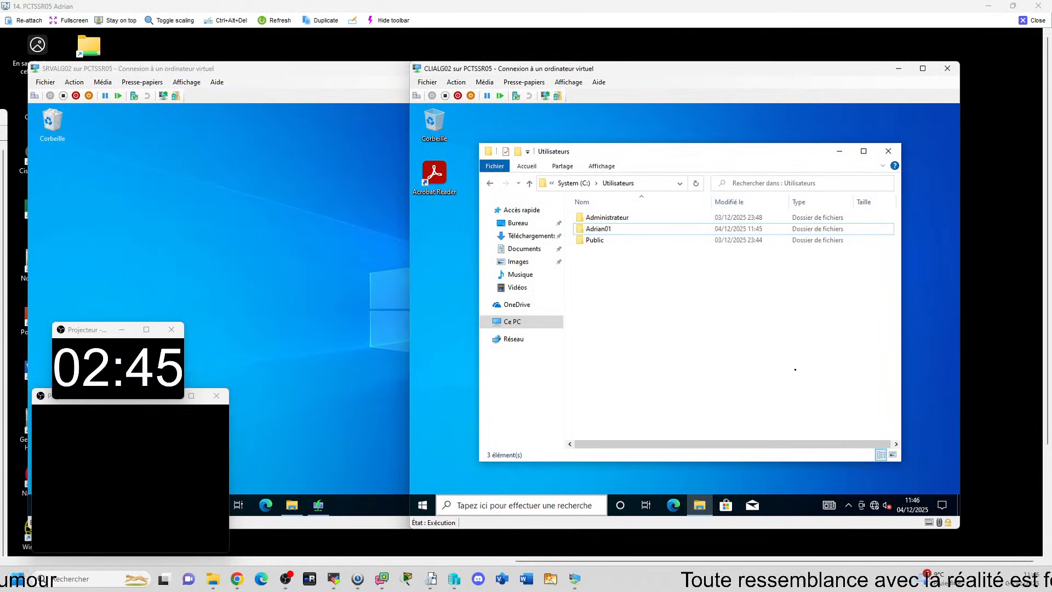
- Bring back the host's File Explorer, look at the drives under Ce PC and minimize the window again
mouse_move(700, 505)
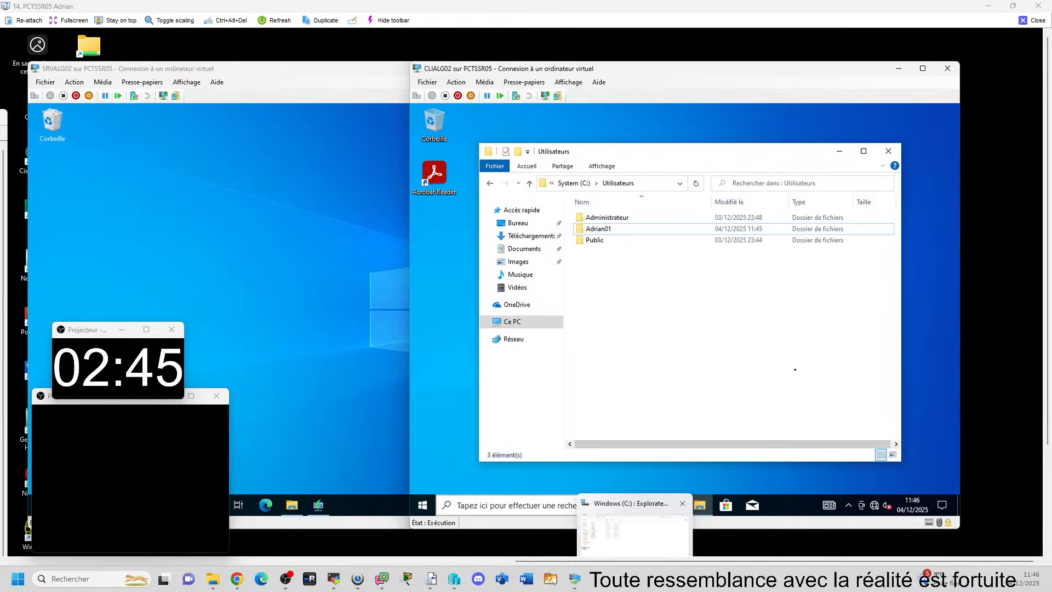
click(634, 528)
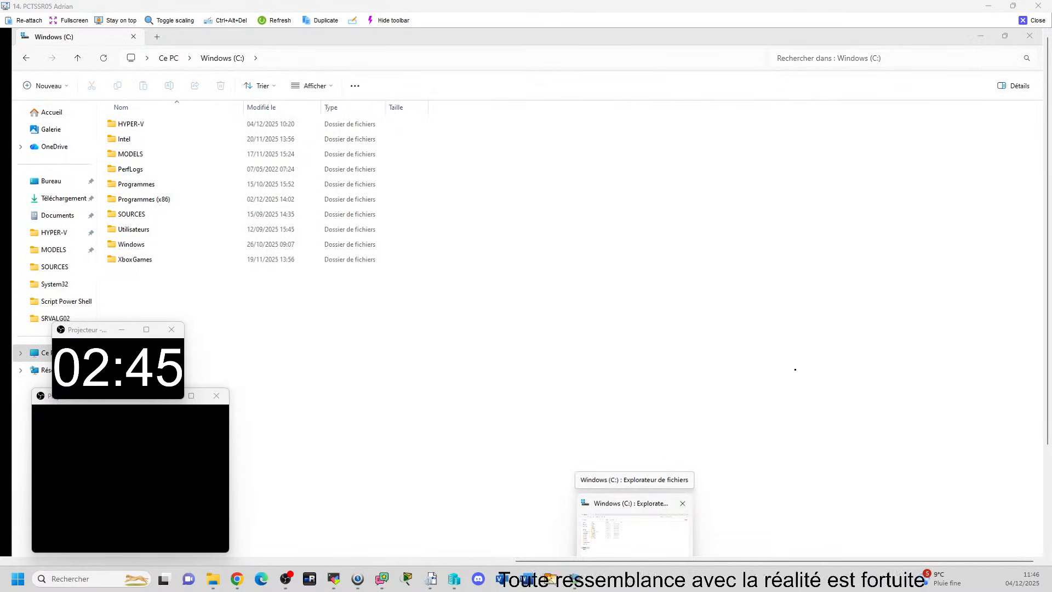
click(631, 553)
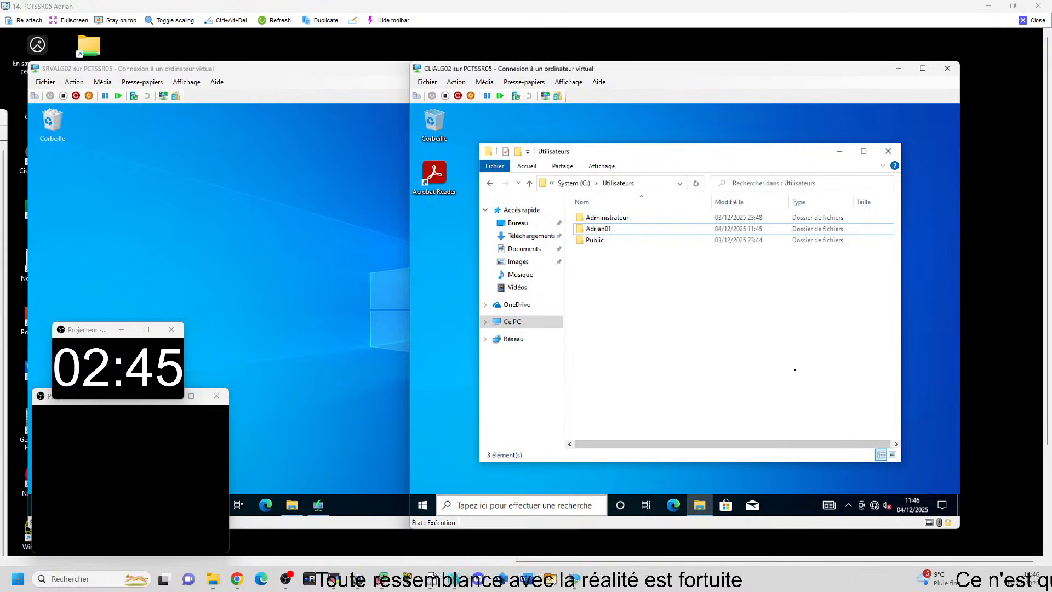
click(658, 554)
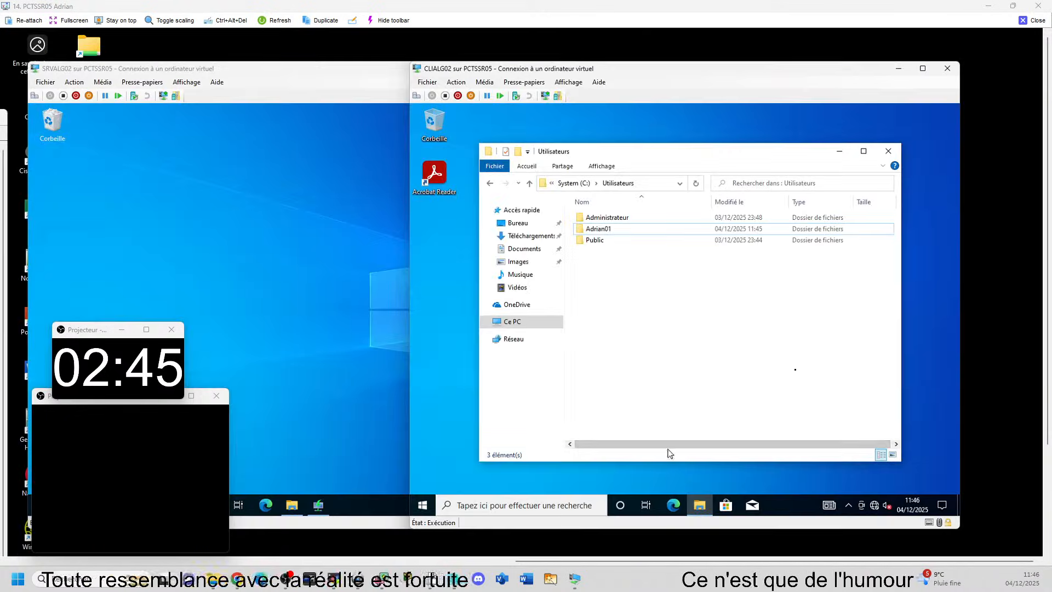
click(472, 554)
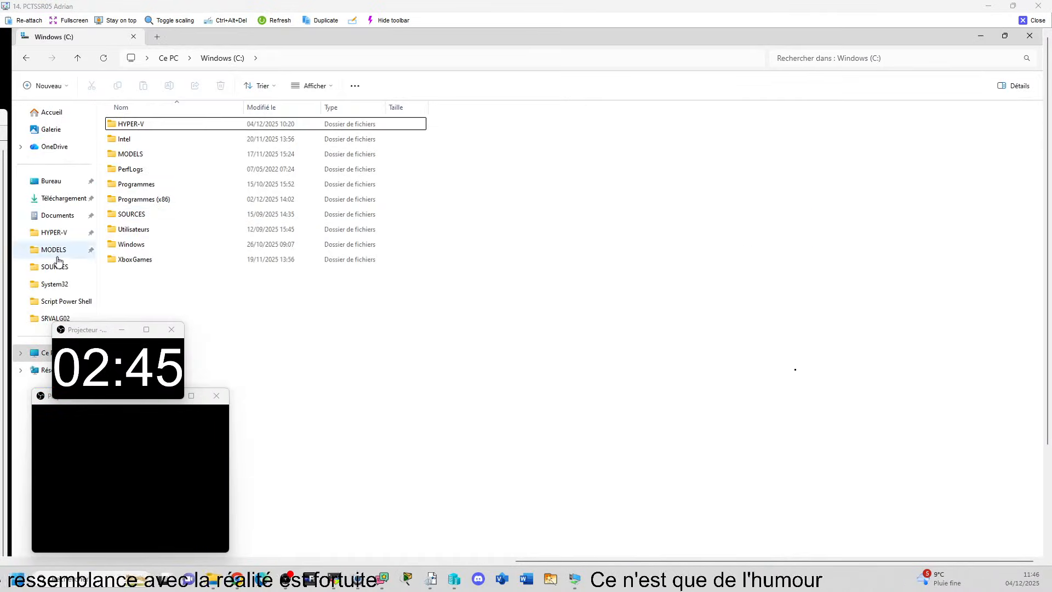
click(48, 358)
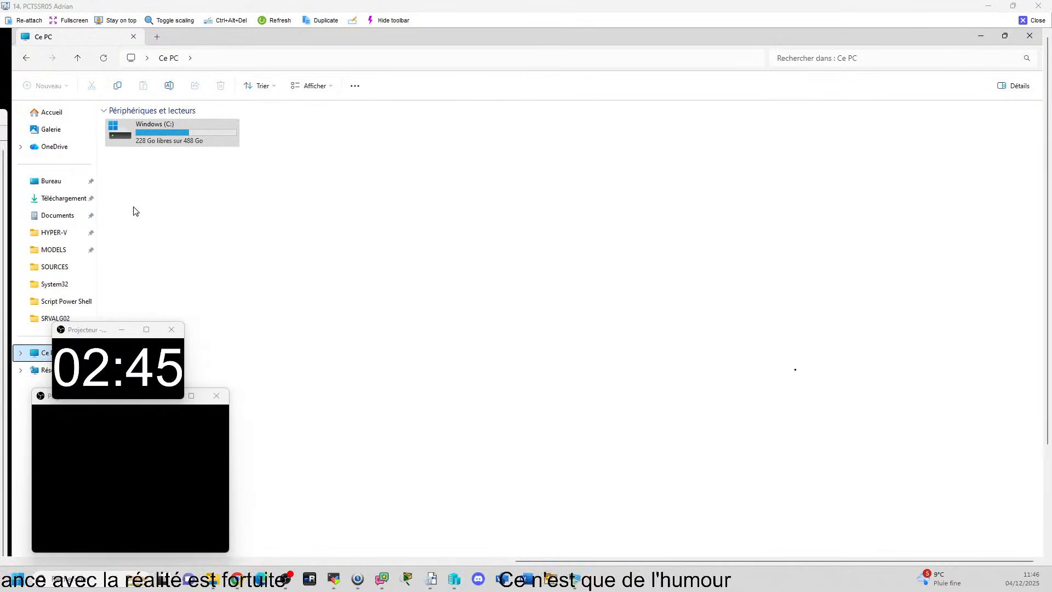
click(980, 37)
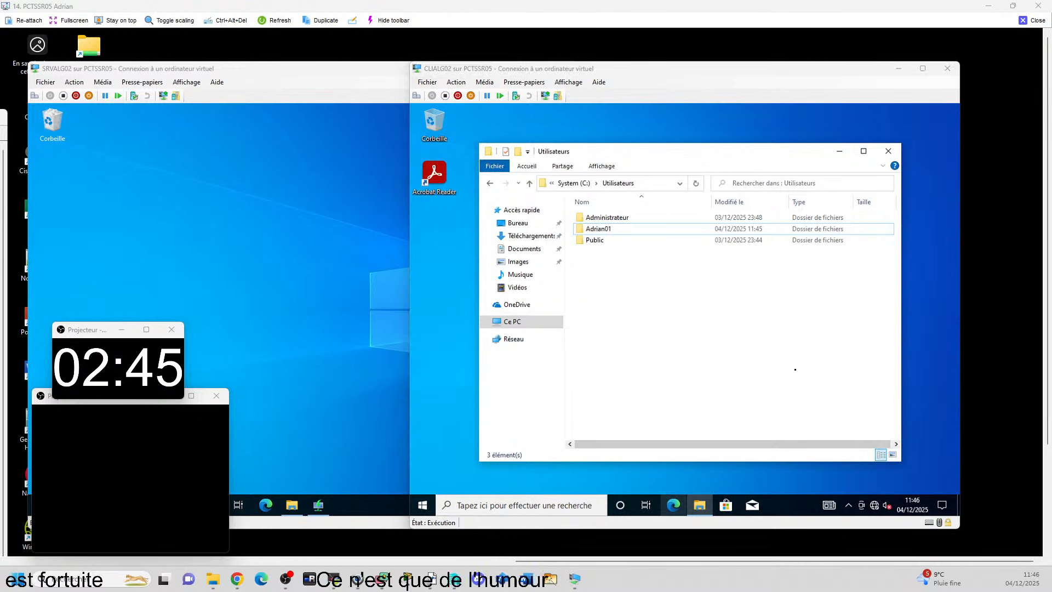
- Show the Windows 10 Pro Guacamole.xml answer file in Windows System Image Manager and expand UnattendedJoin in the specialize pass
click(537, 556)
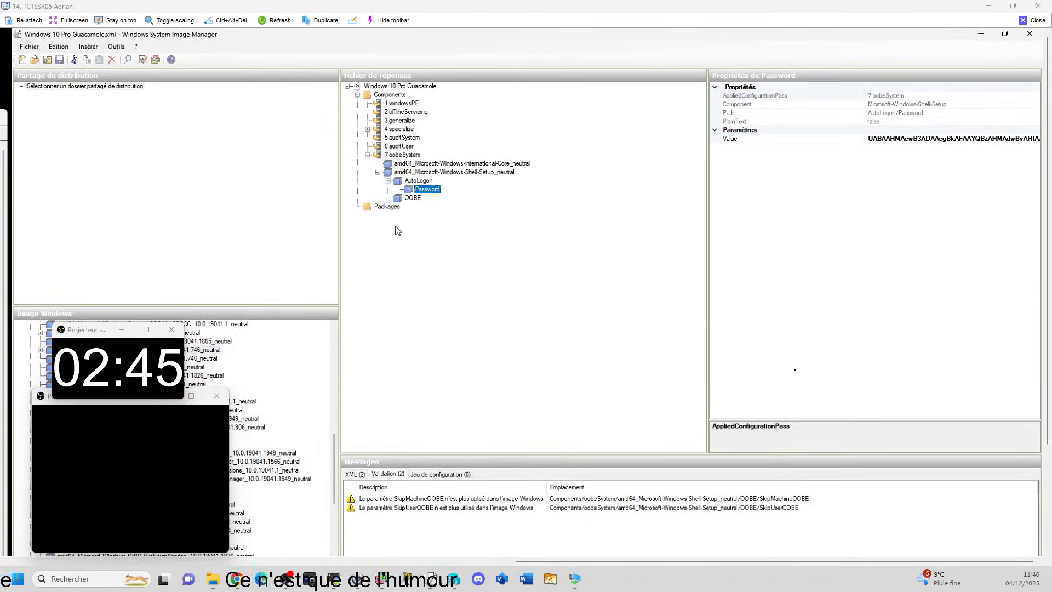
click(418, 173)
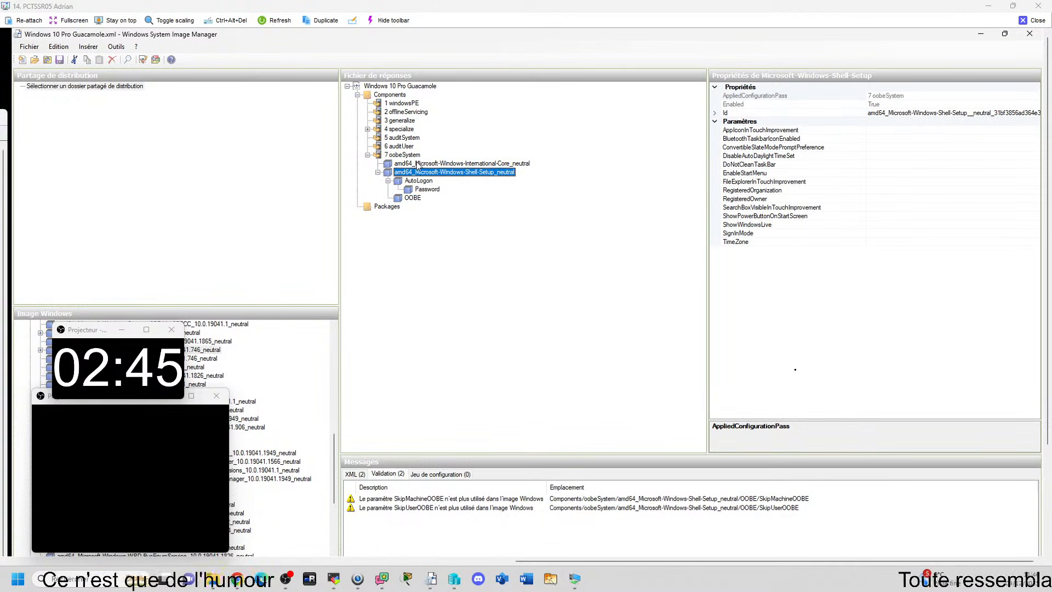
double_click(400, 128)
click(407, 137)
click(407, 146)
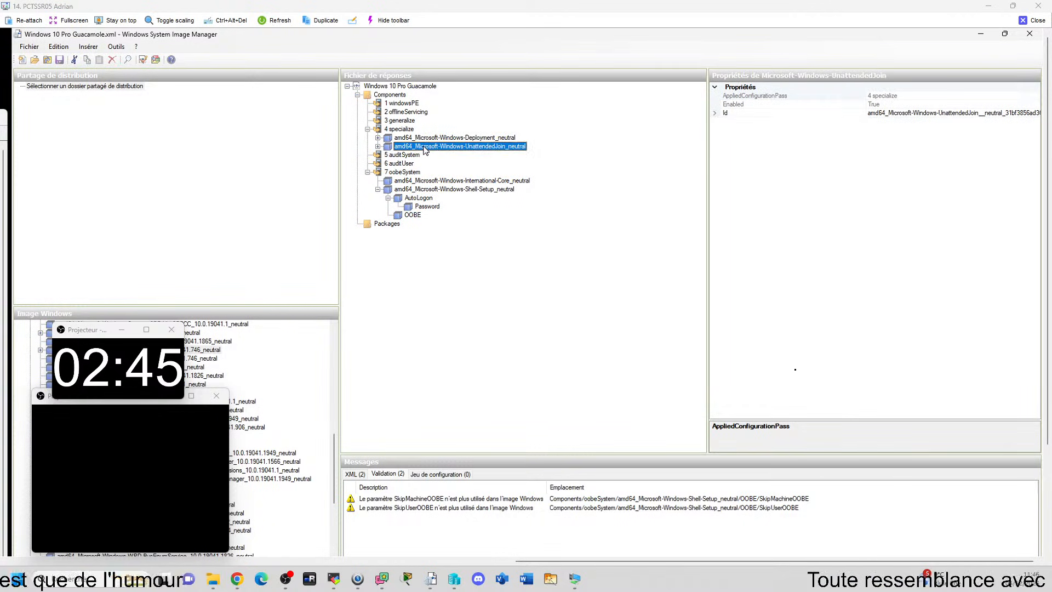
click(378, 147)
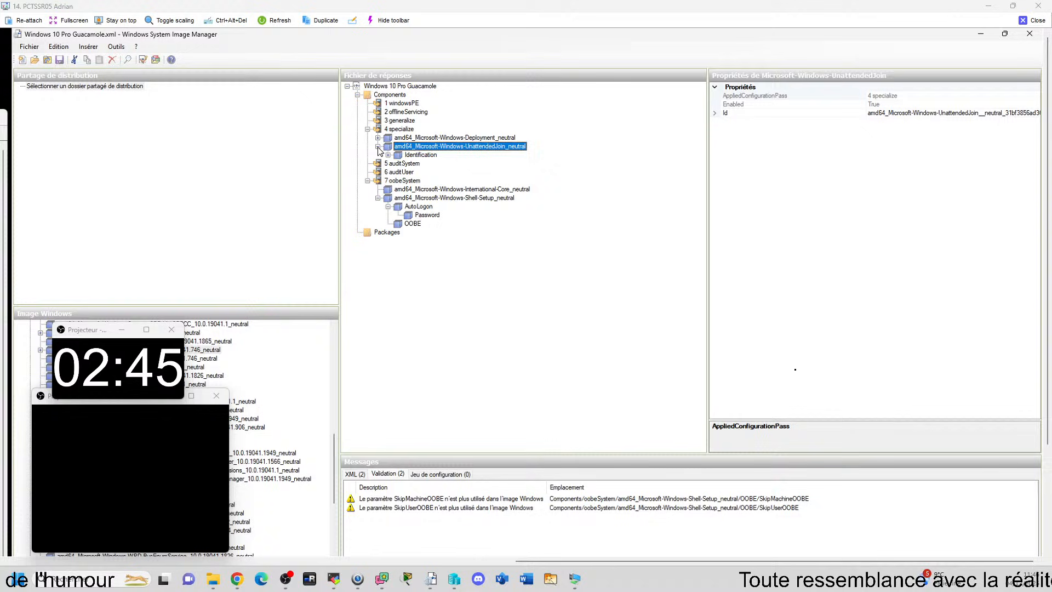
- Set JoinDomain to DOMALG.LAN in the Identification settings of the UnattendedJoin component
click(418, 155)
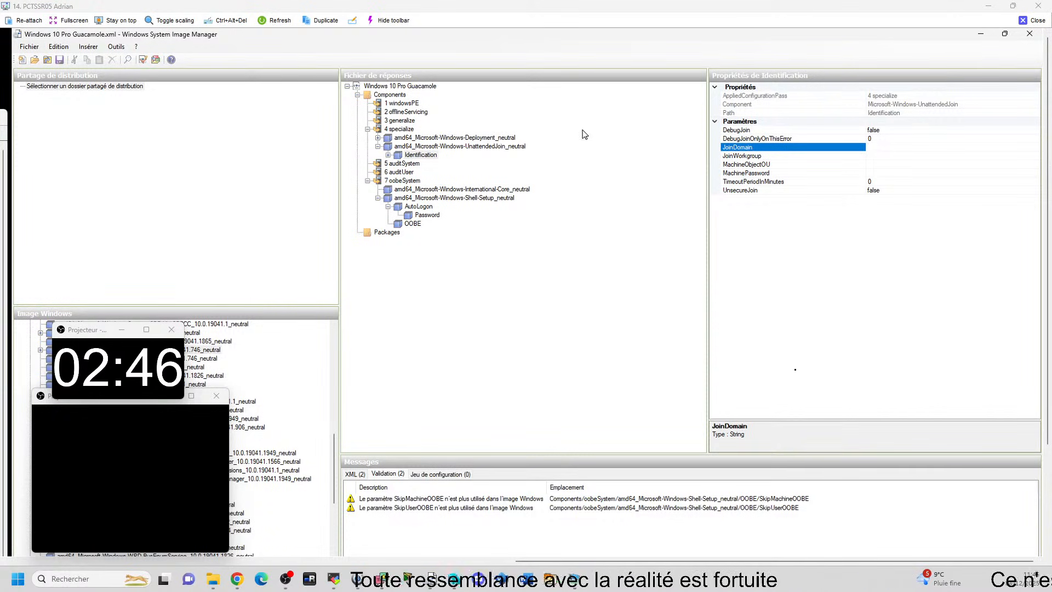
text(DOMALG)
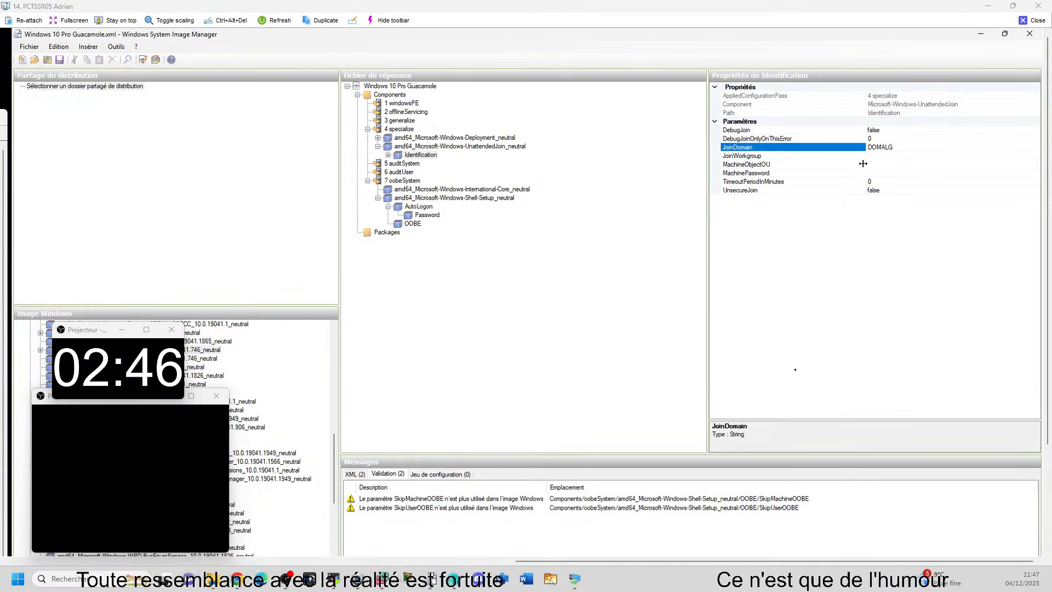
text(.LAN)
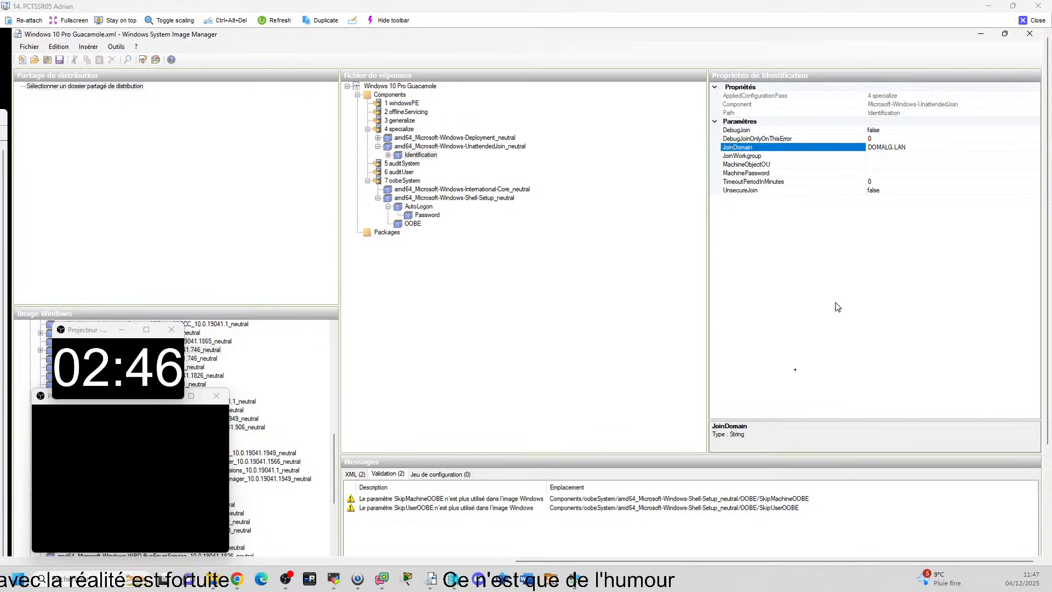
key(Return)
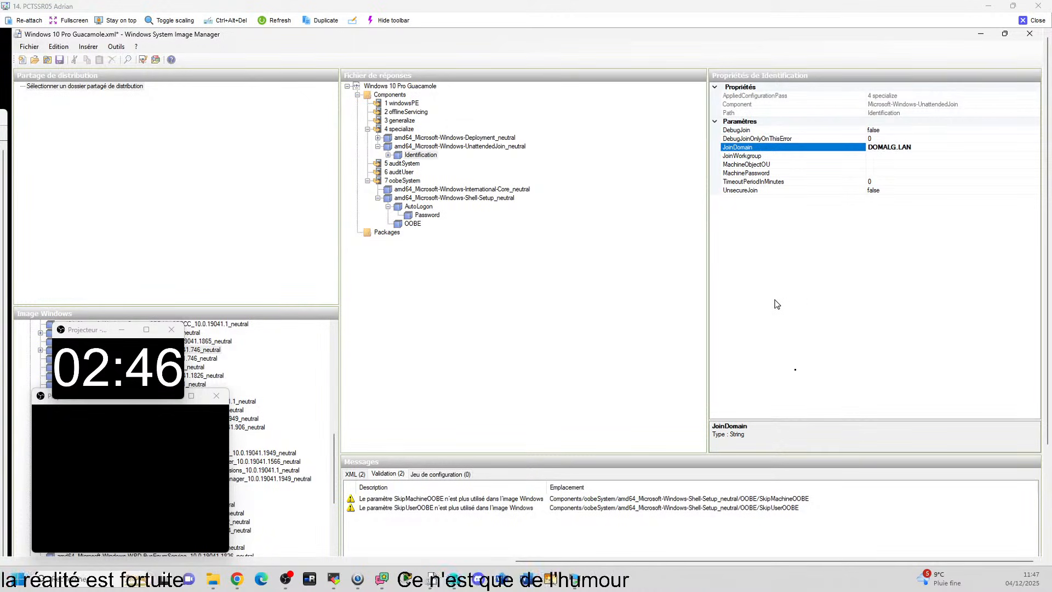
- Review the Credentials and Identification settings of the UnattendedJoin component in the specialize pass
click(422, 147)
click(426, 138)
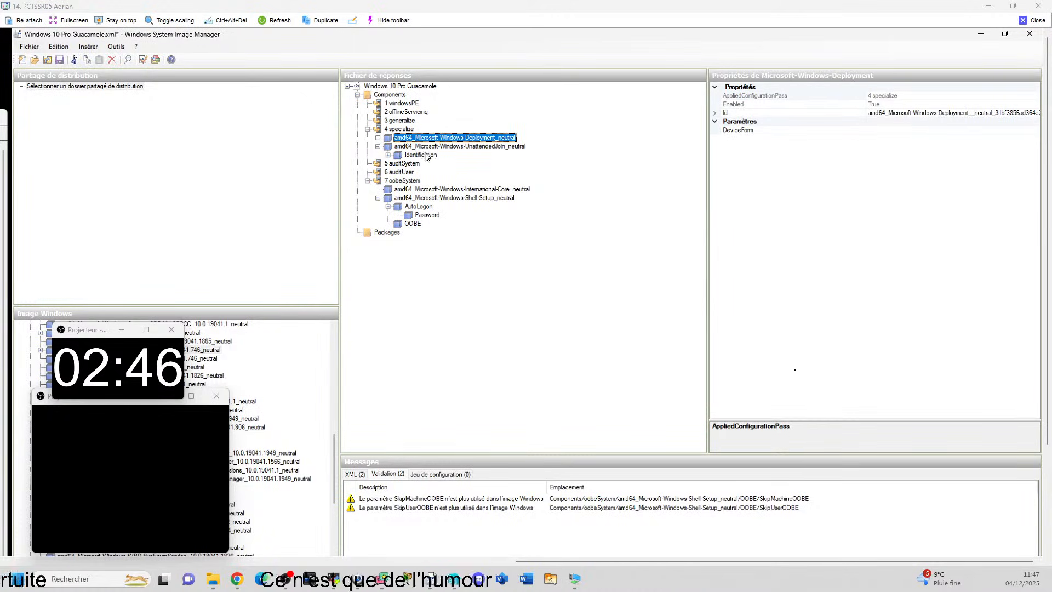
double_click(425, 156)
click(426, 165)
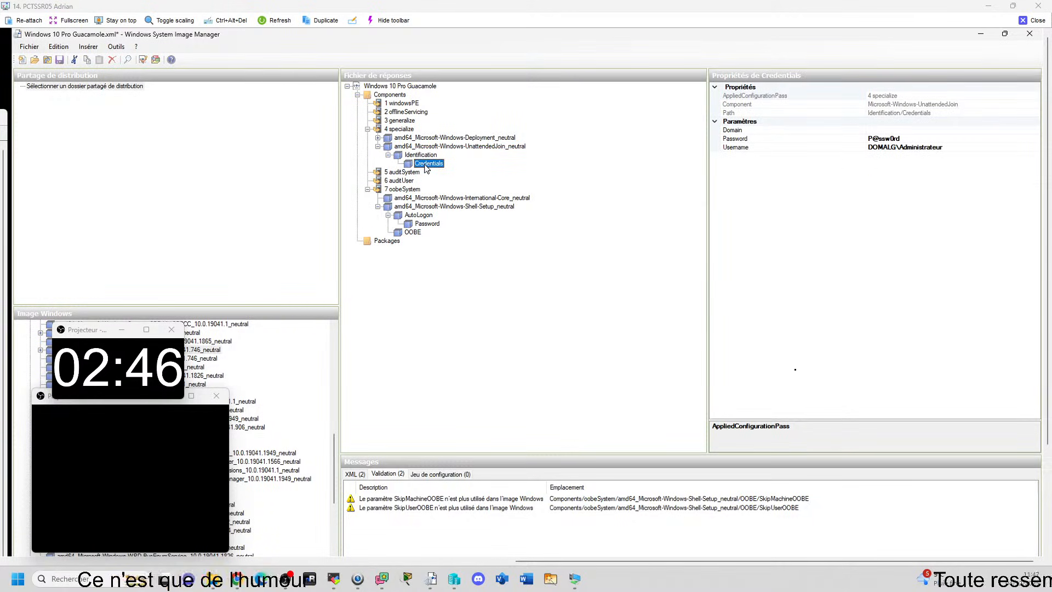
click(420, 155)
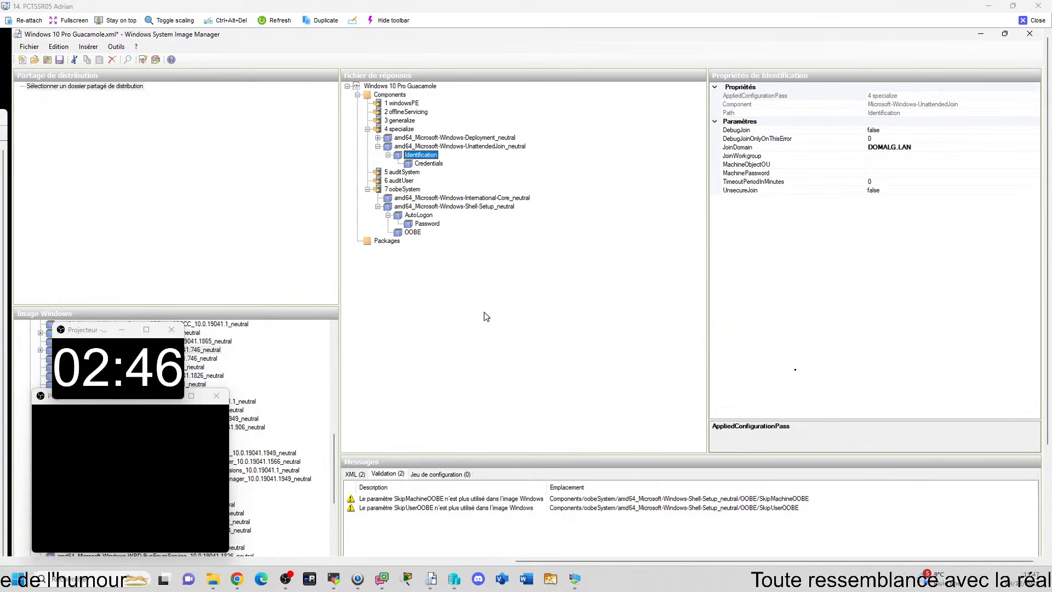
- Save the answer file over the existing Windows 10 Pro Guacamole.xml in Documents and minimize Windows System Image Manager
click(29, 47)
click(68, 106)
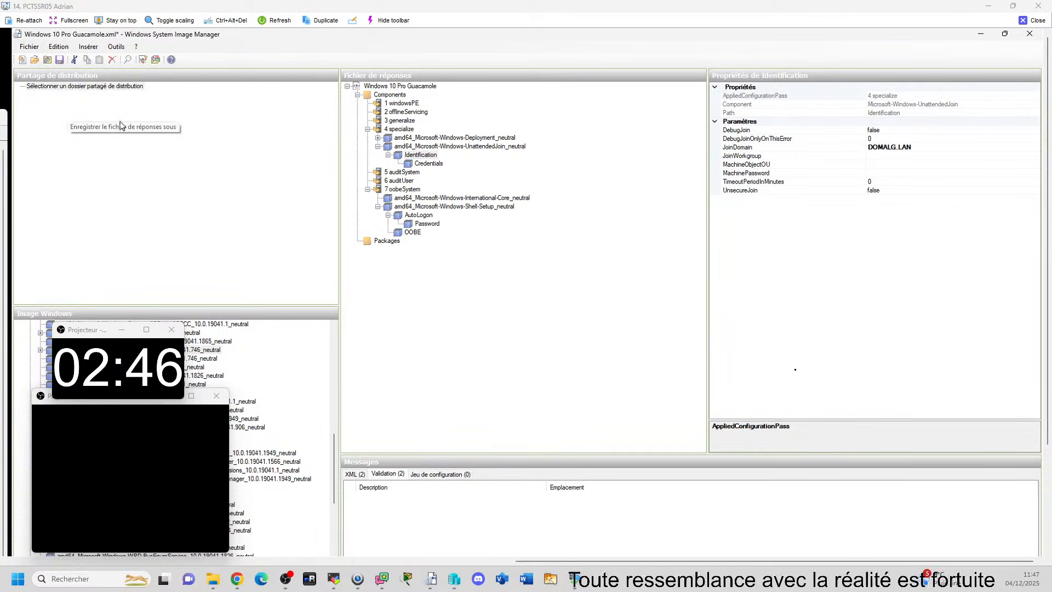
click(442, 311)
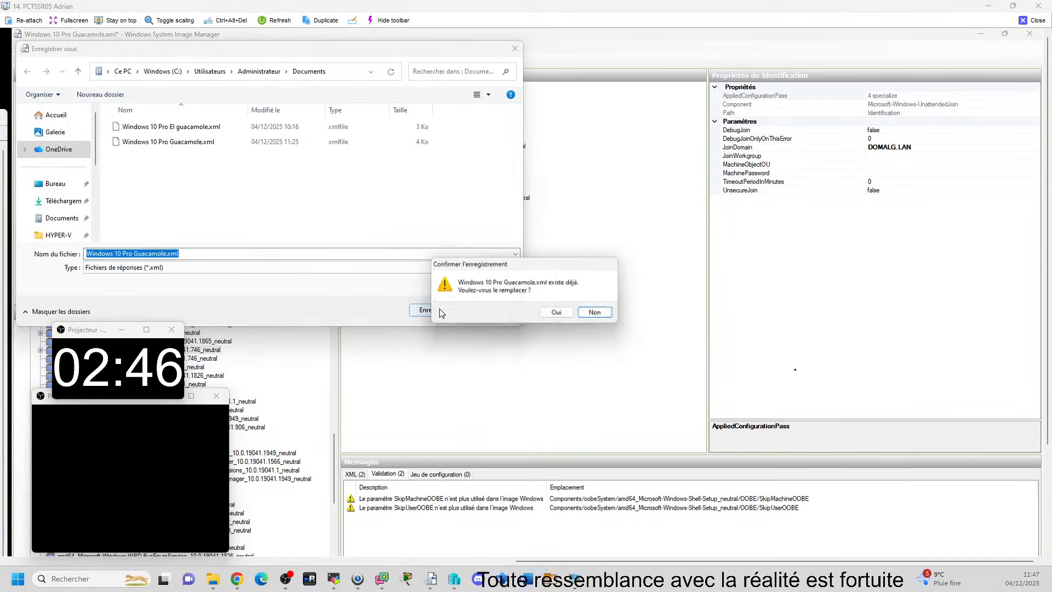
click(557, 314)
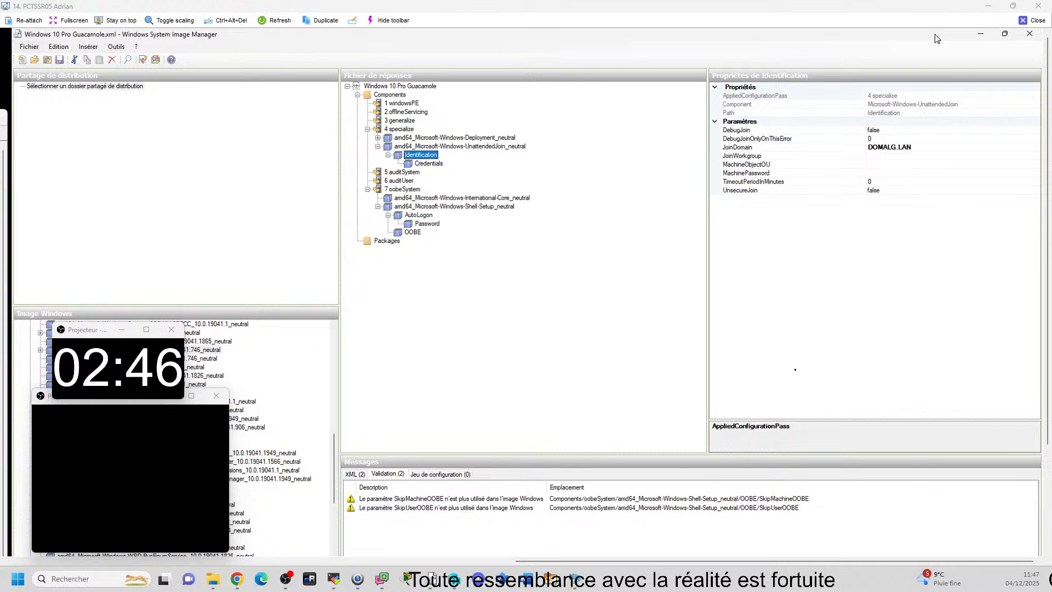
click(982, 33)
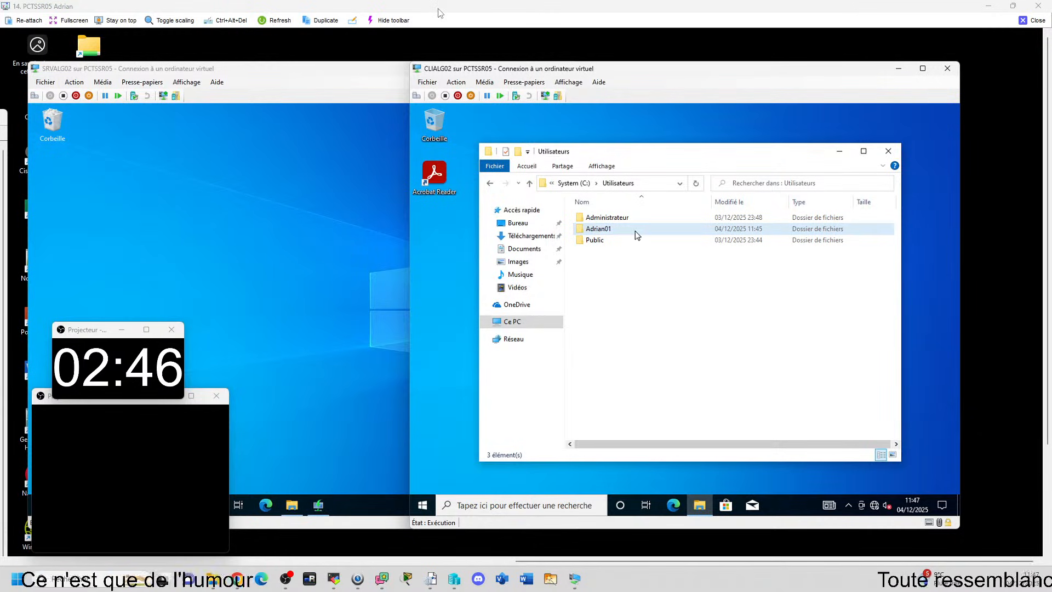
- Close the Utilisateurs folder window in the CLIALG02 virtual machine, then bring up Windows System Image Manager briefly and minimize it again
click(887, 151)
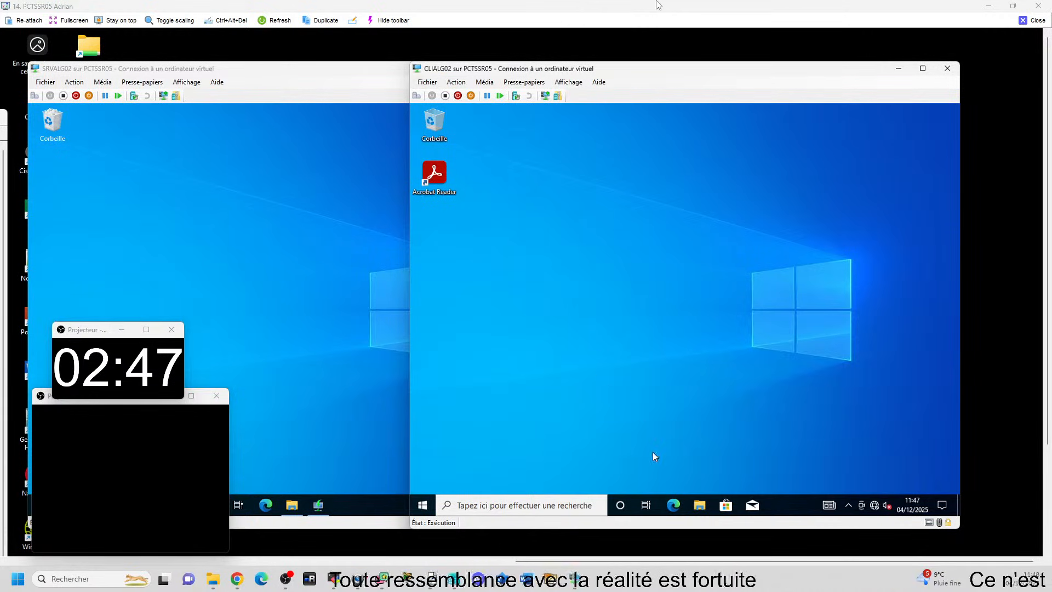
key(alt+Tab)
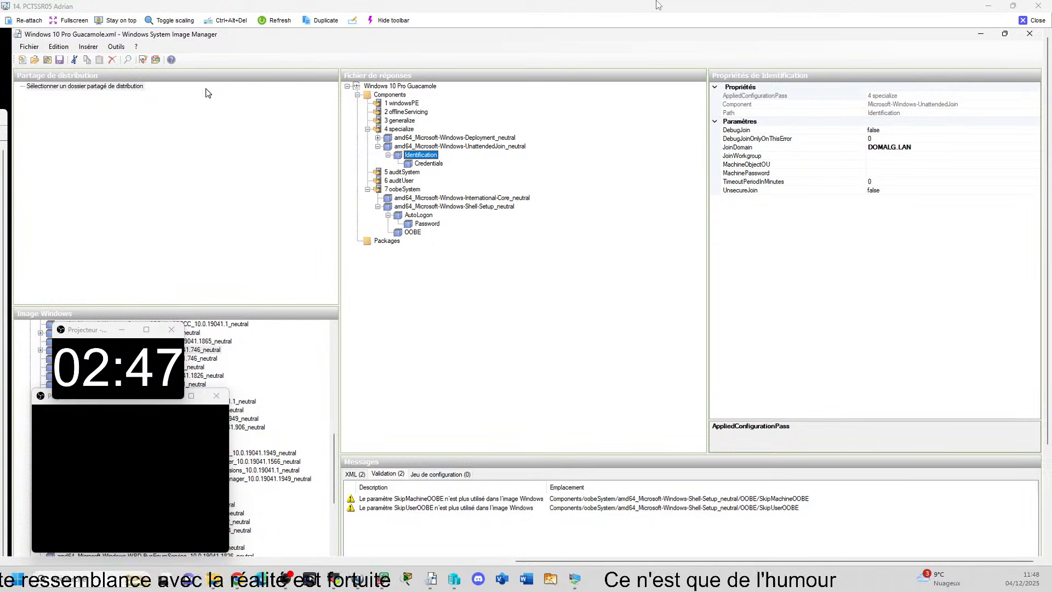
click(980, 34)
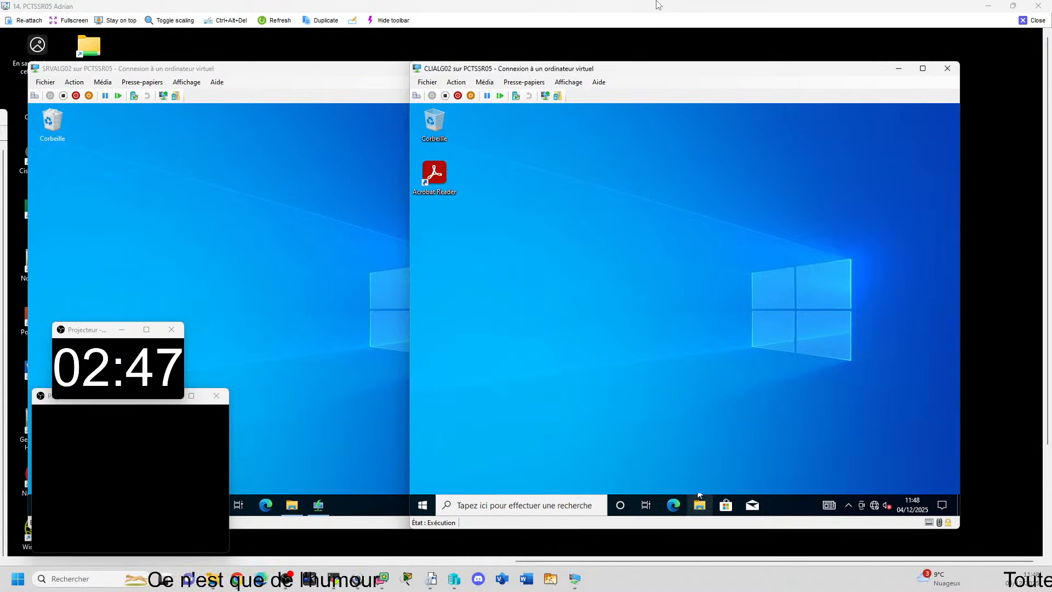
- Create a folder named "test xml" at the root of System (C:) on CLIALG02 and close the PCTSSR05 remote session
click(512, 322)
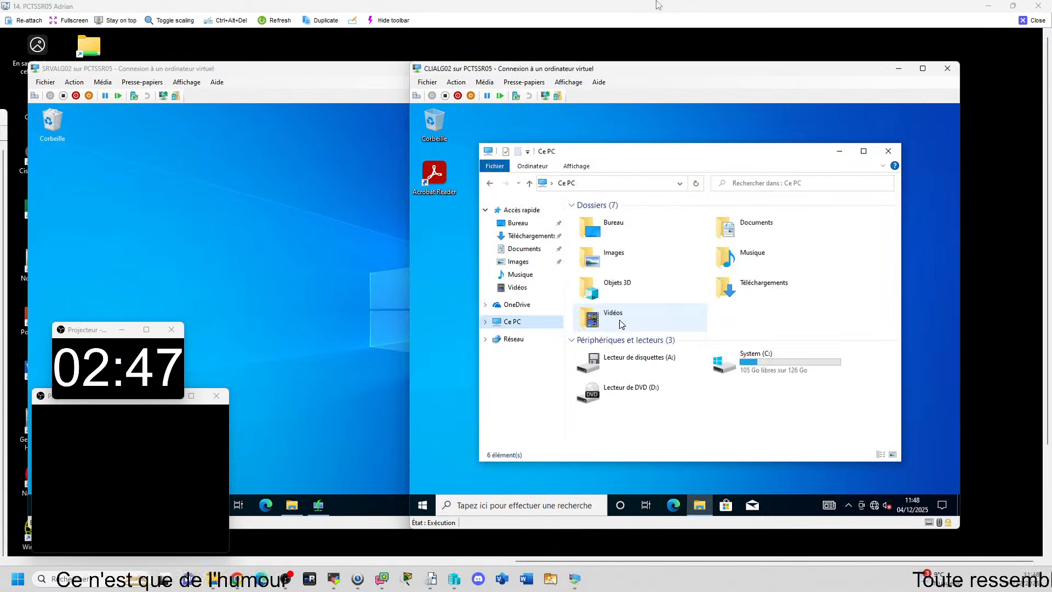
double_click(722, 359)
right_click(624, 328)
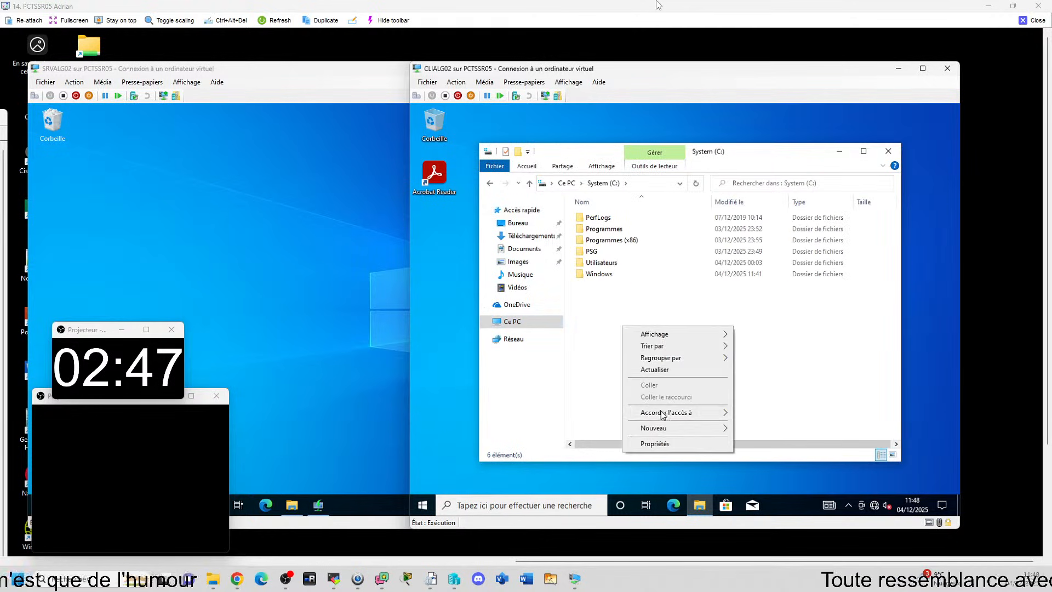
mouse_move(675, 433)
click(761, 428)
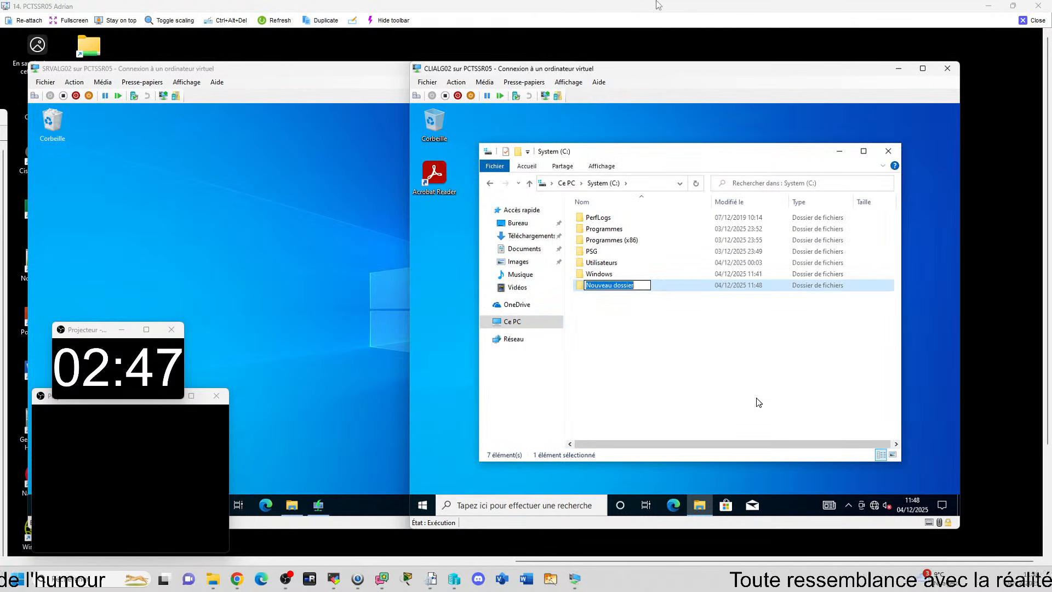
text(t)
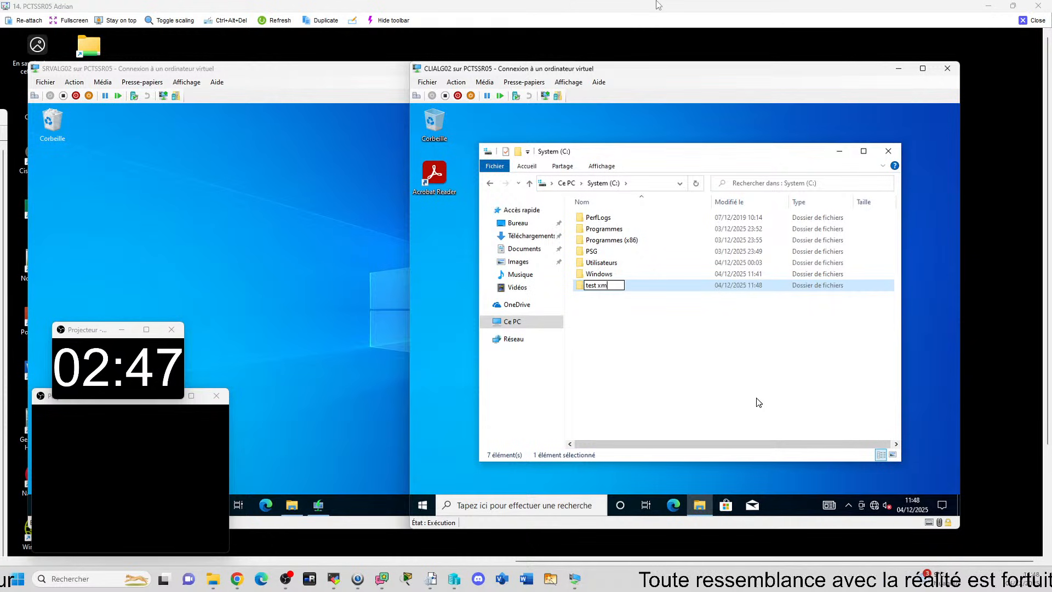
text(est xml)
key(Return)
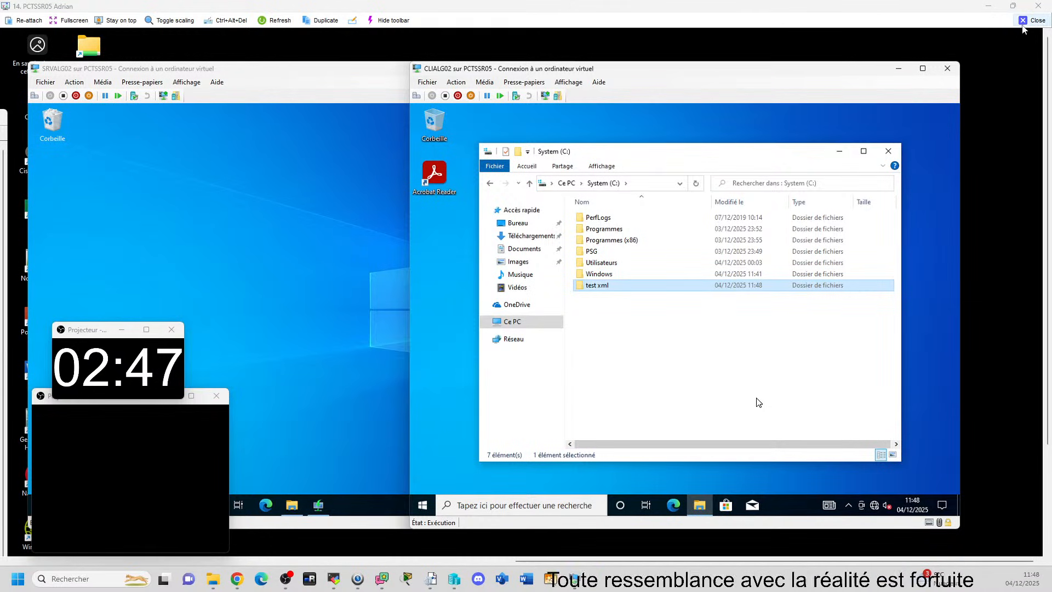
click(1034, 21)
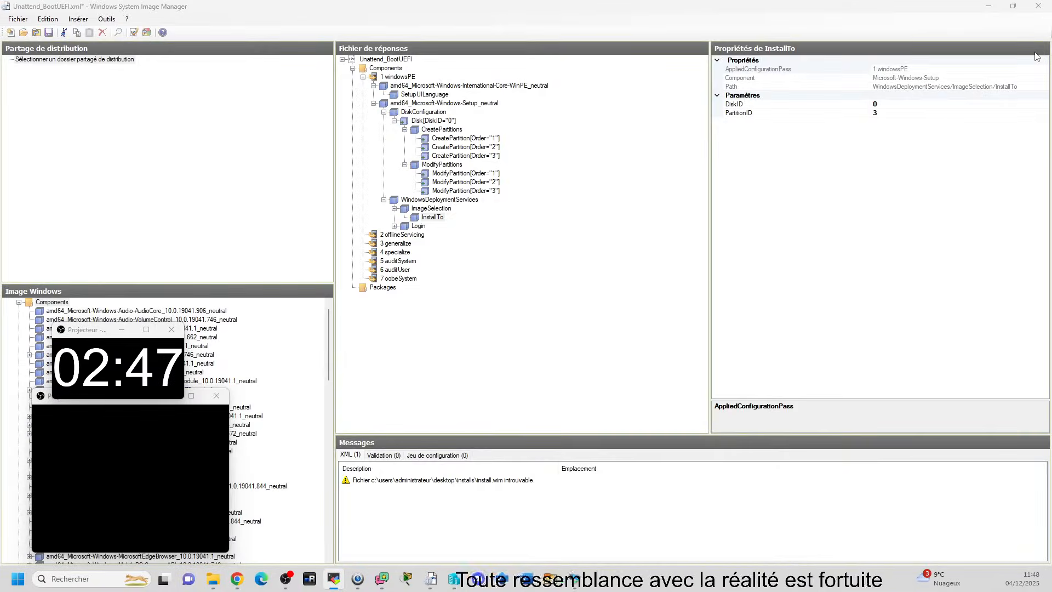
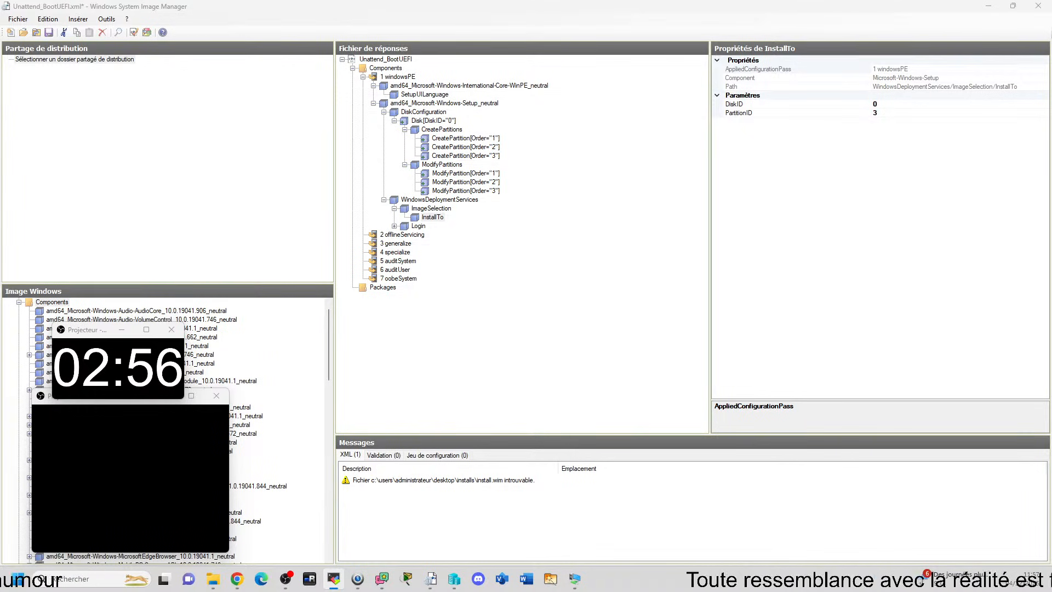
- Bring the PCTSSR06 remote session onto this screen, maximize it and dismiss the Windows System Image Manager error about install.wim
drag(1051, 34, 239, 10)
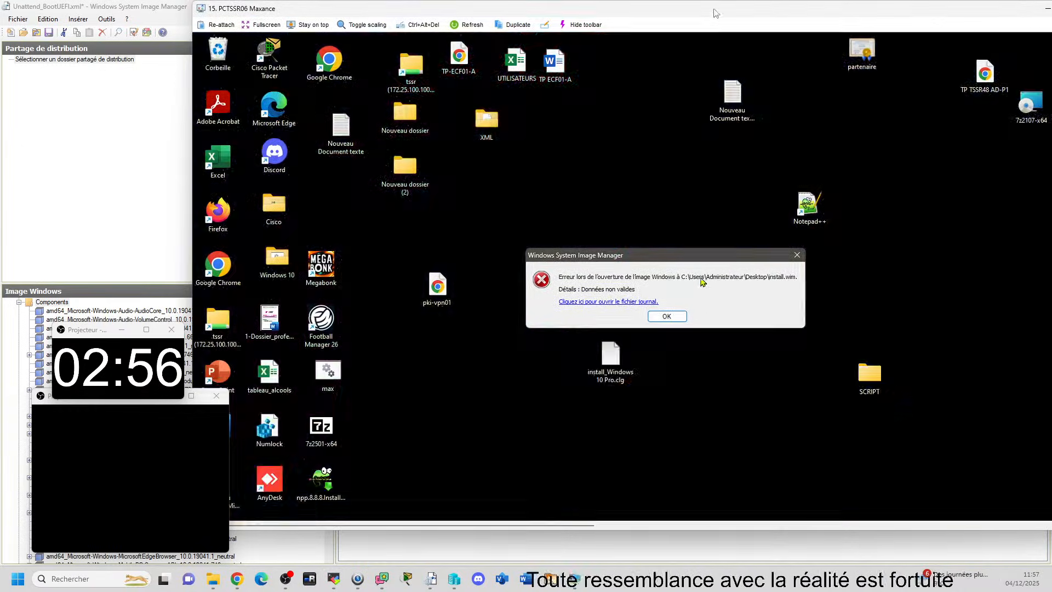
double_click(714, 11)
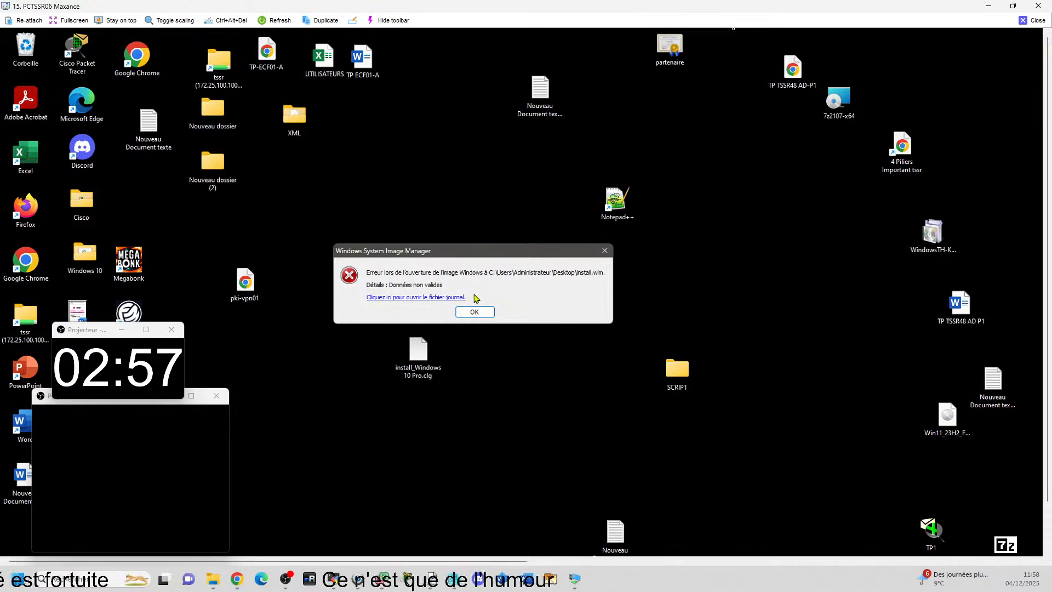
click(480, 316)
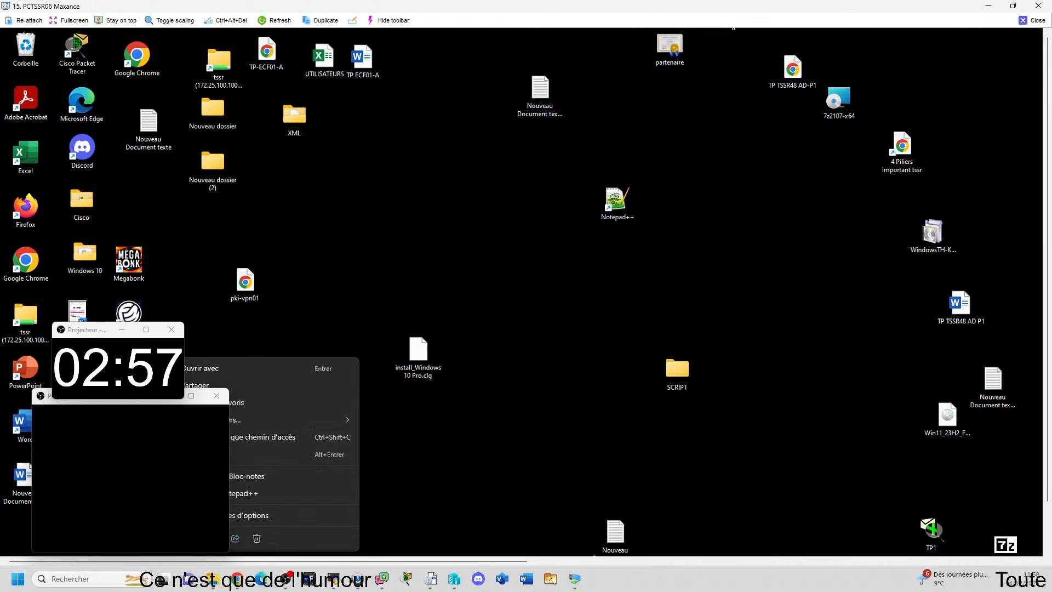
- Inspect the security and details properties of install.wim on the PCTSSR06 desktop, moving the covering projector window aside, and close the properties
click(274, 454)
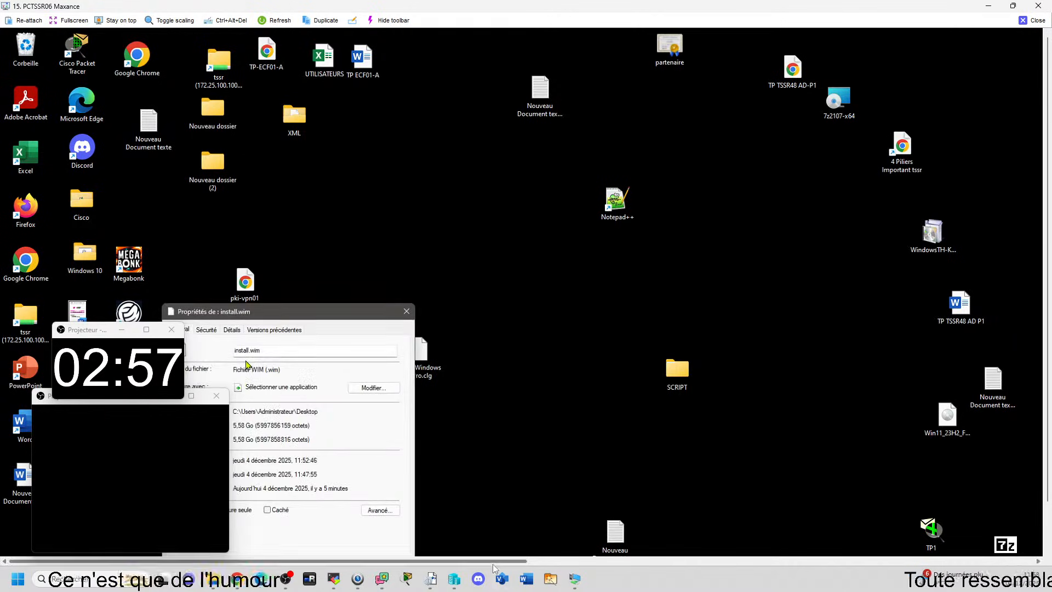
click(207, 330)
click(232, 329)
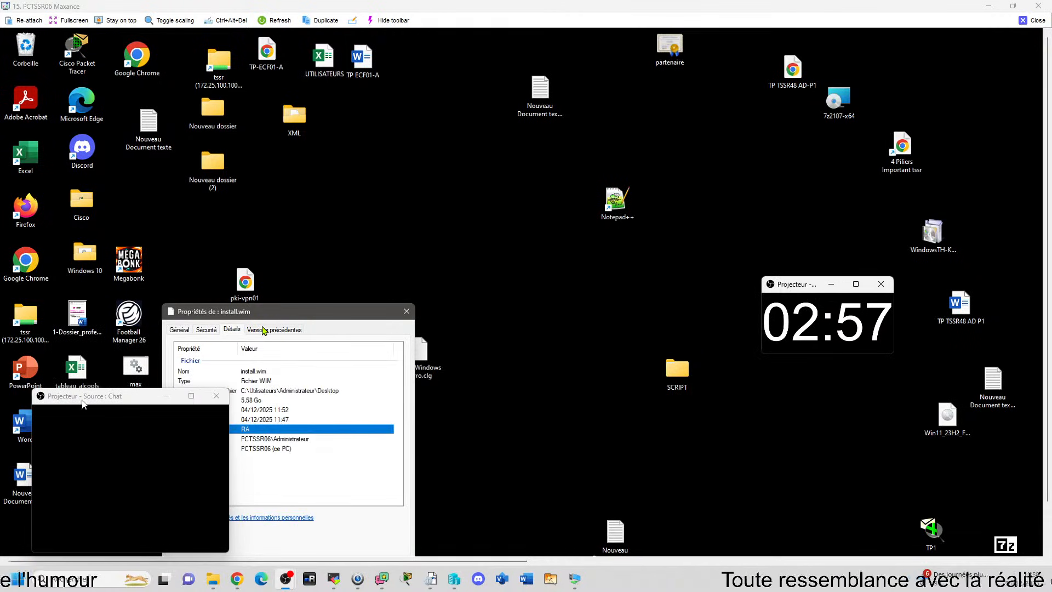
drag(83, 401, 793, 356)
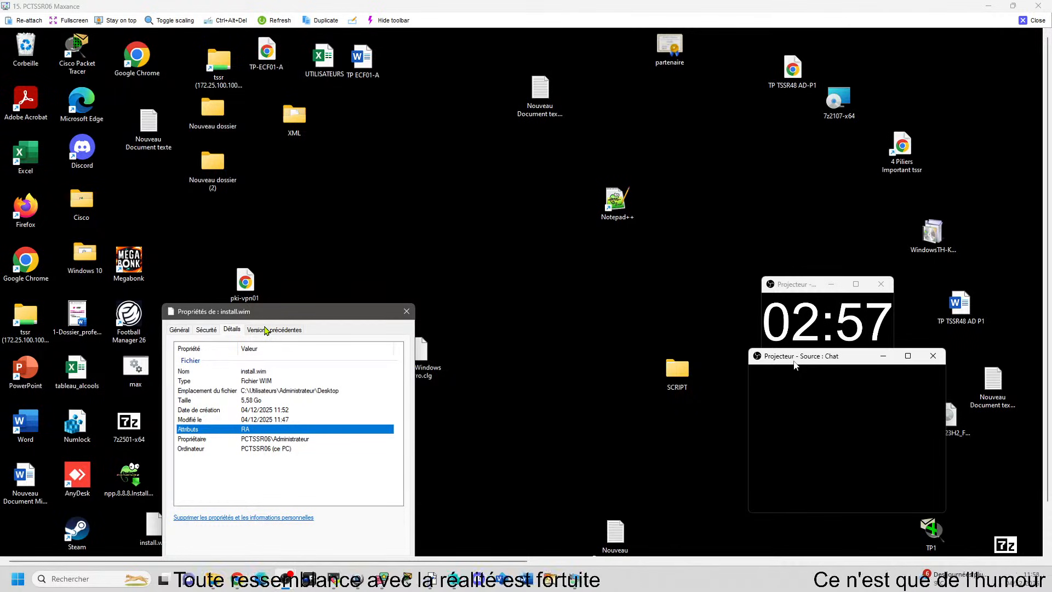
click(412, 312)
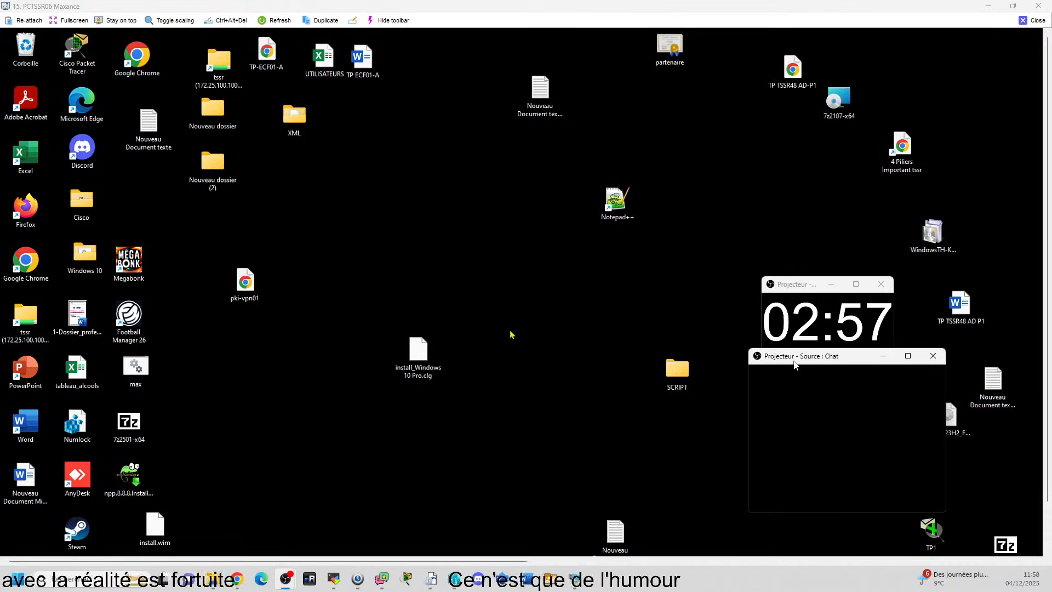
- Open the SOURCES folder in PCTSSR06's File Explorer and unpin the F:\ drive from quick access
double_click(677, 370)
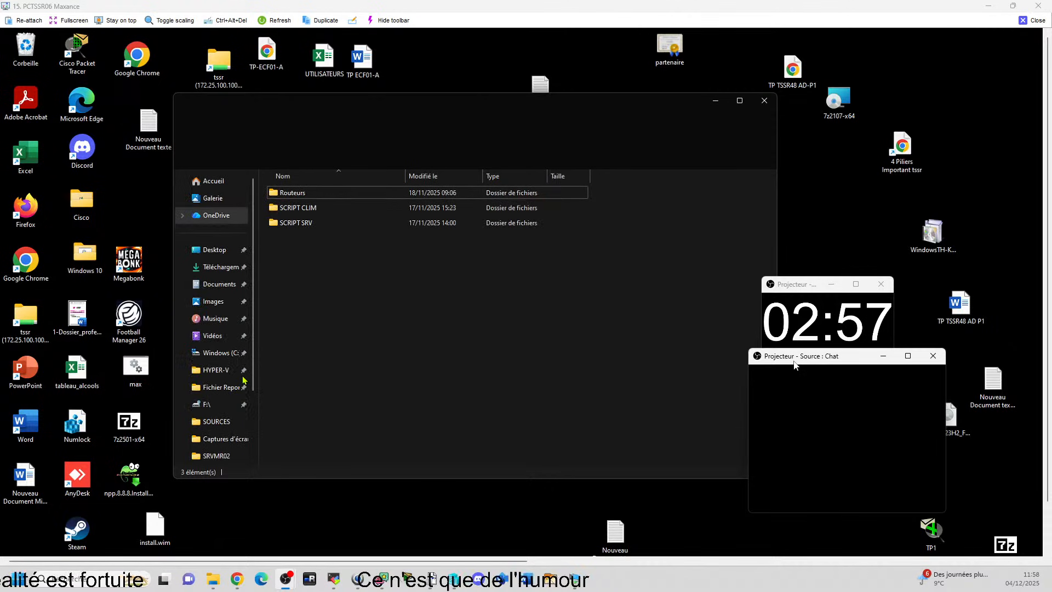
click(221, 384)
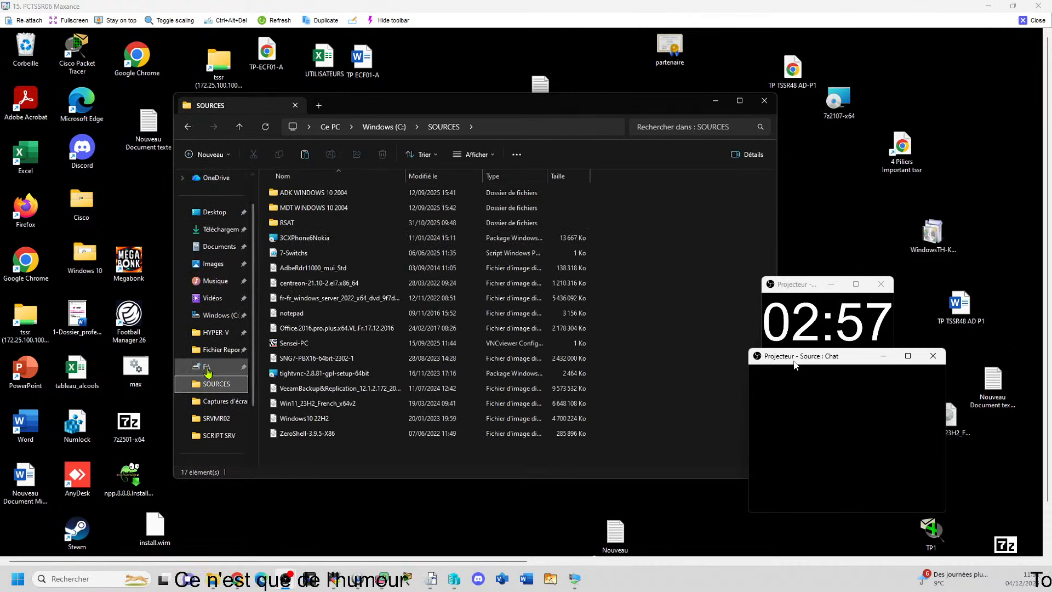
click(209, 367)
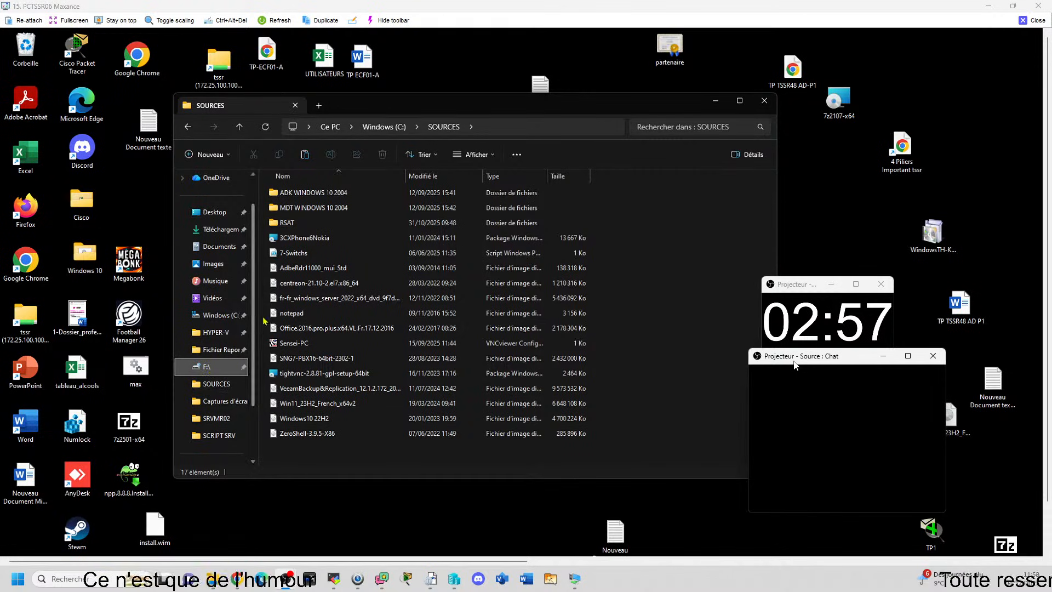
right_click(218, 372)
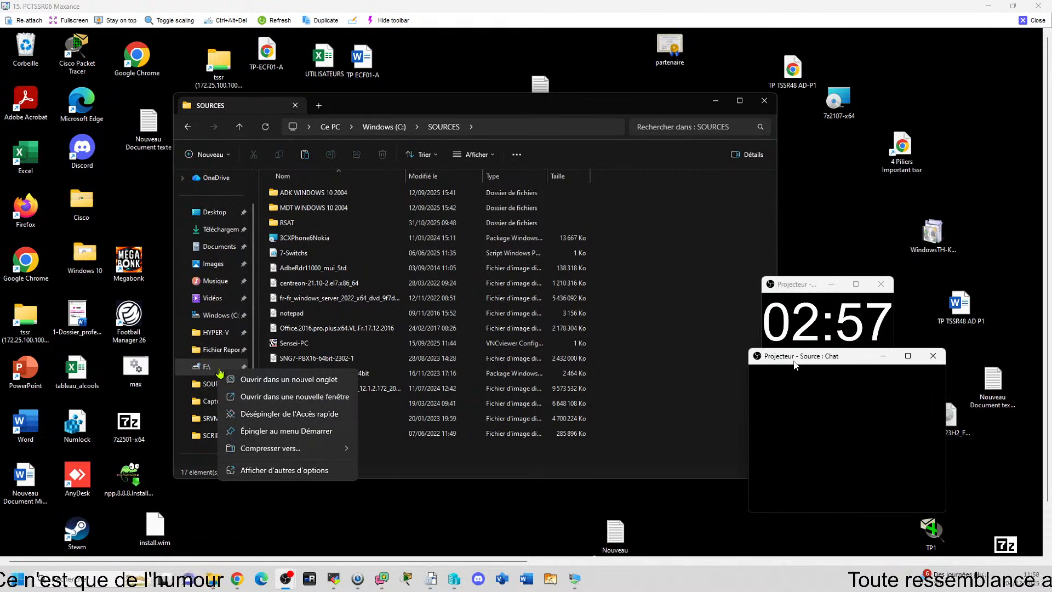
click(329, 414)
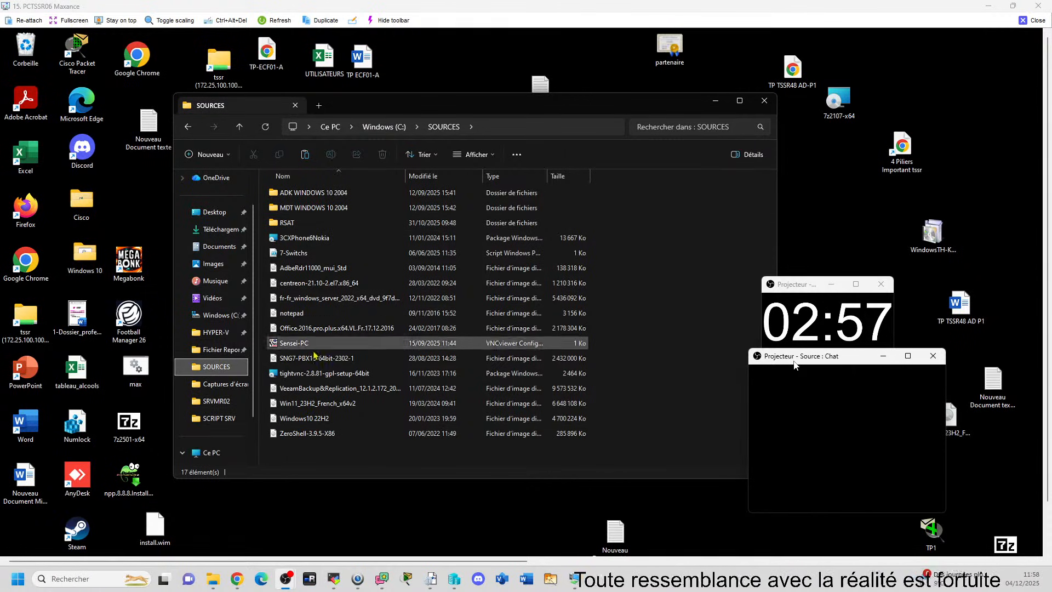
- Mount the Win11_23H2_French_x64v2 image, search its sources folder for "instal" and select install.wim
double_click(316, 403)
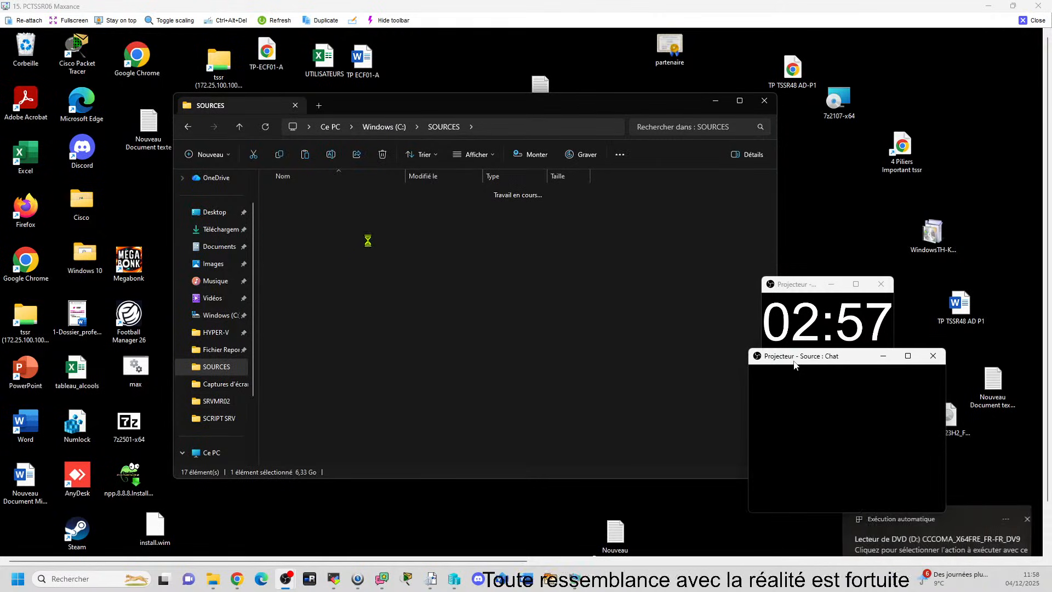
double_click(317, 222)
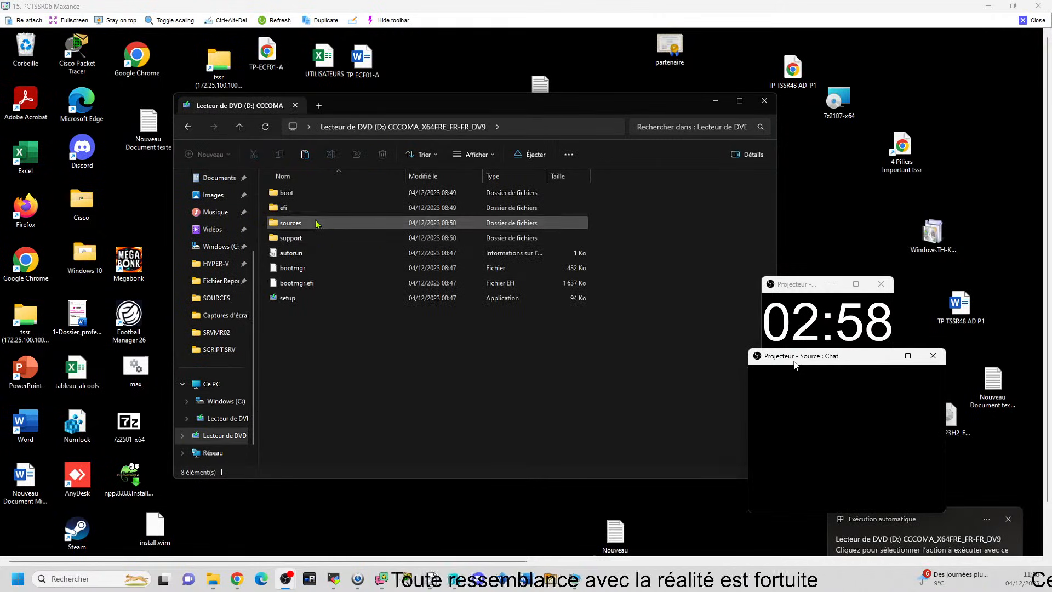
scroll(613, 220, down, 1)
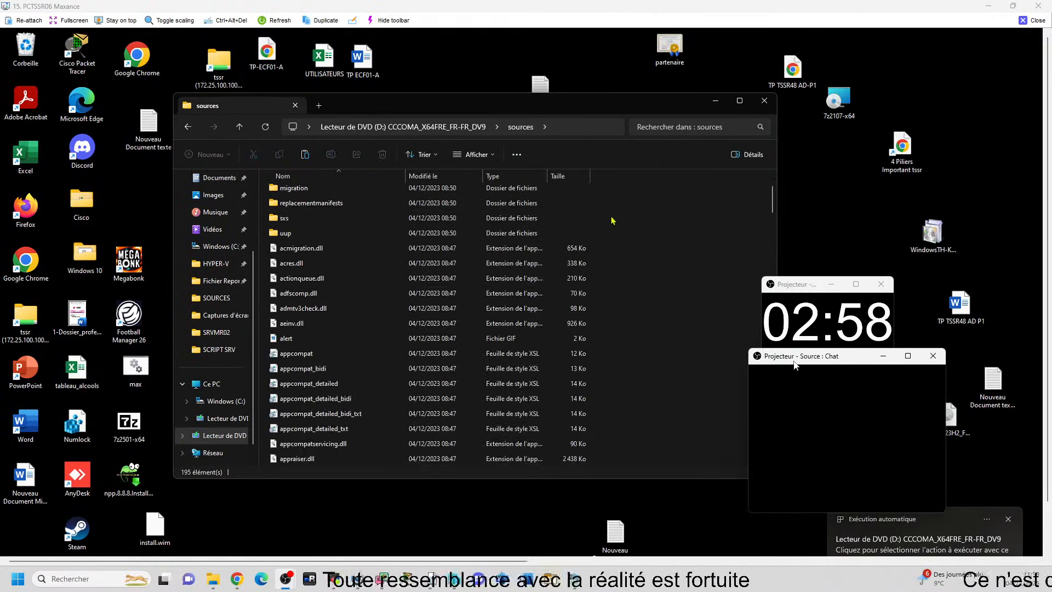
click(689, 127)
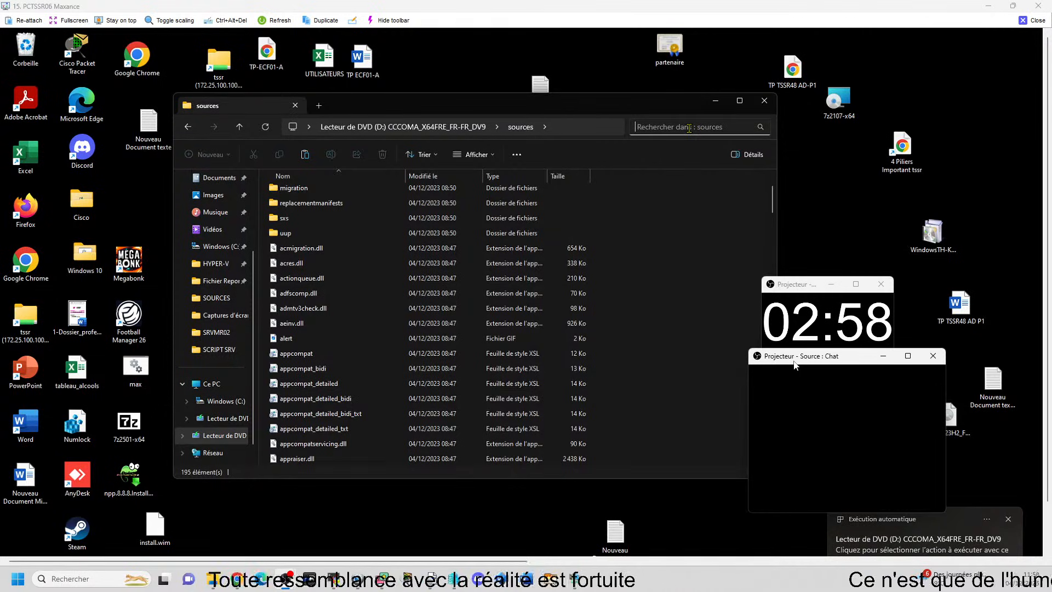
text(instal)
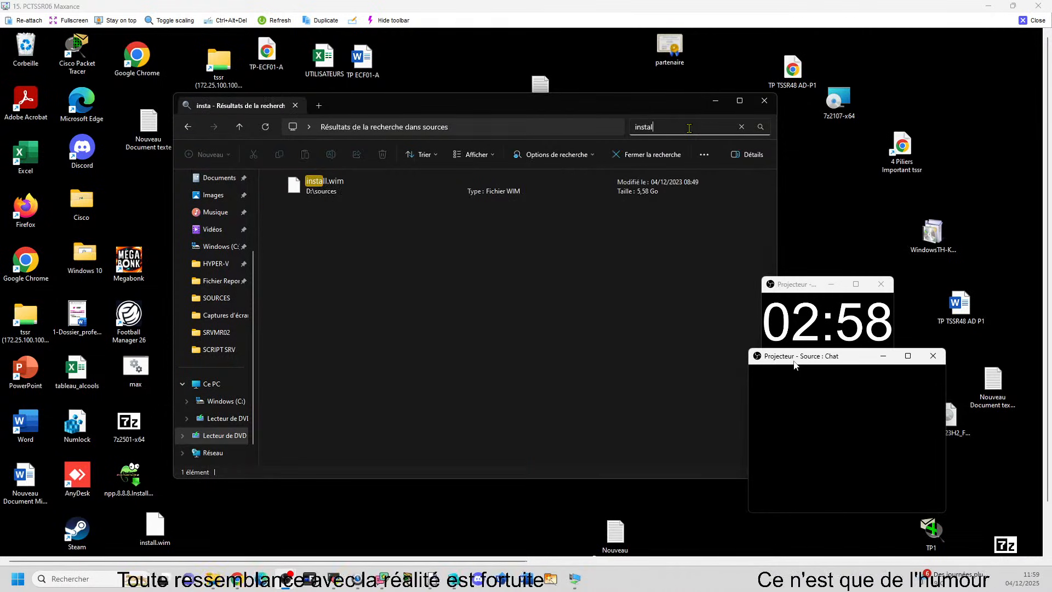
click(438, 193)
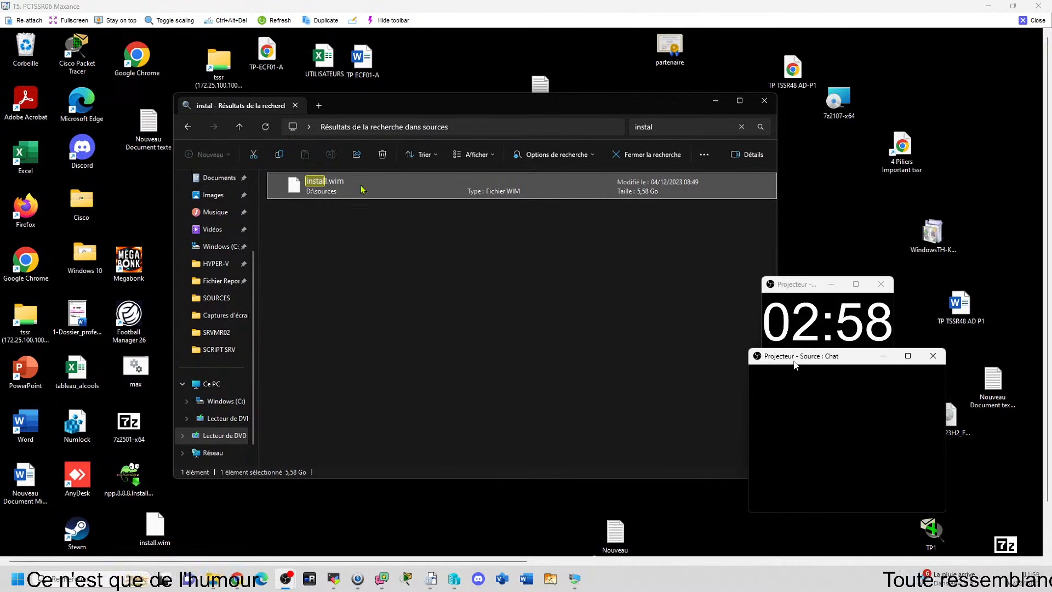
- Copy install.wim from the mounted image's search results into the Documents folder and open that folder
drag(386, 192, 237, 230)
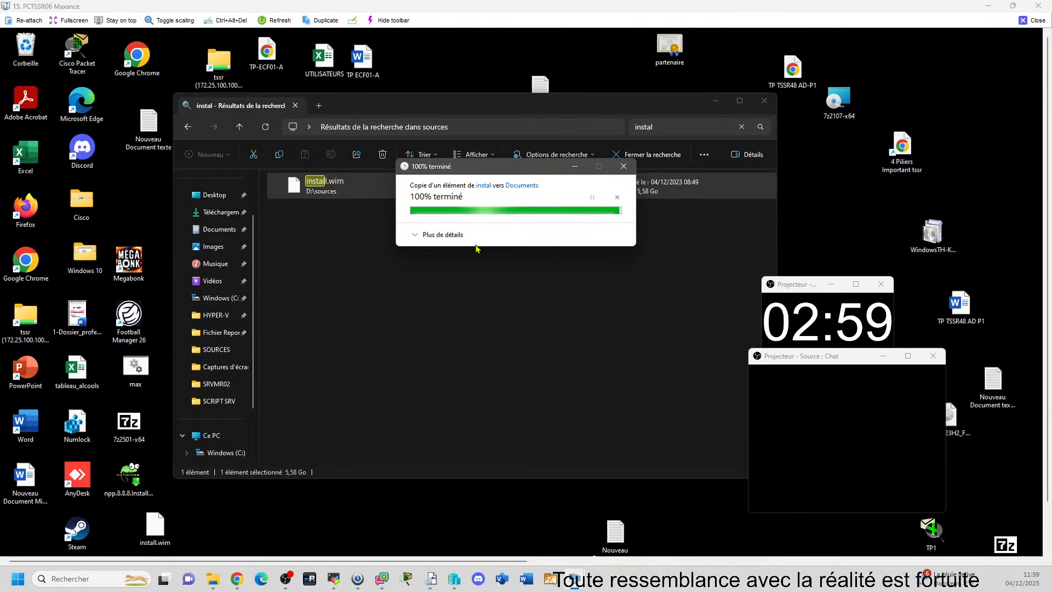
click(218, 229)
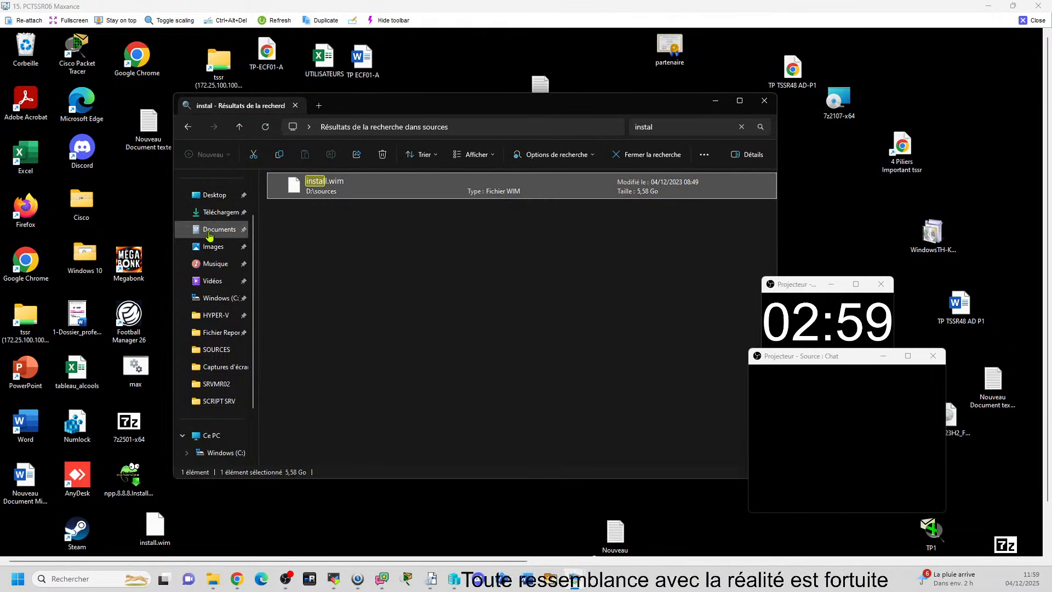
click(309, 241)
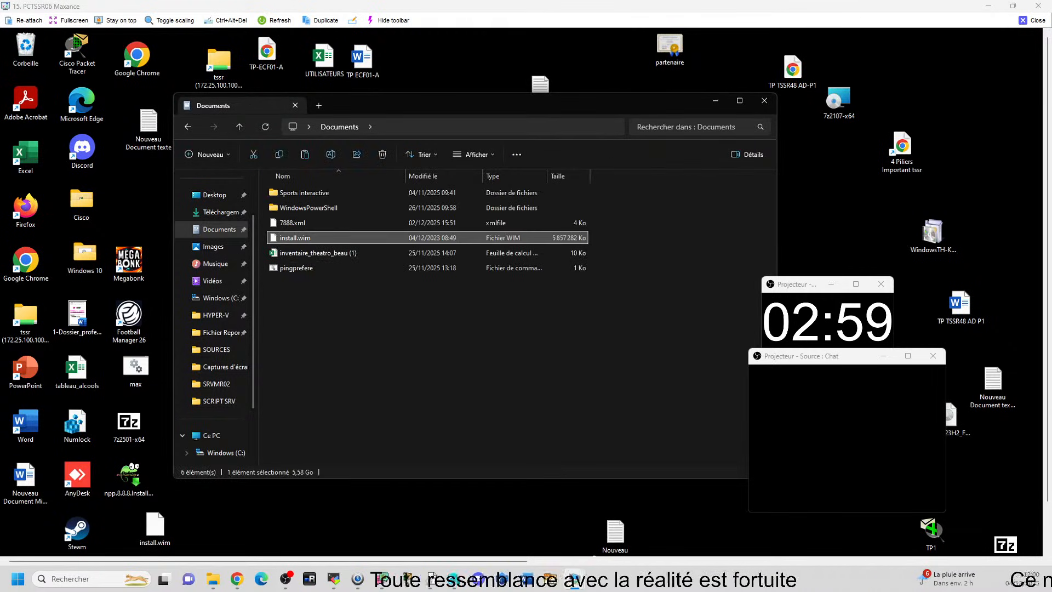
- Try to load the Windows 11 Pro image from install.wim in the Documents library and dismiss the Windows System Image Manager error
key(Delete)
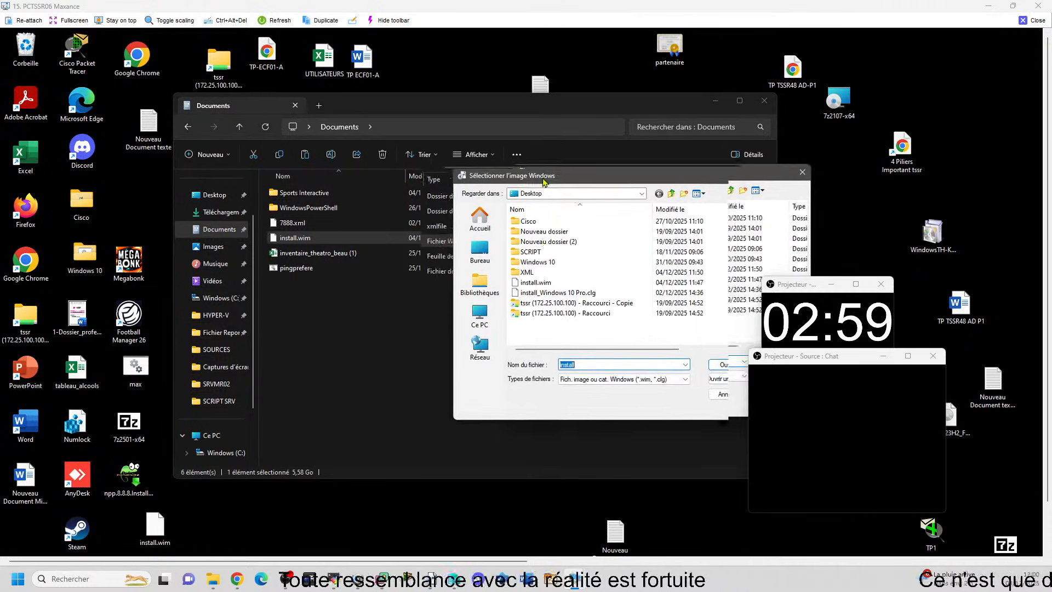
click(452, 282)
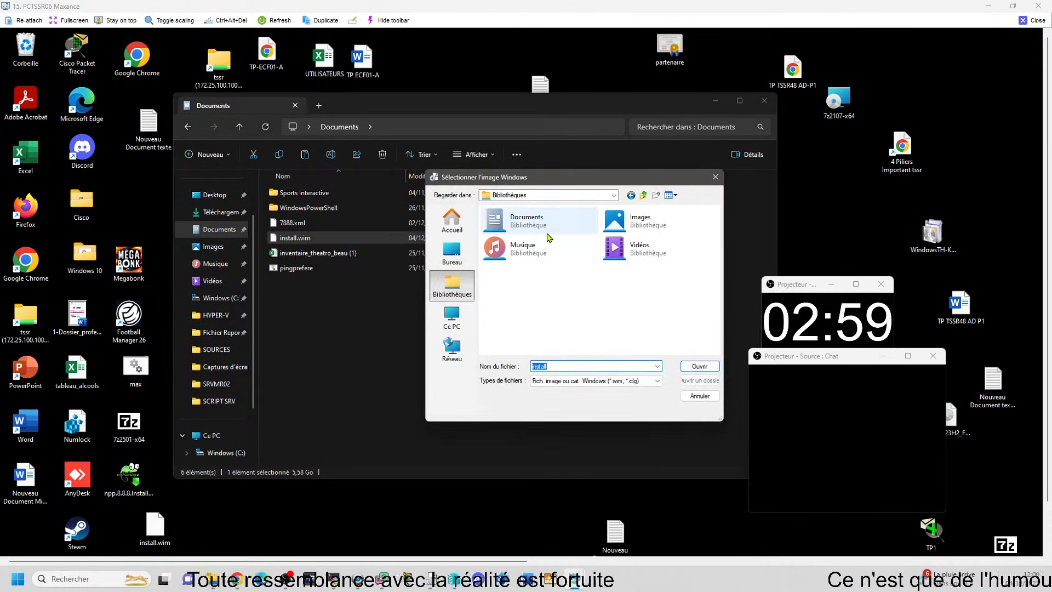
double_click(545, 230)
double_click(508, 243)
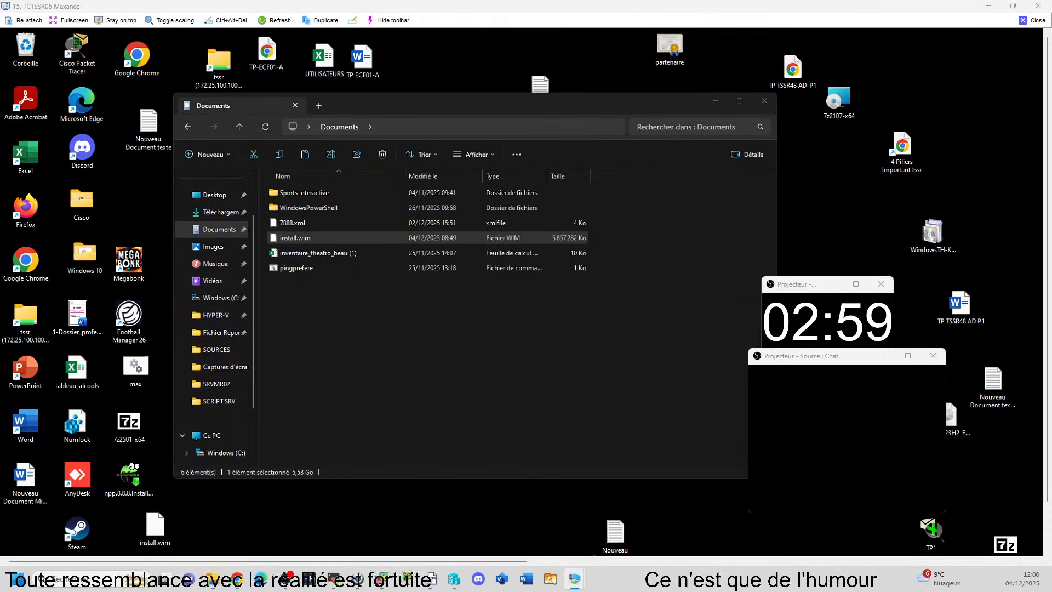
drag(756, 217, 602, 227)
click(579, 285)
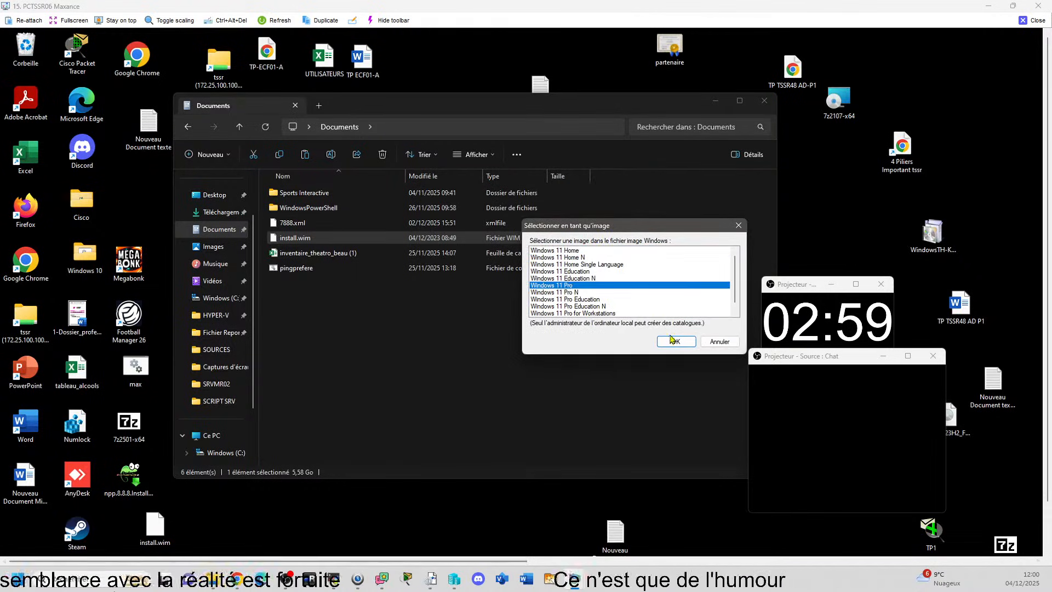
click(676, 341)
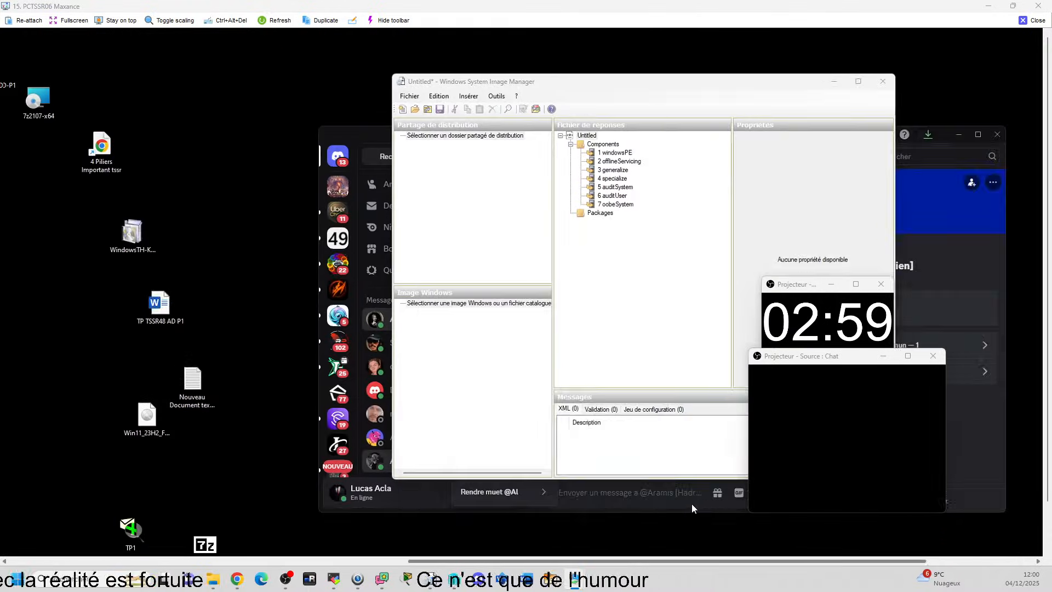
drag(692, 504, 357, 525)
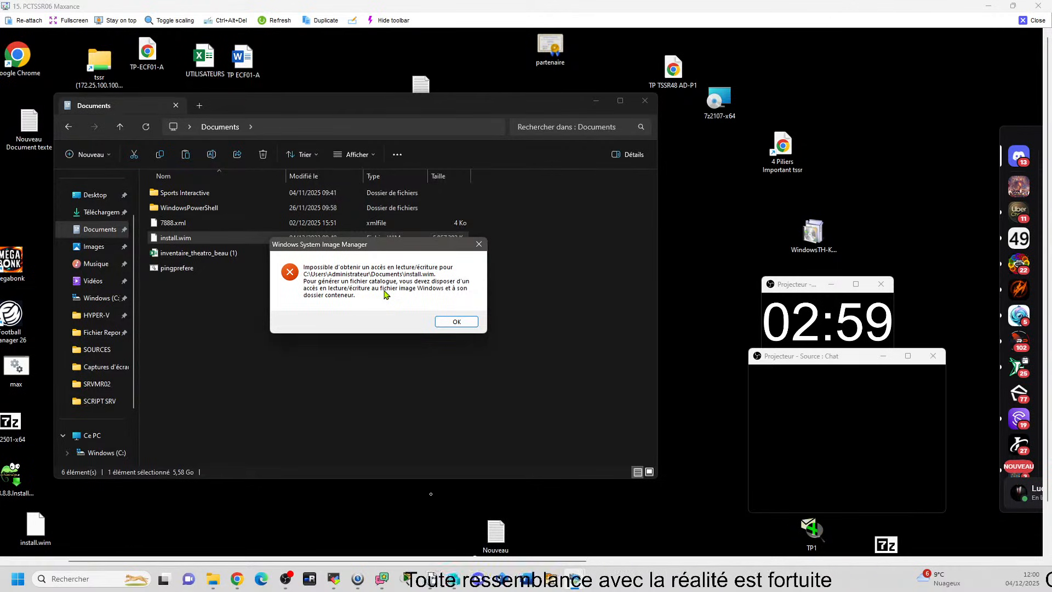
click(455, 322)
- Remove the read-only attribute from install.wim in the Documents folder
right_click(229, 240)
right_click(209, 243)
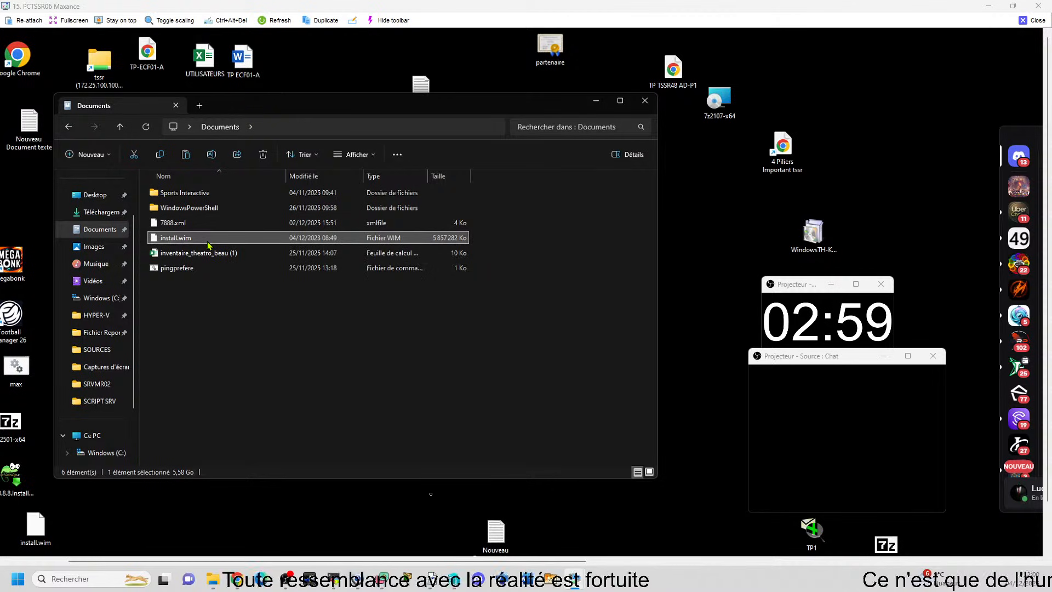
click(252, 363)
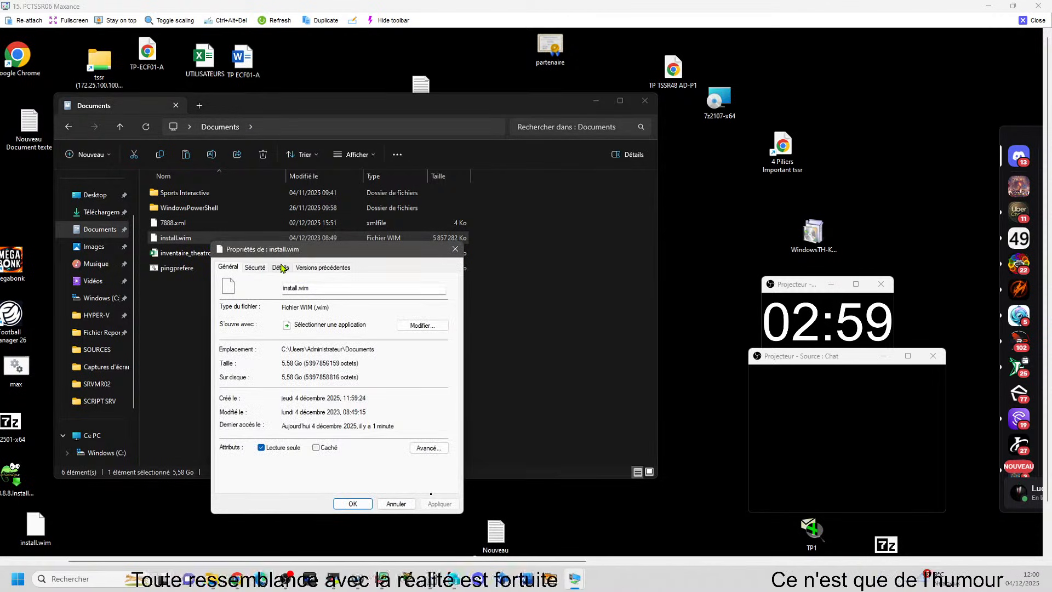
click(255, 267)
click(232, 267)
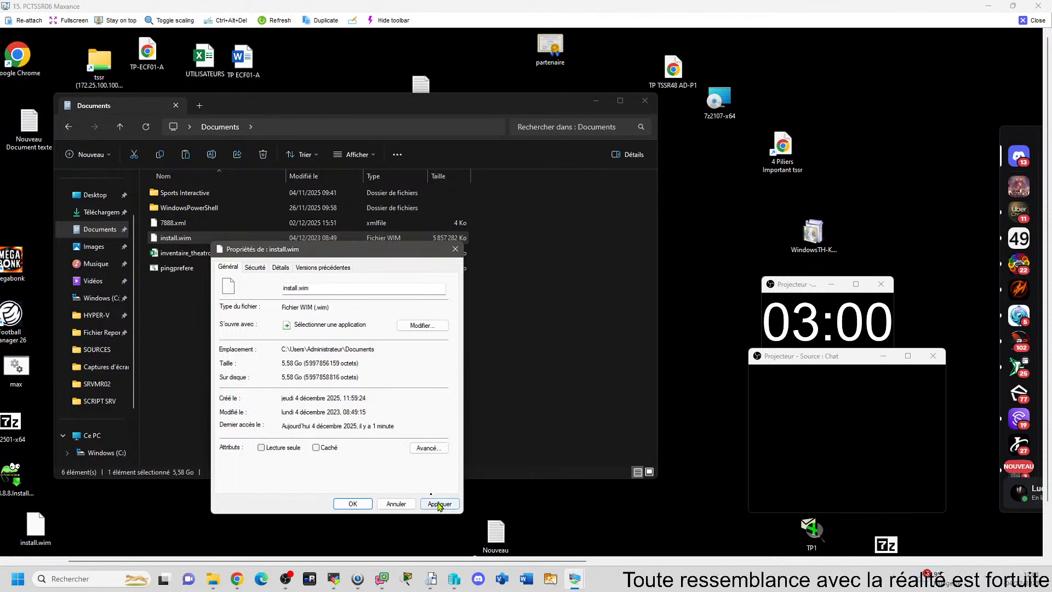
click(352, 504)
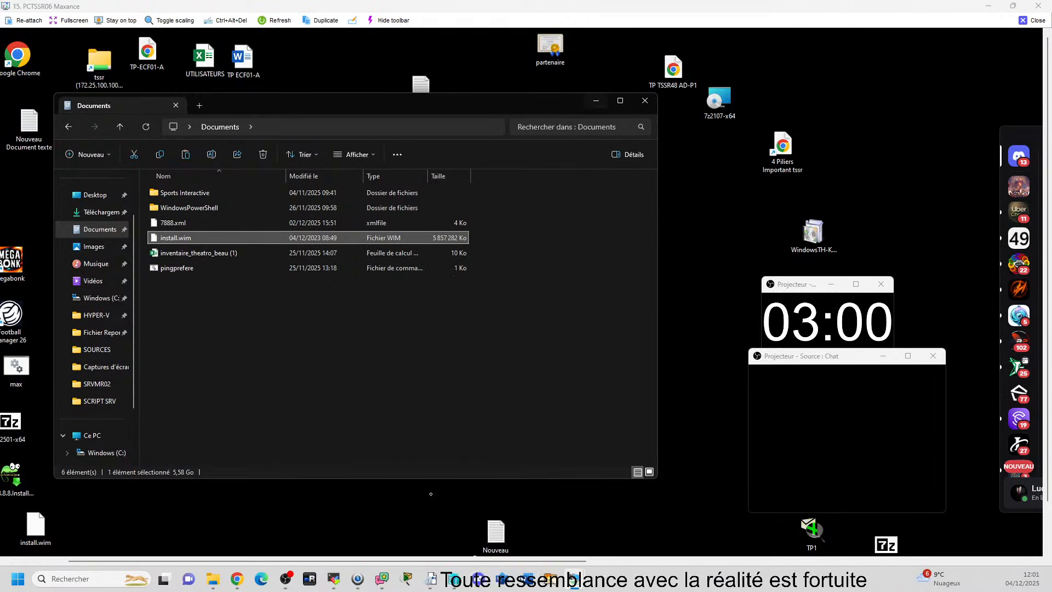
- Select the Windows 11 Pro image from install.wim in Documents and start generating its catalog file
click(430, 494)
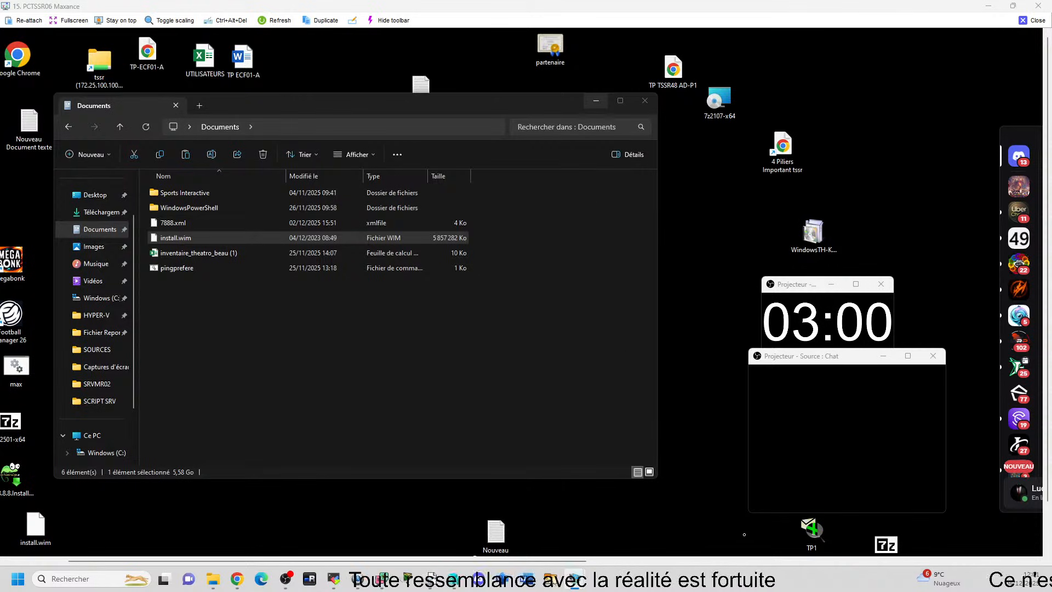
drag(515, 563, 992, 553)
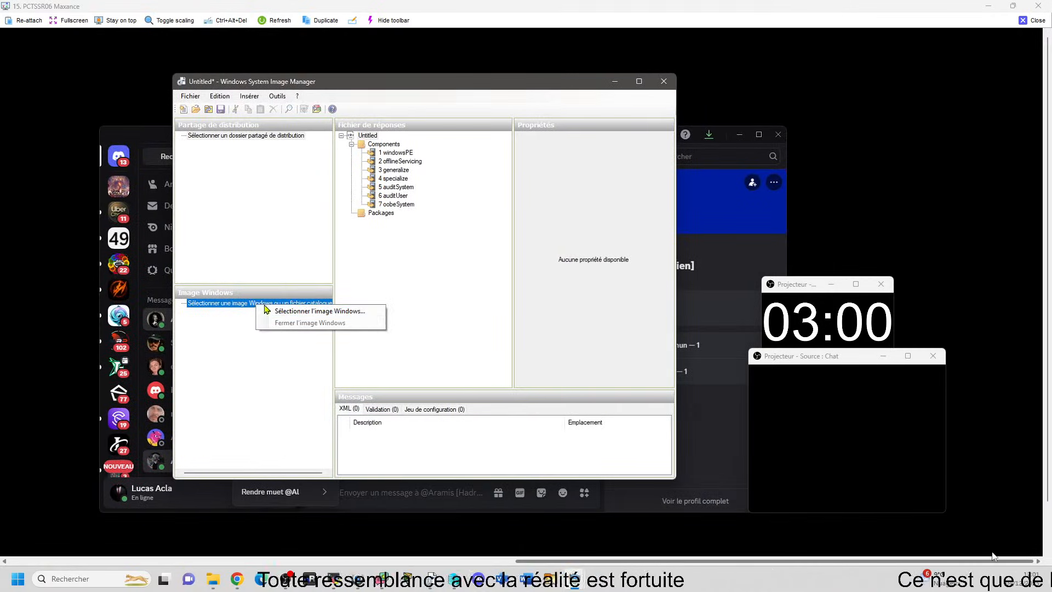
click(307, 310)
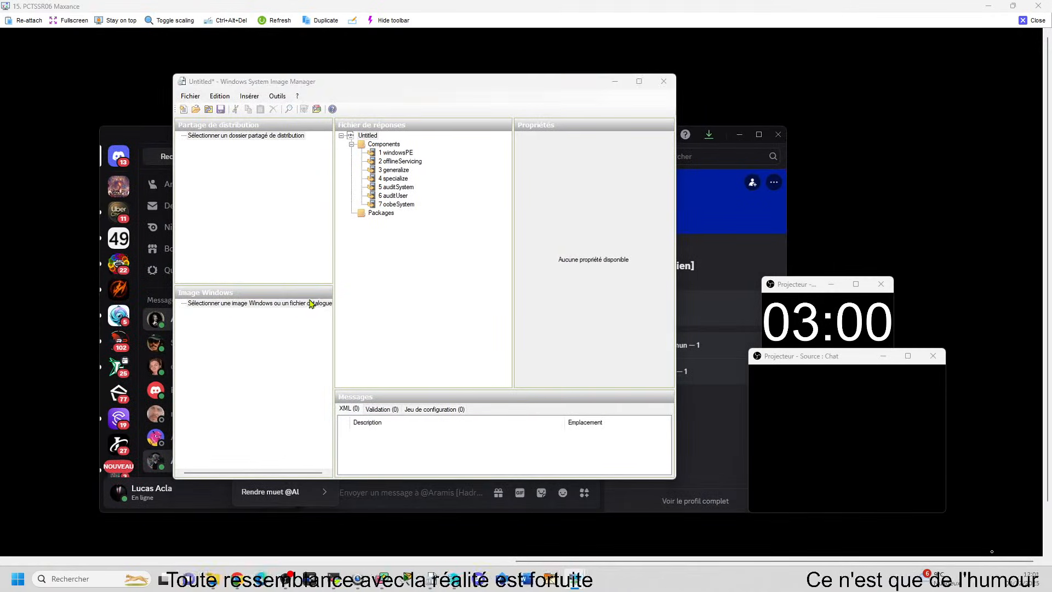
click(383, 221)
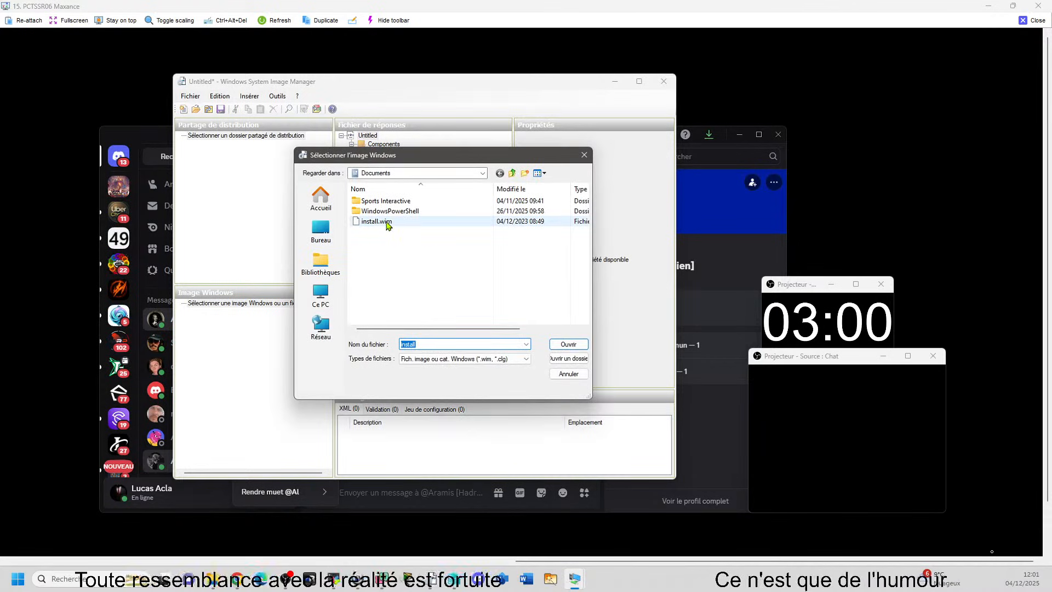
double_click(394, 221)
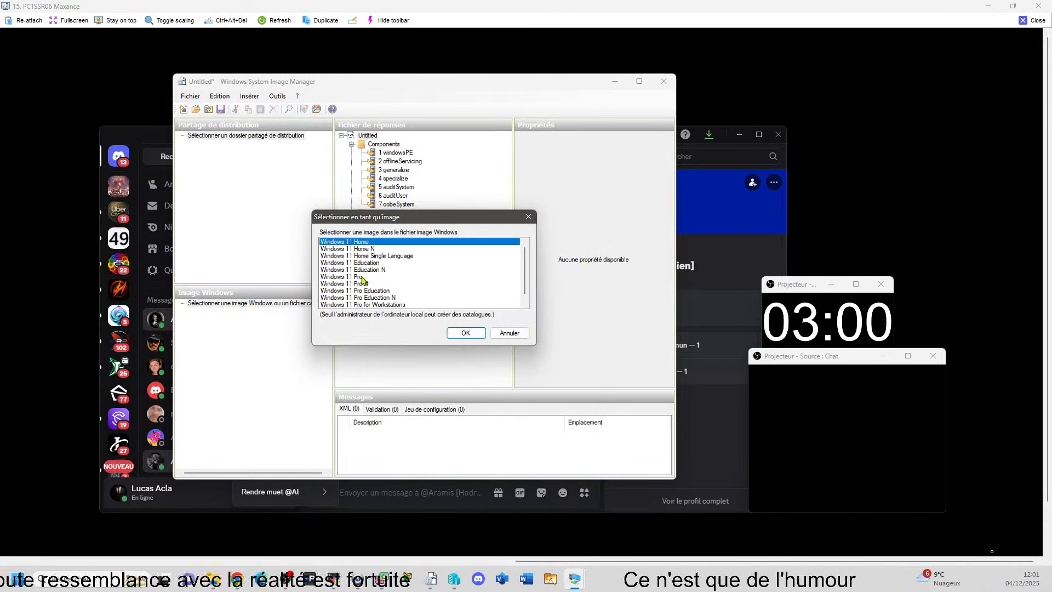
click(358, 276)
click(465, 333)
click(447, 310)
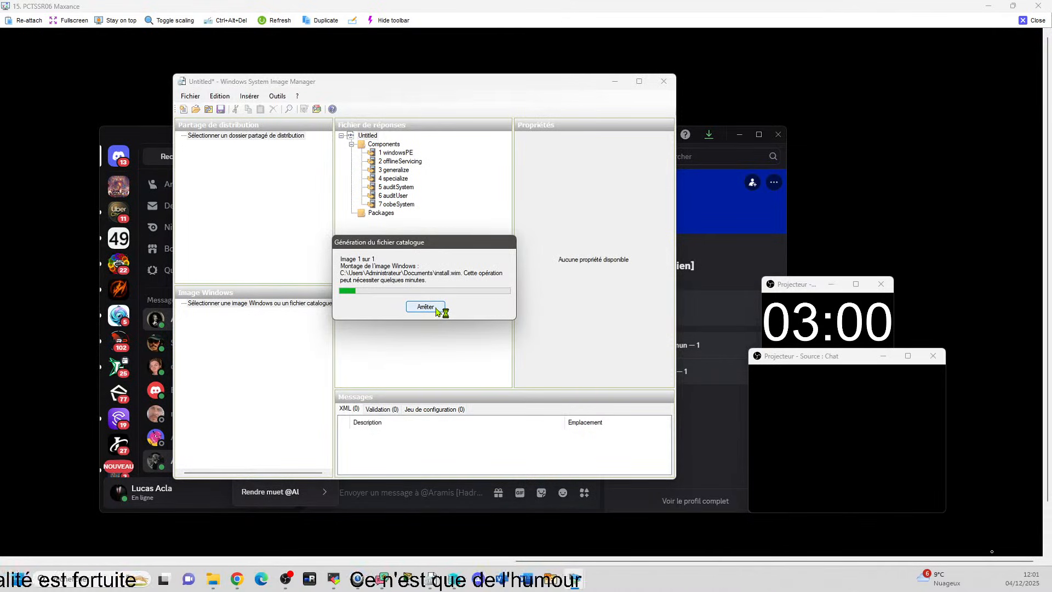
- Move the Task Scheduler window aside to uncover the catalog generation in Windows System Image Manager
scroll(437, 308, left, 1)
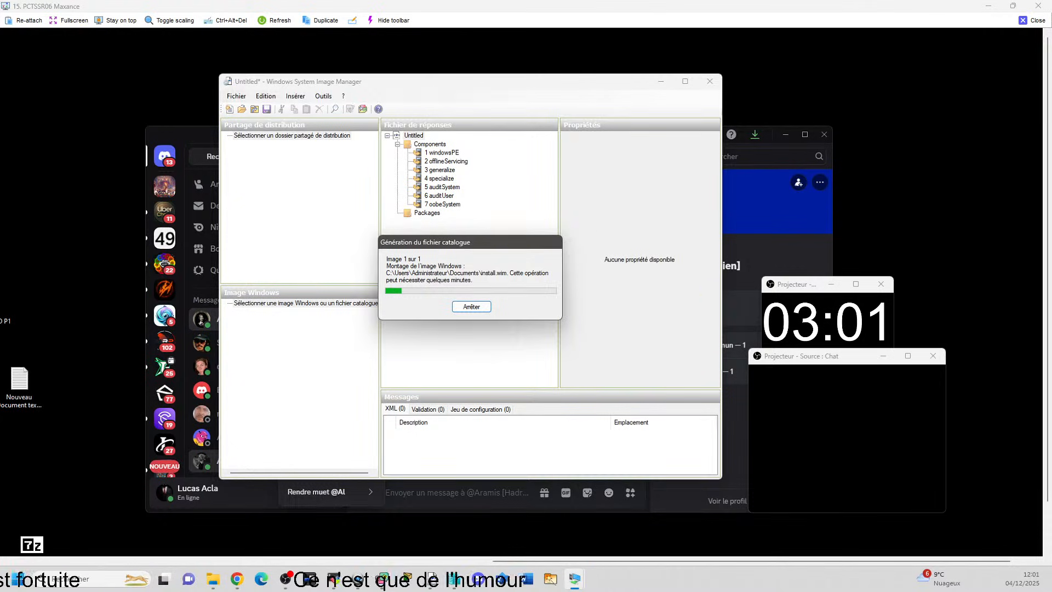
click(806, 554)
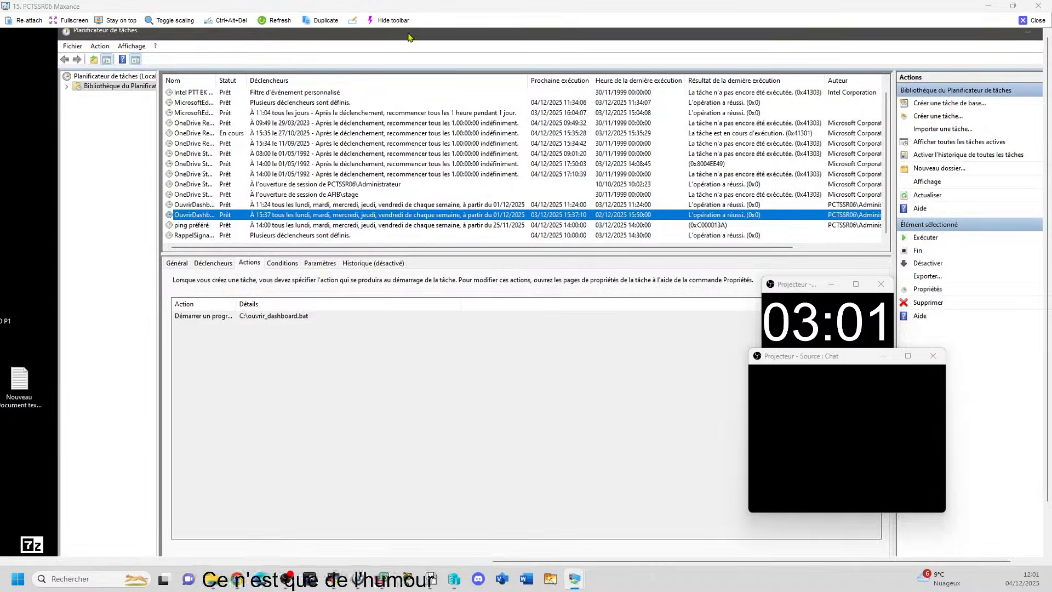
drag(408, 35, 1, 36)
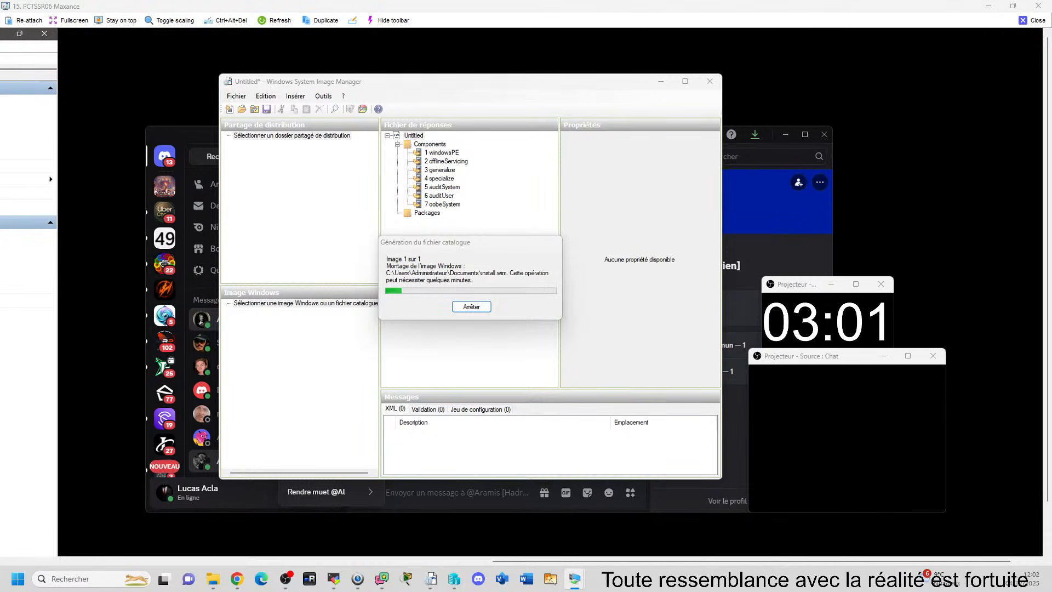
click(440, 246)
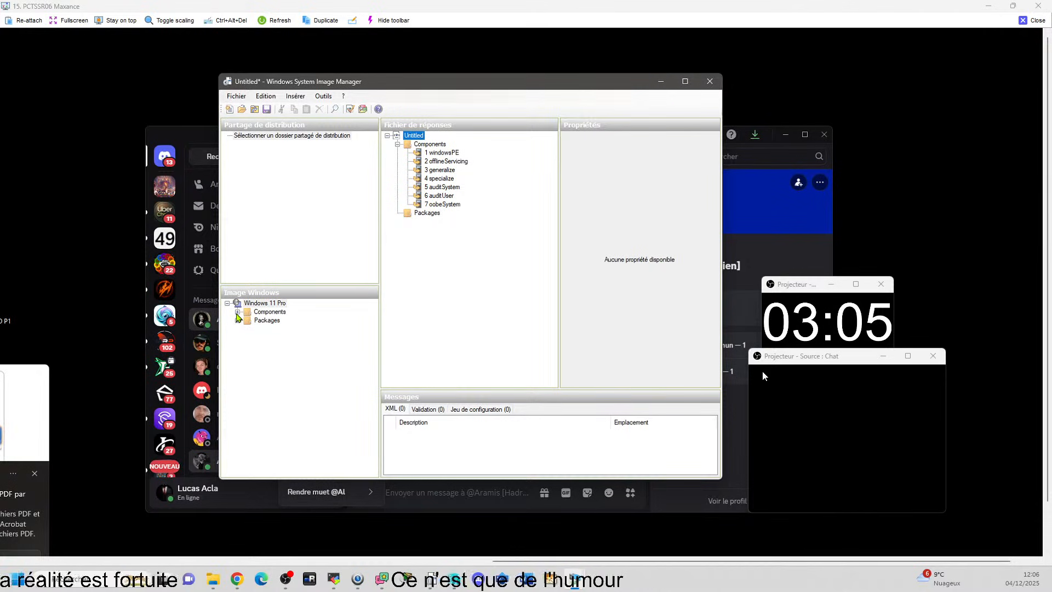
- Browse the components of the loaded Windows 11 Pro image and close the PCTSSR06 remote session
drag(631, 558, 652, 561)
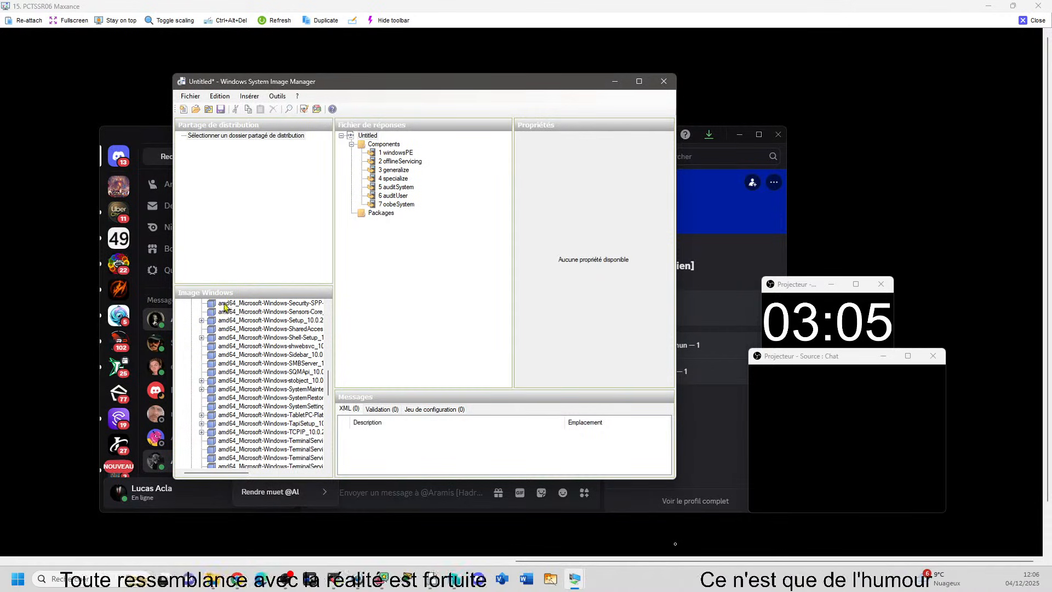
scroll(260, 321, up, 3)
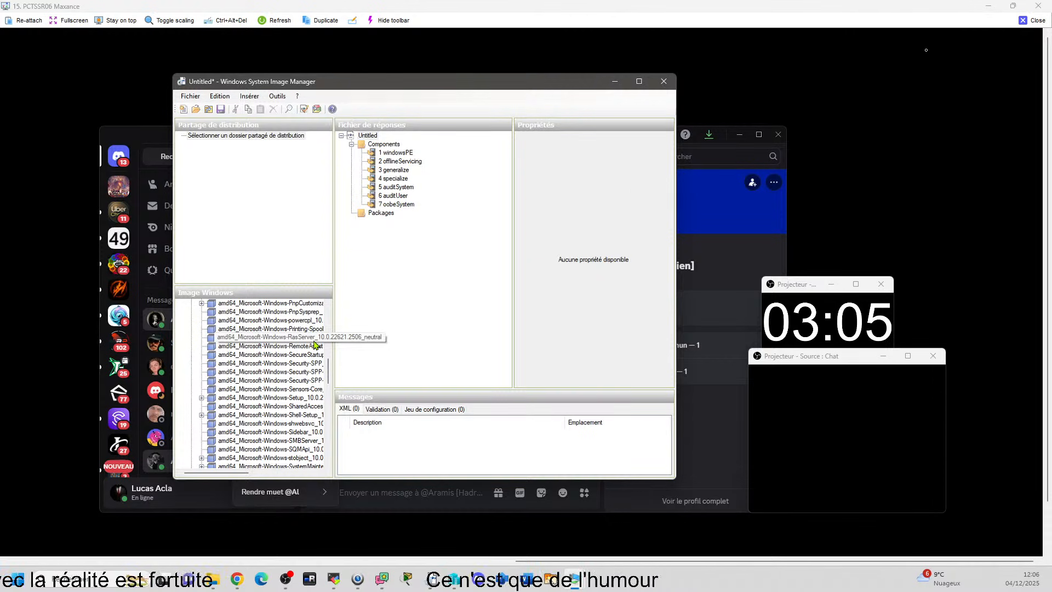
click(1035, 21)
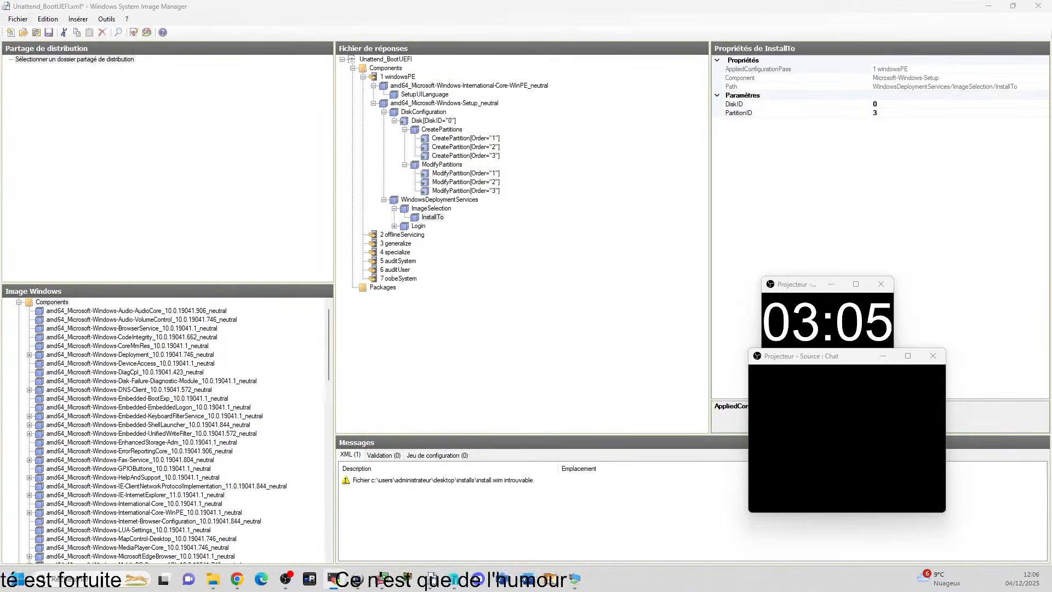